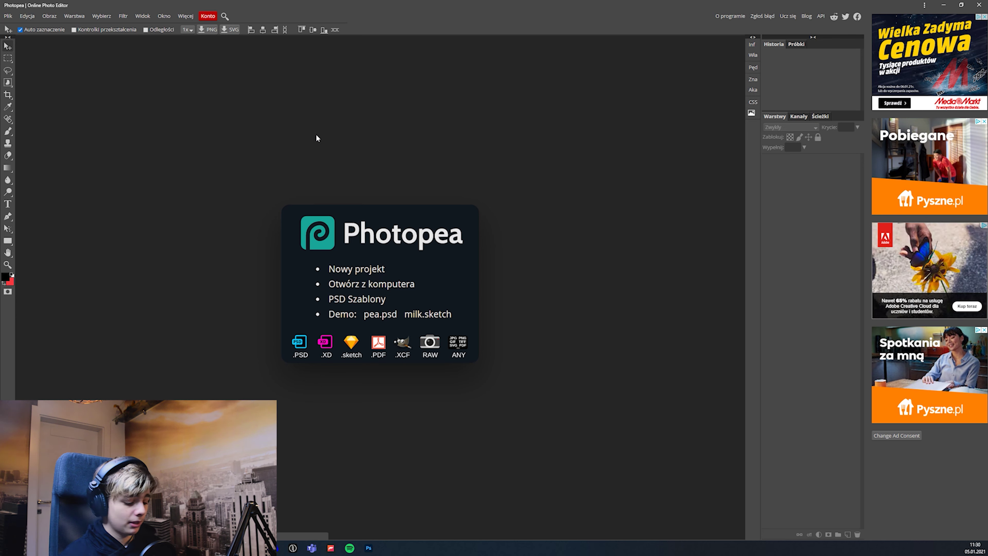
# - Create a new project 2560 px wide and 423 px high
pyautogui.click(352, 271)
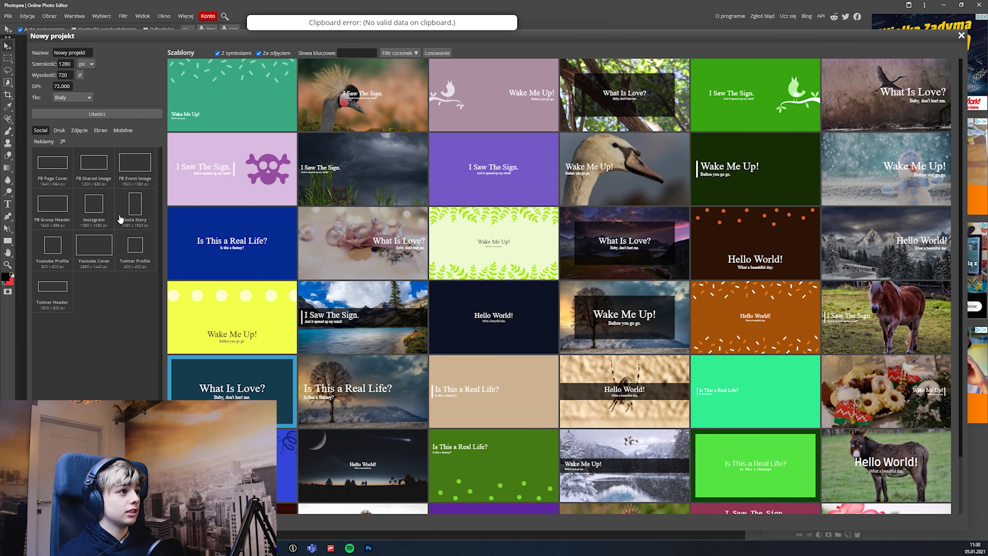
pyautogui.doubleClick(72, 63)
pyautogui.write('2560')
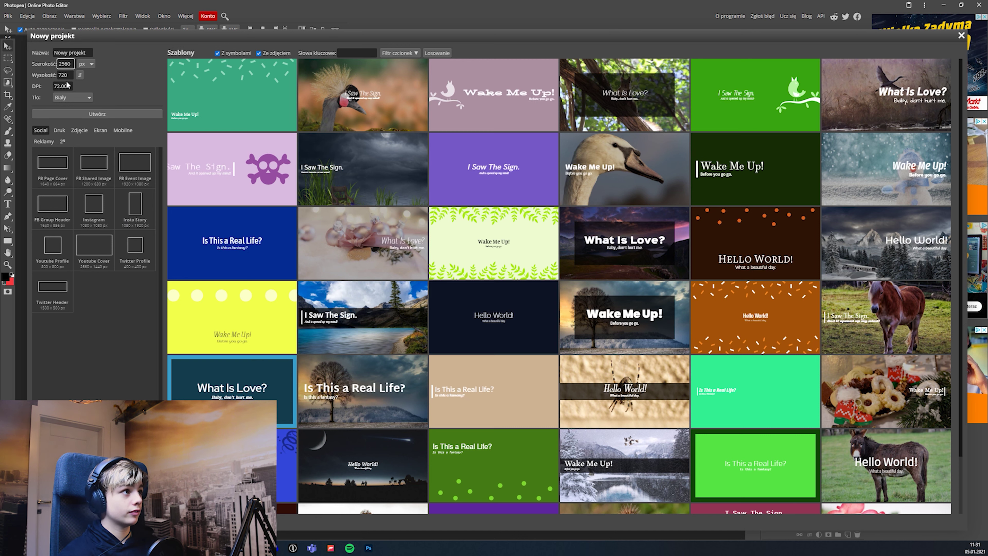
pyautogui.doubleClick(71, 74)
pyautogui.write('423')
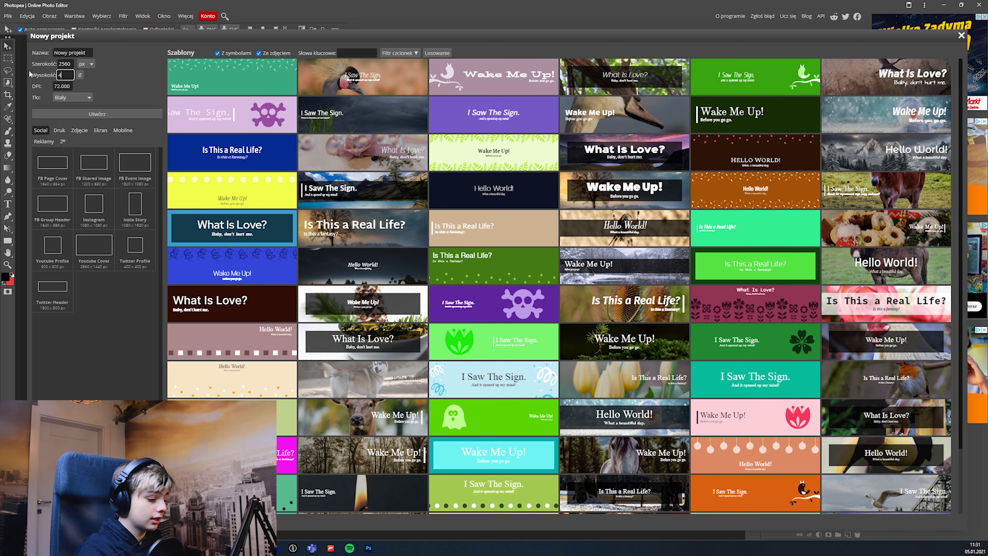
pyautogui.click(84, 117)
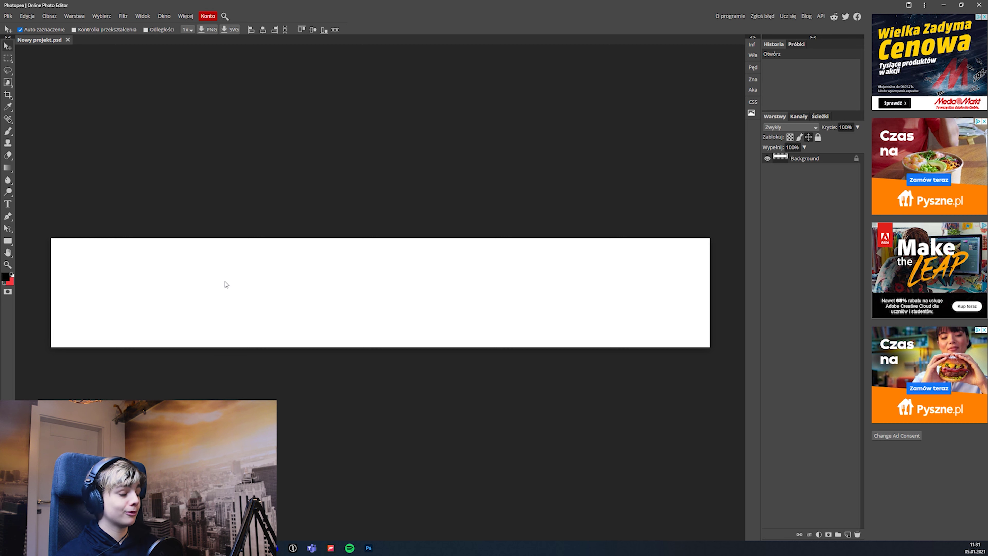
# - Zoom the blank banner canvas in and out, then bring up the Plik menu
pyautogui.scroll(-3, 357, 323)
pyautogui.scroll(3, 265, 301)
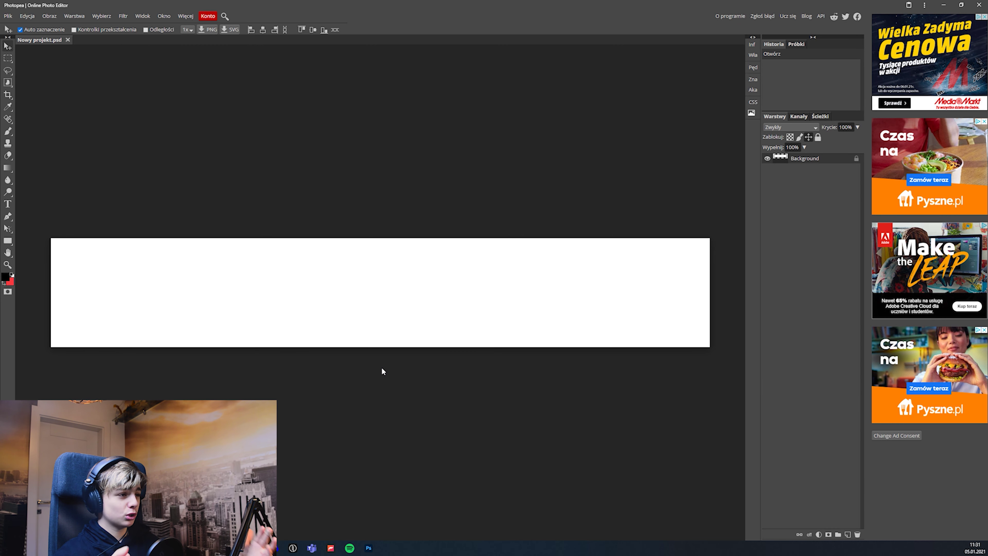
pyautogui.scroll(-3, 367, 333)
pyautogui.scroll(3, 366, 332)
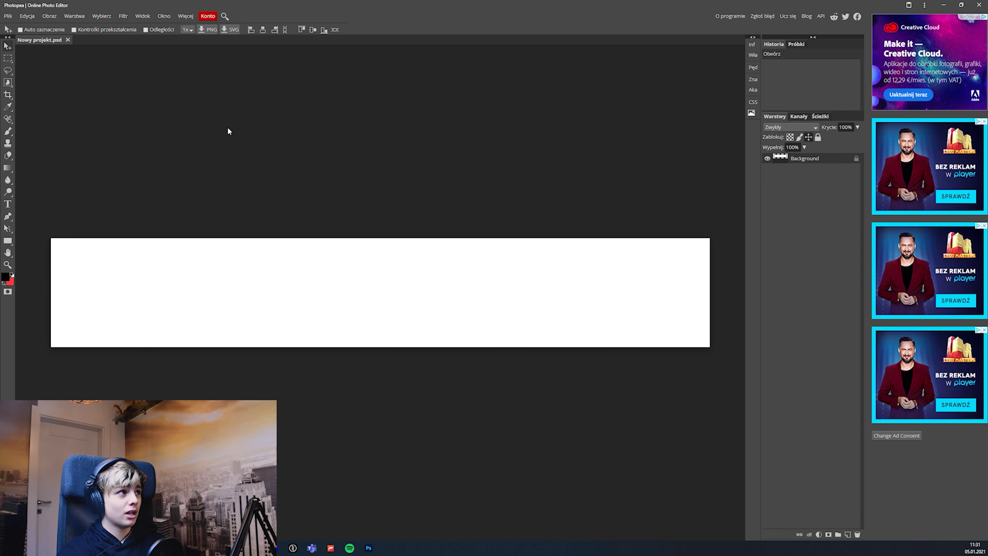
pyautogui.click(7, 17)
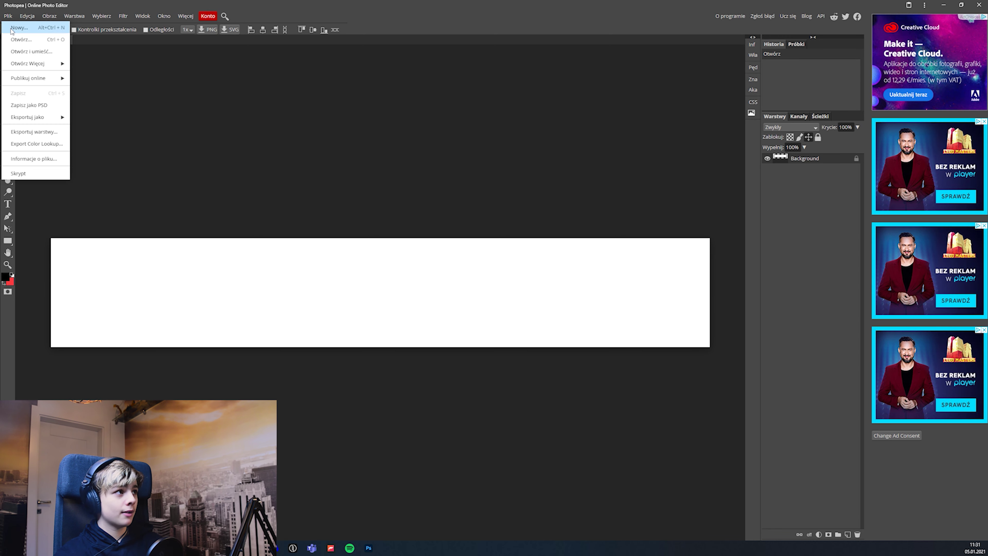
# - Open GIGA PACK, EXE gfx pack2 and SAME PACK 2 together from the pczki!!! folder
pyautogui.click(23, 38)
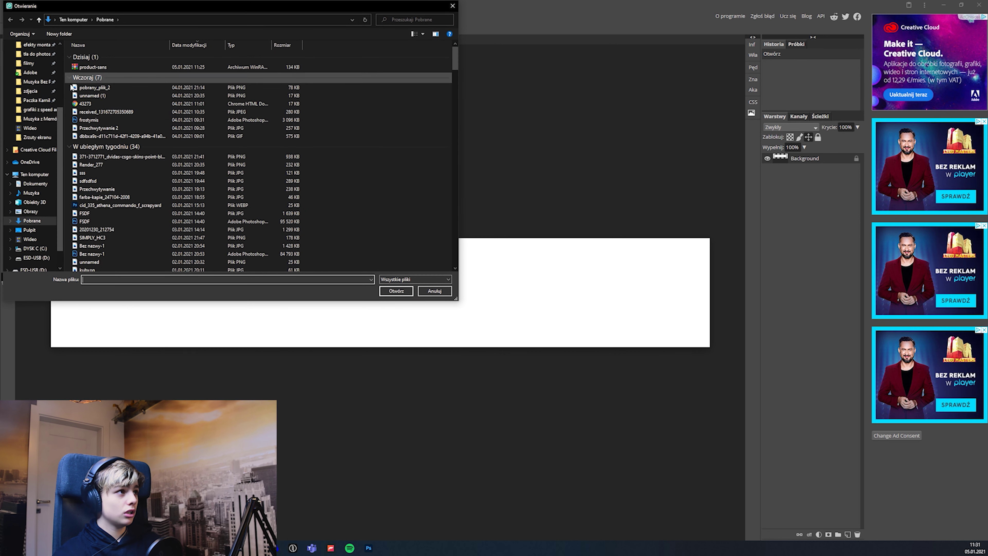
pyautogui.scroll(2, 39, 136)
pyautogui.scroll(2, 39, 136)
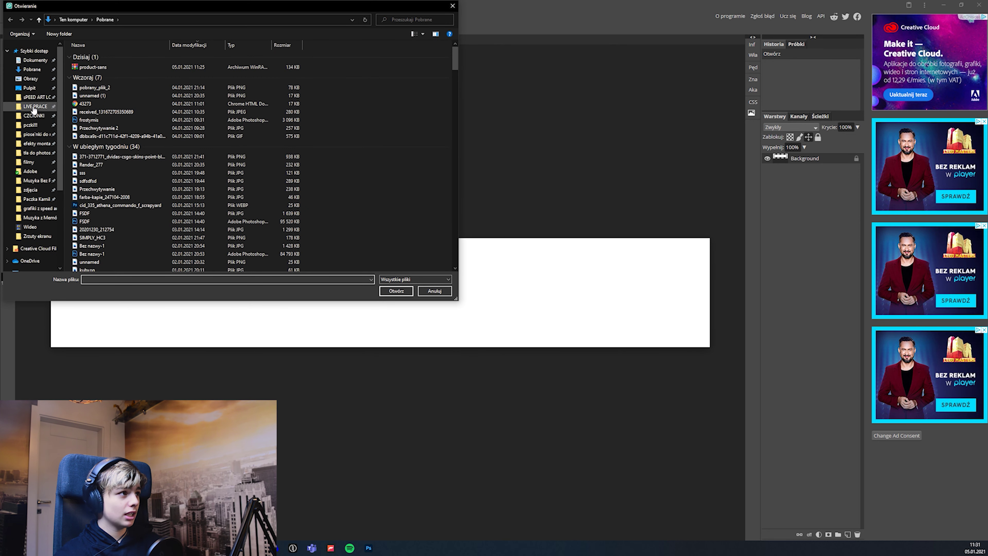
pyautogui.click(39, 125)
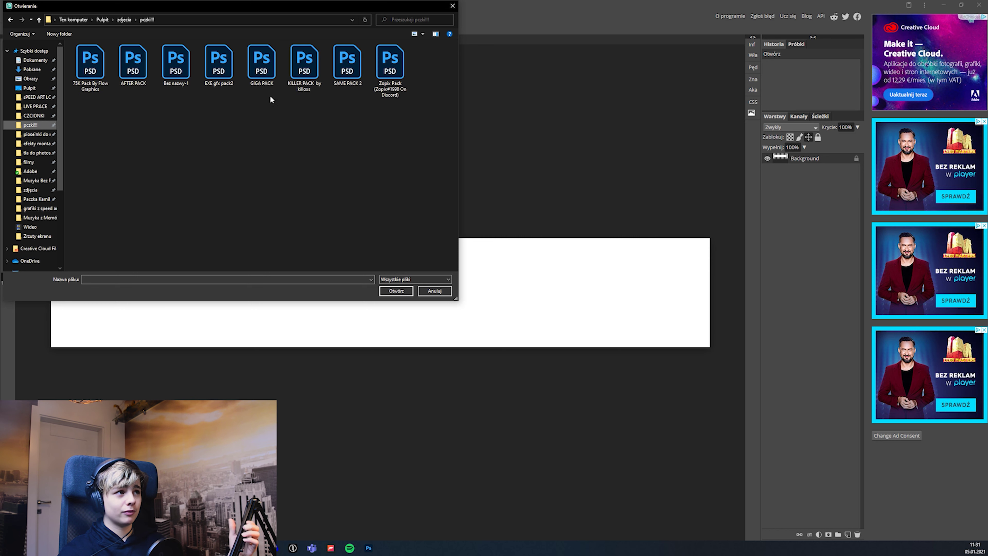
pyautogui.click(267, 72)
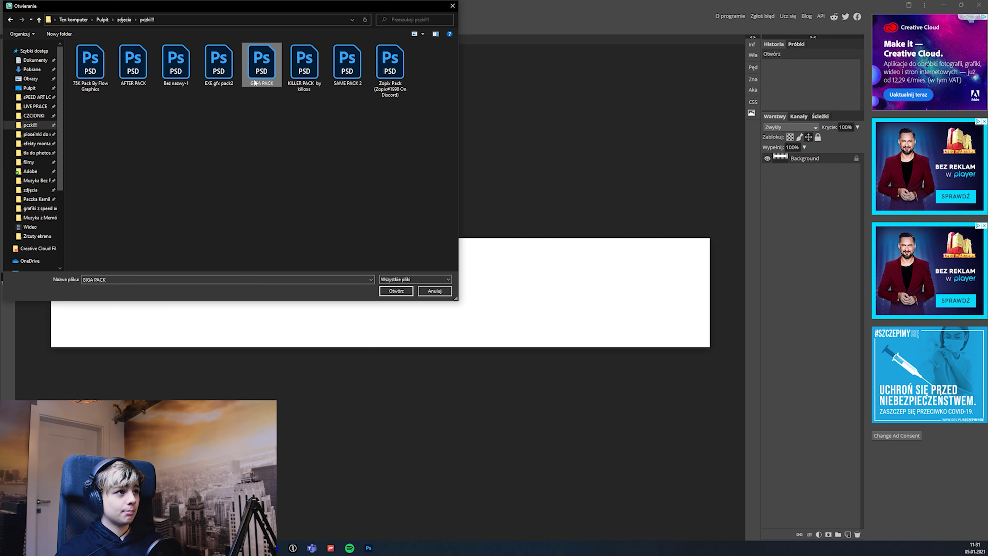
pyautogui.keyDown('ctrl'); pyautogui.click(218, 64); pyautogui.keyUp('ctrl')
pyautogui.keyDown('ctrl'); pyautogui.click(346, 83); pyautogui.keyUp('ctrl')
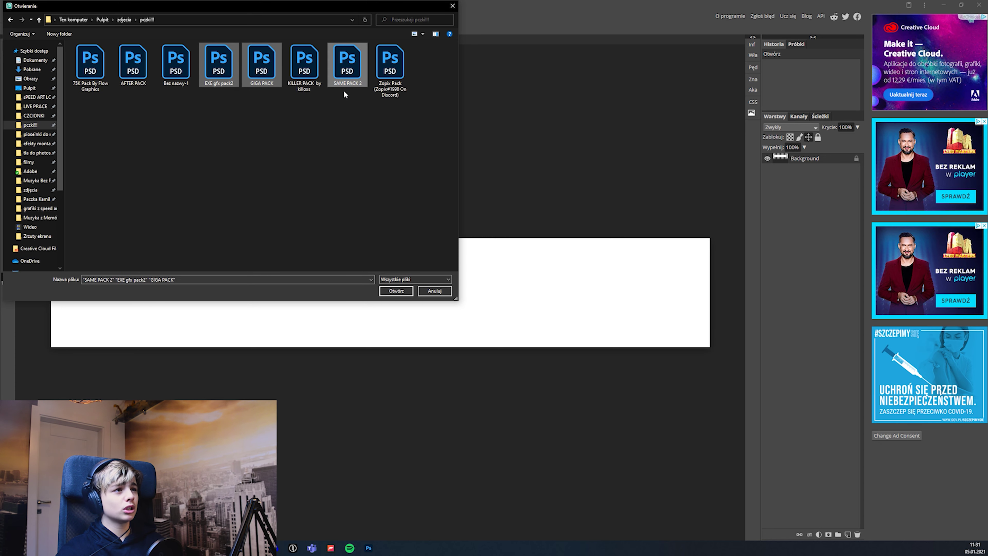
pyautogui.click(401, 293)
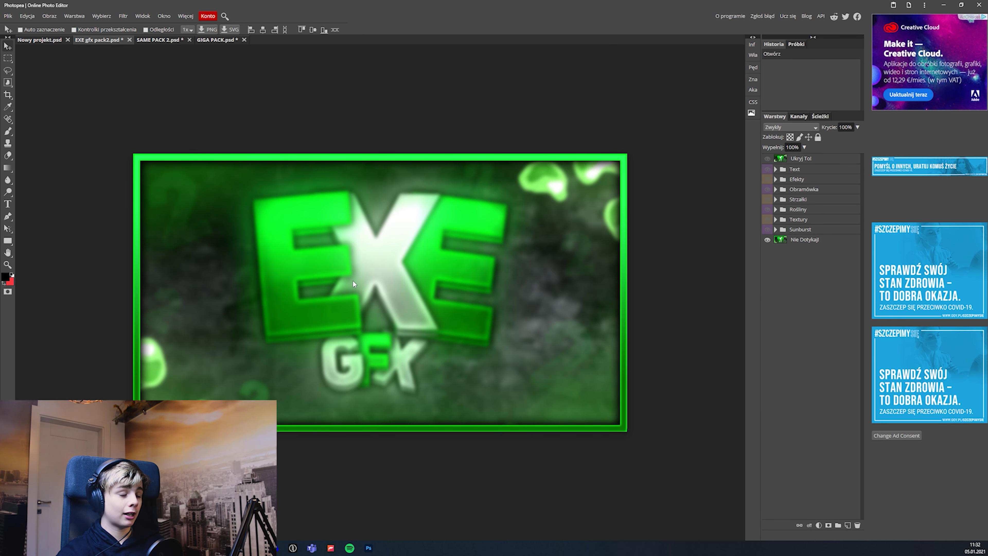
# - Look at the SAME PACK 2 and GIGA PACK tabs, then return to Nowy projekt.psd
pyautogui.click(162, 40)
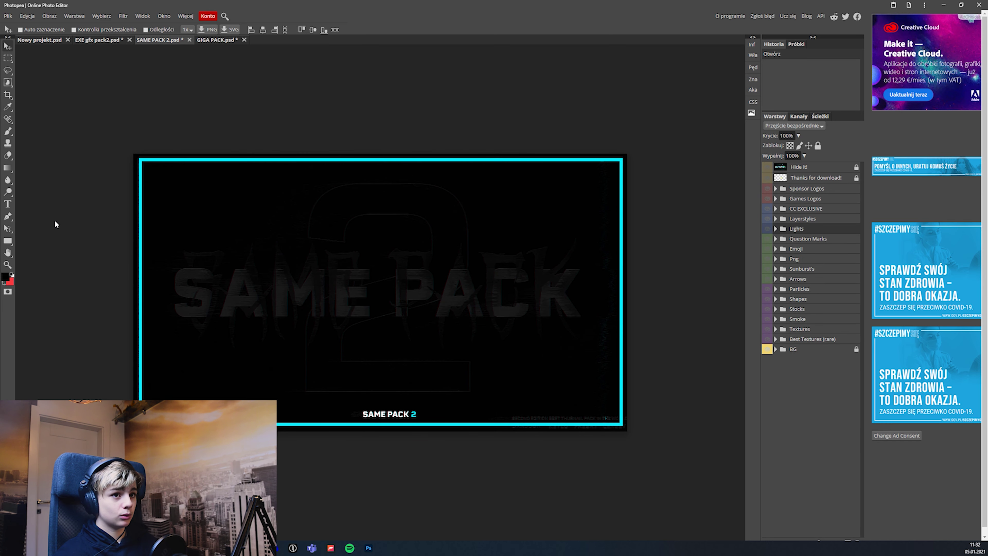
pyautogui.click(217, 41)
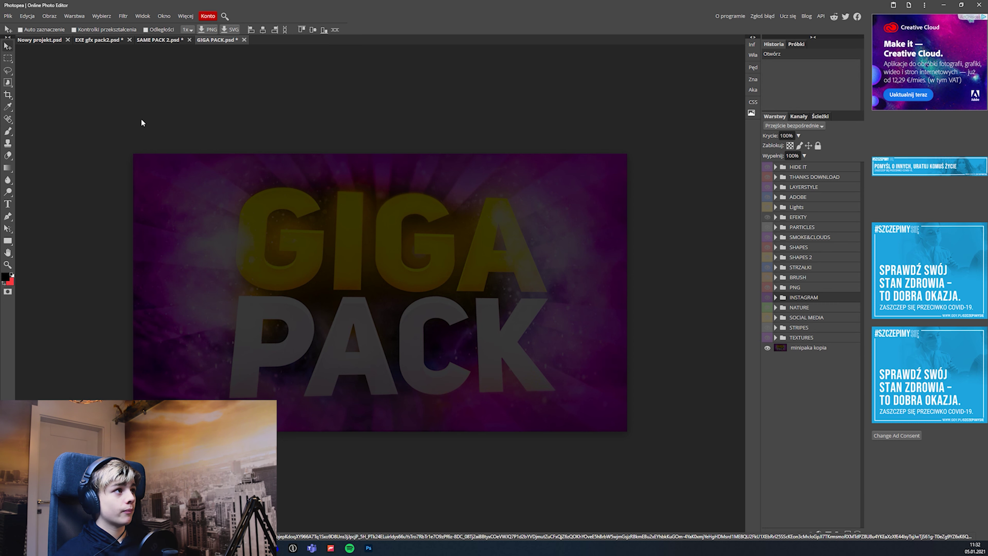
pyautogui.click(26, 40)
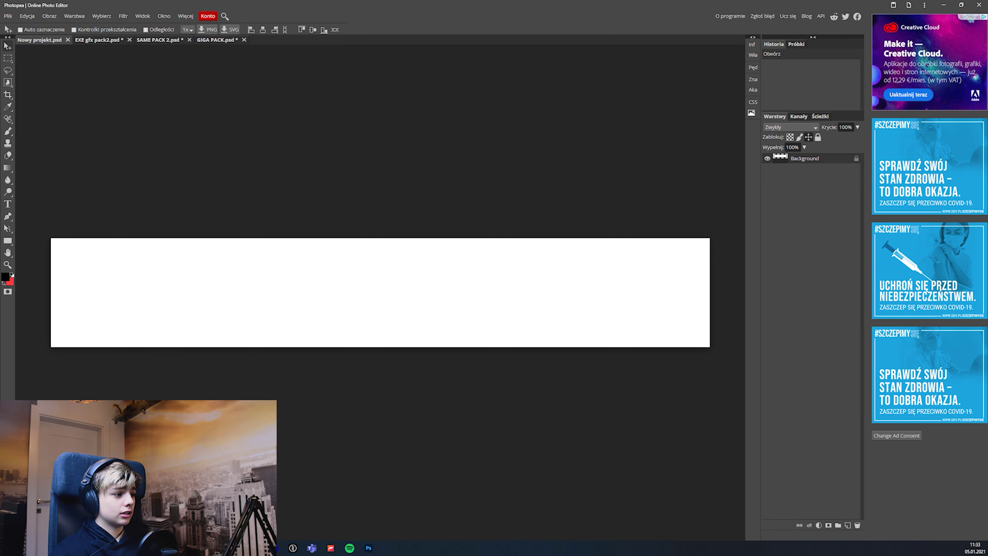
# - Close the stray browser window, open the Zopix Pack PSD and hide its cover layers
pyautogui.hotkey('ctrl', 'n')
pyautogui.hotkey('ctrl', 'w')
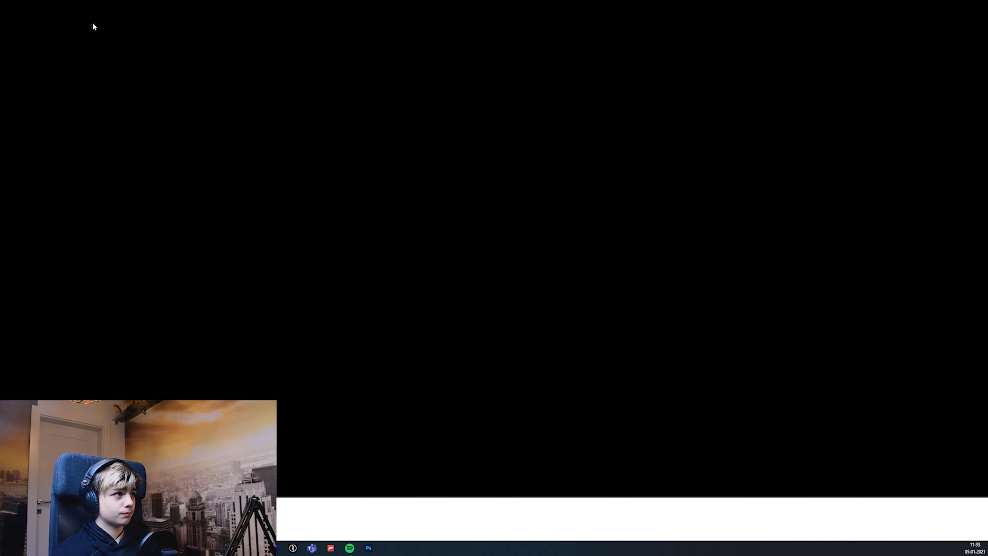
pyautogui.click(9, 18)
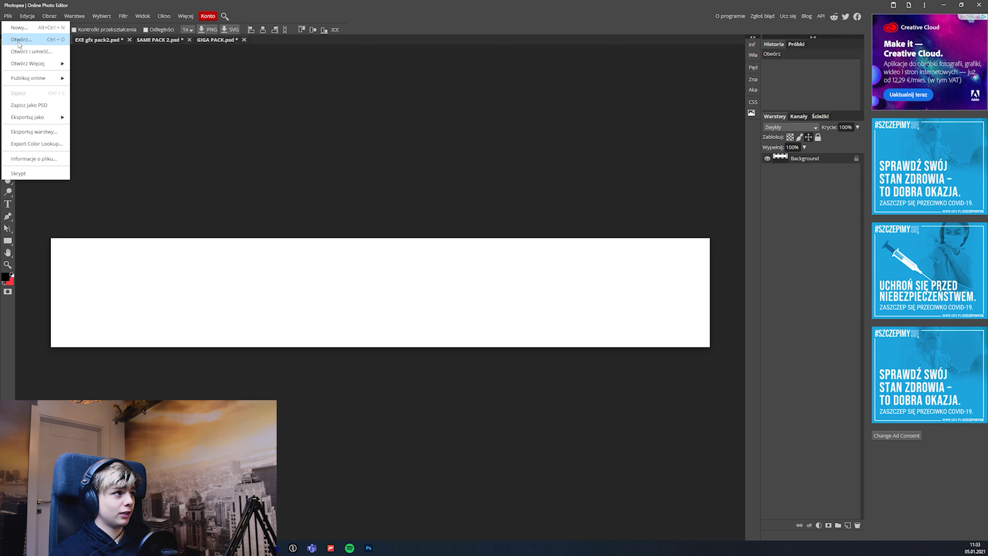
pyautogui.click(24, 41)
pyautogui.doubleClick(390, 63)
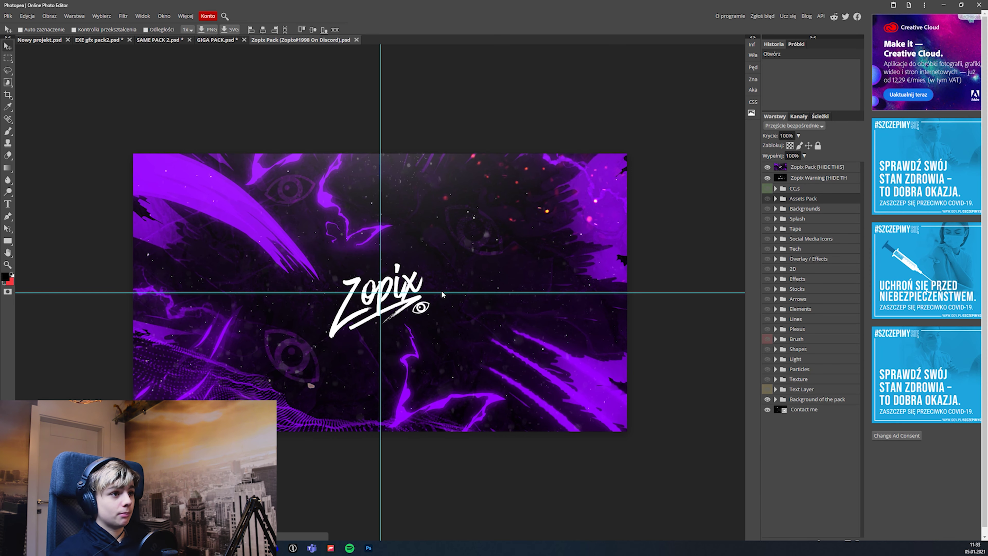
pyautogui.click(767, 177)
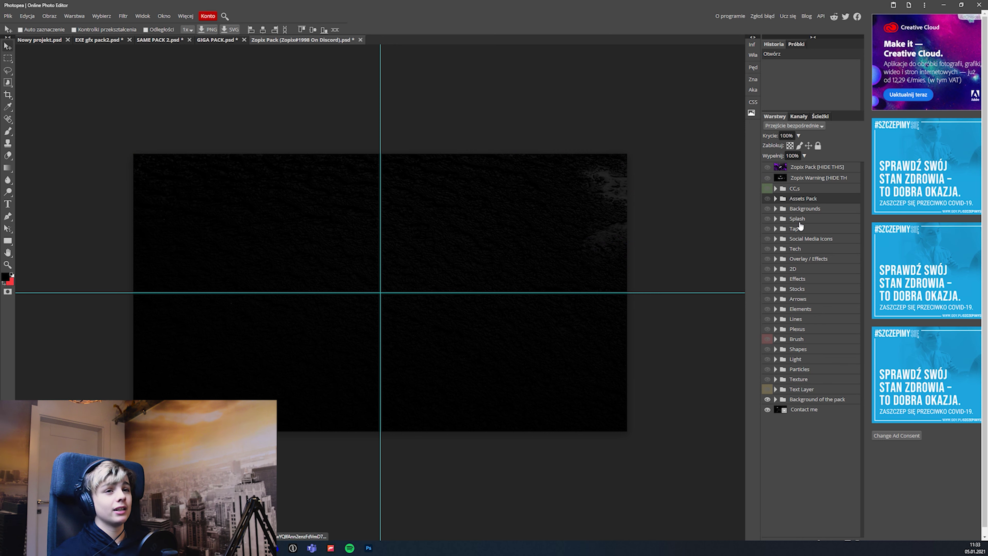
# - Show the soldier layer in Backgrounds > Games Backgrounds and drag it into Nowy projekt.psd
pyautogui.click(775, 208)
pyautogui.click(782, 218)
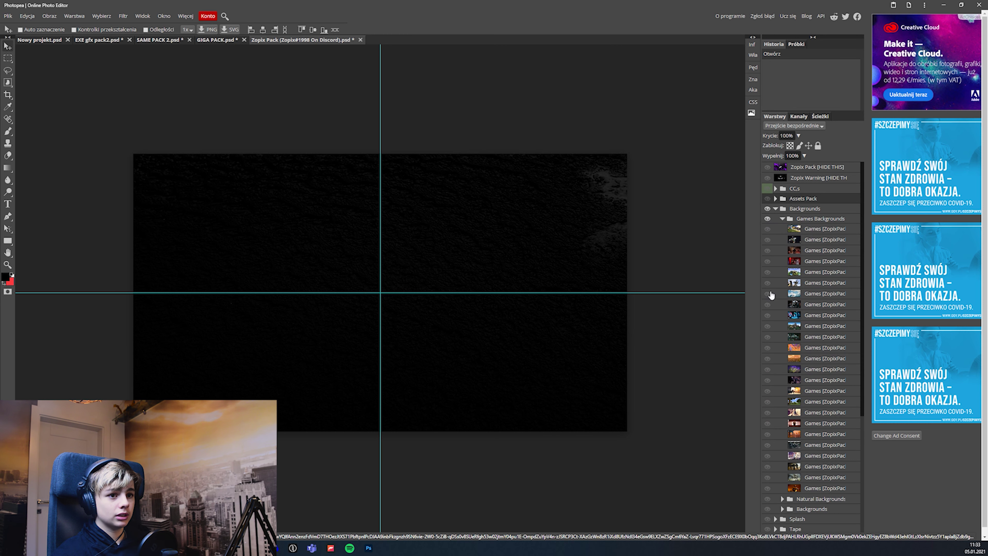
pyautogui.click(767, 239)
pyautogui.click(767, 229)
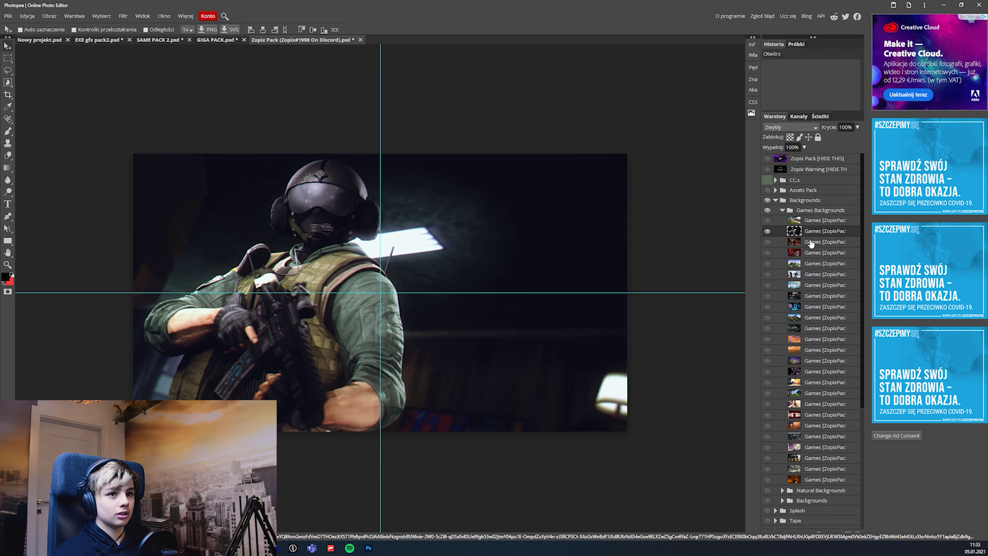
pyautogui.moveTo(812, 244); pyautogui.dragTo(144, 67)
pyautogui.moveTo(50, 34); pyautogui.dragTo(47, 41)
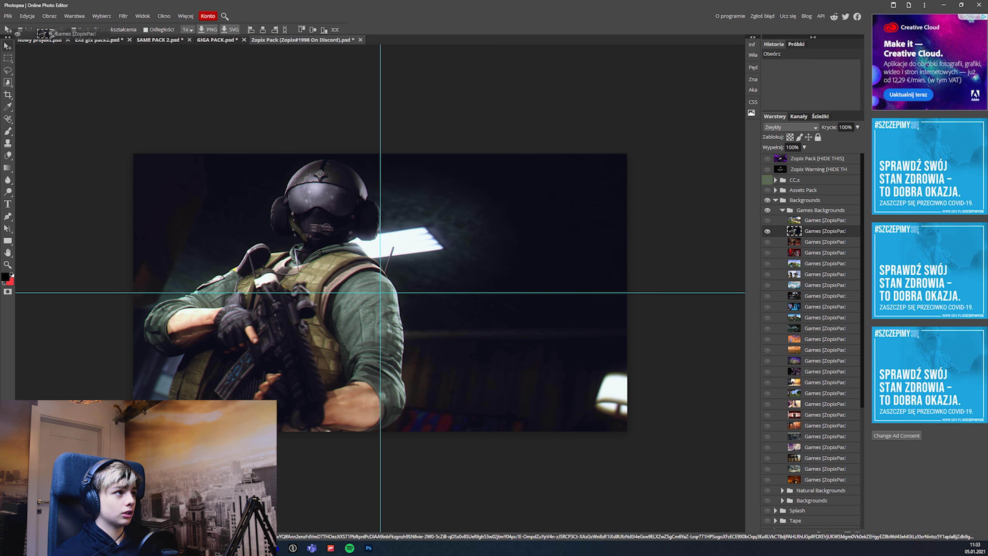
pyautogui.moveTo(44, 42); pyautogui.dragTo(440, 270)
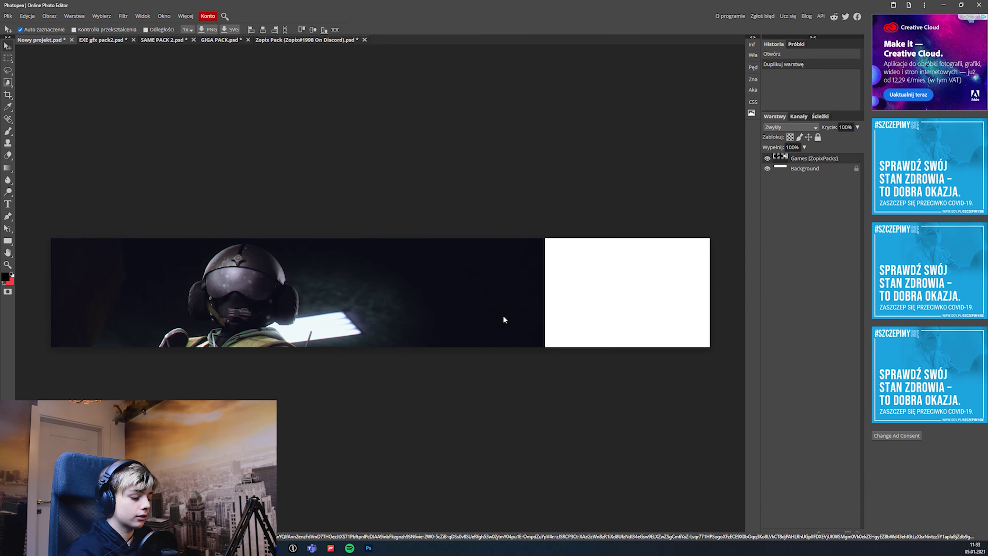
# - Free-transform the soldier layer, shrinking it to roughly 77%
pyautogui.hotkey('ctrl', 't')
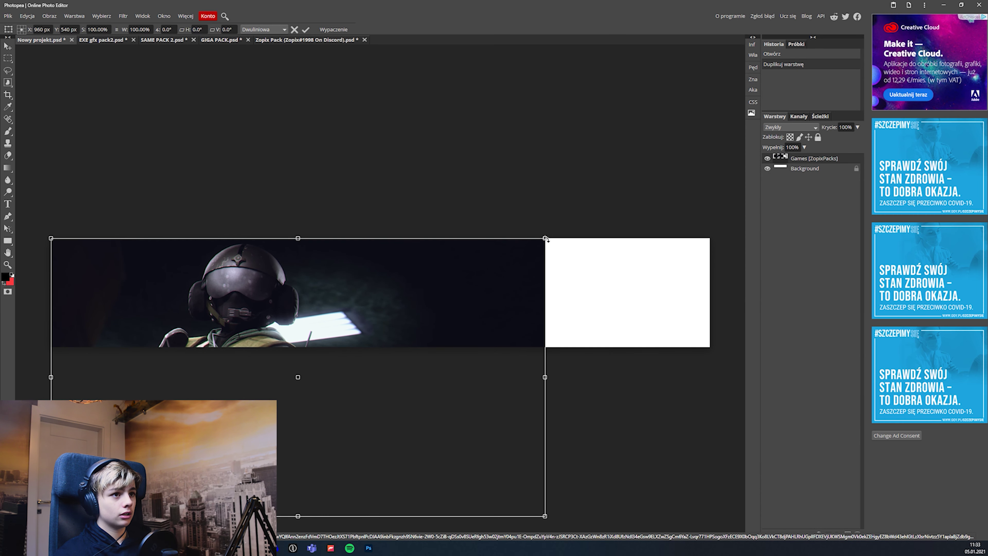
pyautogui.moveTo(544, 239); pyautogui.dragTo(452, 291)
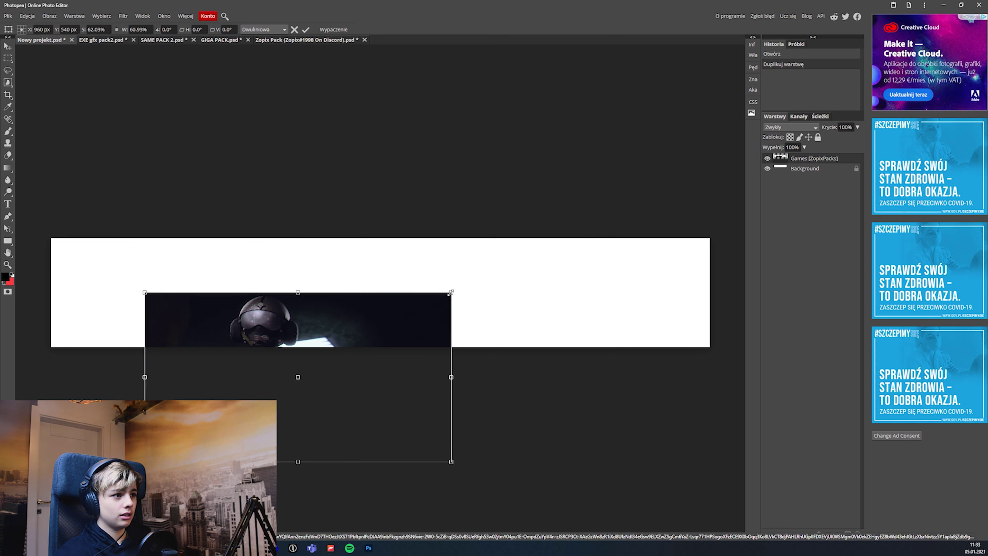
pyautogui.press('Escape')
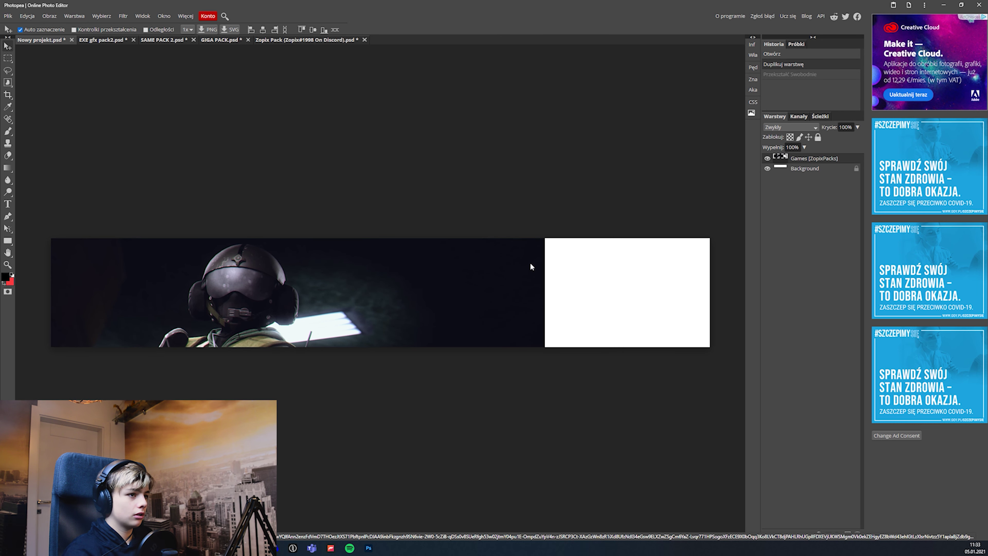
pyautogui.hotkey('ctrl', 't')
pyautogui.moveTo(537, 243)
pyautogui.mouseDown()
pyautogui.moveTo(370, 352)
pyautogui.moveTo(399, 302)
pyautogui.mouseUp()
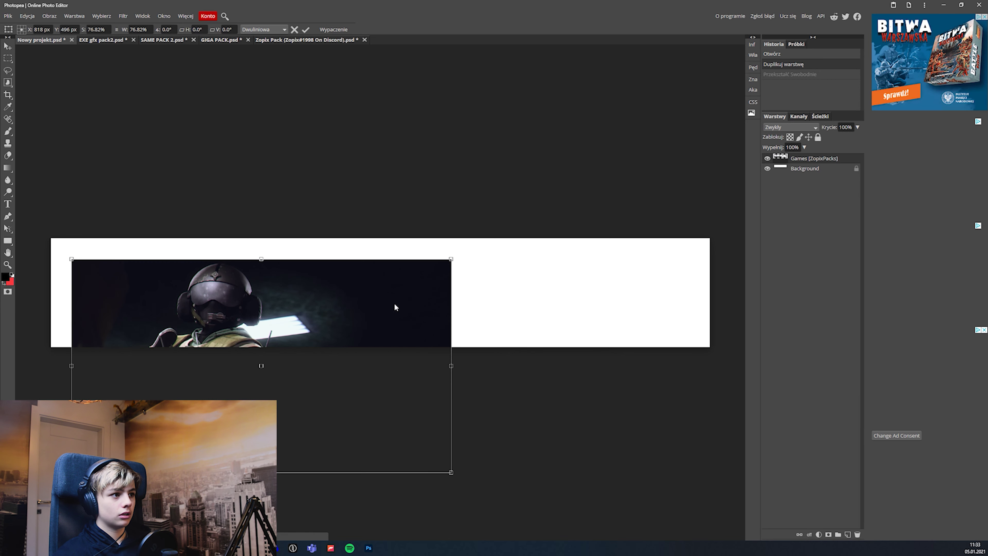
pyautogui.moveTo(459, 255)
pyautogui.mouseDown()
pyautogui.moveTo(340, 306)
pyautogui.moveTo(421, 274)
pyautogui.mouseUp()
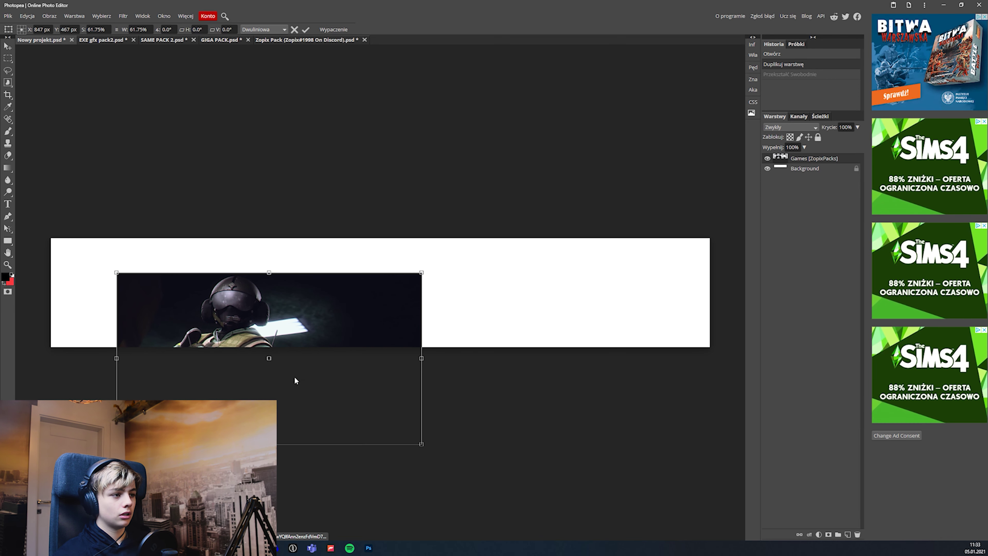
# - Refine the soldier layer to about 51% and fit it into the banner's left end
pyautogui.moveTo(283, 384); pyautogui.dragTo(307, 315)
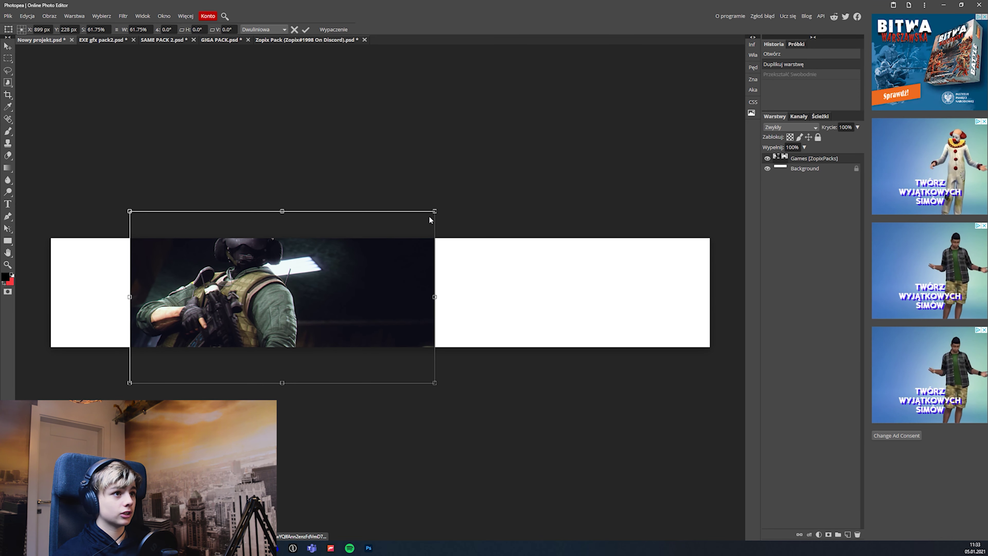
pyautogui.moveTo(434, 212); pyautogui.dragTo(336, 267)
pyautogui.moveTo(287, 306)
pyautogui.mouseDown()
pyautogui.moveTo(281, 287)
pyautogui.moveTo(196, 275)
pyautogui.mouseUp()
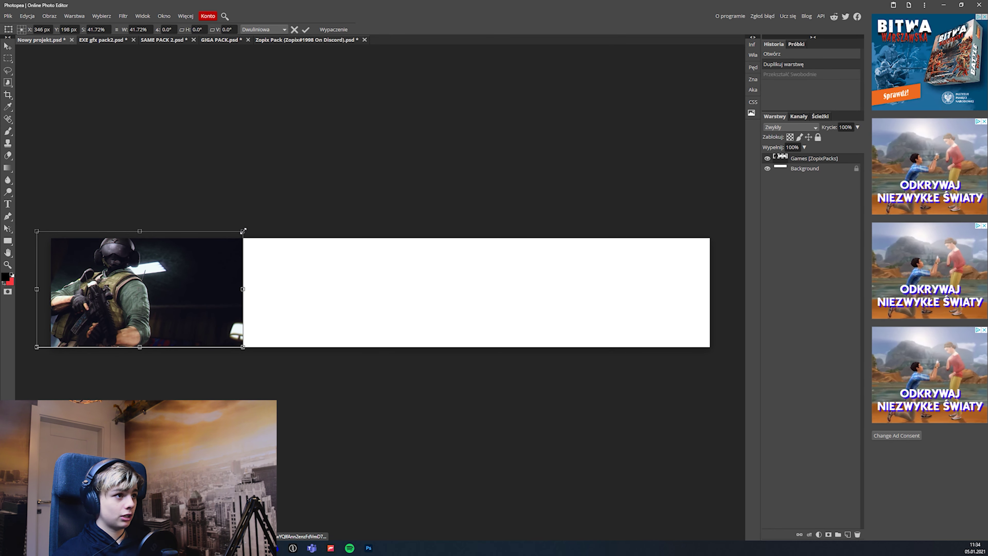
pyautogui.moveTo(245, 232); pyautogui.dragTo(267, 217)
pyautogui.moveTo(245, 278); pyautogui.dragTo(257, 288)
pyautogui.moveTo(277, 235); pyautogui.dragTo(292, 218)
pyautogui.moveTo(271, 253); pyautogui.dragTo(275, 267)
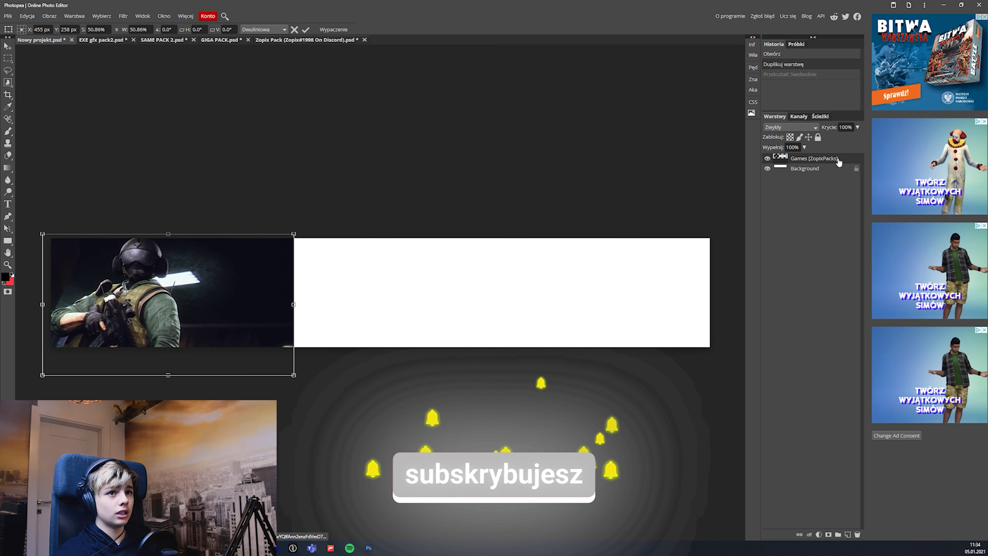
pyautogui.press('Return')
# - Bring the wooden-wall soldier background from Zopix Pack into the banner
pyautogui.click(317, 41)
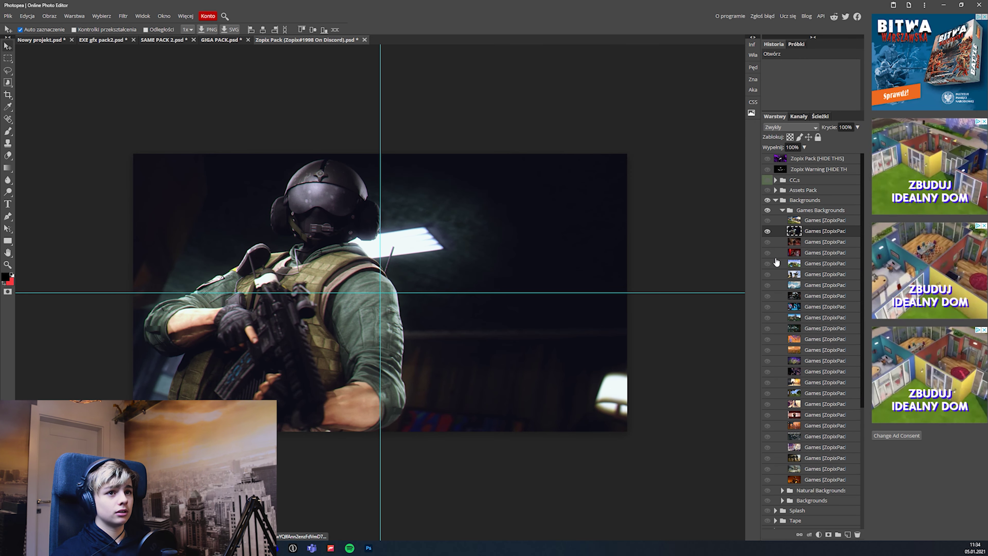
pyautogui.click(767, 231)
pyautogui.moveTo(816, 241)
pyautogui.mouseDown()
pyautogui.moveTo(296, 186)
pyautogui.moveTo(54, 39)
pyautogui.moveTo(84, 88)
pyautogui.mouseUp()
pyautogui.hotkey('ctrl', 't')
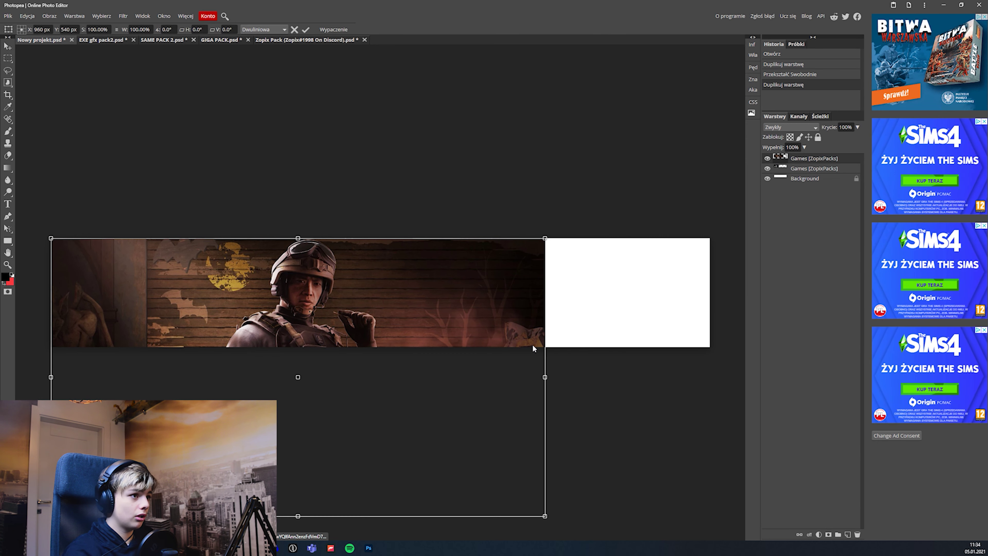
pyautogui.press('Return')
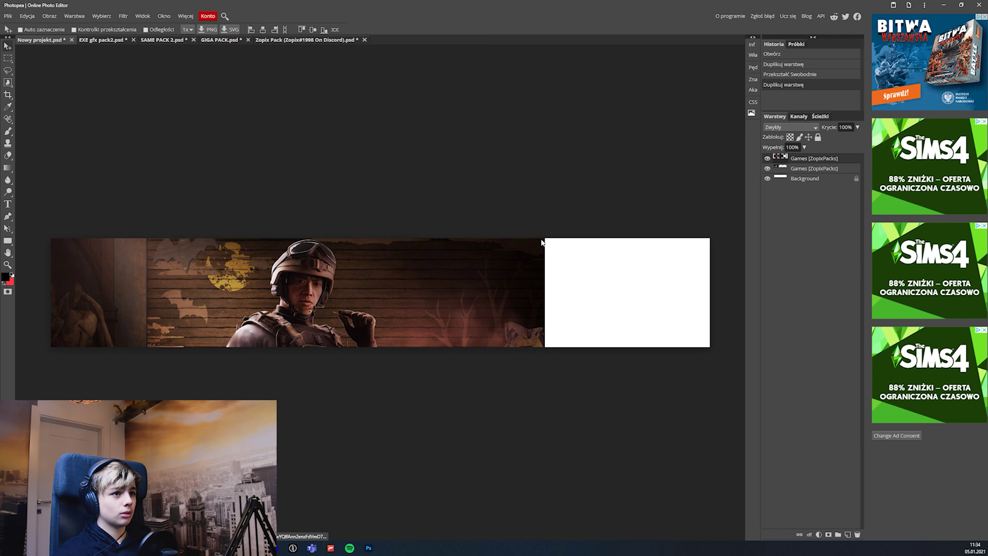
# - Scale the wall soldier background to 48% and place it in the banner's middle
pyautogui.press('ctrl')
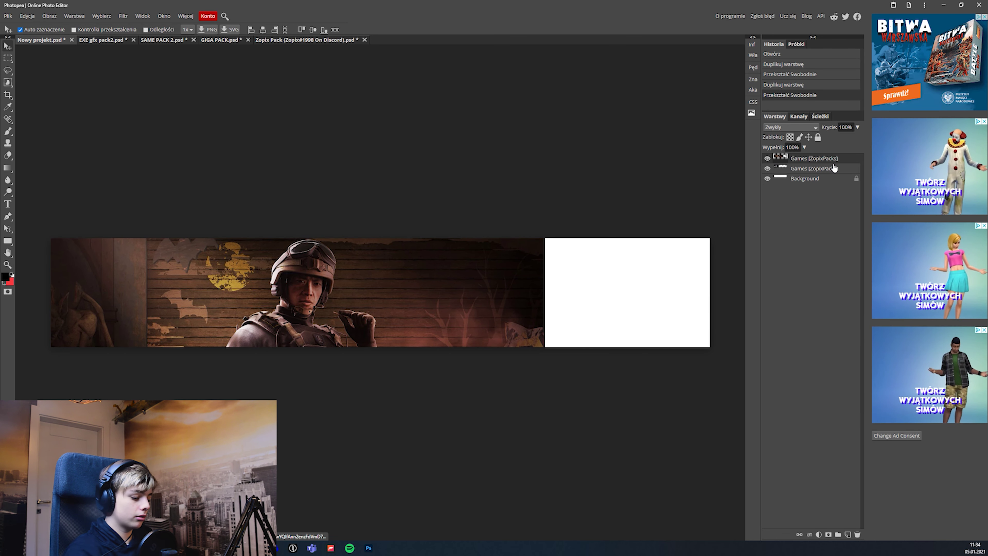
pyautogui.hotkey('ctrl', 't')
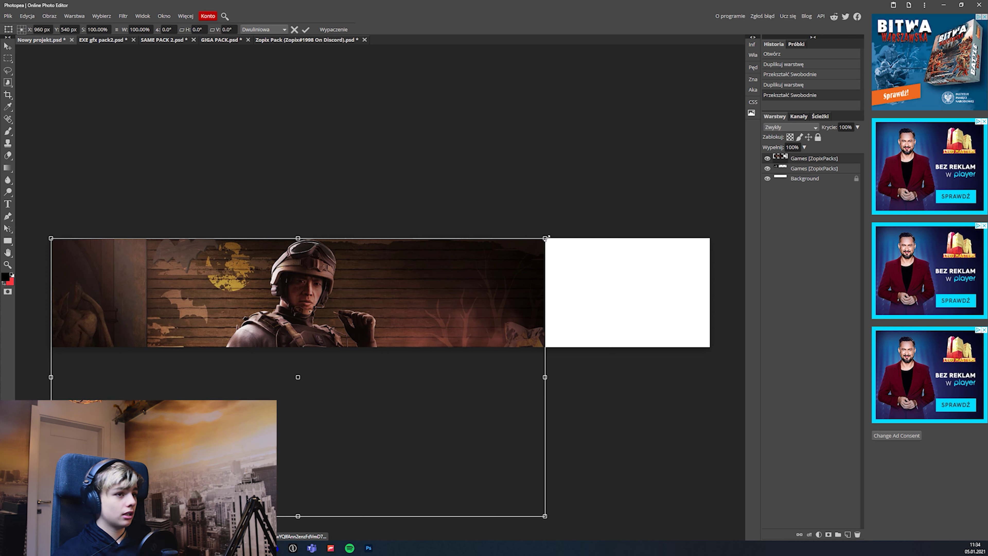
pyautogui.moveTo(546, 237); pyautogui.dragTo(417, 310)
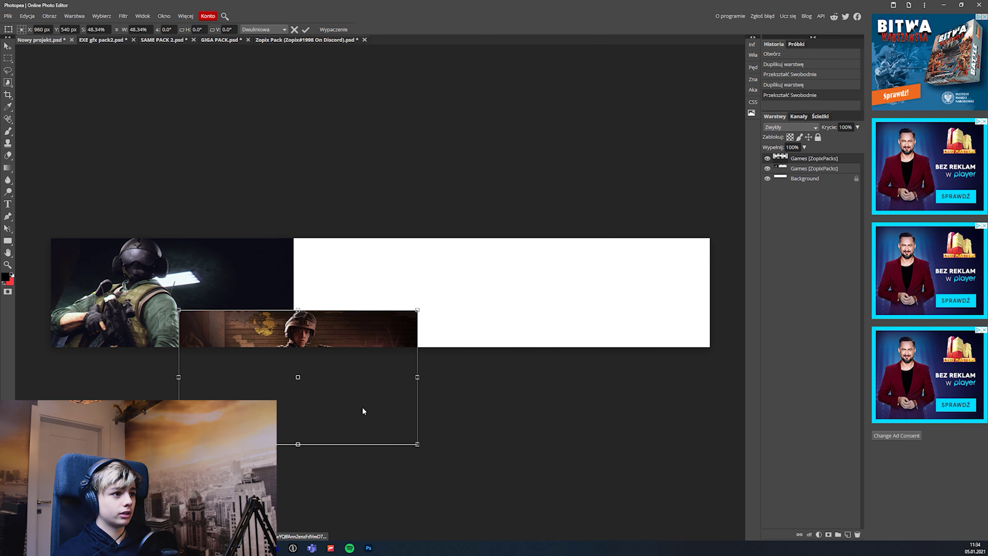
pyautogui.moveTo(362, 407)
pyautogui.mouseDown()
pyautogui.moveTo(458, 323)
pyautogui.moveTo(440, 323)
pyautogui.moveTo(489, 334)
pyautogui.moveTo(448, 322)
pyautogui.mouseUp()
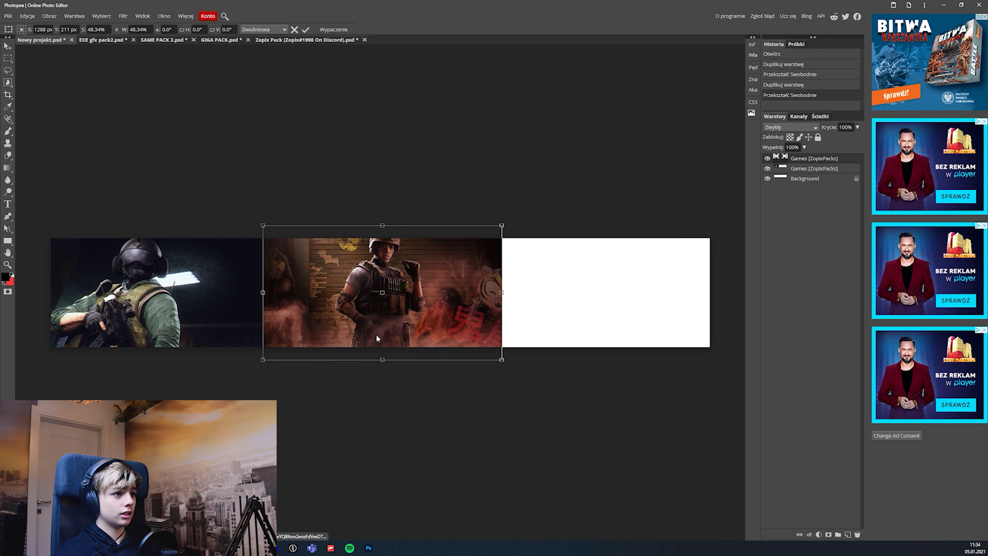
pyautogui.moveTo(370, 337); pyautogui.dragTo(370, 344)
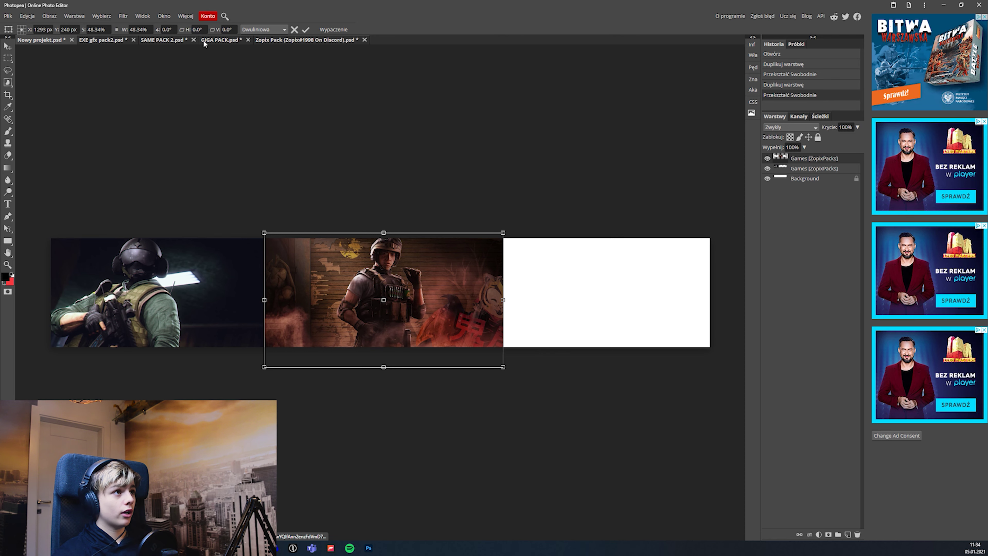
pyautogui.click(306, 41)
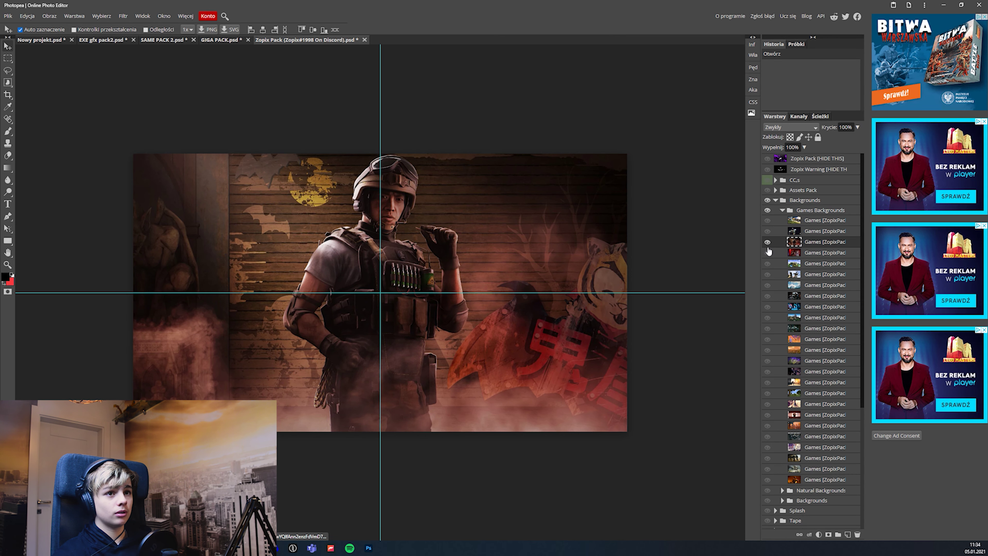
# - Bring the red corridor soldier background into the banner, scaled to about 50% at the right
pyautogui.click(767, 241)
pyautogui.moveTo(812, 255); pyautogui.dragTo(653, 231)
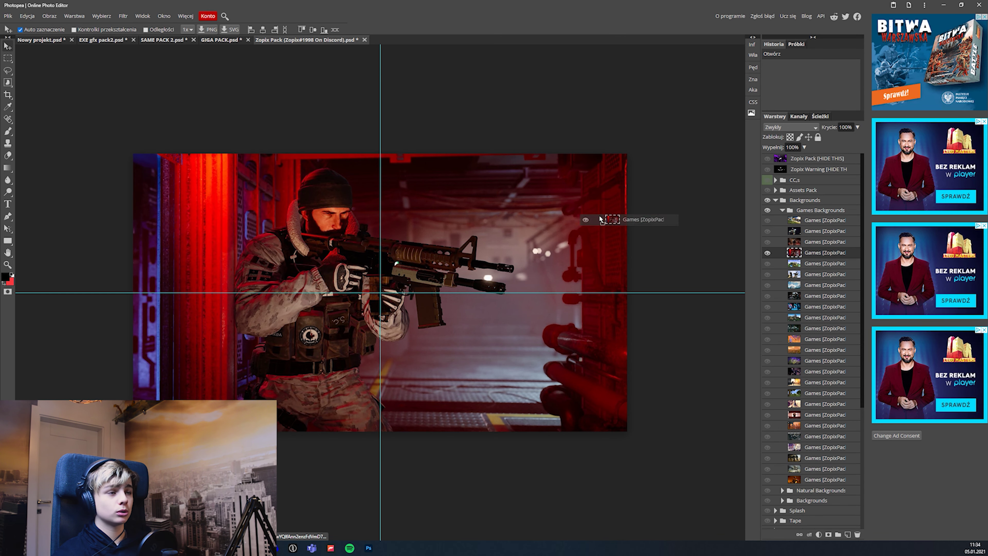
pyautogui.moveTo(654, 230)
pyautogui.mouseDown()
pyautogui.moveTo(383, 326)
pyautogui.moveTo(266, 192)
pyautogui.mouseUp()
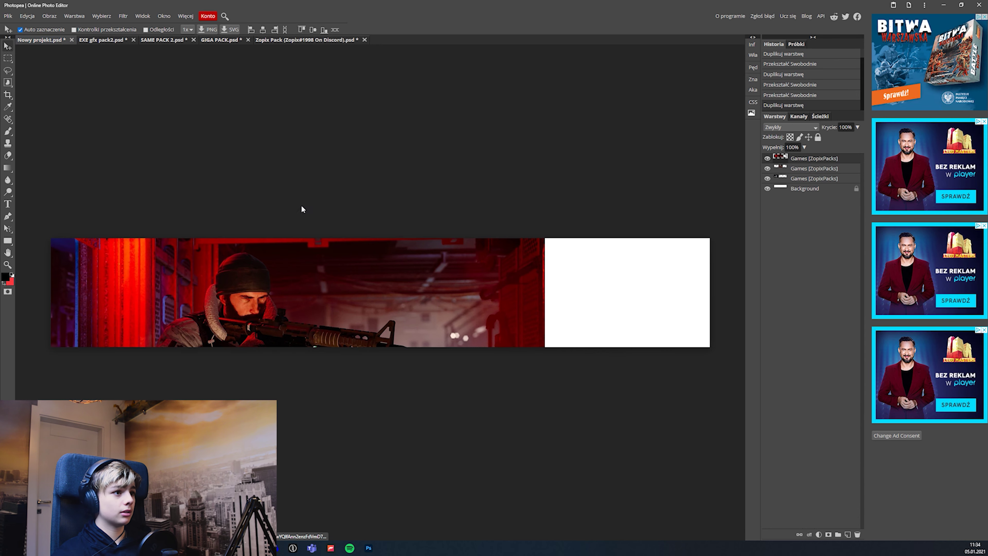
pyautogui.hotkey('ctrl', 't')
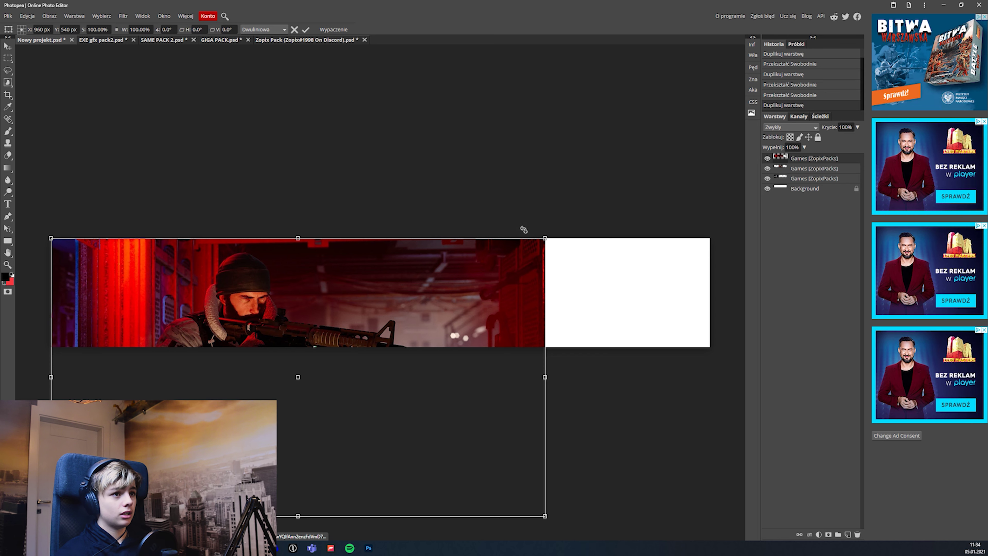
pyautogui.moveTo(546, 237); pyautogui.dragTo(419, 309)
pyautogui.moveTo(325, 405)
pyautogui.mouseDown()
pyautogui.moveTo(580, 386)
pyautogui.moveTo(597, 339)
pyautogui.mouseUp()
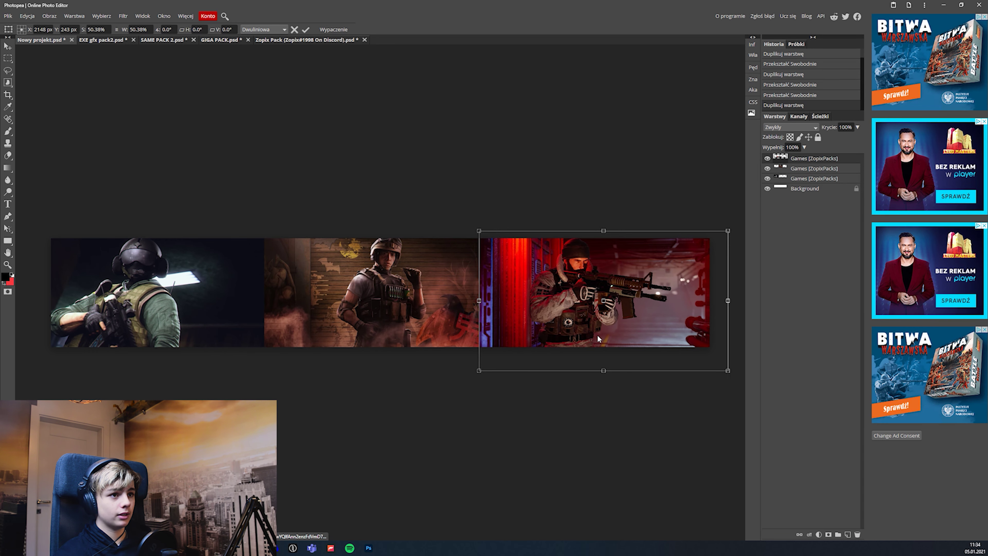
# - Flip the red corridor background horizontally, butt it against the middle image and commit
pyautogui.click(36, 15)
pyautogui.moveTo(40, 206)
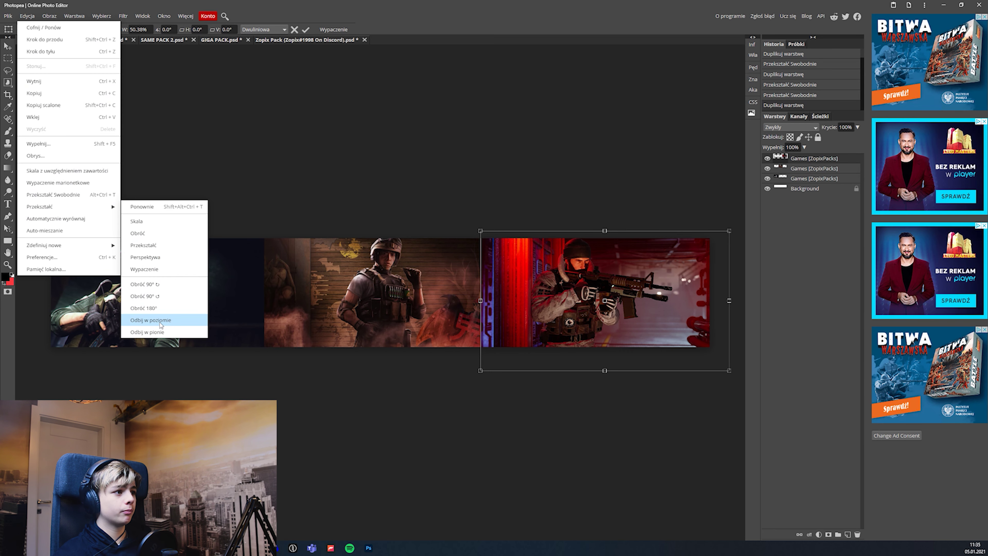
pyautogui.click(163, 320)
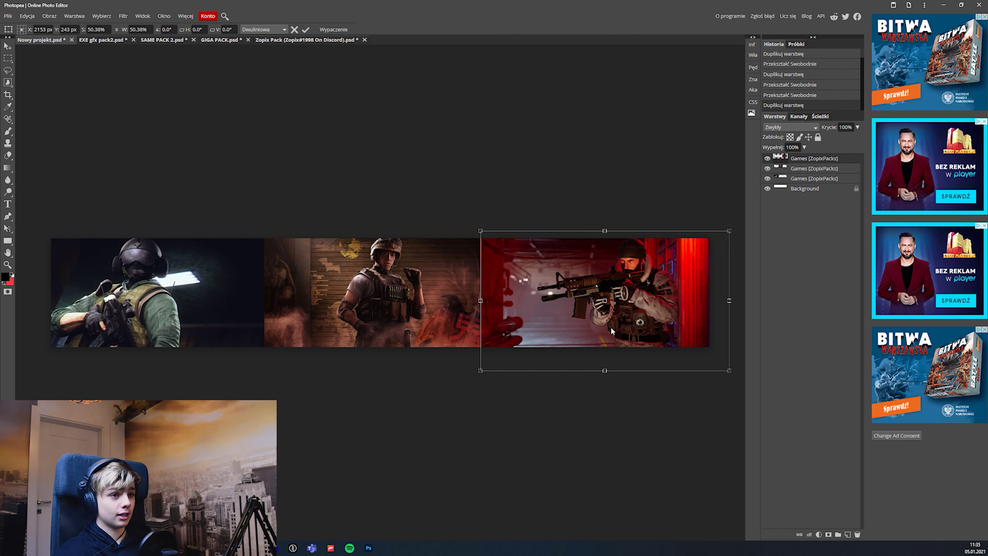
pyautogui.moveTo(615, 327); pyautogui.dragTo(607, 319)
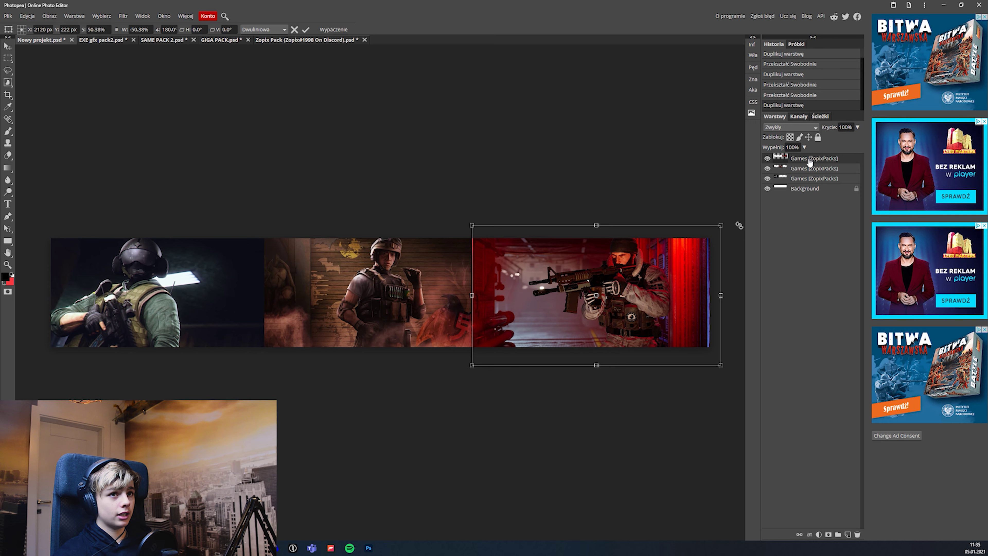
pyautogui.press('Return')
pyautogui.hotkey('ctrl', '-')
pyautogui.hotkey('ctrl', '+')
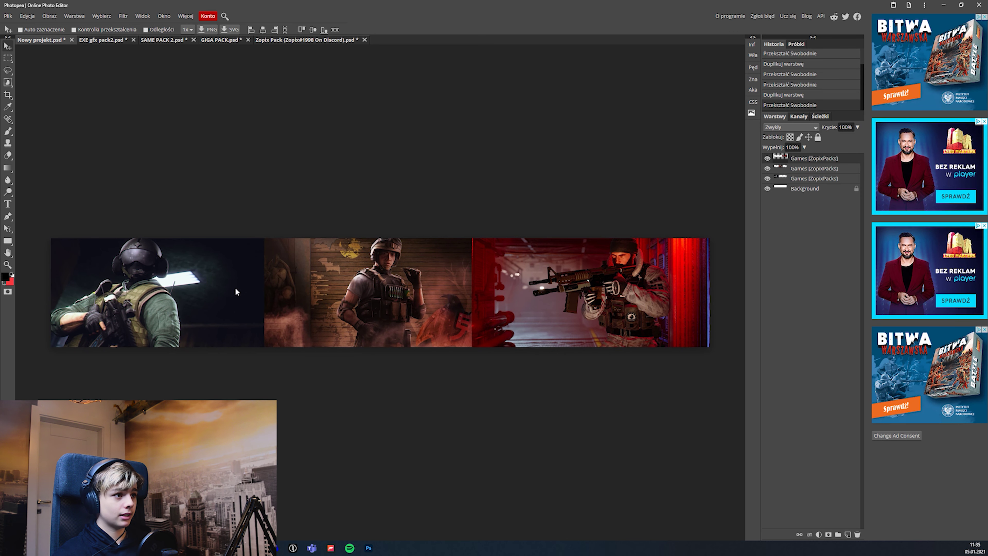
pyautogui.click(790, 179)
pyautogui.click(767, 178)
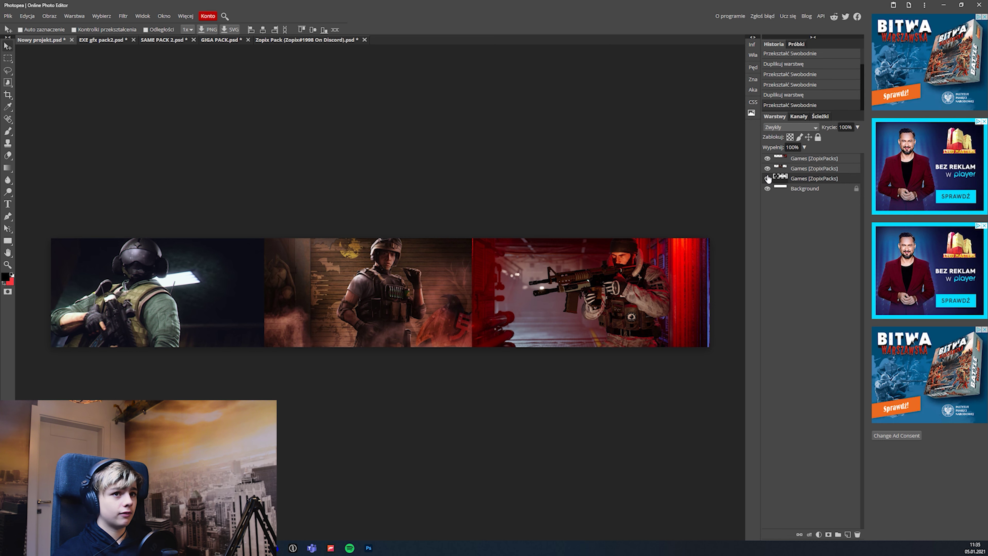
pyautogui.click(788, 168)
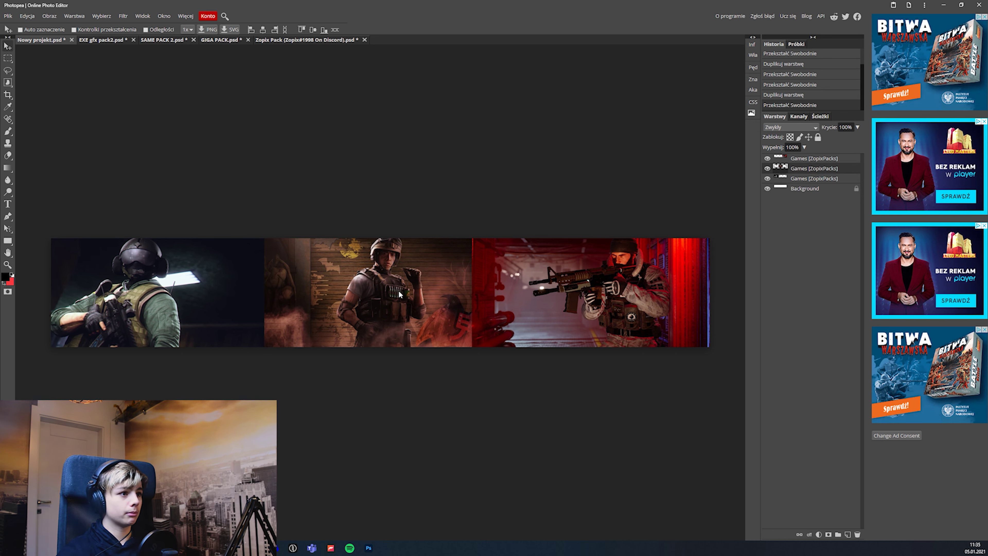
# - Erase the middle image's left edge with a smaller eraser and move its layer down one step
pyautogui.press('e')
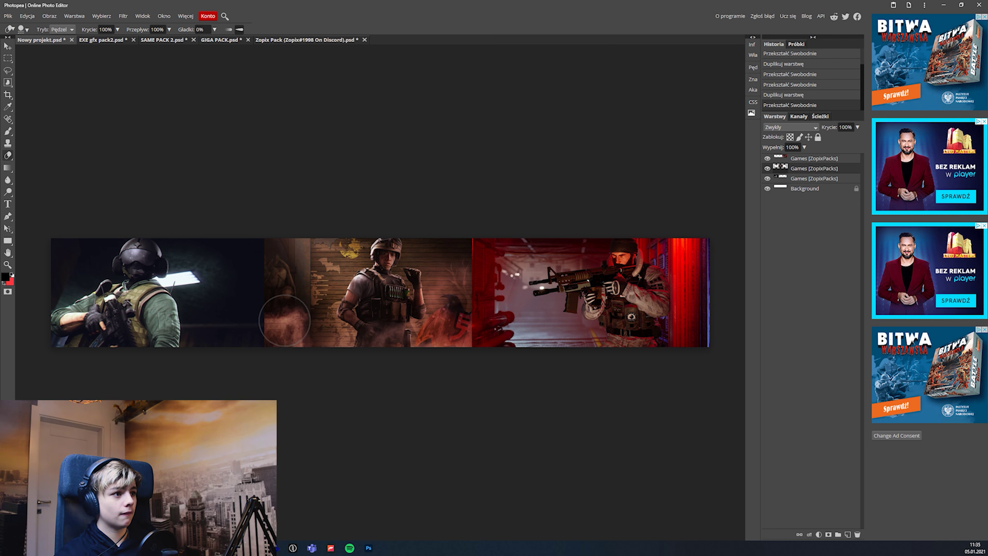
pyautogui.click(29, 30)
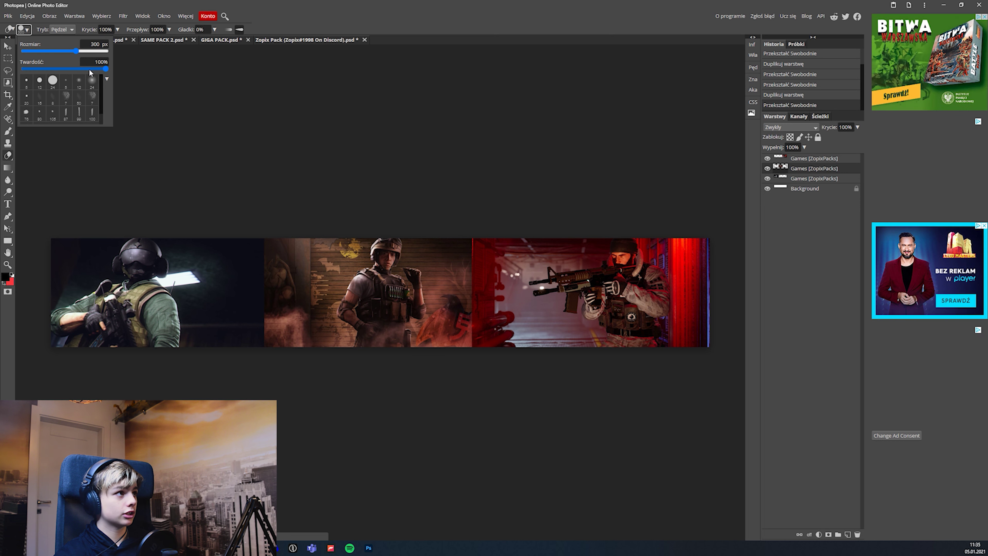
pyautogui.moveTo(58, 70); pyautogui.dragTo(39, 70)
pyautogui.click(265, 194)
pyautogui.hotkey('ctrl', 'z')
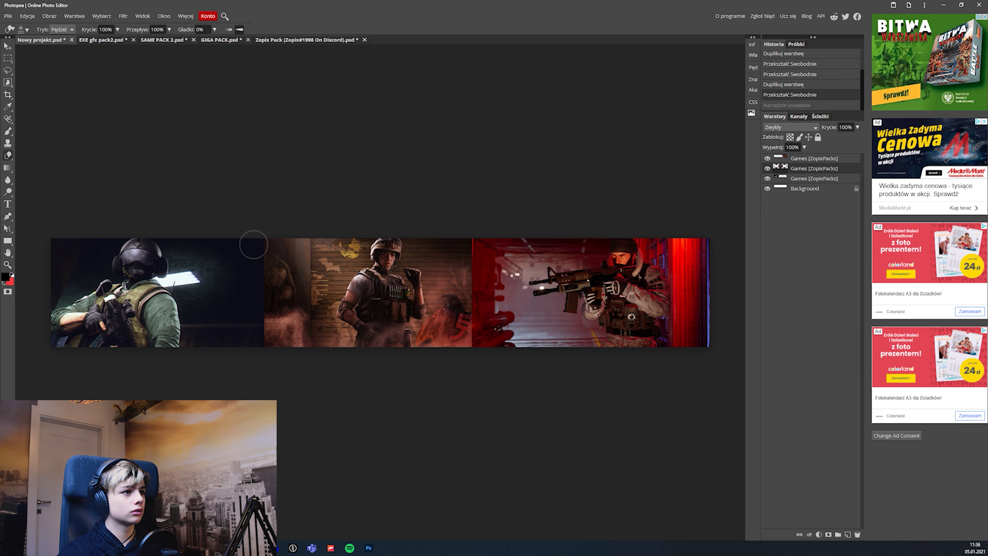
pyautogui.hotkey('ctrl', 'shift', 'z')
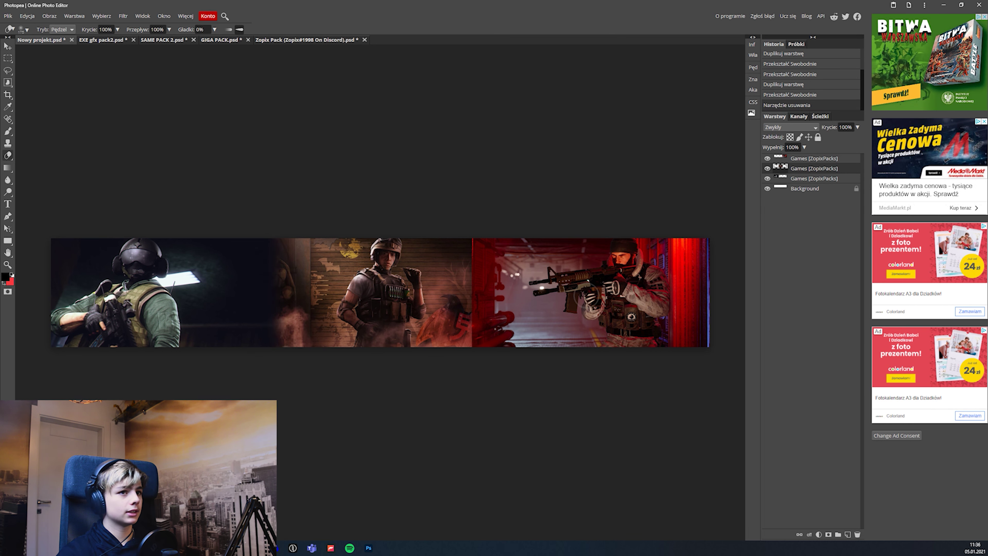
pyautogui.click(767, 171)
pyautogui.click(766, 174)
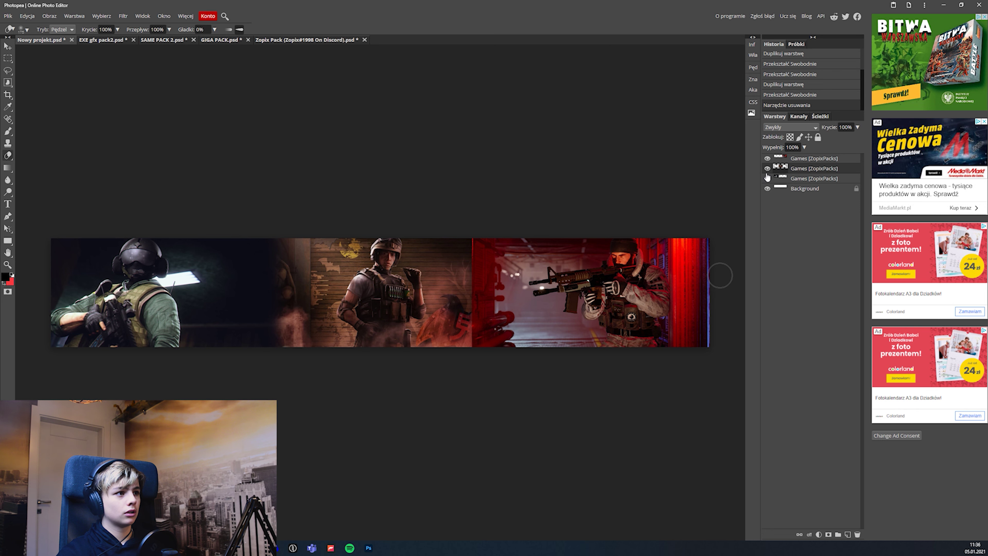
pyautogui.click(766, 174)
pyautogui.click(766, 174)
pyautogui.moveTo(792, 176); pyautogui.dragTo(790, 177)
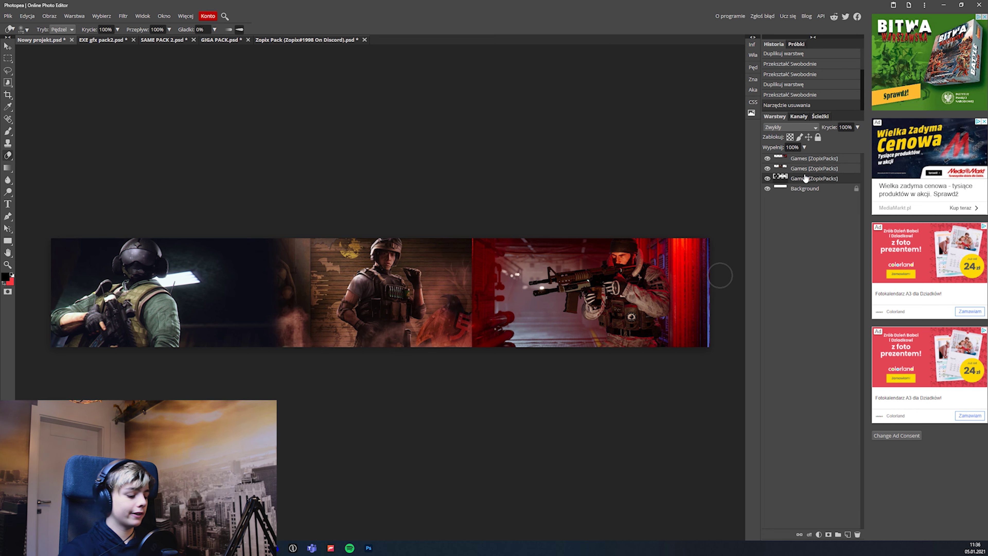
# - Slightly rotate and shift the left soldier image, then move Games [ZopixPacks] to the top
pyautogui.hotkey('ctrl', 't')
pyautogui.moveTo(293, 236); pyautogui.dragTo(311, 225)
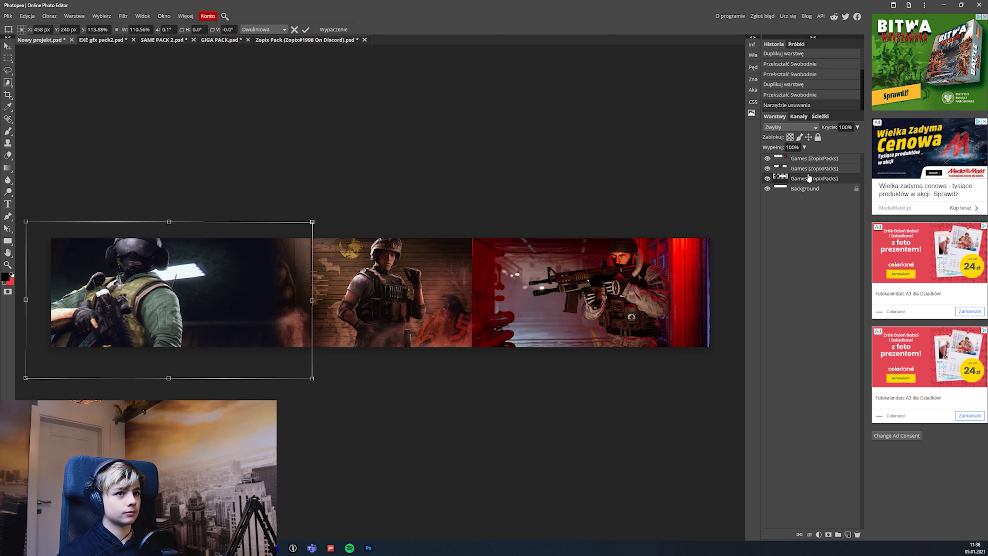
pyautogui.press('Return')
pyautogui.press('e')
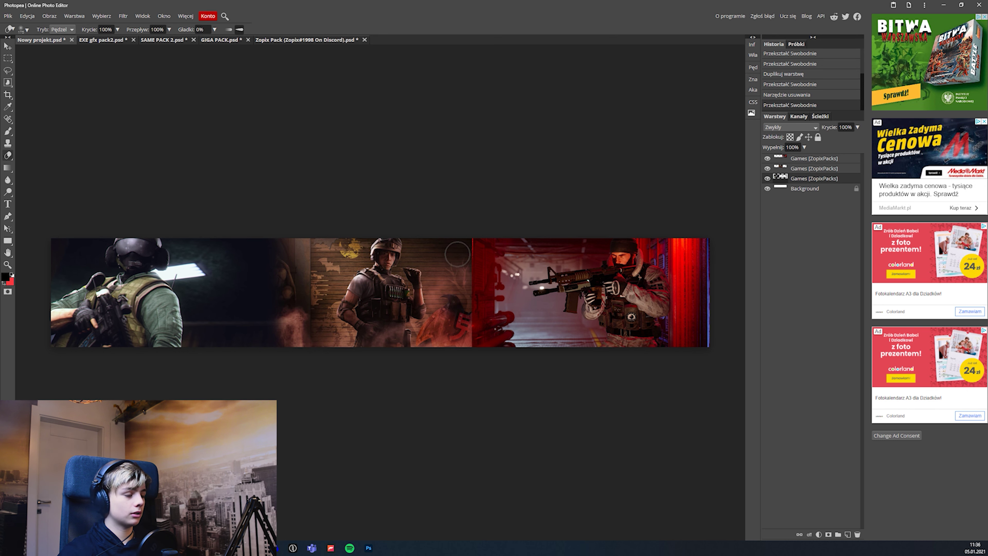
pyautogui.press('v')
pyautogui.moveTo(231, 283); pyautogui.dragTo(243, 297)
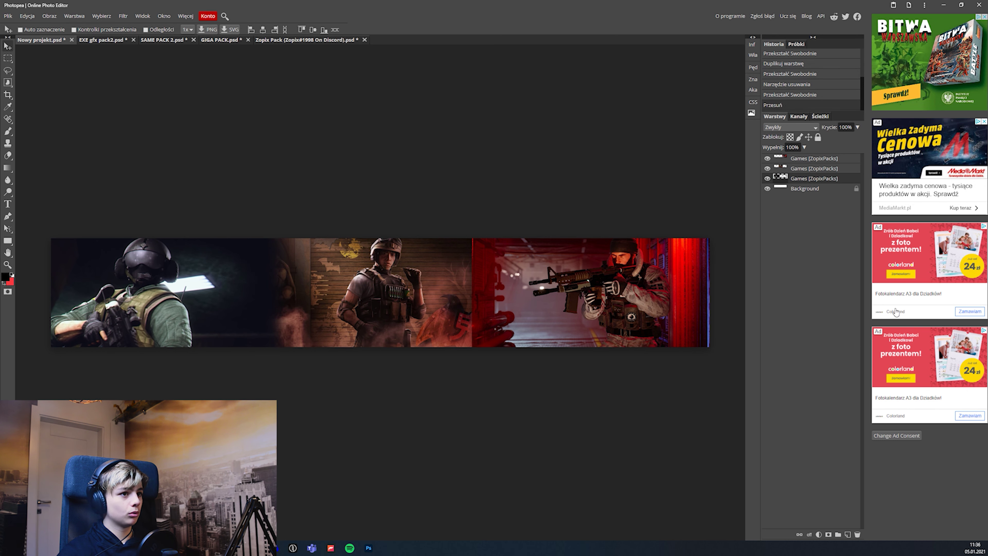
pyautogui.moveTo(809, 178); pyautogui.dragTo(800, 168)
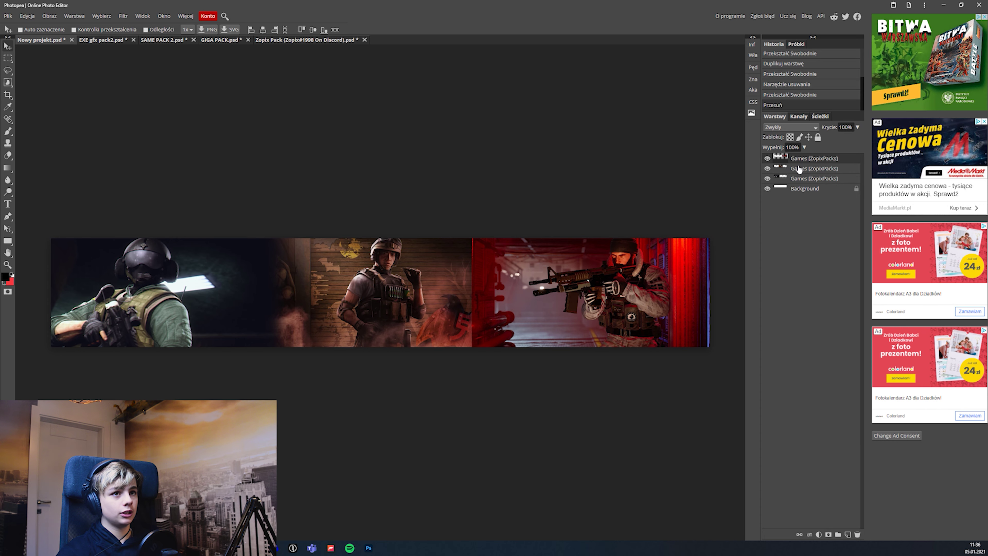
pyautogui.scroll(3, 611, 358)
pyautogui.scroll(-3, 611, 320)
# - Erase and soften the hard seam beside the red corridor panel
pyautogui.press('e')
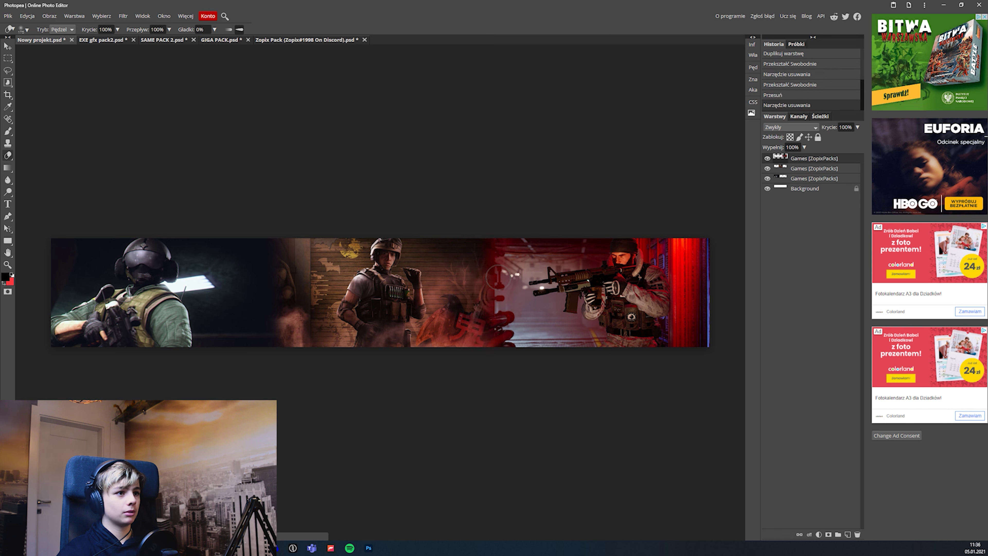
pyautogui.moveTo(491, 273); pyautogui.dragTo(491, 349)
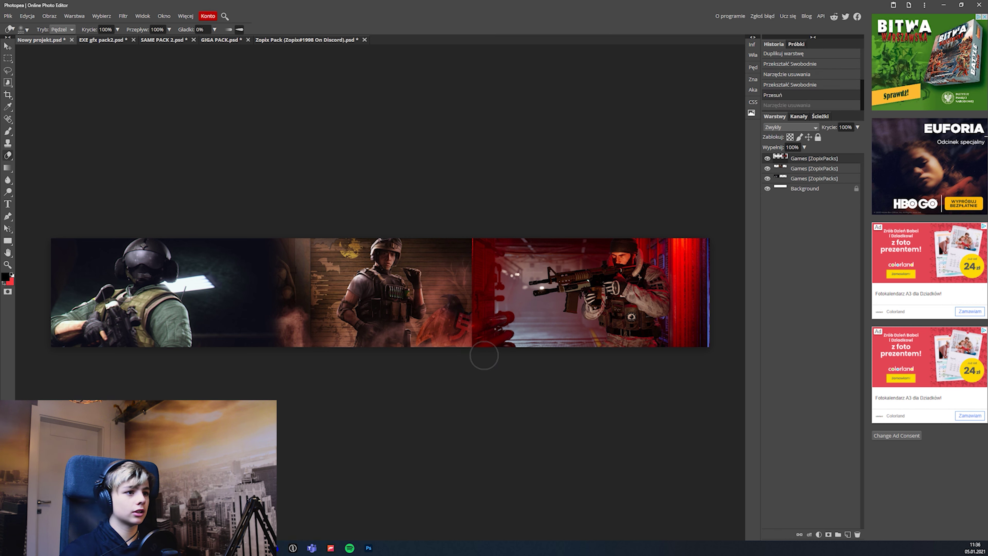
pyautogui.press(']')
pyautogui.press(']')
pyautogui.hotkey('ctrl', 'z')
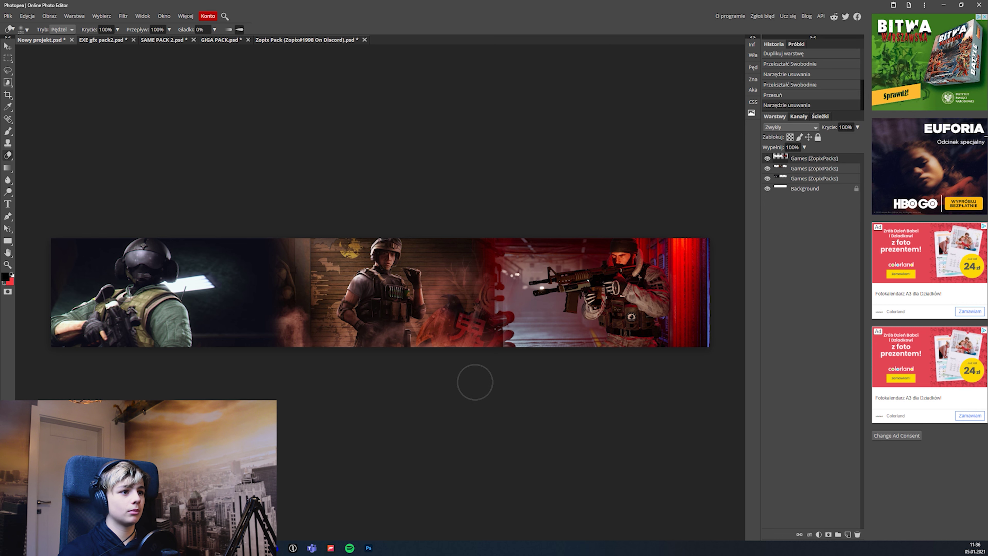
pyautogui.hotkey('ctrl', 'shift', 'z')
pyautogui.hotkey('ctrl', 'z')
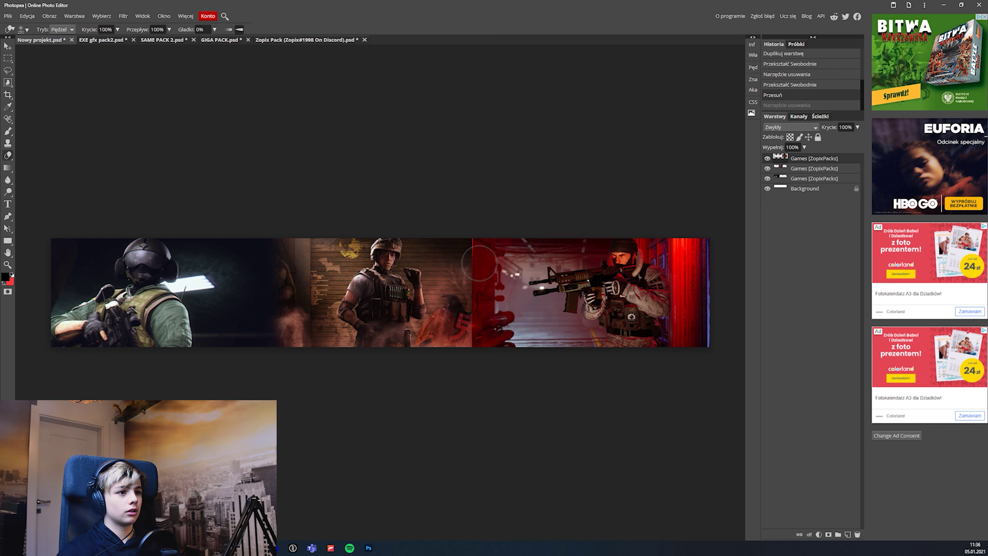
pyautogui.moveTo(489, 284)
pyautogui.mouseDown()
pyautogui.moveTo(481, 209)
pyautogui.moveTo(481, 274)
pyautogui.mouseUp()
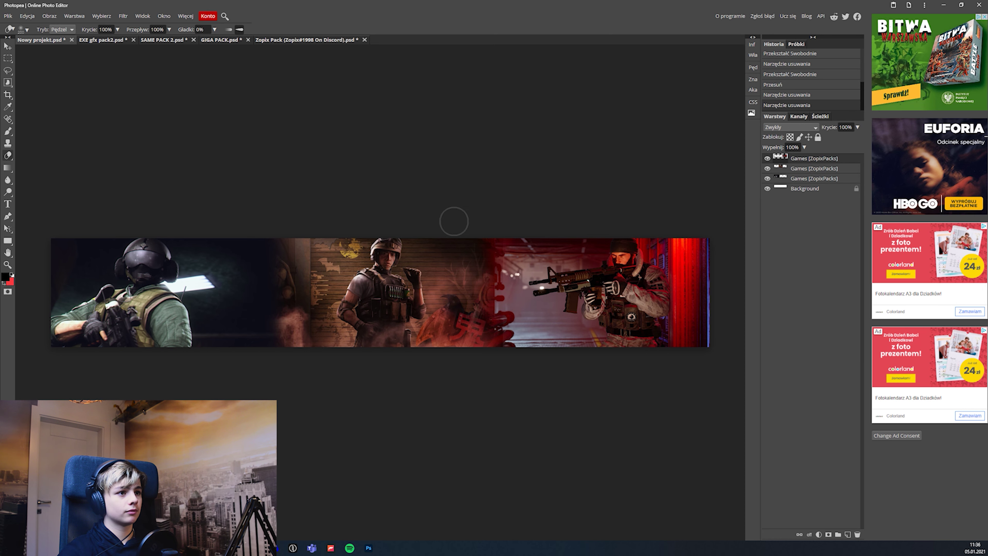
pyautogui.hotkey('ctrl', '-')
pyautogui.hotkey('ctrl', '-')
pyautogui.hotkey('ctrl', '-')
pyautogui.hotkey('ctrl', '0')
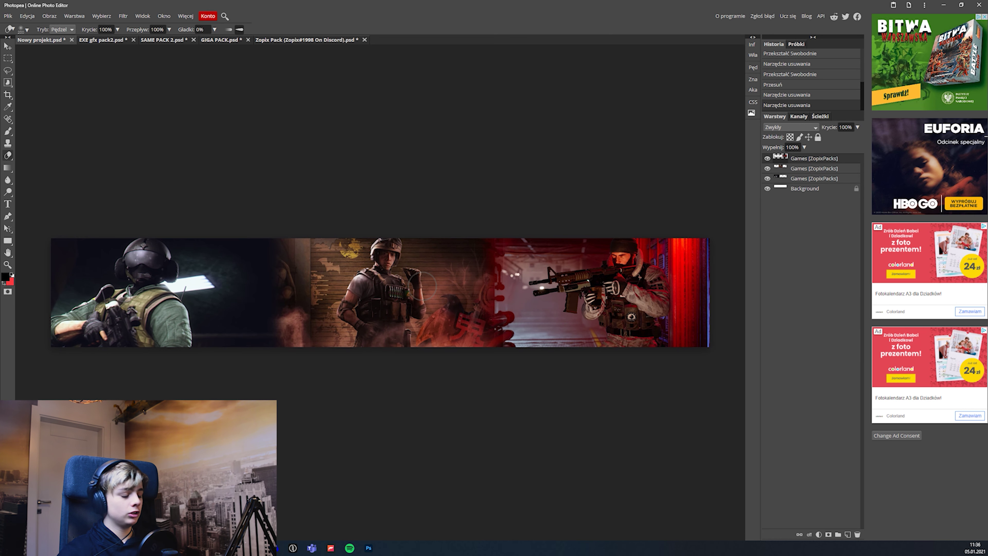
# - Reorder the soldier layers and merge the three Games layers into one with Ctrl+E
pyautogui.press('v')
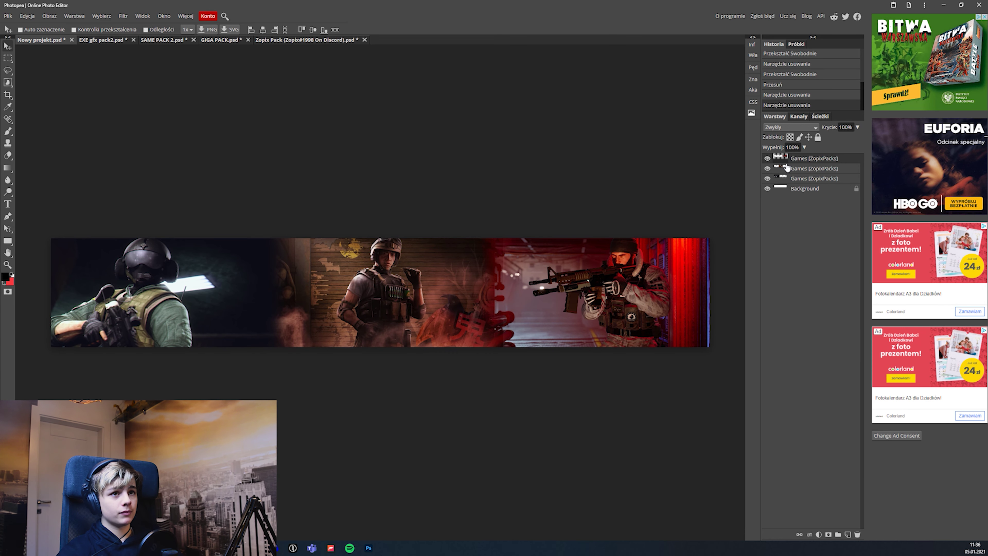
pyautogui.moveTo(798, 181); pyautogui.dragTo(794, 181)
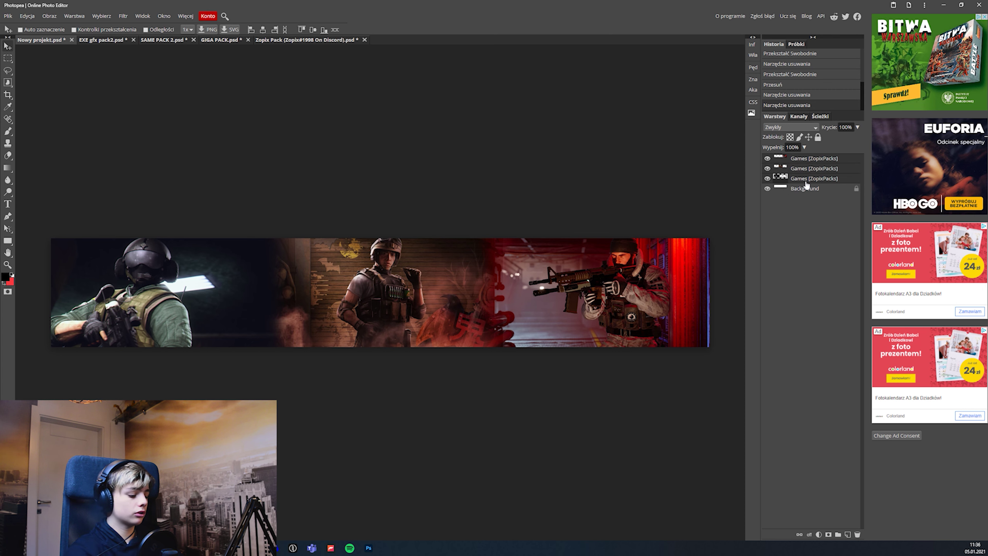
pyautogui.hotkey('ctrl', 'e')
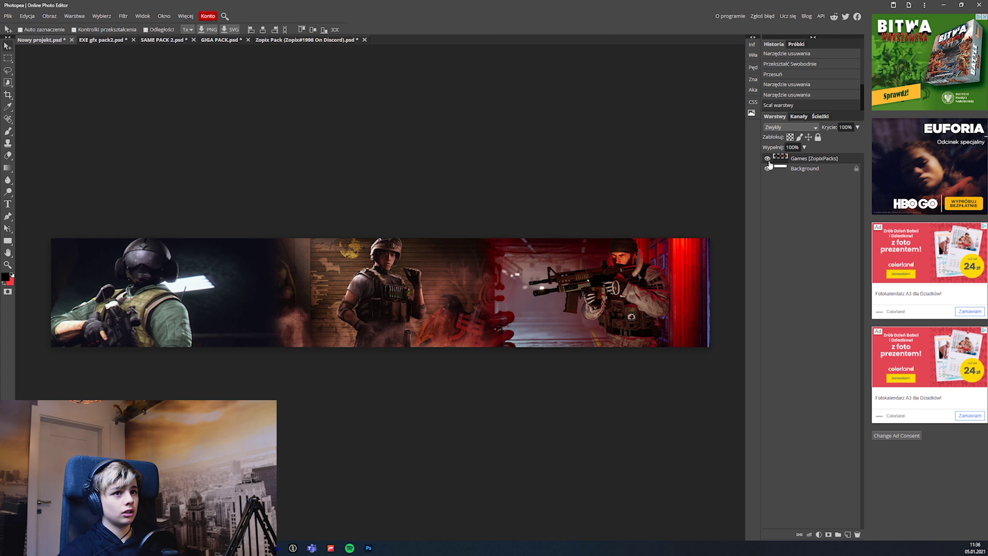
# - Add a Hue/Saturation adjustment clipped to the merged soldier layer, with Colorize enabled
pyautogui.click(768, 158)
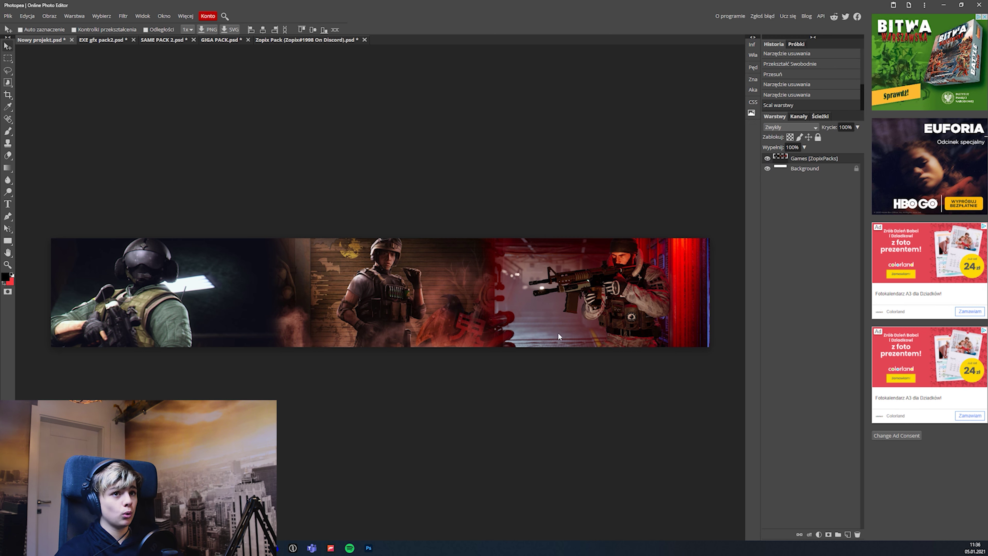
pyautogui.click(818, 535)
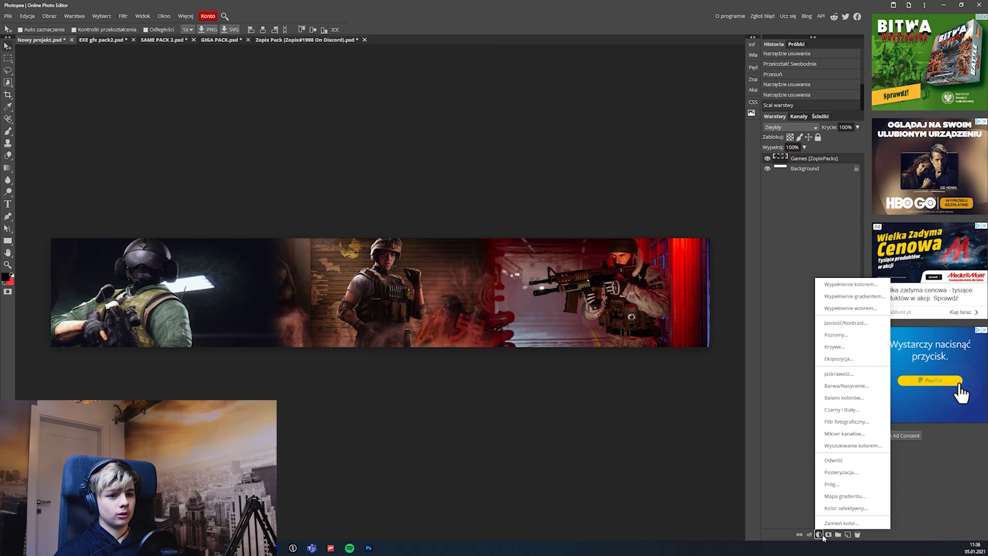
pyautogui.click(849, 386)
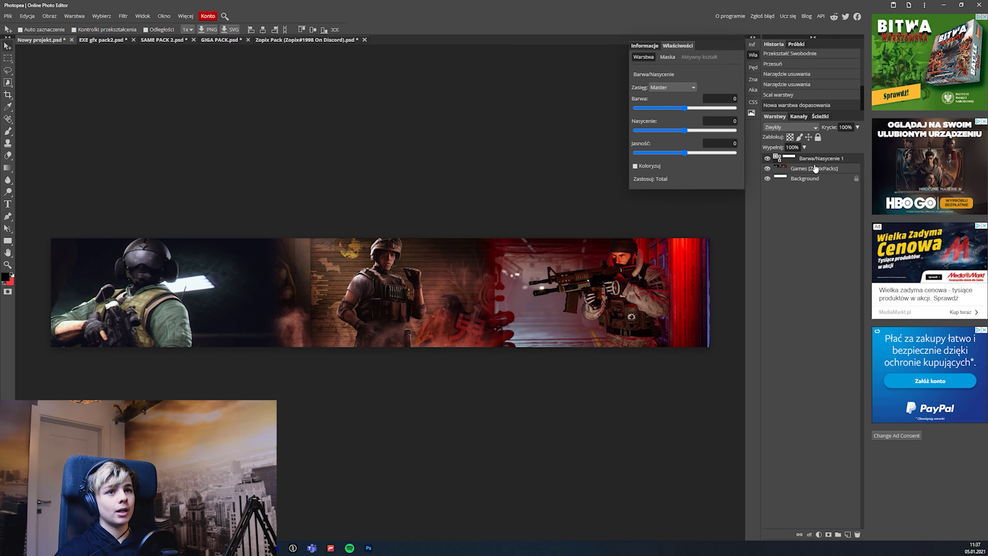
pyautogui.keyDown('alt'); pyautogui.click(803, 164); pyautogui.keyUp('alt')
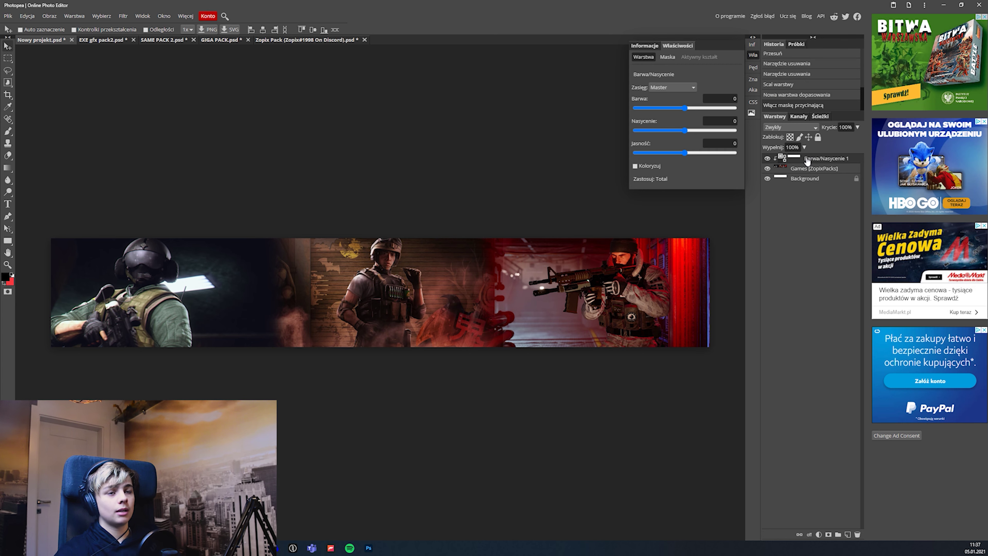
pyautogui.click(635, 166)
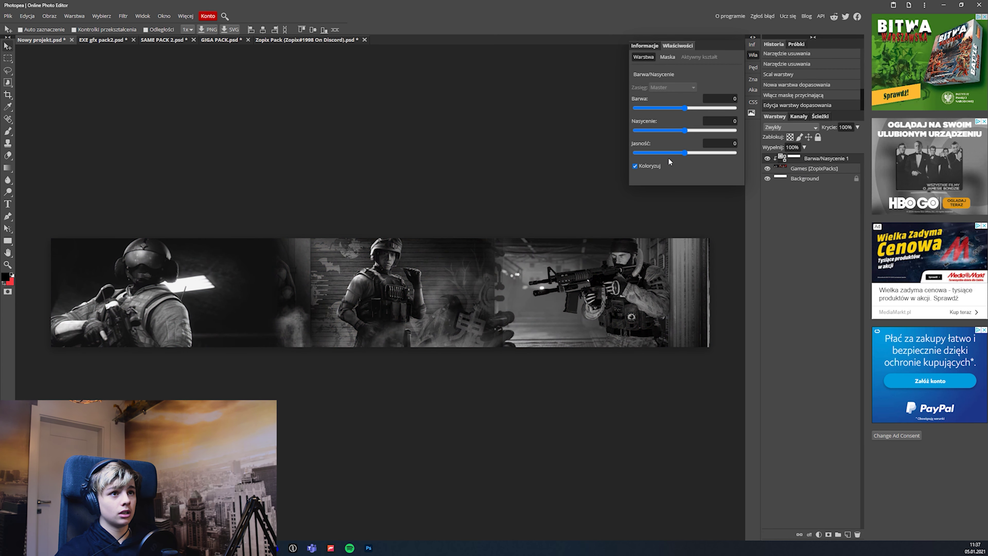
# - Tune the tint to hue -31, saturation 69 and lightness -65 for dark magenta
pyautogui.moveTo(685, 130)
pyautogui.mouseDown()
pyautogui.moveTo(728, 130)
pyautogui.moveTo(720, 131)
pyautogui.moveTo(727, 109)
pyautogui.moveTo(677, 103)
pyautogui.mouseUp()
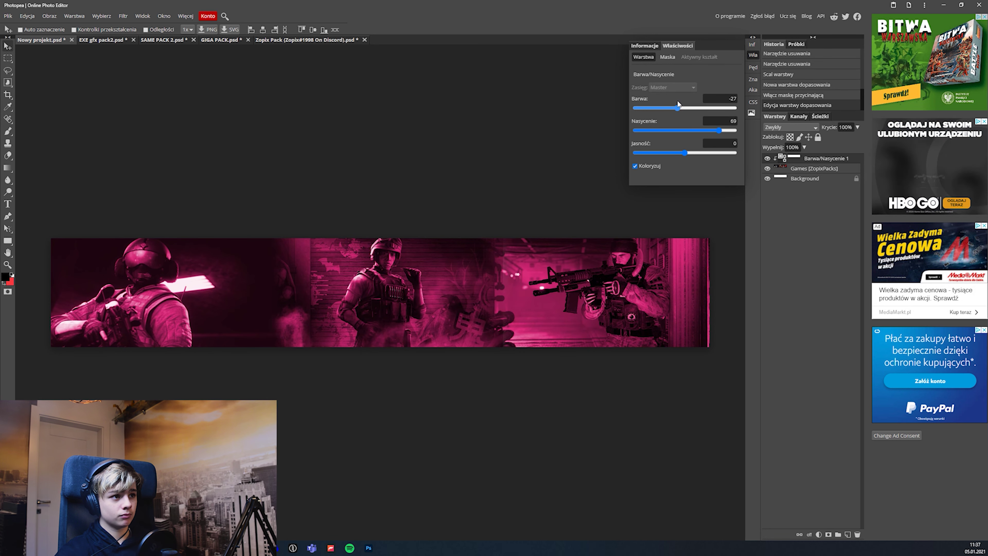
pyautogui.moveTo(678, 107); pyautogui.dragTo(677, 107)
pyautogui.moveTo(685, 153)
pyautogui.mouseDown()
pyautogui.moveTo(649, 153)
pyautogui.moveTo(659, 153)
pyautogui.mouseUp()
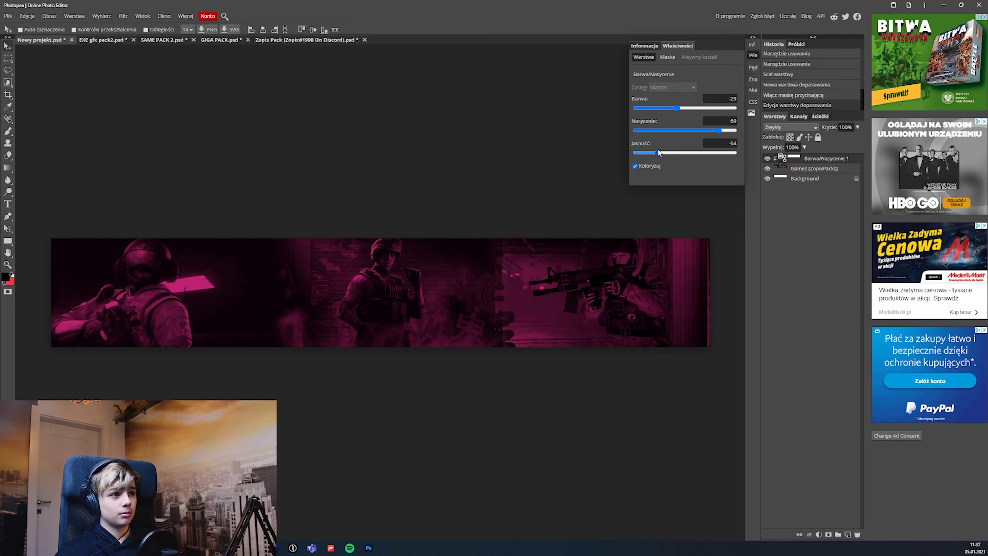
pyautogui.moveTo(658, 153); pyautogui.dragTo(657, 152)
pyautogui.moveTo(676, 107); pyautogui.dragTo(670, 108)
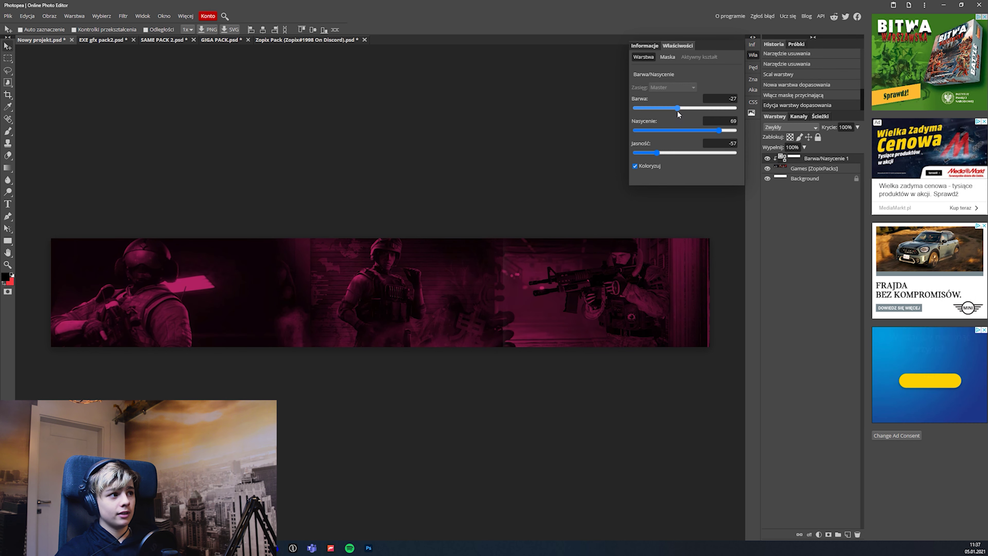
pyautogui.moveTo(672, 108); pyautogui.dragTo(677, 108)
pyautogui.moveTo(656, 152); pyautogui.dragTo(653, 154)
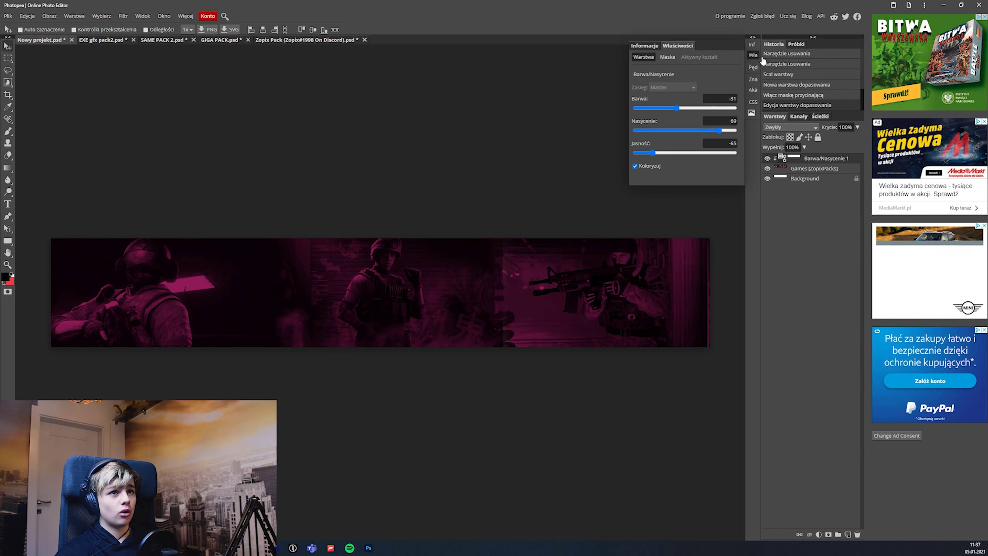
# - Collapse the adjustment properties and reselect the soldier images layer
pyautogui.click(753, 57)
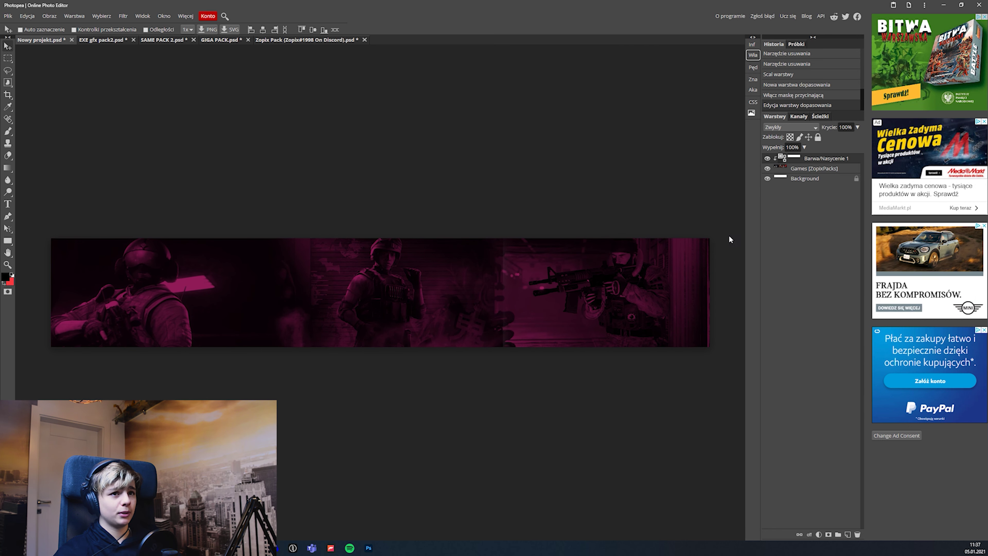
pyautogui.click(800, 168)
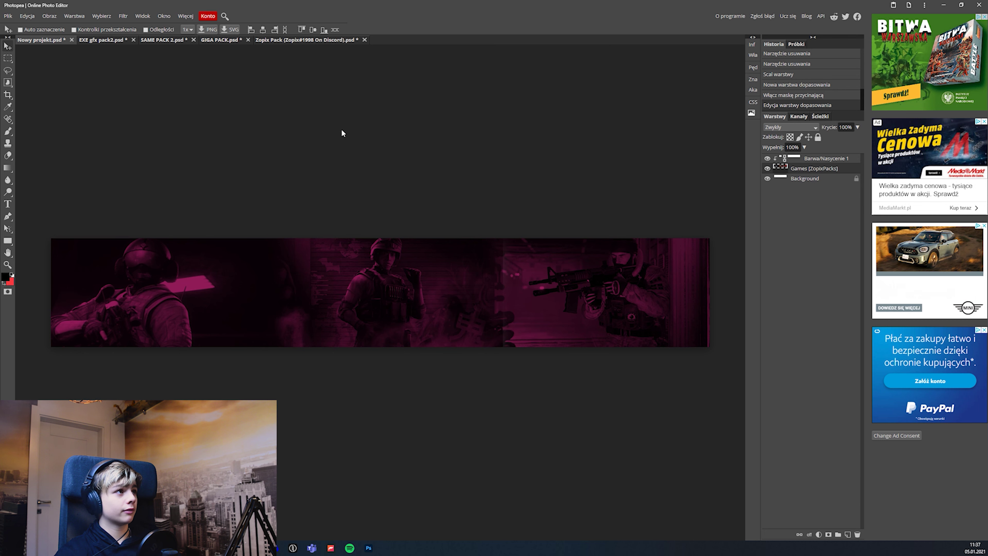
pyautogui.click(123, 16)
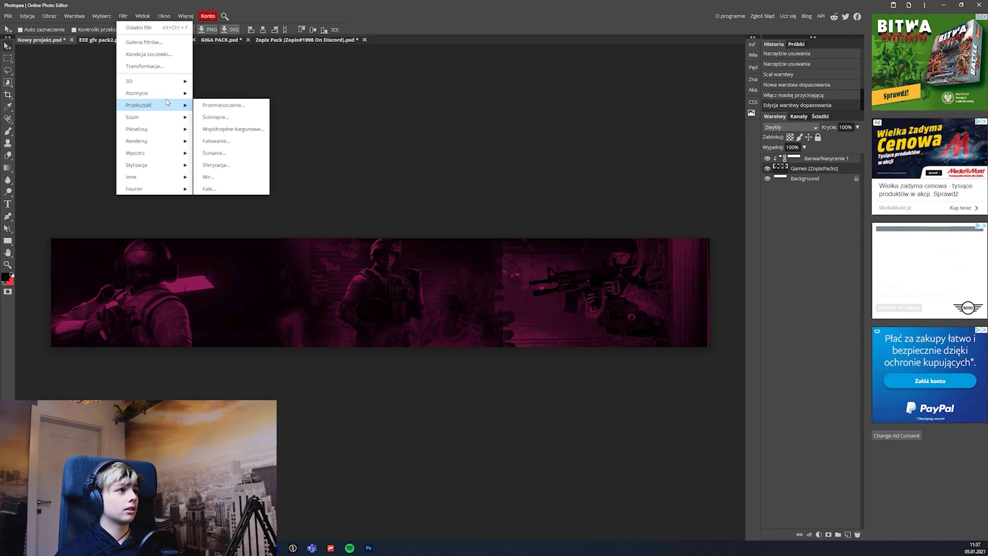
pyautogui.moveTo(138, 92)
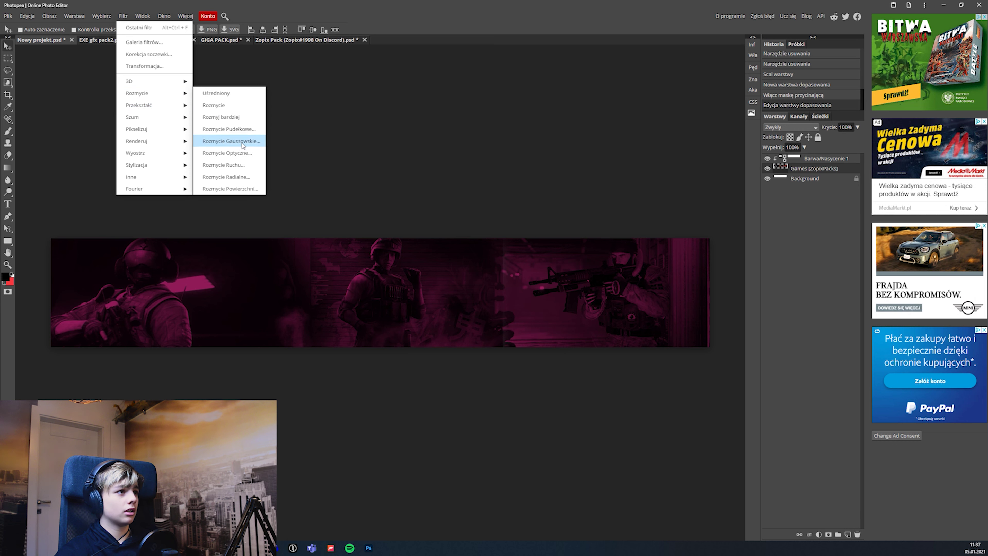
# - Apply a Gaussian Blur of about 6 px radius to the soldier images layer
pyautogui.click(241, 141)
pyautogui.moveTo(84, 101); pyautogui.dragTo(90, 101)
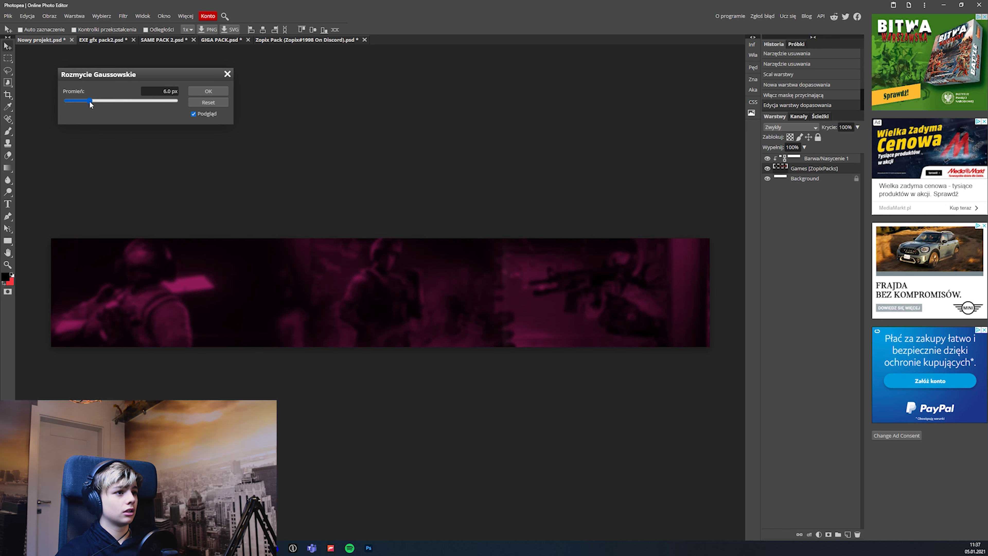
pyautogui.click(209, 91)
pyautogui.scroll(-3, 383, 286)
pyautogui.scroll(4, 389, 288)
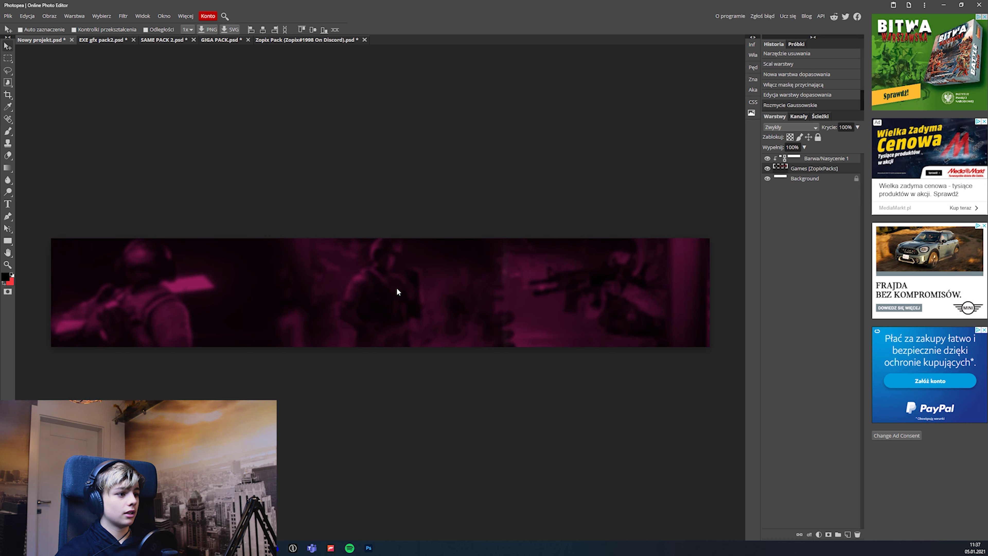
pyautogui.scroll(-2, 396, 304)
pyautogui.scroll(1, 413, 326)
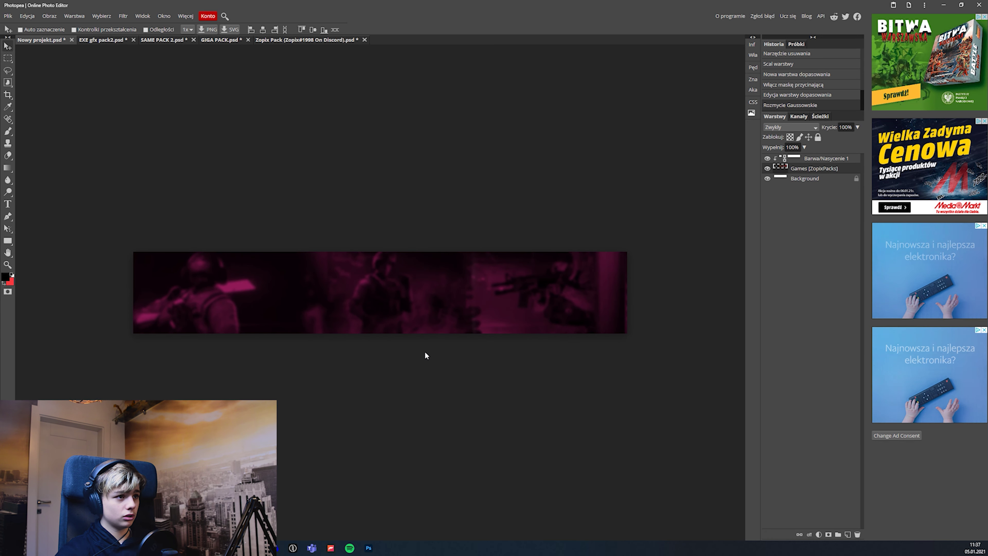
pyautogui.scroll(3, 418, 353)
pyautogui.scroll(-3, 414, 327)
pyautogui.scroll(1, 416, 324)
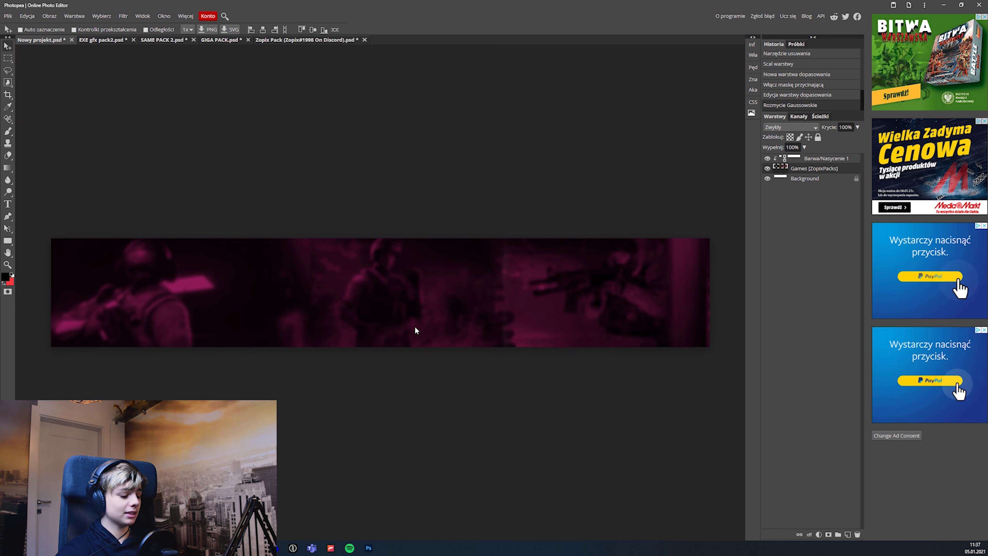
pyautogui.press('t')
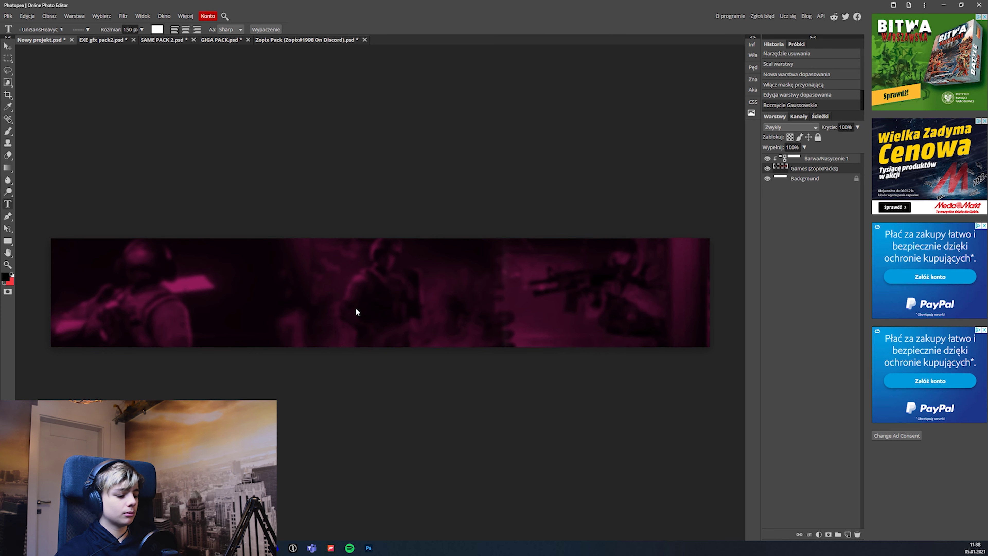
# - Place a text insertion point in the middle of the banner
pyautogui.click(366, 297)
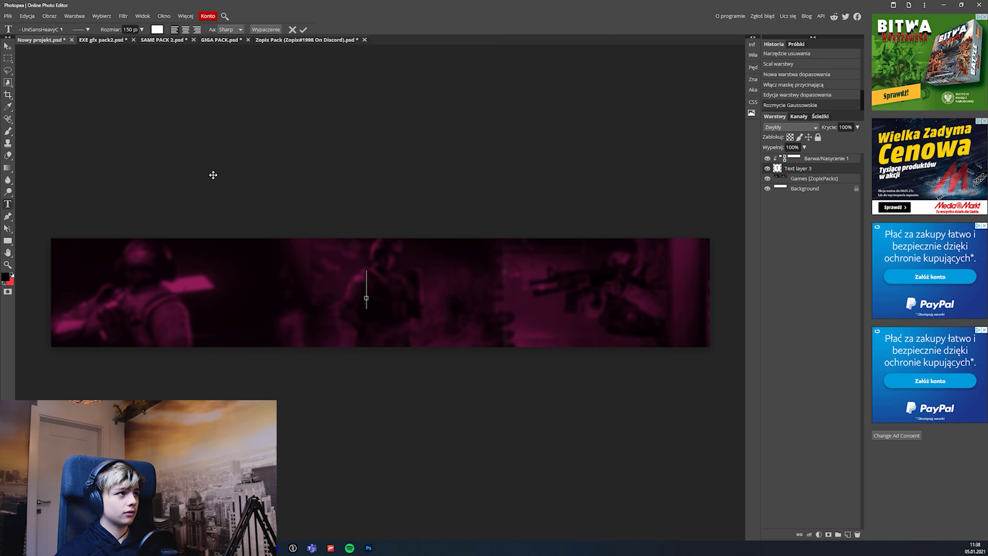
# - Browse the font list and the Load Font CZCIONKI folder, then cancel loading
pyautogui.click(53, 30)
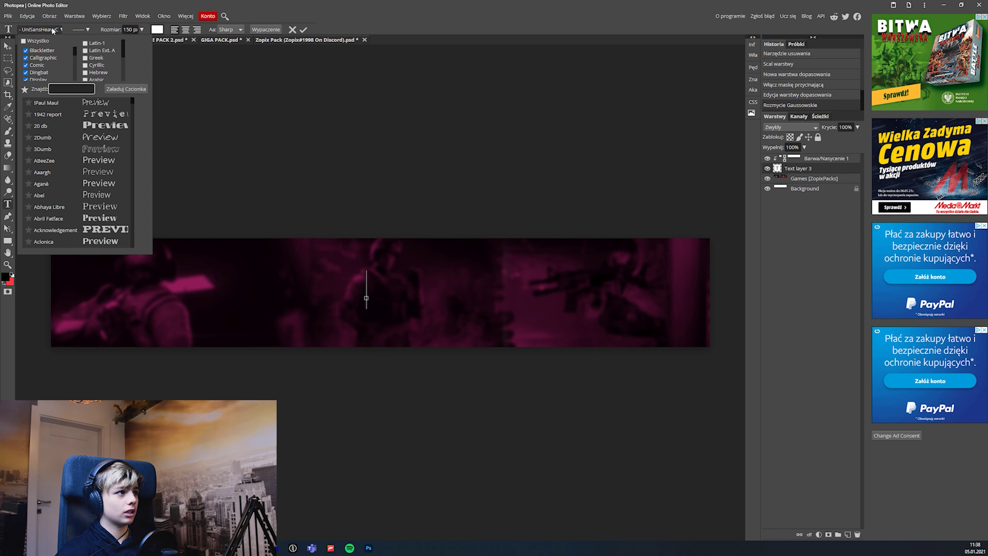
pyautogui.click(53, 30)
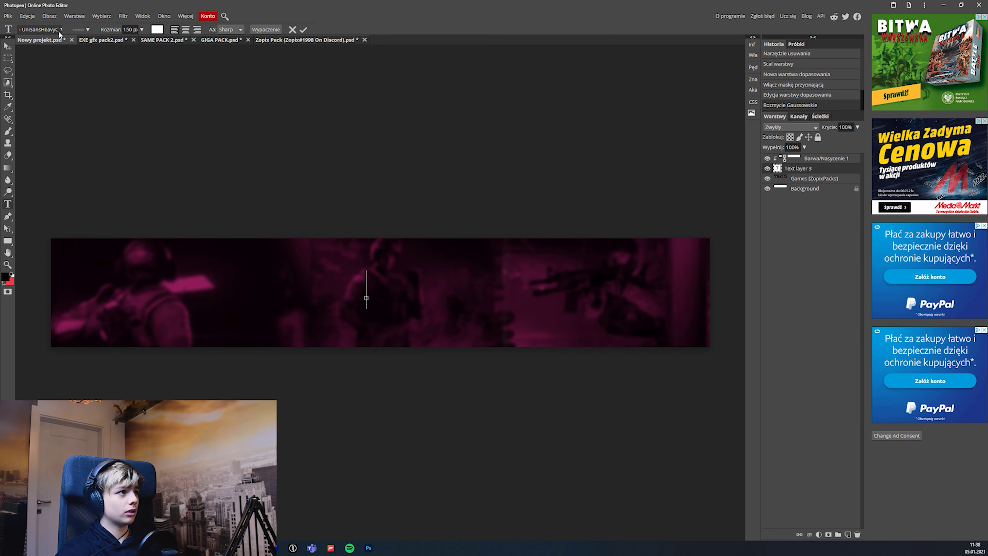
pyautogui.click(54, 30)
pyautogui.click(125, 91)
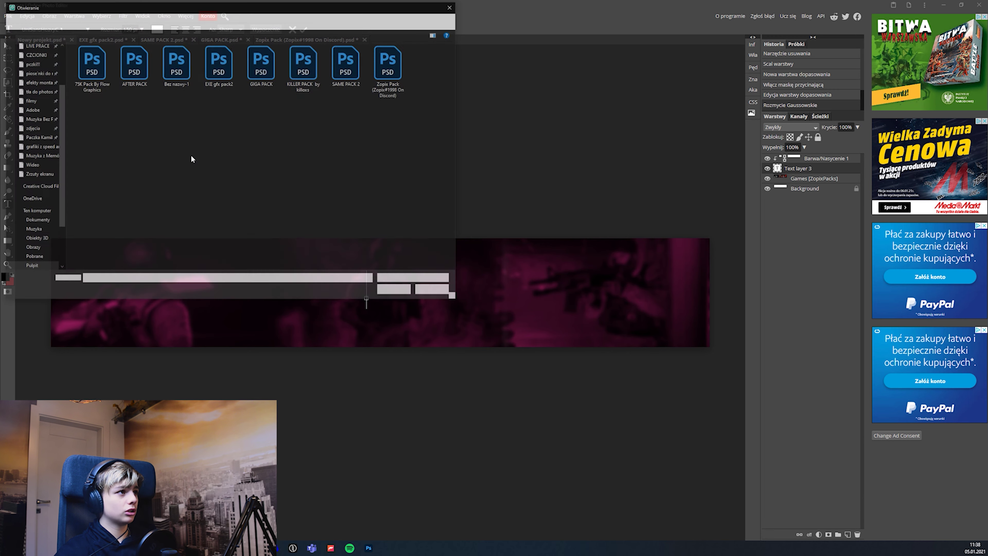
pyautogui.scroll(3, 58, 106)
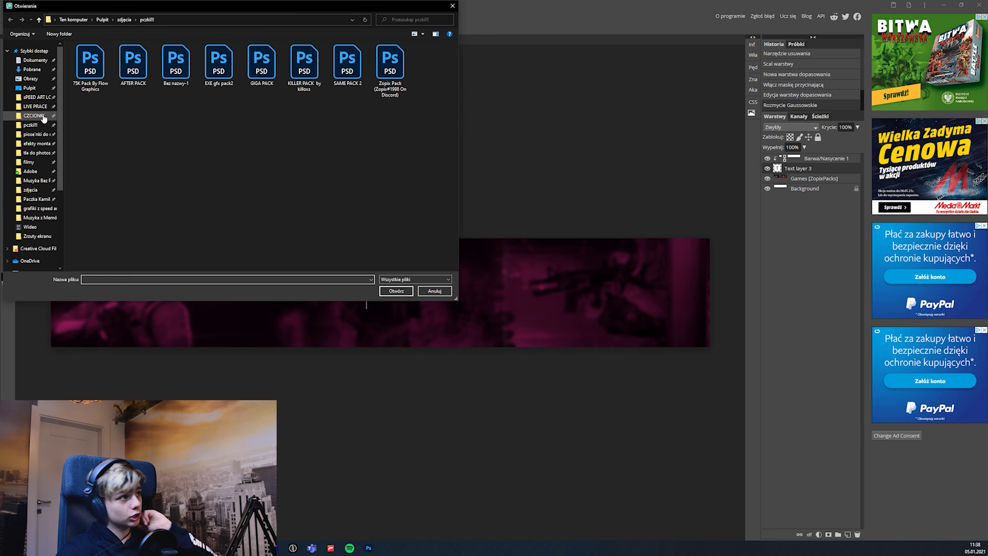
pyautogui.click(18, 108)
pyautogui.click(23, 116)
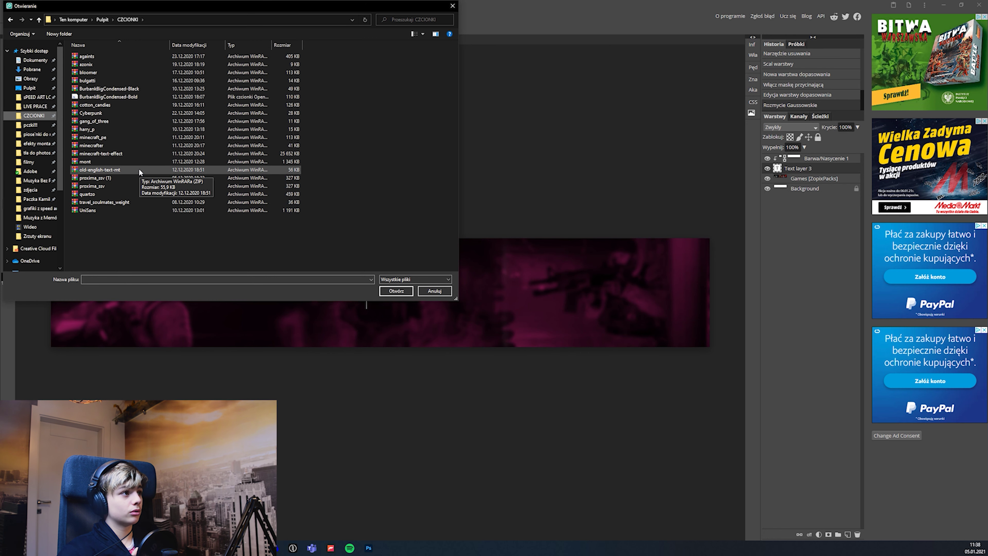
pyautogui.press('Escape')
# - Search 'azoni', choose the Azonix font and type placeholder text 'ZOPI'
pyautogui.write('azoni')
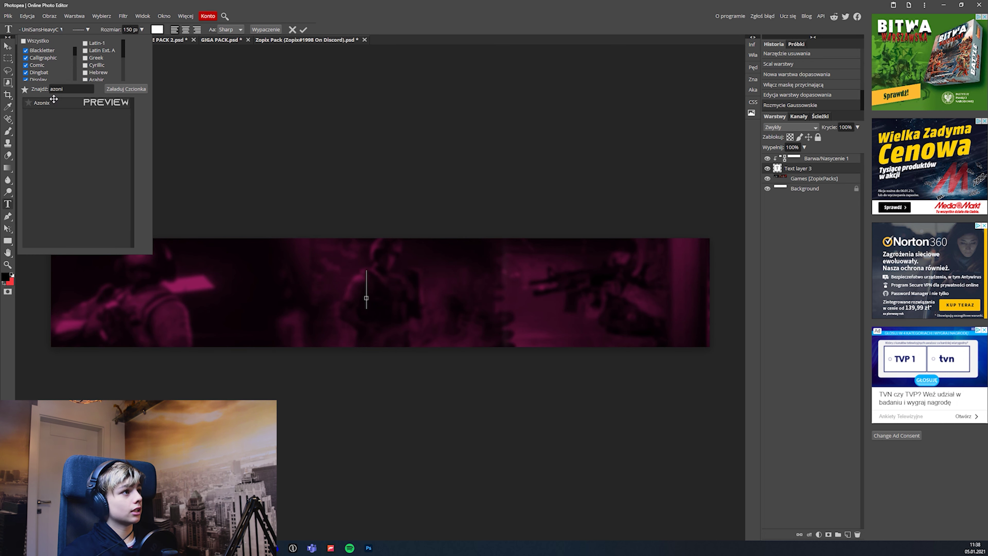
pyautogui.click(41, 103)
pyautogui.write('Z')
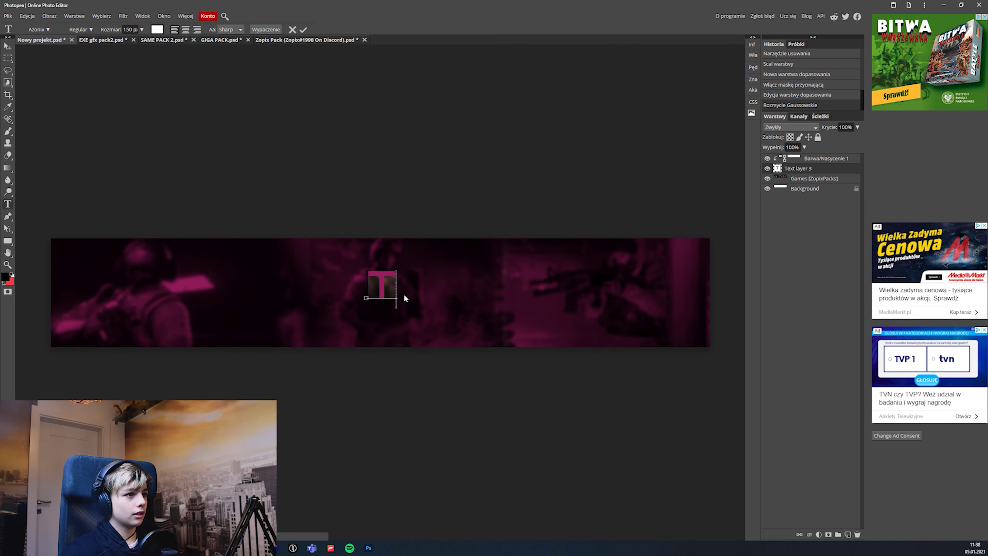
pyautogui.write('OPI')
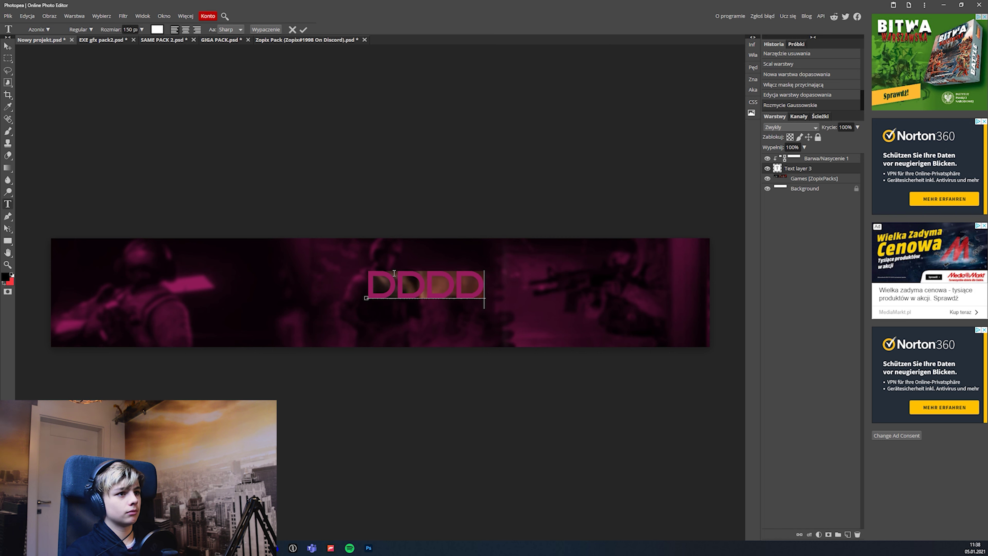
# - Remove the placeholder text layer
pyautogui.hotkey('shift', 'Left')
pyautogui.hotkey('shift', 'Left')
pyautogui.hotkey('shift', 'Left')
pyautogui.click(804, 173)
pyautogui.press('Delete')
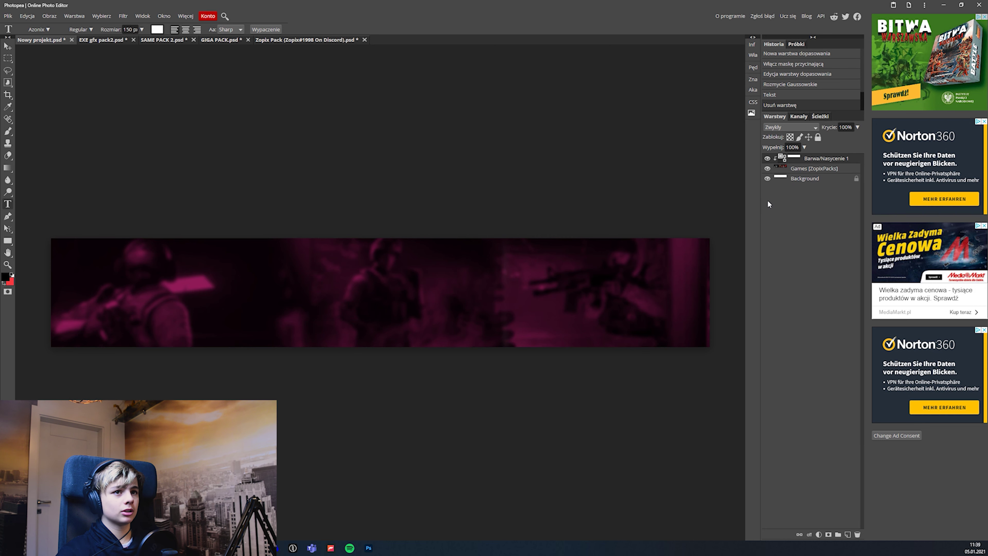
# - Start a new text line mid-banner, trying and erasing test letters and 'KUBUŚ'
pyautogui.click(342, 299)
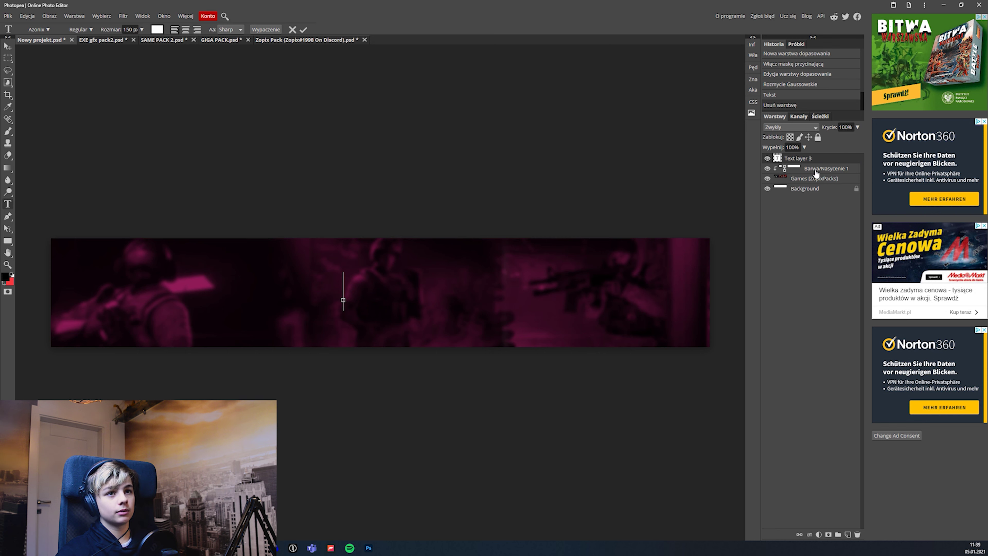
pyautogui.write('D')
pyautogui.press('BackSpace')
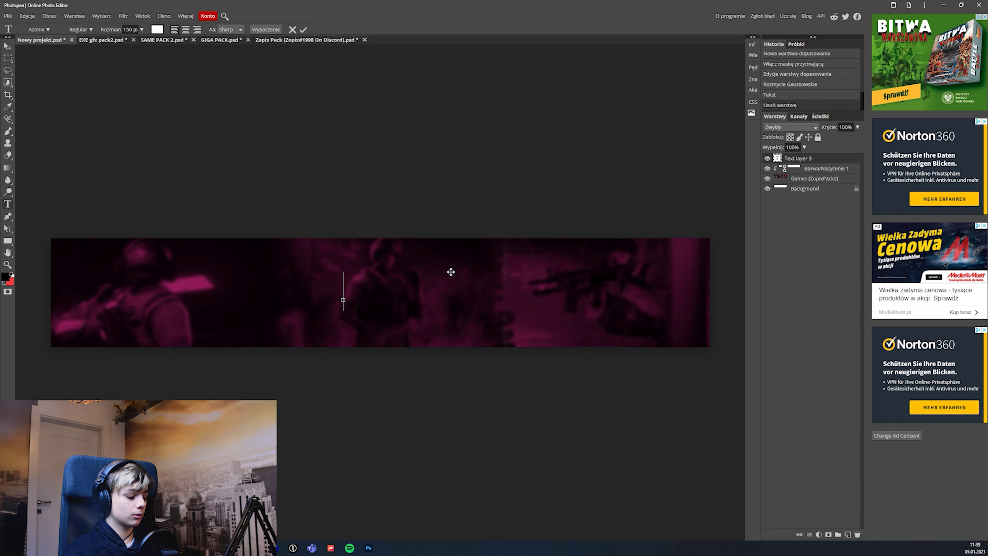
pyautogui.write('D')
pyautogui.press('BackSpace')
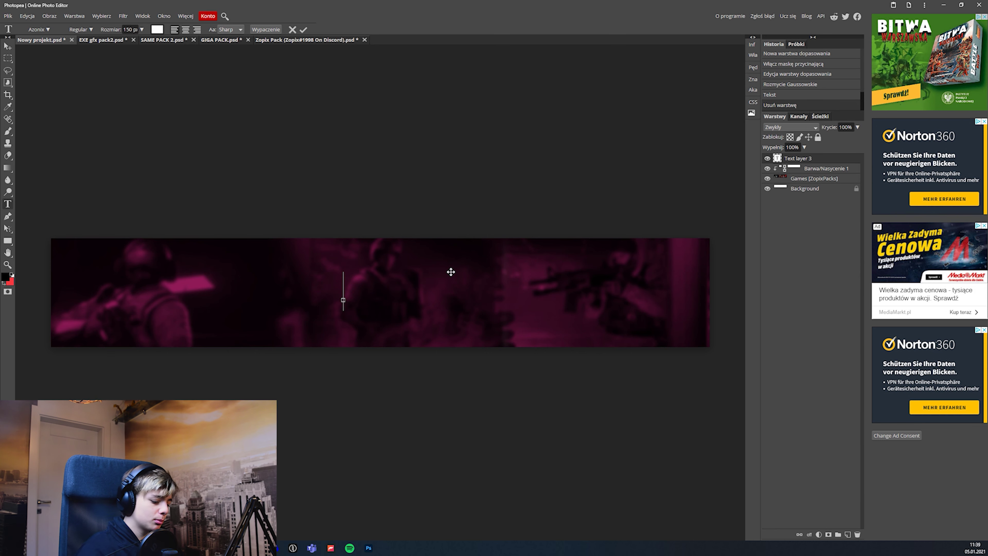
pyautogui.write('KUBUŚ')
pyautogui.press('BackSpace')
pyautogui.press('BackSpace')
pyautogui.press('BackSpace')
pyautogui.press('BackSpace')
pyautogui.press('BackSpace')
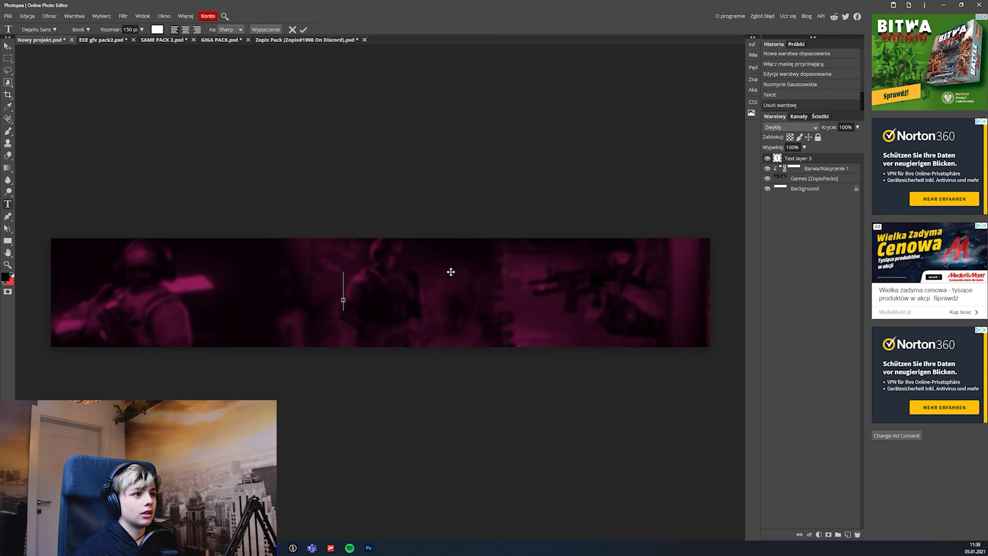
# - Reselect Azonix, then type and commit 'KUBSON'
pyautogui.click(46, 29)
pyautogui.click(72, 104)
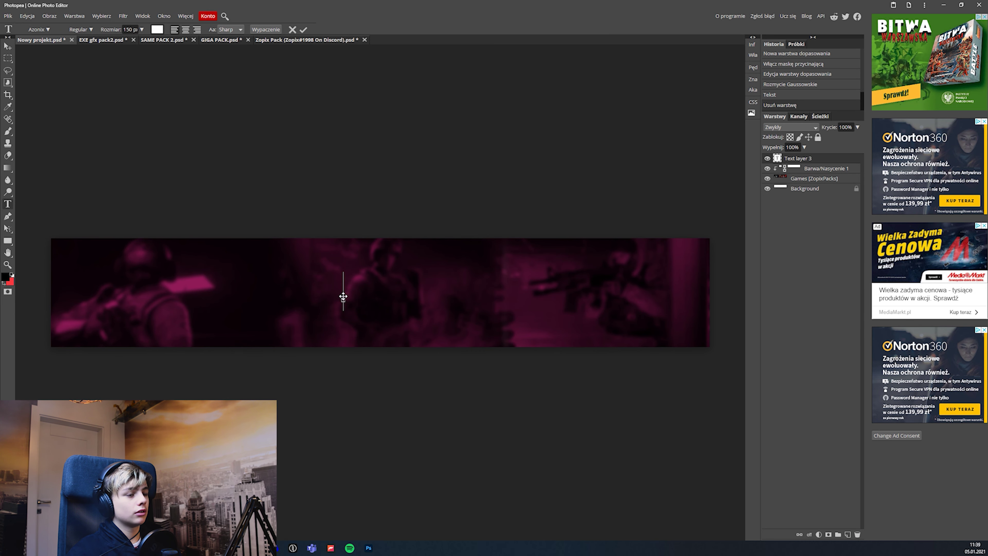
pyautogui.write('D')
pyautogui.press('BackSpace')
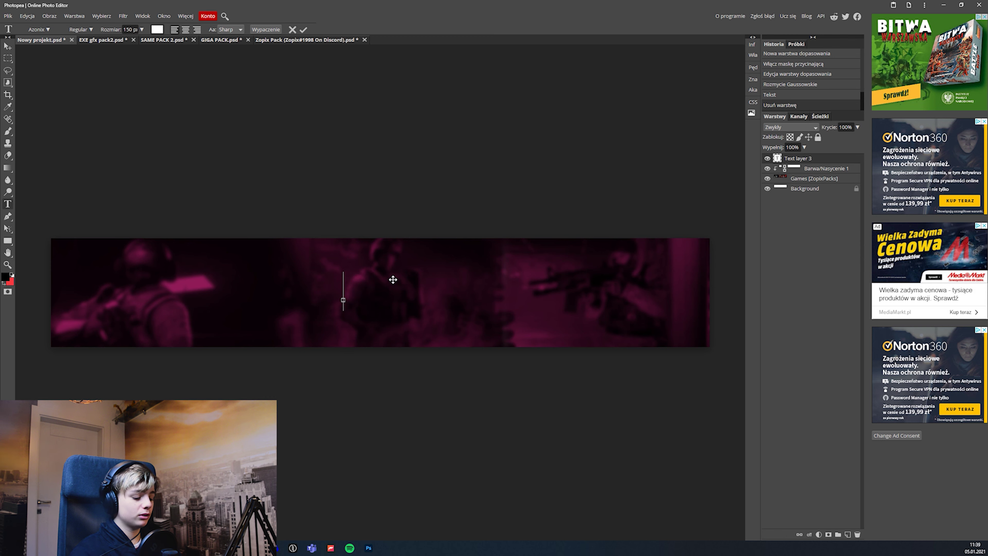
pyautogui.write('KU')
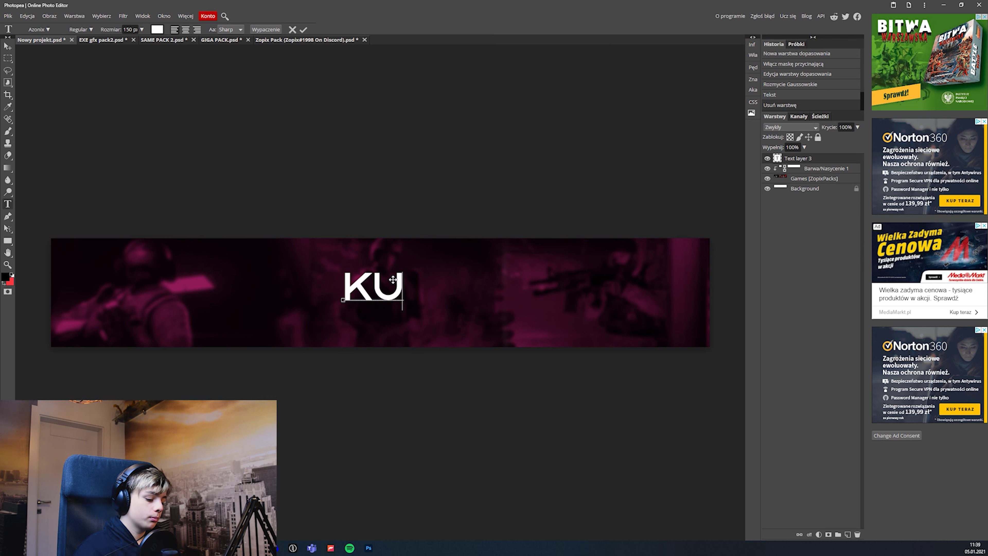
pyautogui.write('BSON')
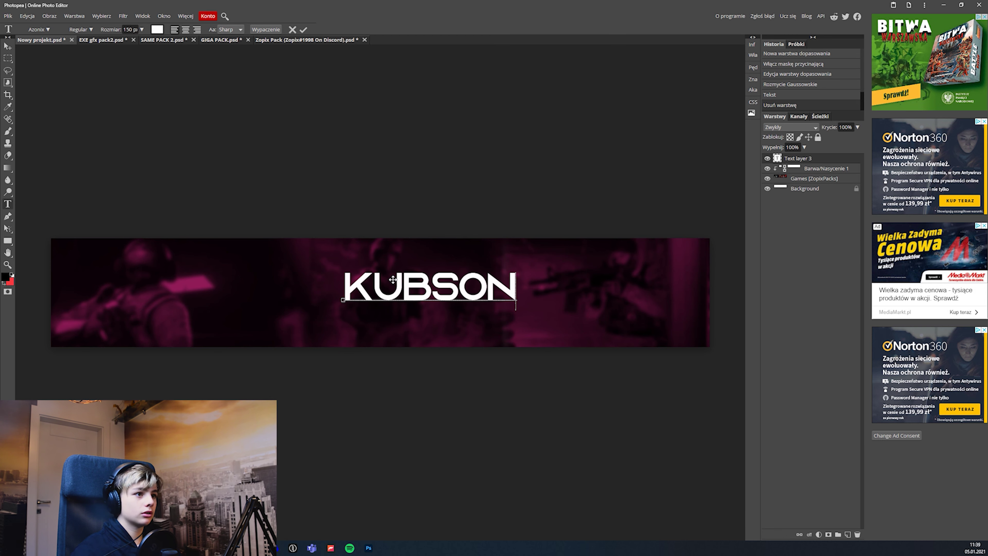
pyautogui.click(812, 159)
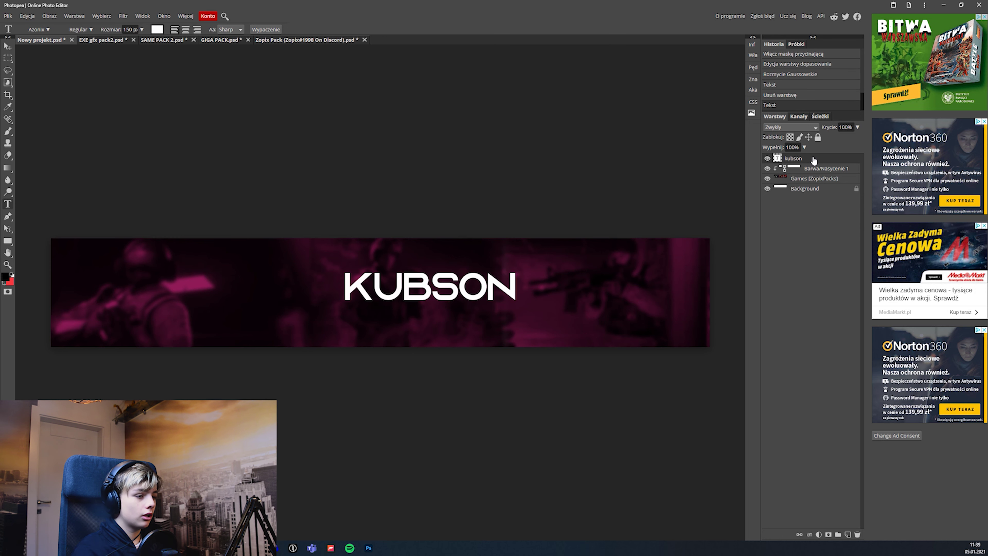
# - Enlarge the KUBSON text to about 132%, then hide its layer
pyautogui.hotkey('ctrl', 't')
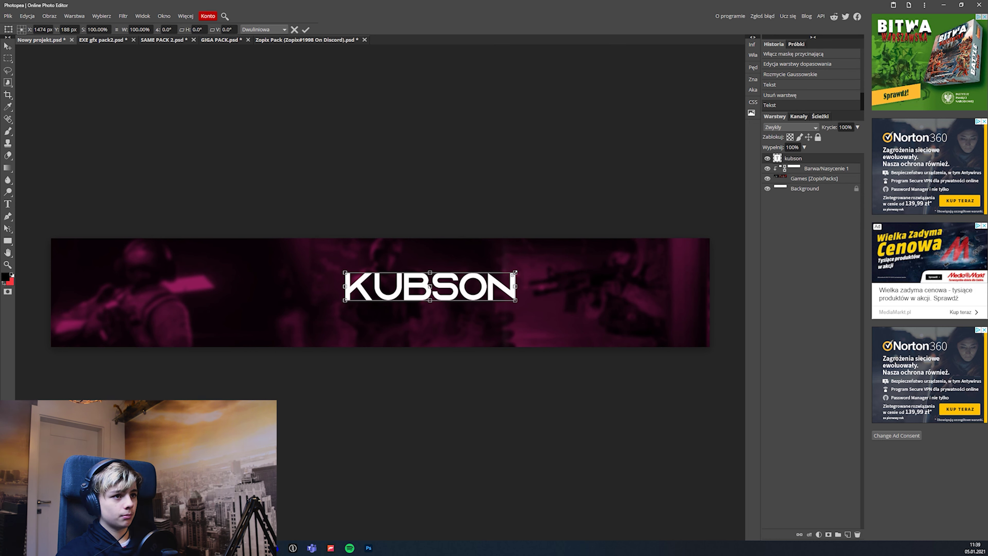
pyautogui.moveTo(515, 272)
pyautogui.mouseDown()
pyautogui.moveTo(544, 257)
pyautogui.moveTo(448, 288)
pyautogui.moveTo(527, 291)
pyautogui.mouseUp()
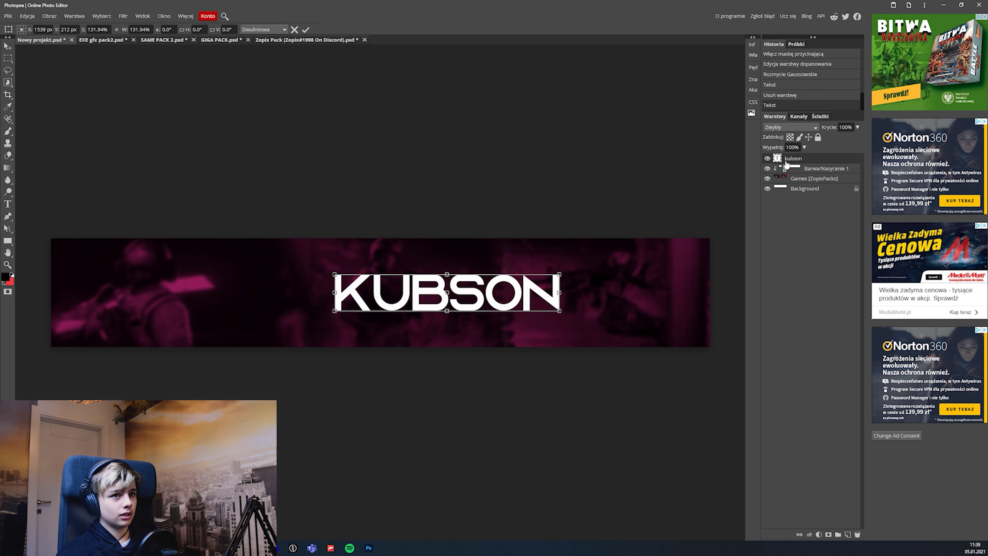
pyautogui.click(767, 158)
pyautogui.scroll(-1, 368, 329)
pyautogui.scroll(1, 355, 331)
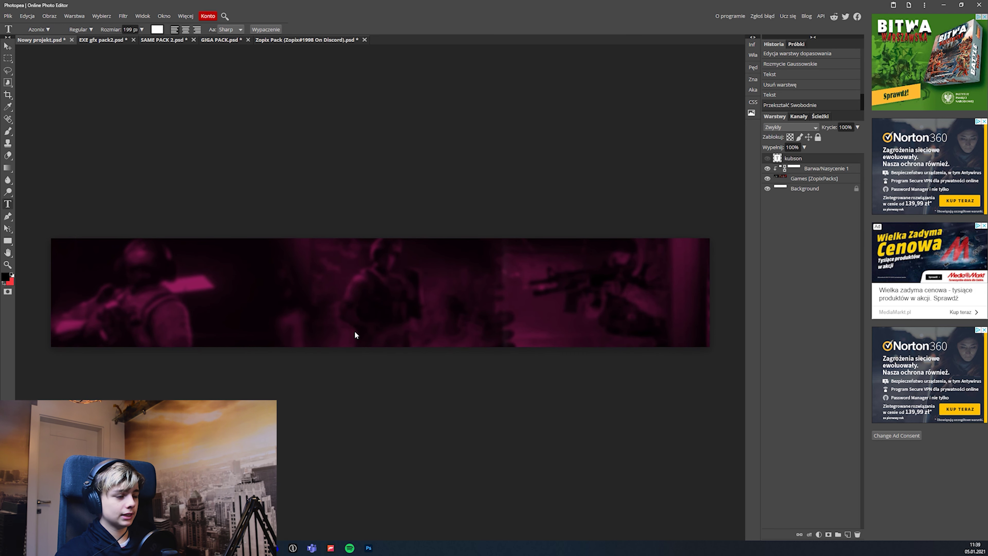
pyautogui.scroll(-1, 352, 330)
pyautogui.scroll(1, 352, 336)
pyautogui.hotkey('ctrl', 'n')
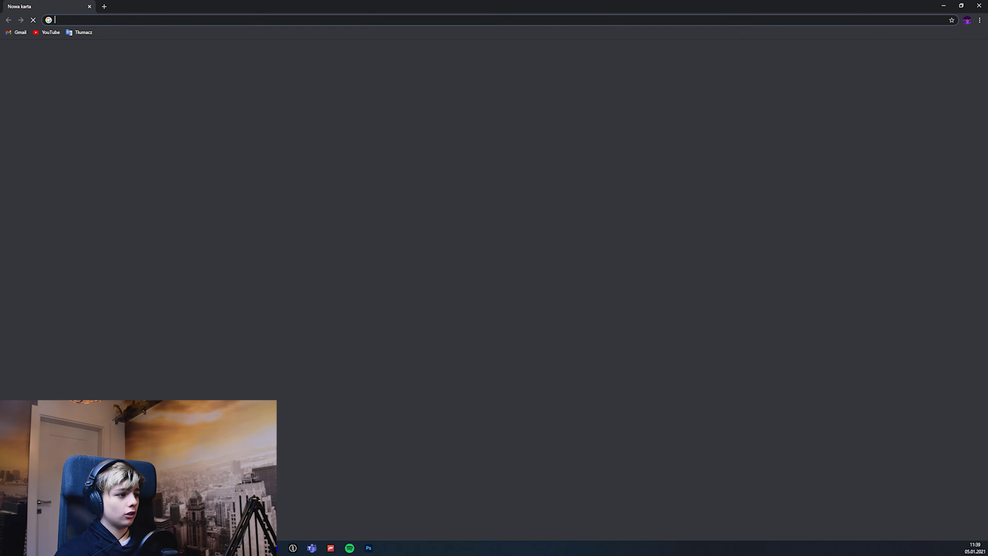
# - Search Google for 'csgo' and save the blue-armoured soldier image
pyautogui.click(462, 162)
pyautogui.write('csgo')
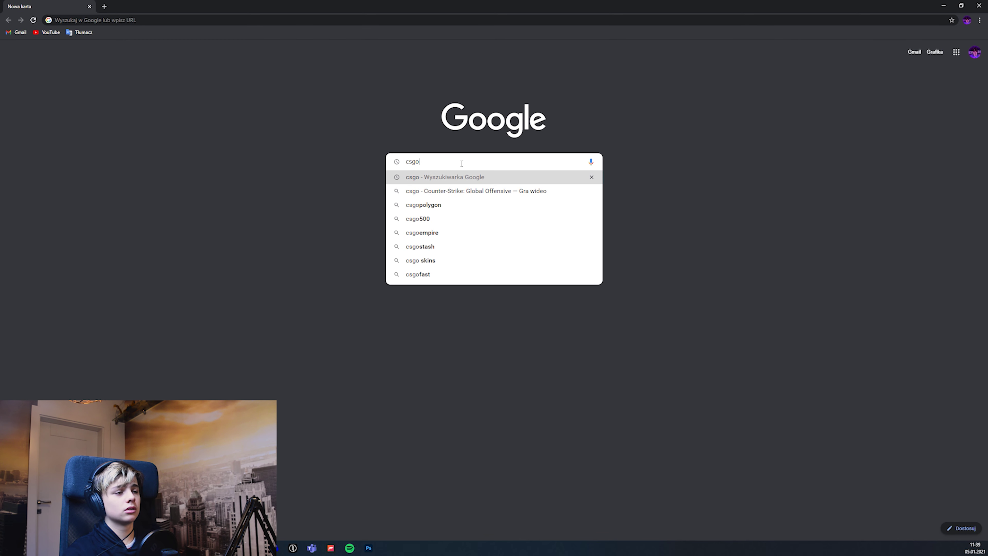
pyautogui.press('Return')
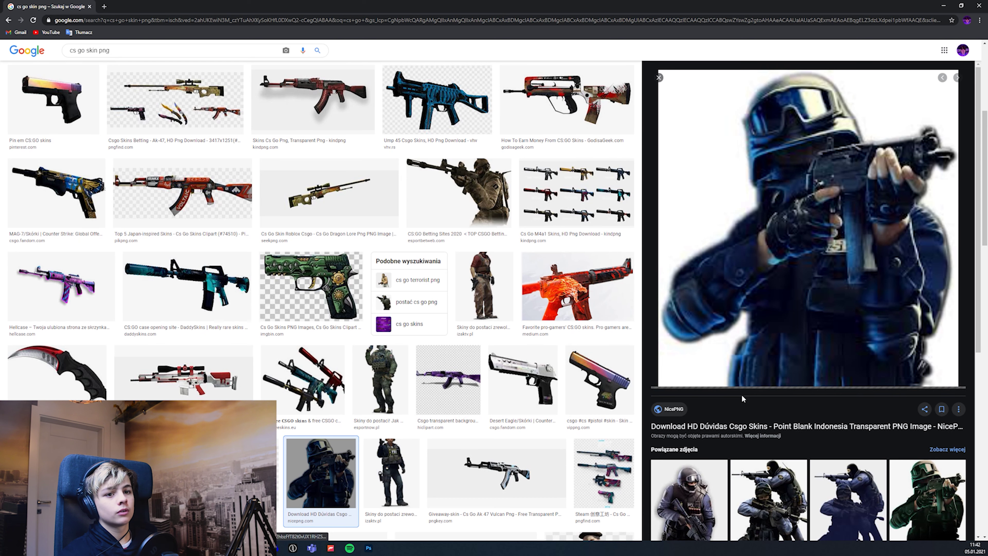
pyautogui.rightClick(799, 259)
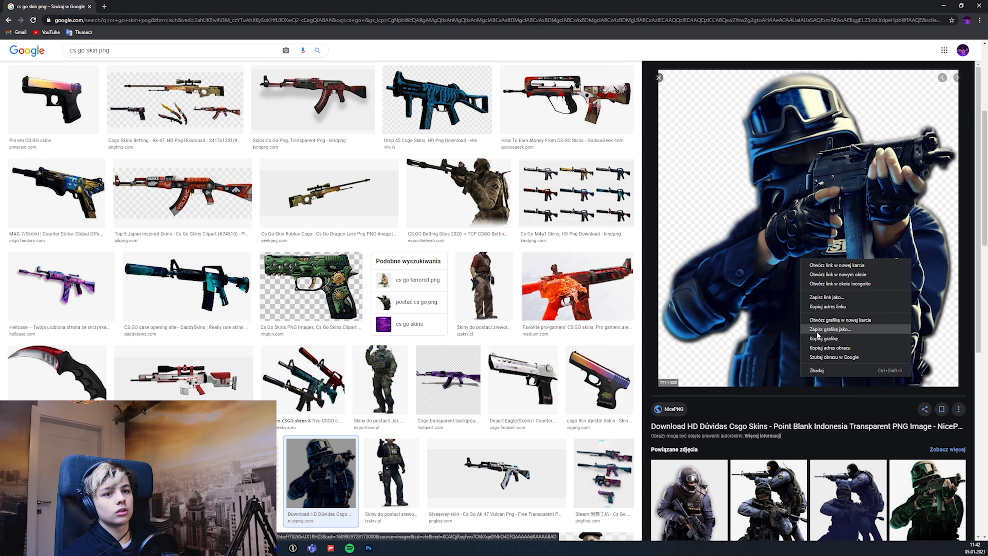
pyautogui.click(823, 338)
pyautogui.hotkey('alt', 'Tab')
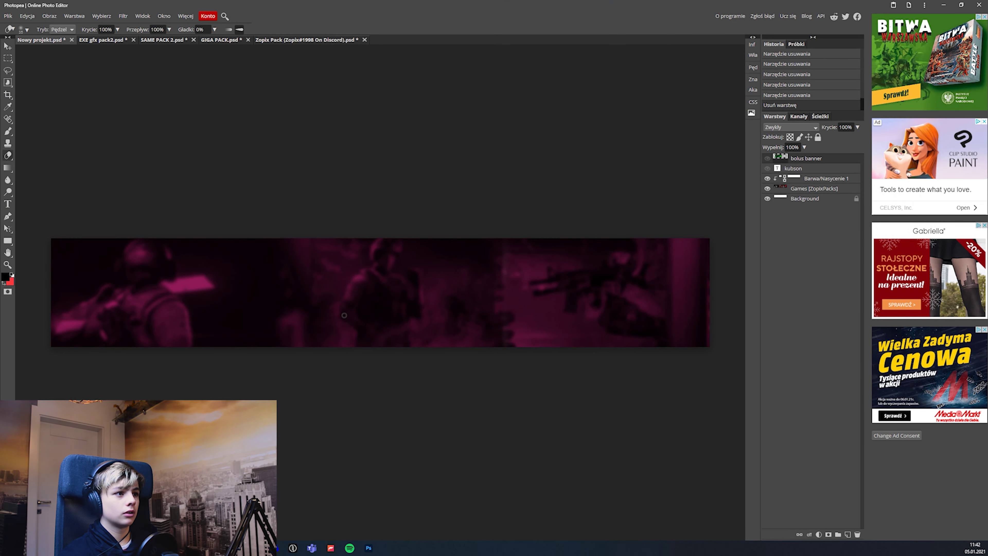
# - Delete the old banner layer, paste the soldier, and roughly scale and position it
pyautogui.press('v')
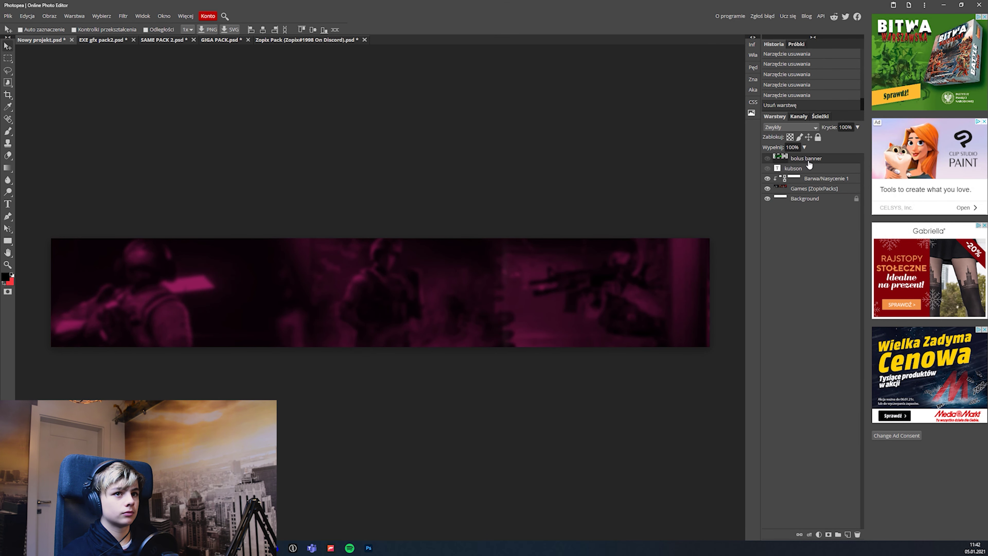
pyautogui.press('Delete')
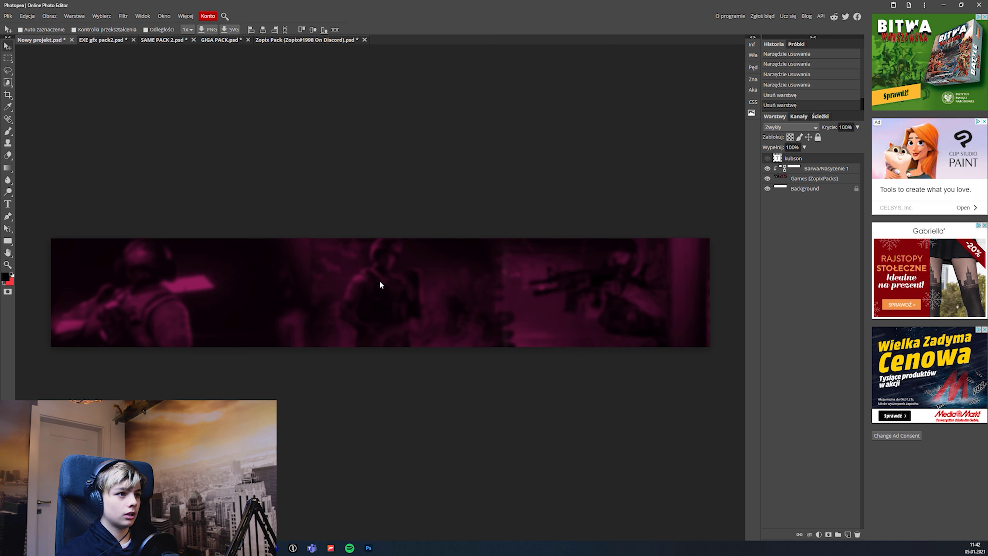
pyautogui.hotkey('ctrl', 'v')
pyautogui.hotkey('ctrl', 't')
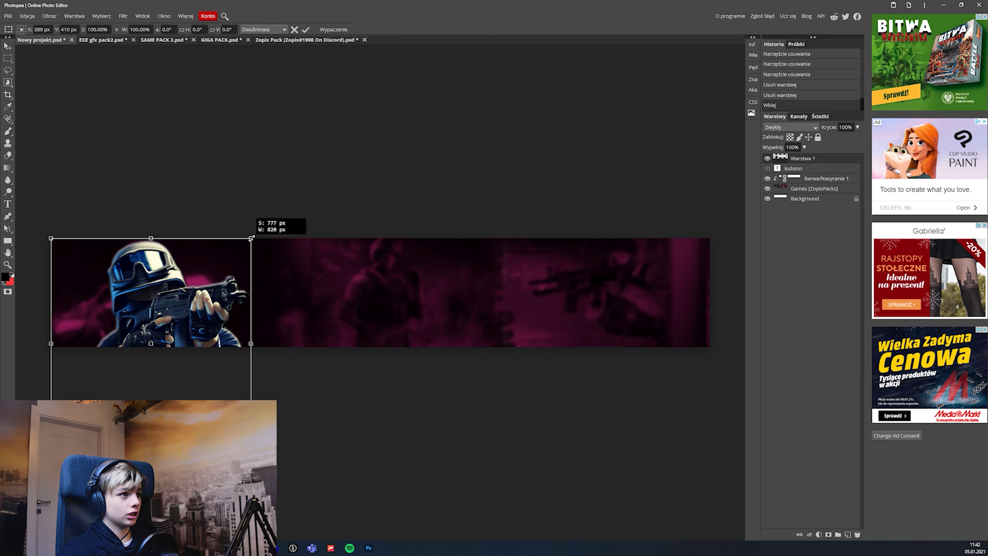
pyautogui.moveTo(251, 238); pyautogui.dragTo(213, 278)
pyautogui.moveTo(198, 331); pyautogui.dragTo(271, 286)
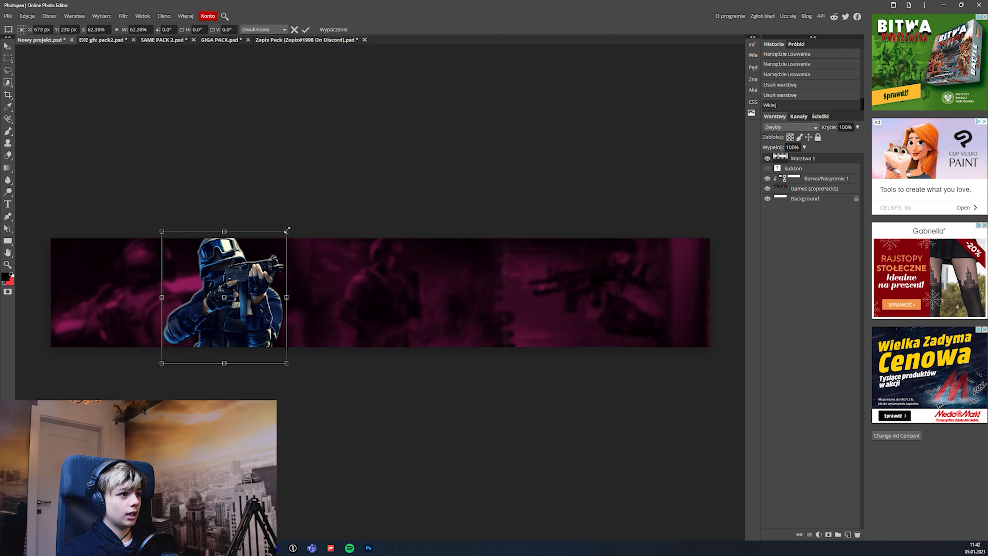
pyautogui.moveTo(287, 230); pyautogui.dragTo(278, 247)
pyautogui.moveTo(214, 354); pyautogui.dragTo(280, 352)
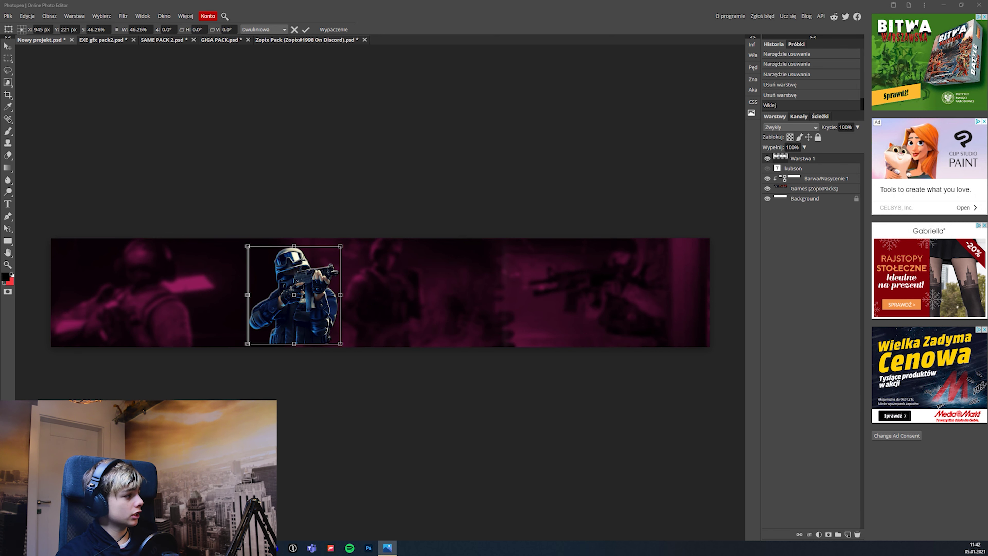
pyautogui.moveTo(341, 247); pyautogui.dragTo(352, 242)
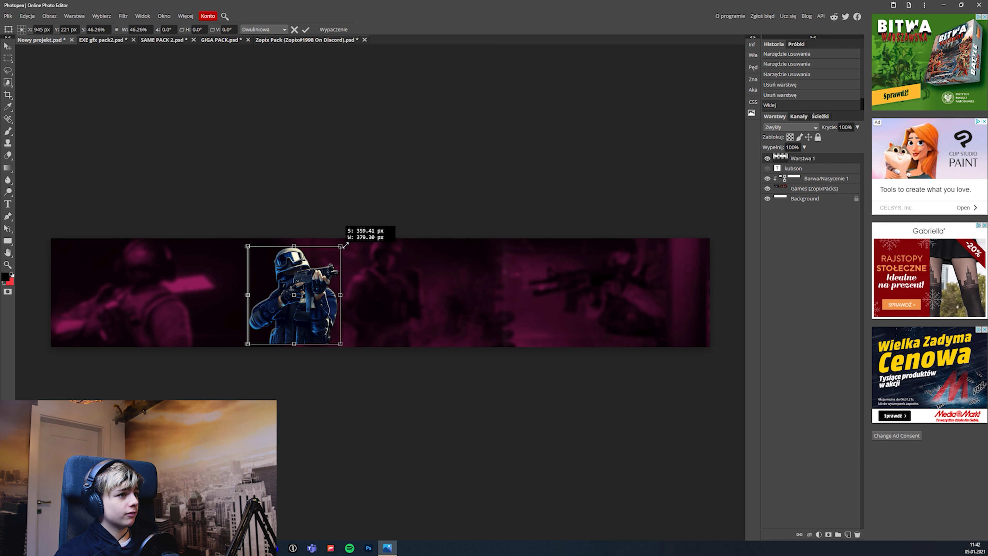
pyautogui.press('Return')
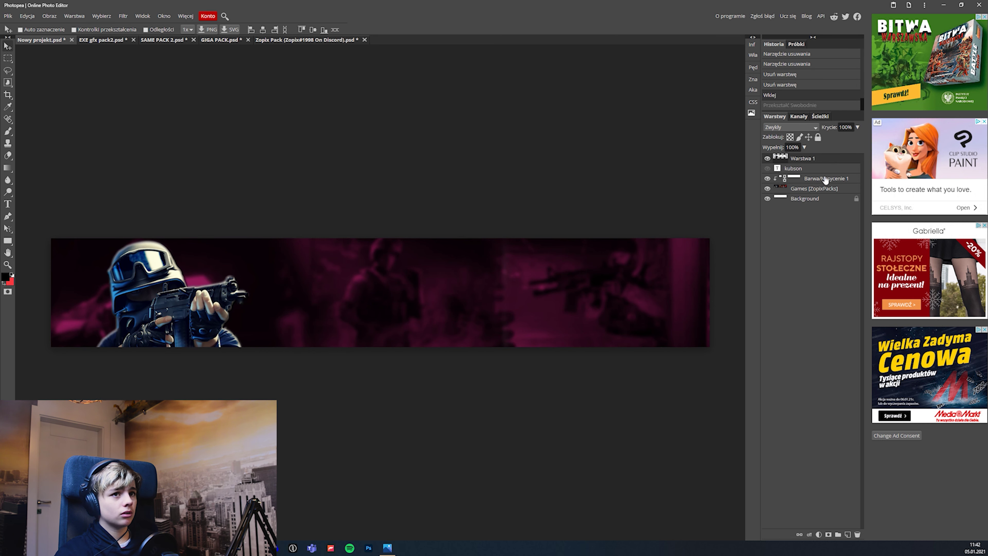
# - Rescale the soldier to about 57%, resting on the bottom edge left of centre
pyautogui.hotkey('ctrl', 'alt', 't')
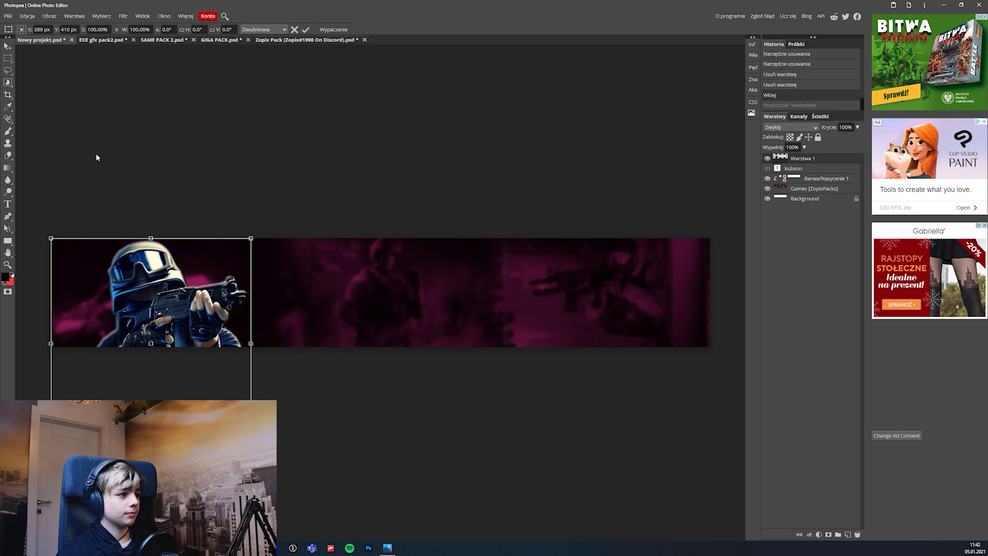
pyautogui.moveTo(152, 292); pyautogui.dragTo(320, 269)
pyautogui.moveTo(413, 199); pyautogui.dragTo(385, 230)
pyautogui.moveTo(344, 270); pyautogui.dragTo(360, 268)
pyautogui.moveTo(401, 228); pyautogui.dragTo(389, 242)
pyautogui.moveTo(355, 280); pyautogui.dragTo(353, 273)
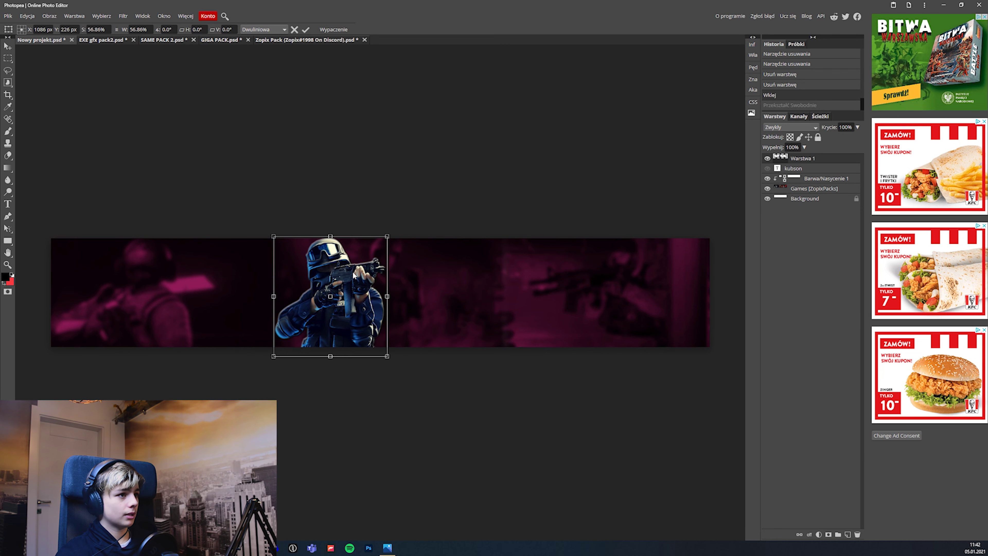
pyautogui.moveTo(354, 275); pyautogui.dragTo(354, 277)
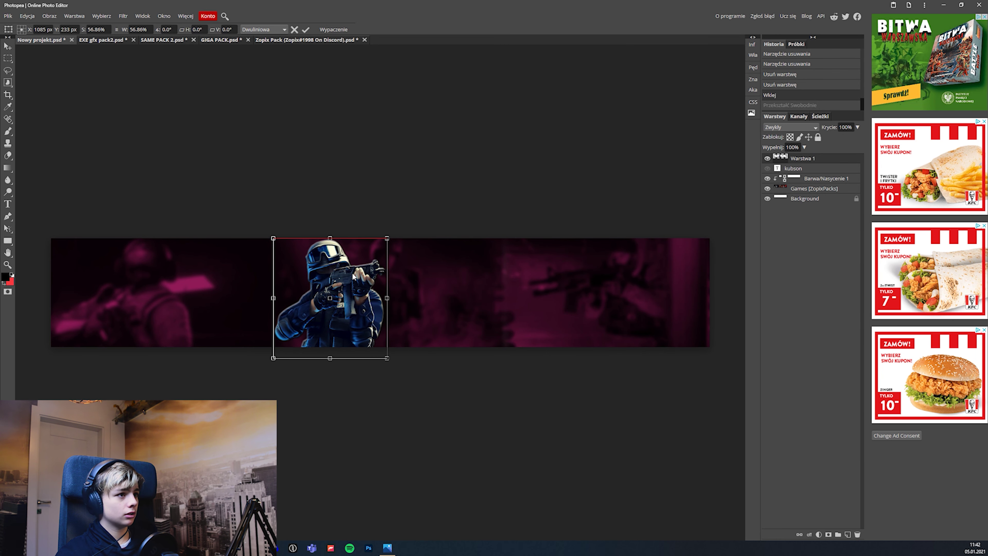
pyautogui.press('Return')
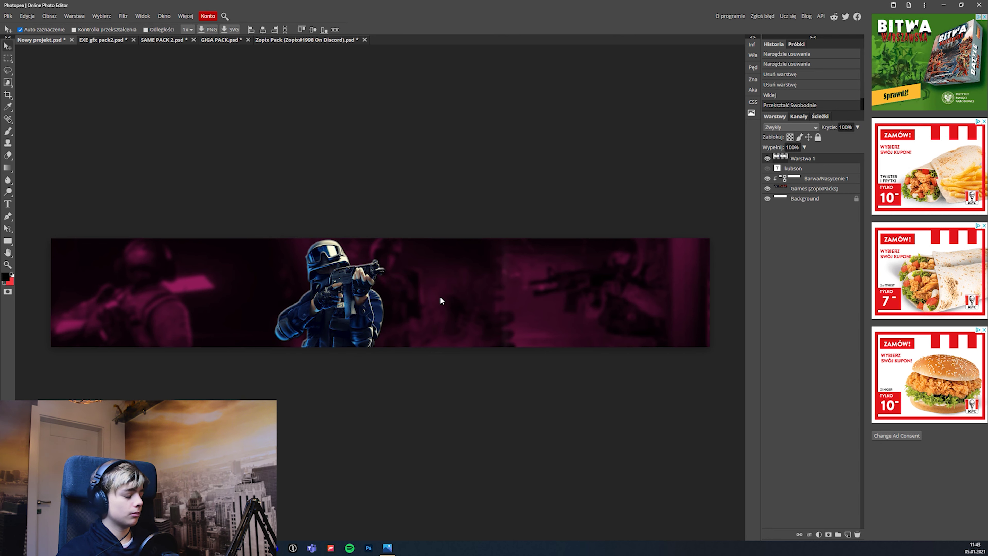
pyautogui.moveTo(338, 310); pyautogui.dragTo(319, 310)
# - Unhide the KUBSON text and rotate it about -2.3° beside the soldier
pyautogui.click(793, 168)
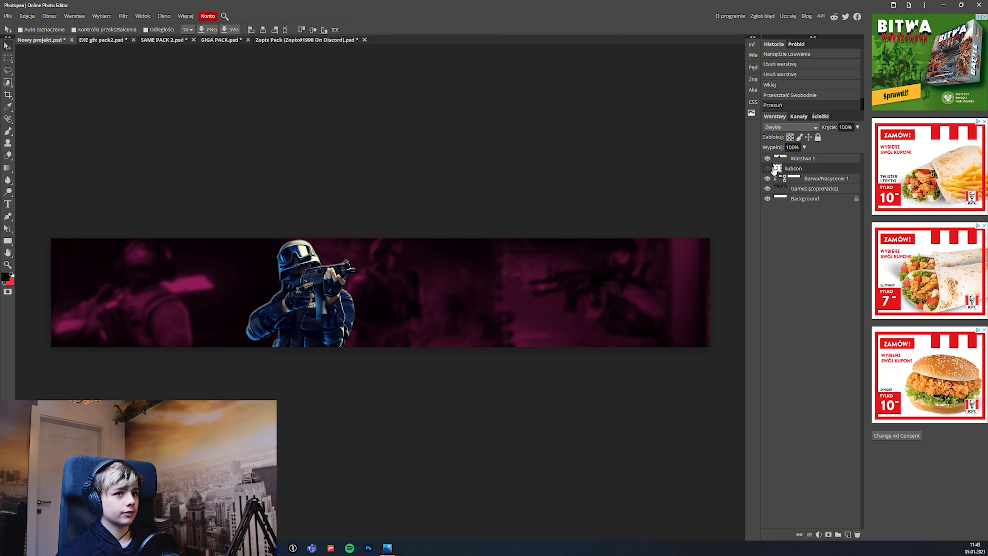
pyautogui.hotkey('ctrl', 't')
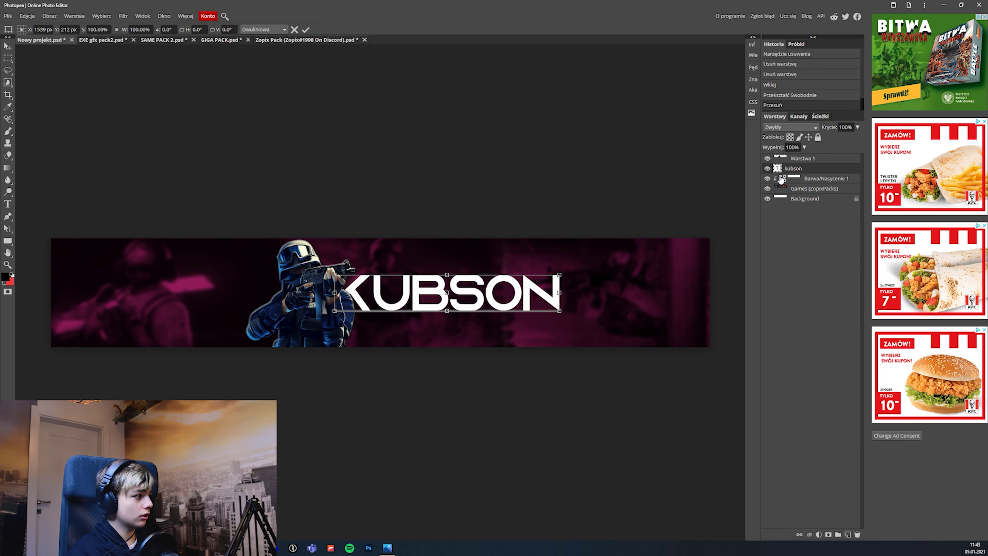
pyautogui.moveTo(583, 286); pyautogui.dragTo(575, 281)
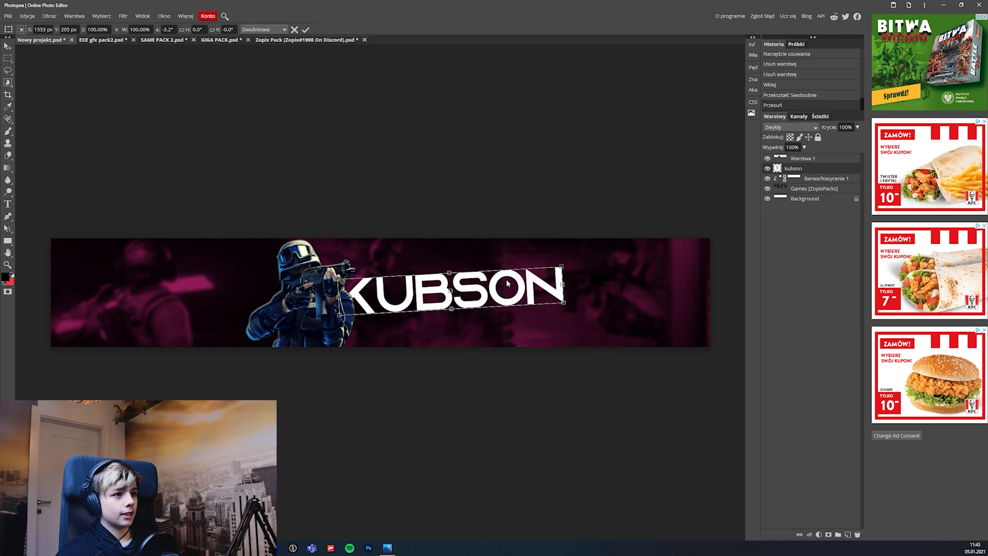
pyautogui.moveTo(575, 281); pyautogui.dragTo(577, 286)
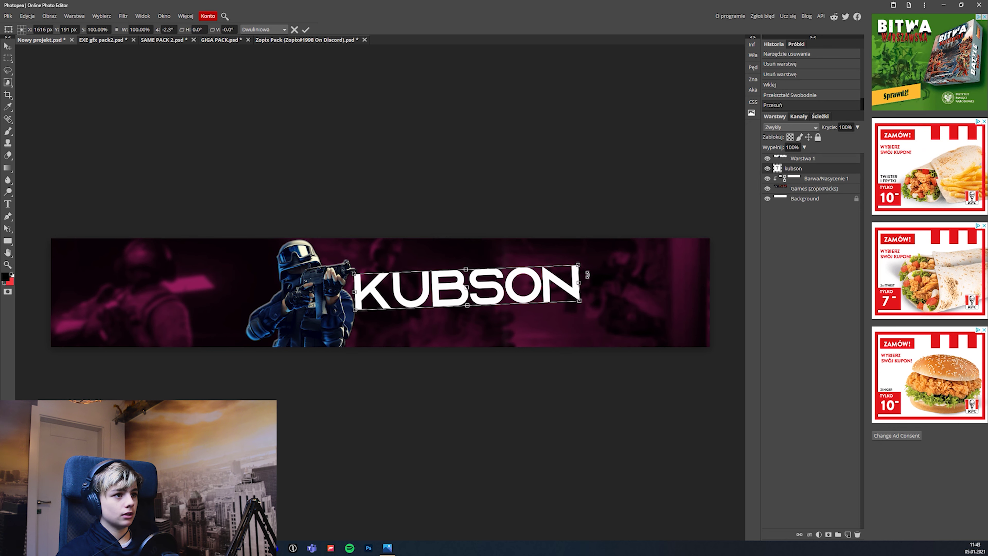
pyautogui.scroll(2, 525, 291)
pyautogui.press('Return')
pyautogui.click(96, 39)
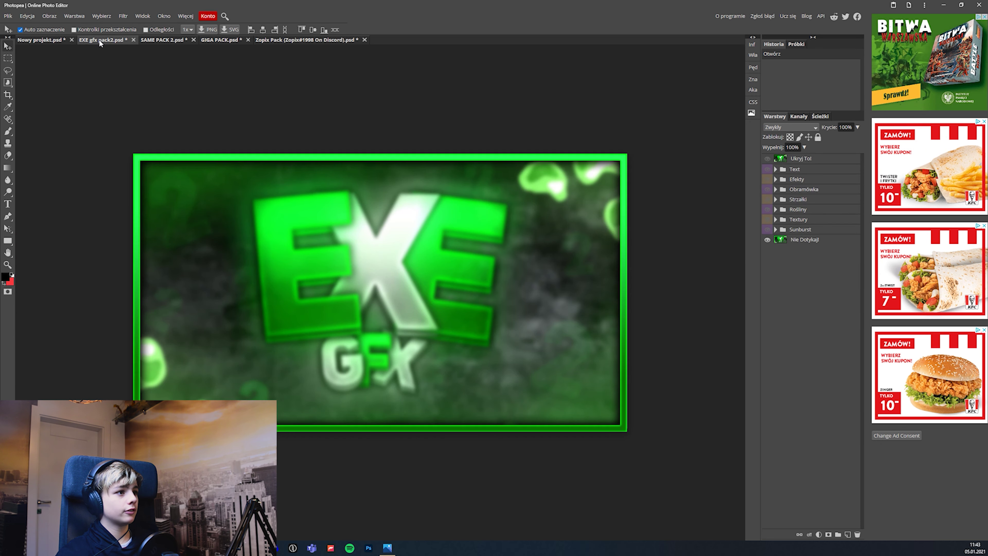
# - Copy layer 5's layer style from the EXE gfx pack2 Text group
pyautogui.click(767, 169)
pyautogui.click(775, 169)
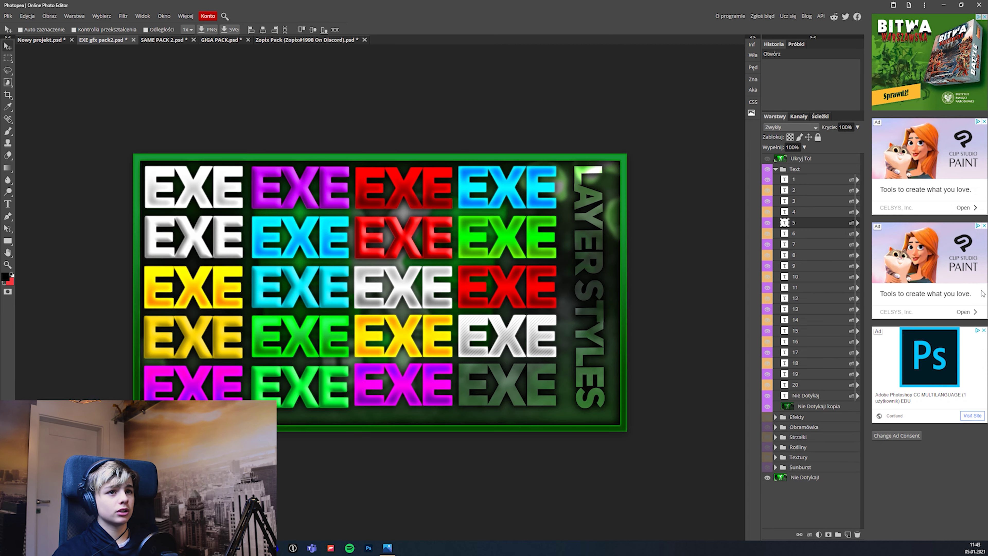
pyautogui.rightClick(791, 223)
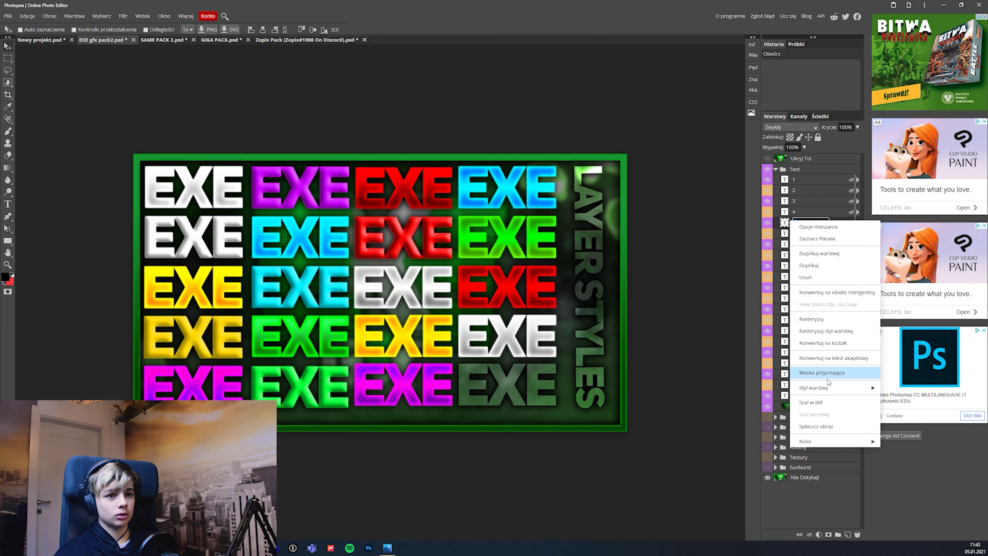
pyautogui.click(632, 275)
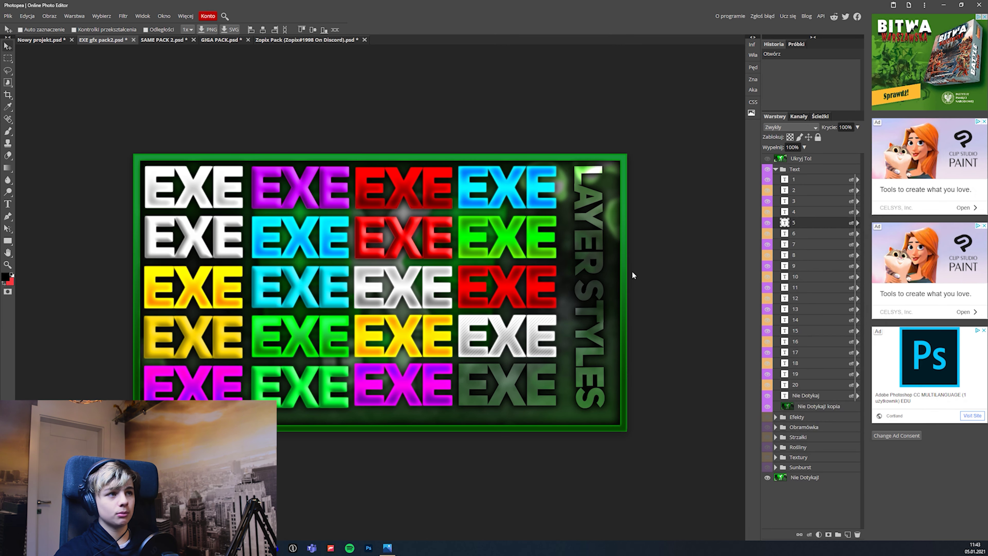
pyautogui.click(57, 40)
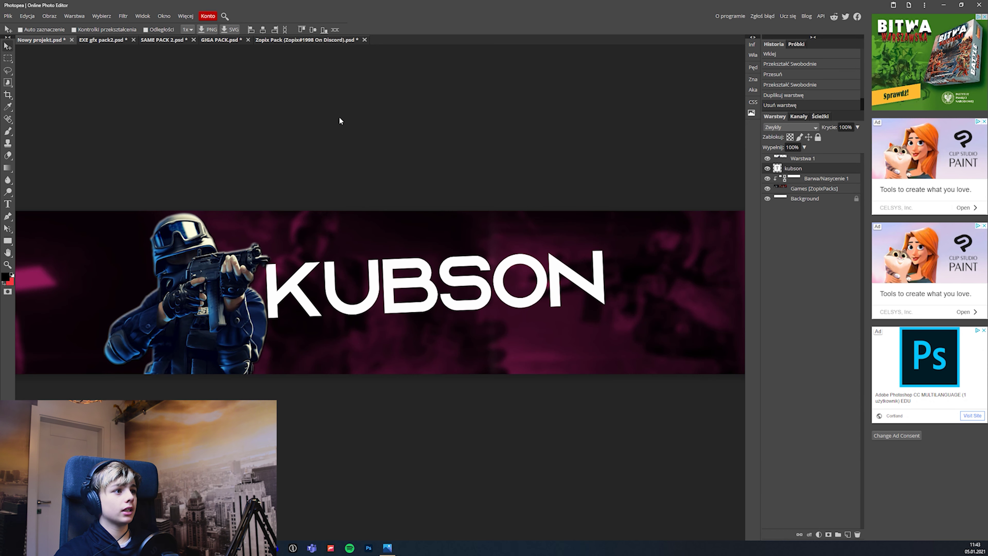
# - Paste the copied magenta glow style onto the kubson text layer
pyautogui.rightClick(809, 171)
pyautogui.moveTo(832, 335)
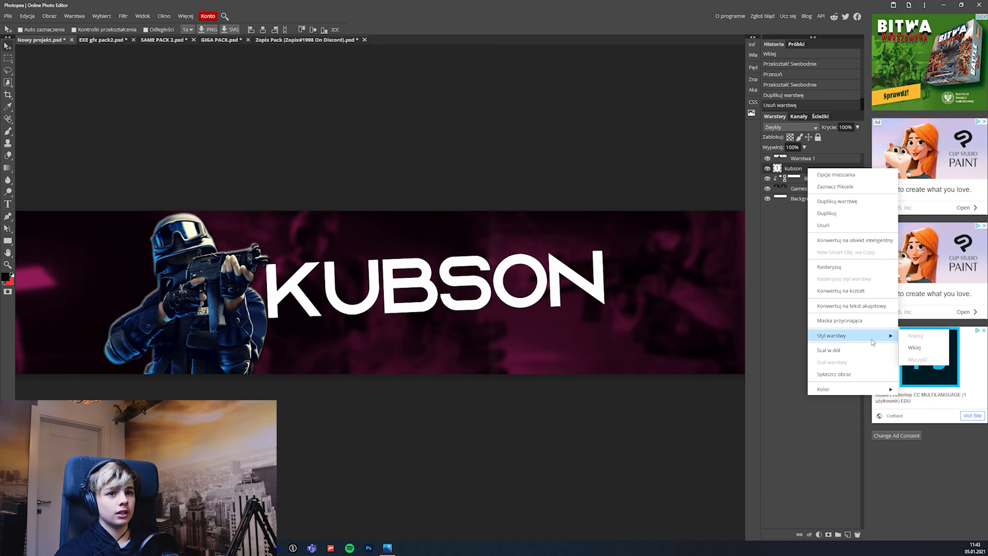
pyautogui.click(915, 347)
pyautogui.hotkey('ctrl', '-')
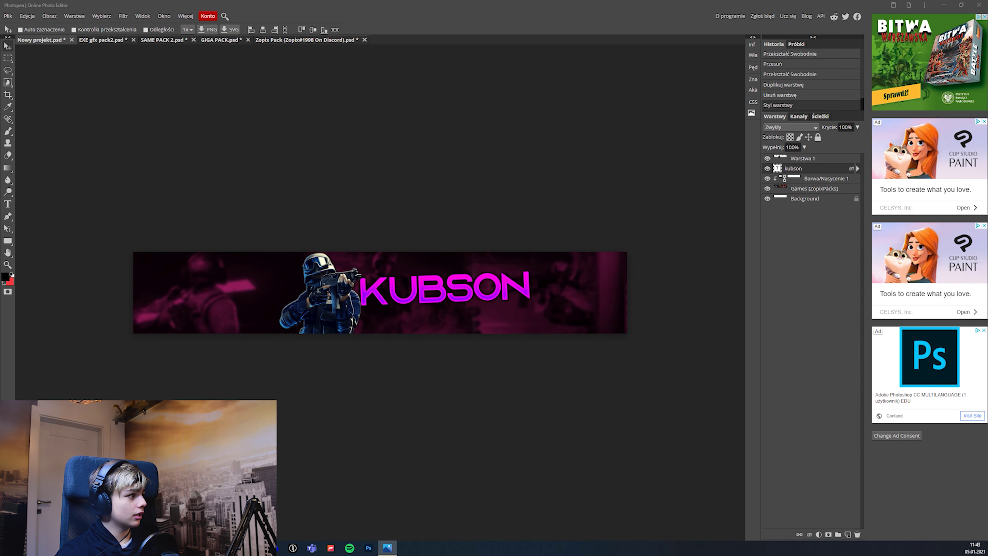
pyautogui.hotkey('ctrl', '+')
pyautogui.hotkey('ctrl', '-')
pyautogui.hotkey('ctrl', '-')
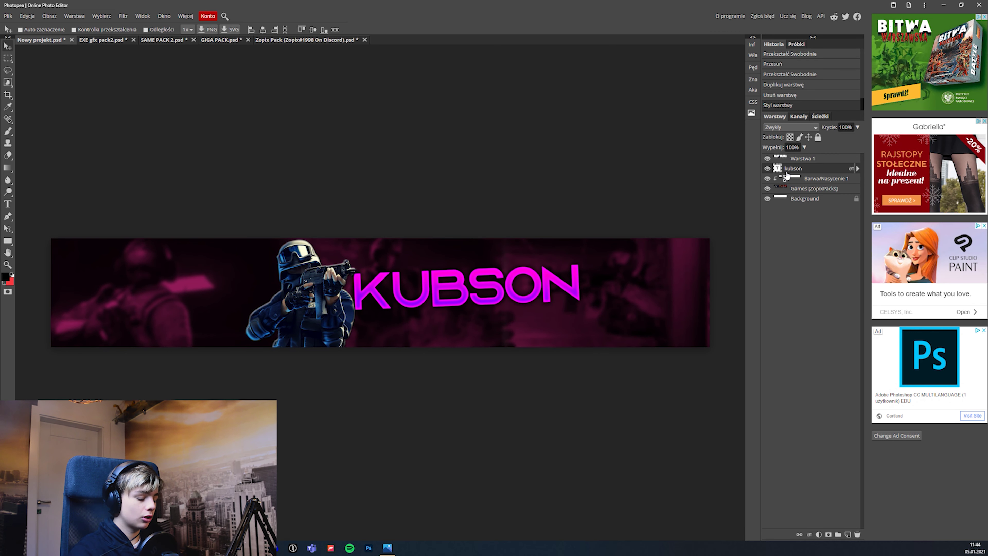
pyautogui.hotkey('ctrl', 'j')
# - Offset the kubson copy layer 1 px up and 2 px right
pyautogui.hotkey('ctrl', 't')
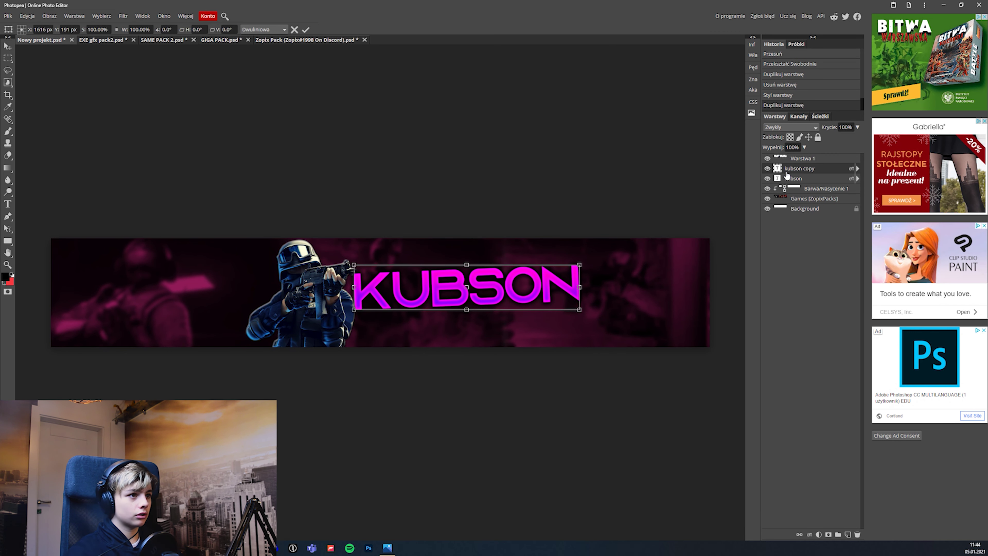
pyautogui.scroll(3, 450, 256)
pyautogui.scroll(-1, 535, 350)
pyautogui.scroll(2, 536, 381)
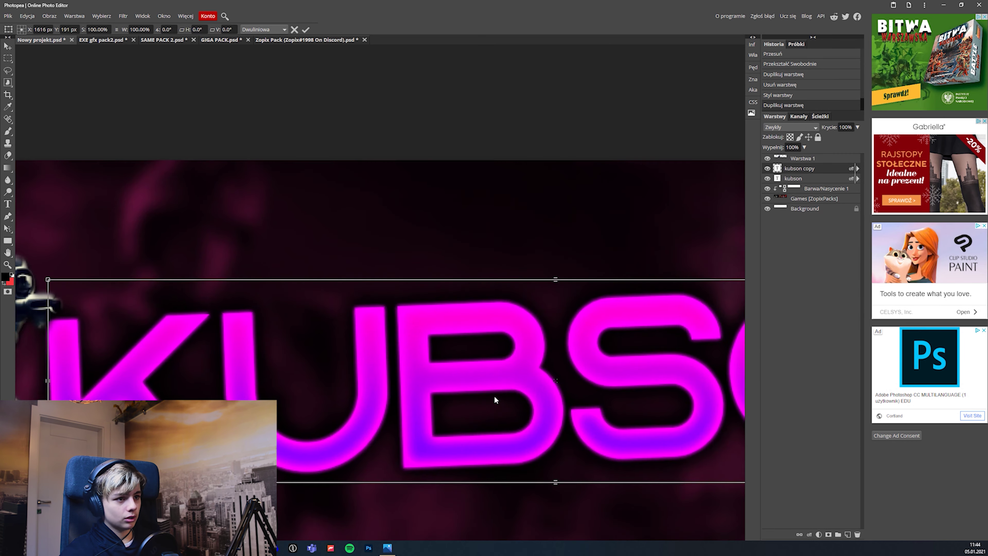
pyautogui.scroll(1, 494, 396)
pyautogui.moveTo(493, 428); pyautogui.dragTo(504, 430)
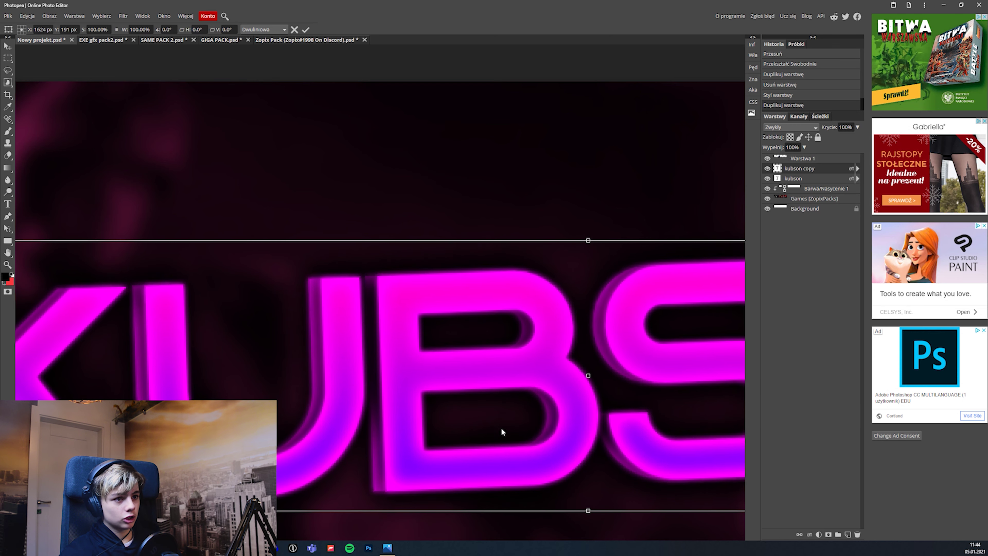
pyautogui.moveTo(503, 430); pyautogui.dragTo(504, 434)
pyautogui.scroll(-3, 503, 434)
pyautogui.scroll(-5, 503, 433)
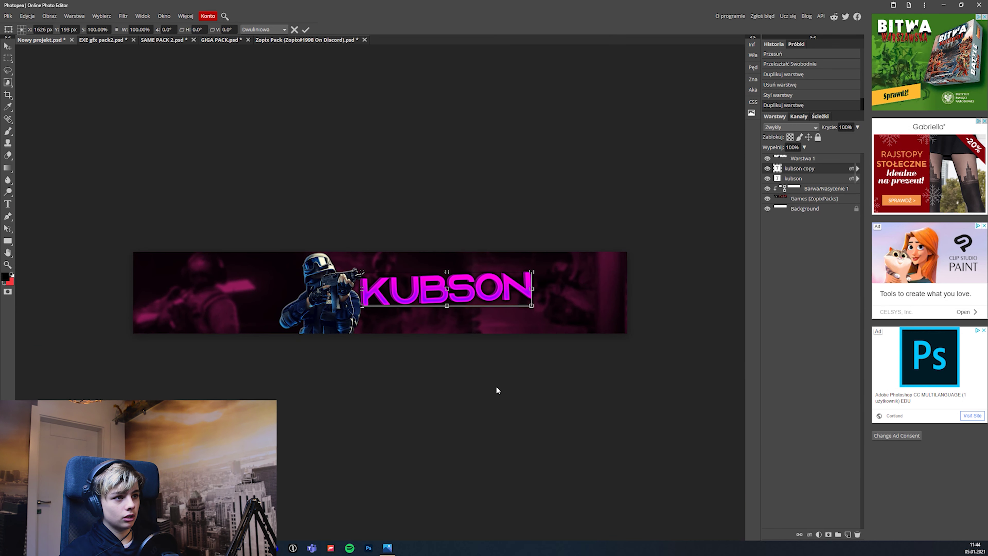
pyautogui.scroll(3, 483, 344)
pyautogui.press('Up')
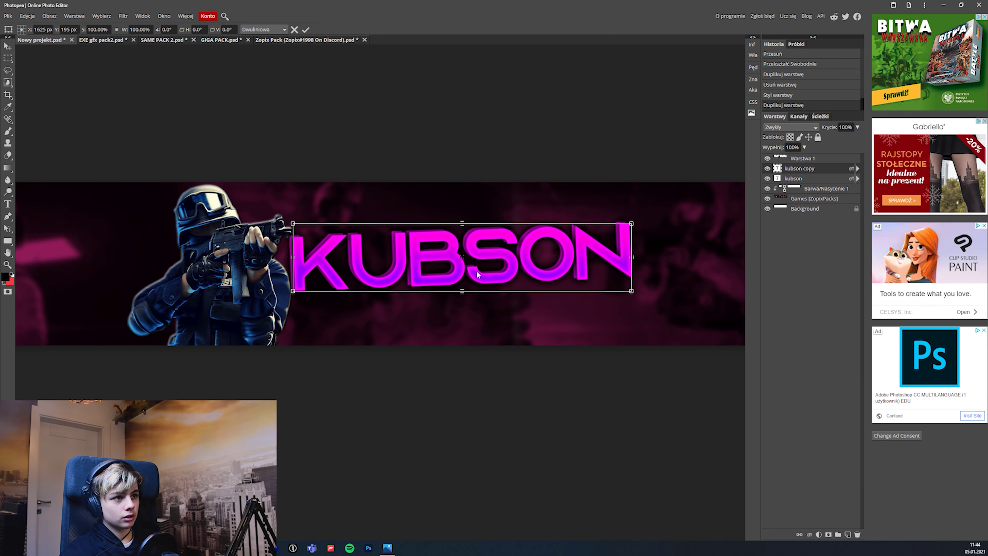
pyautogui.press('Right')
pyautogui.press('Right')
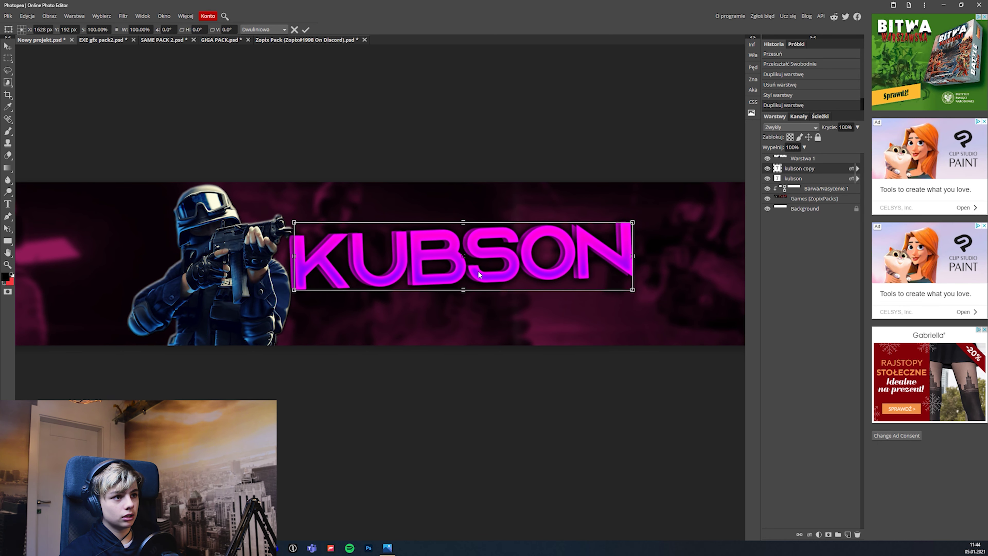
pyautogui.press('Return')
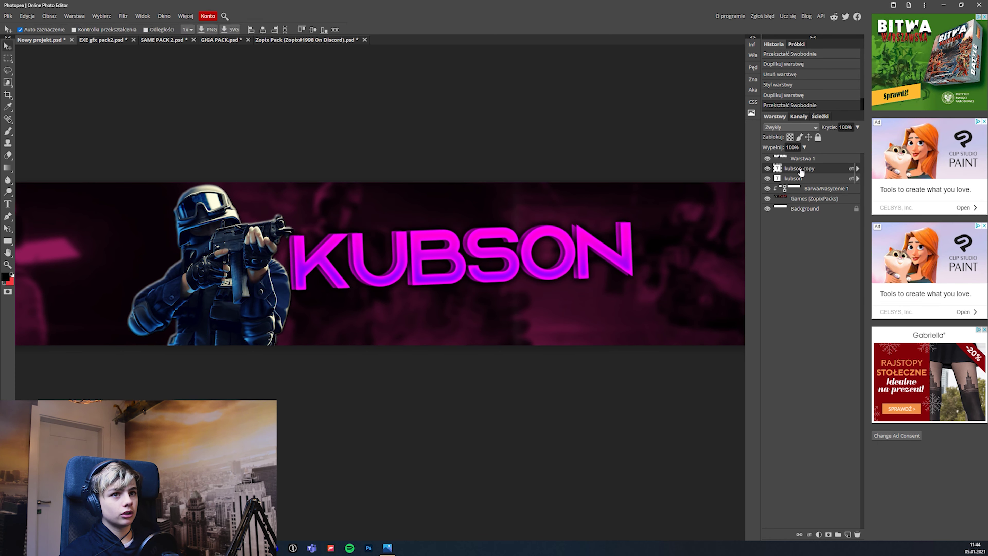
pyautogui.scroll(-2, 428, 317)
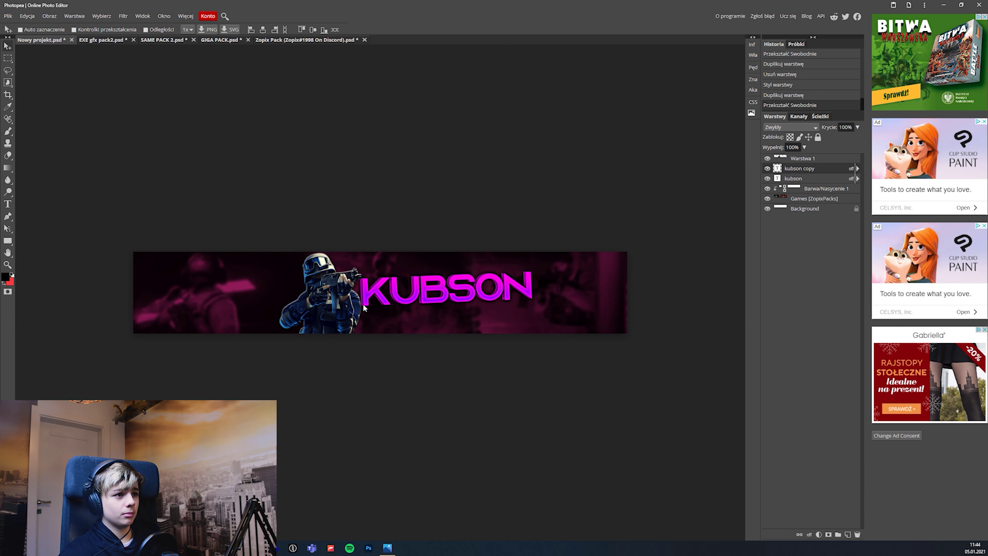
# - Duplicate the KUBSON text layer and place the copy beneath the original text layers
pyautogui.hotkey('ctrl', 'j')
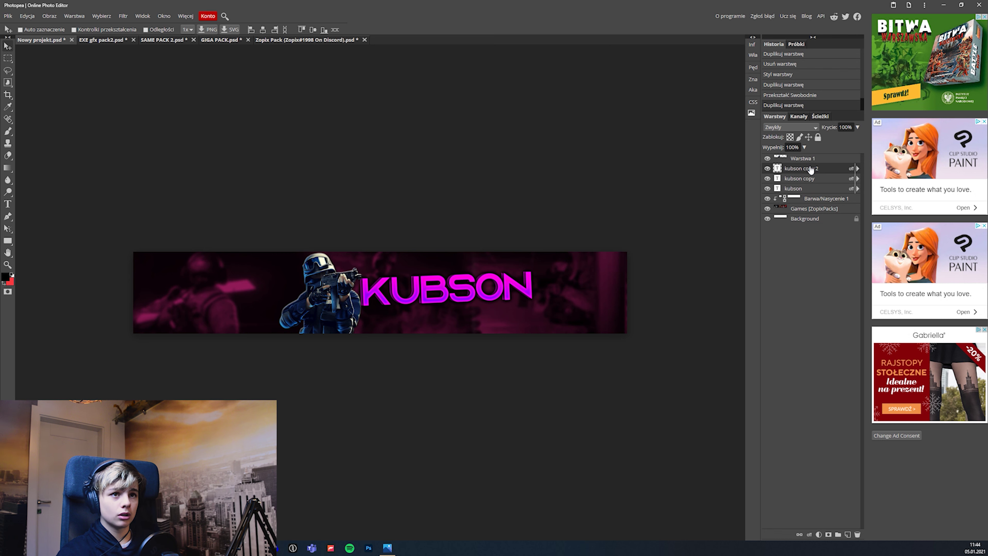
pyautogui.moveTo(811, 168); pyautogui.dragTo(813, 195)
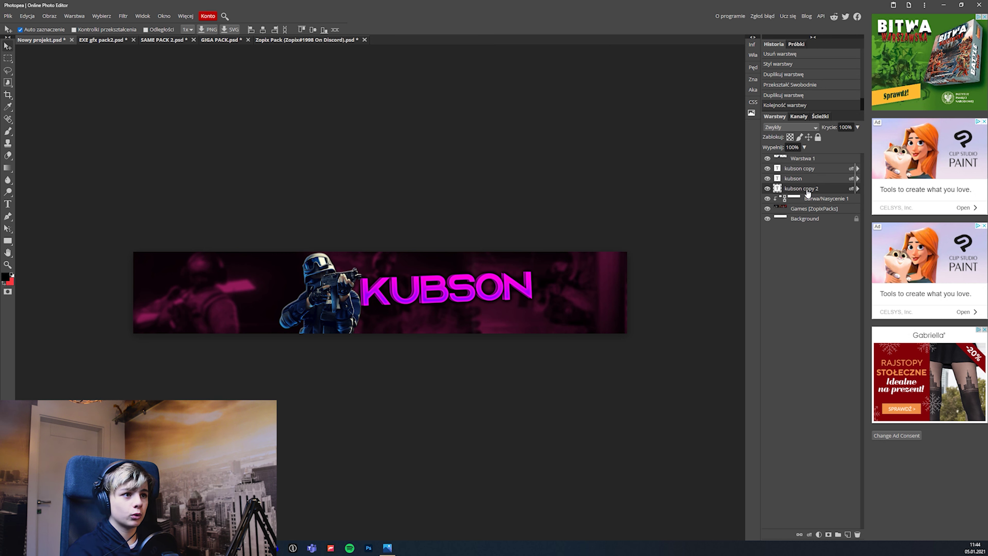
pyautogui.hotkey('ctrl', 't')
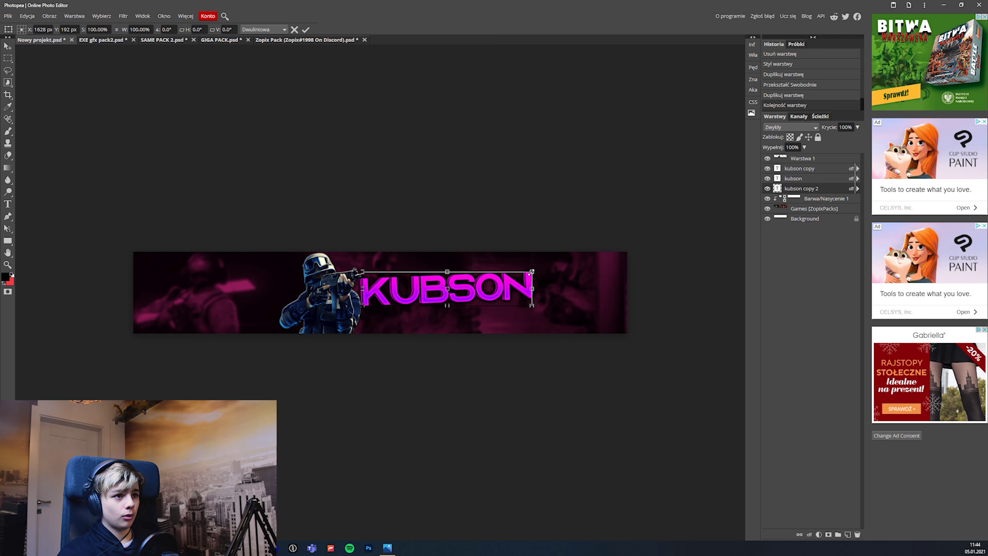
pyautogui.moveTo(531, 271); pyautogui.dragTo(550, 253)
pyautogui.press('Escape')
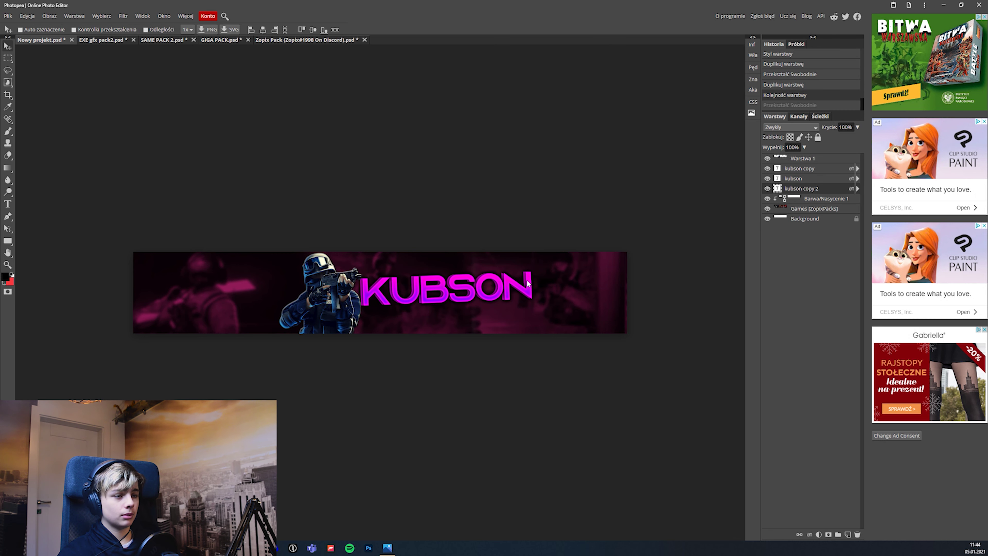
# - Scale the KUBSON copy up to about 164% and shift it slightly left
pyautogui.hotkey('ctrl', 't')
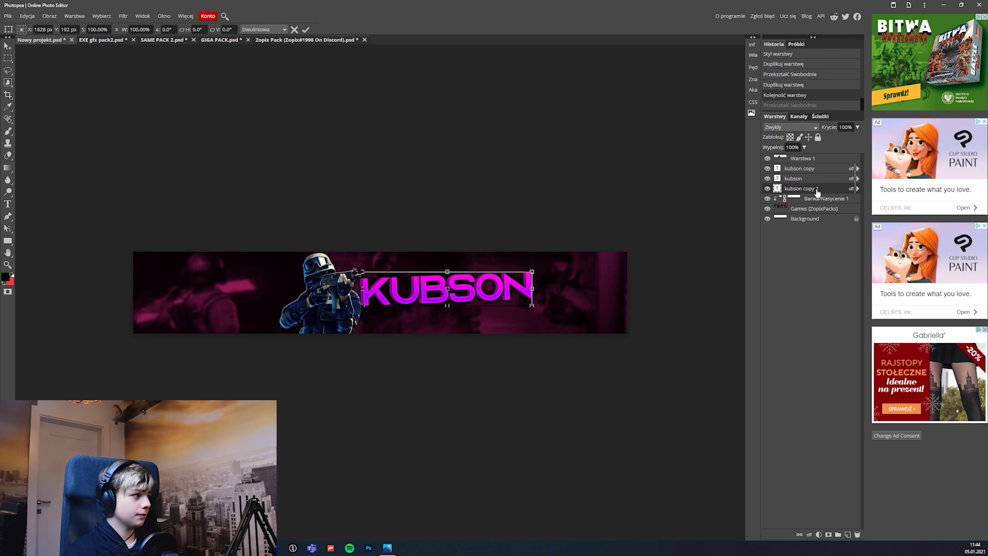
pyautogui.moveTo(533, 270); pyautogui.dragTo(568, 252)
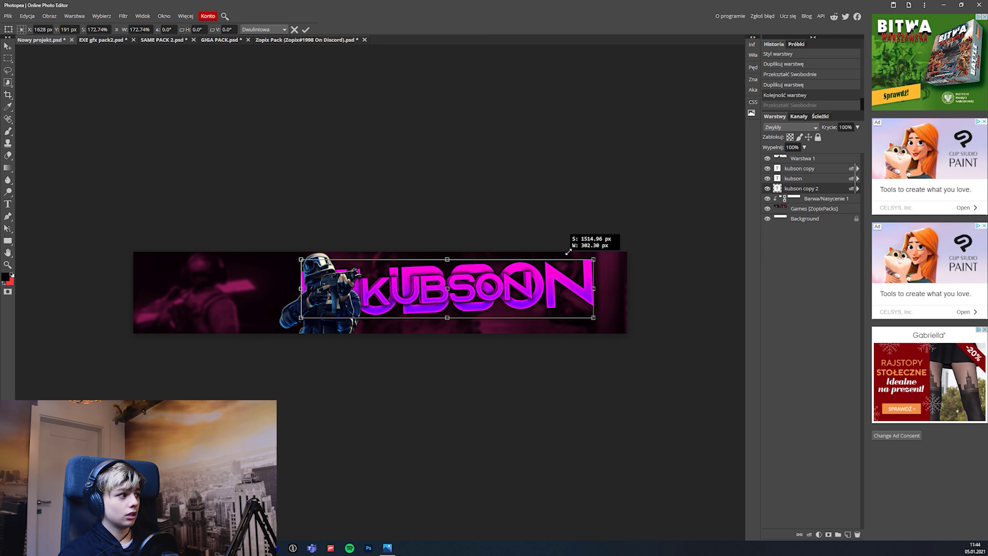
pyautogui.moveTo(569, 252); pyautogui.dragTo(585, 260)
pyautogui.moveTo(539, 287); pyautogui.dragTo(528, 286)
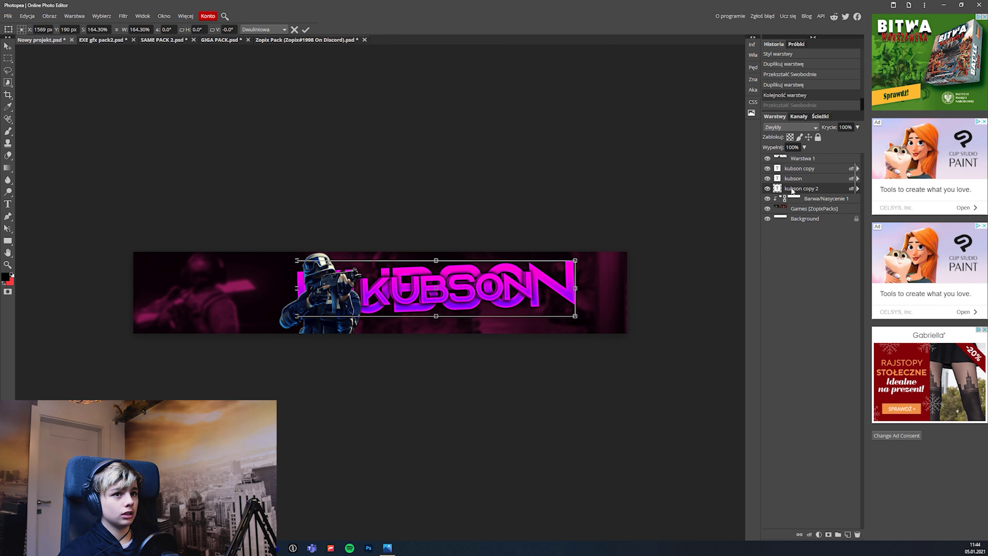
pyautogui.press('Return')
pyautogui.click(123, 16)
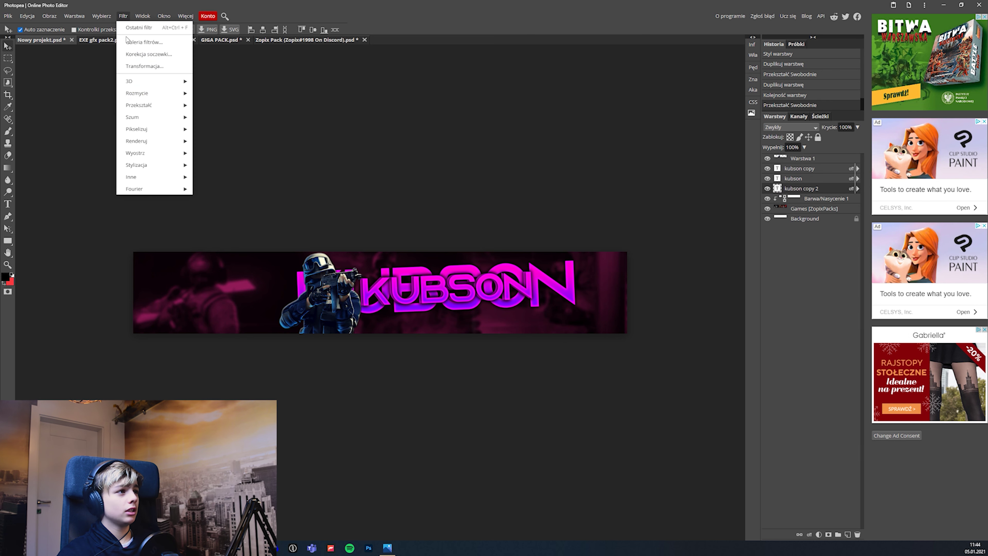
pyautogui.moveTo(138, 92)
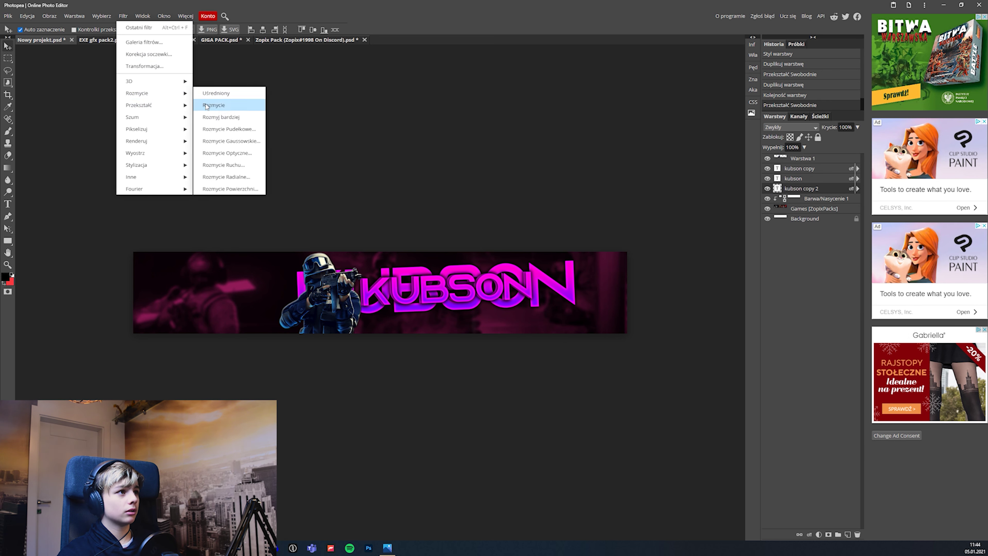
# - Rasterize the enlarged copy and apply a vertical Motion Blur (angle -90, about 54 px)
pyautogui.click(244, 171)
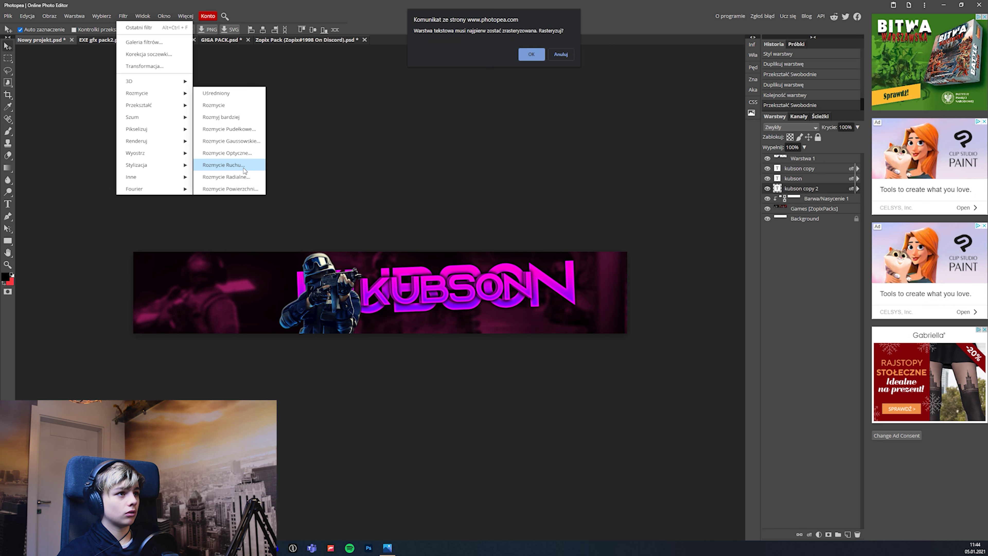
pyautogui.click(529, 57)
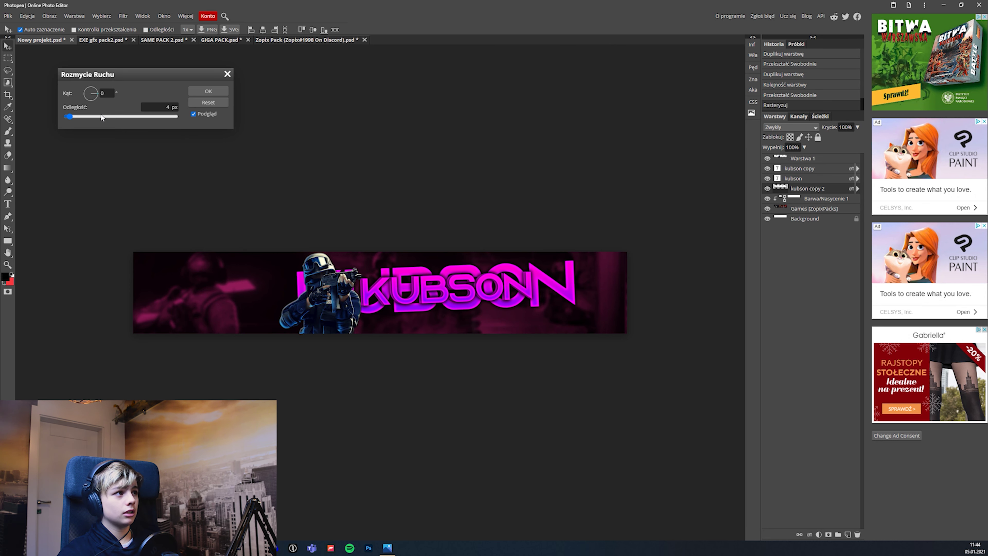
pyautogui.click(101, 117)
pyautogui.moveTo(105, 117); pyautogui.dragTo(132, 116)
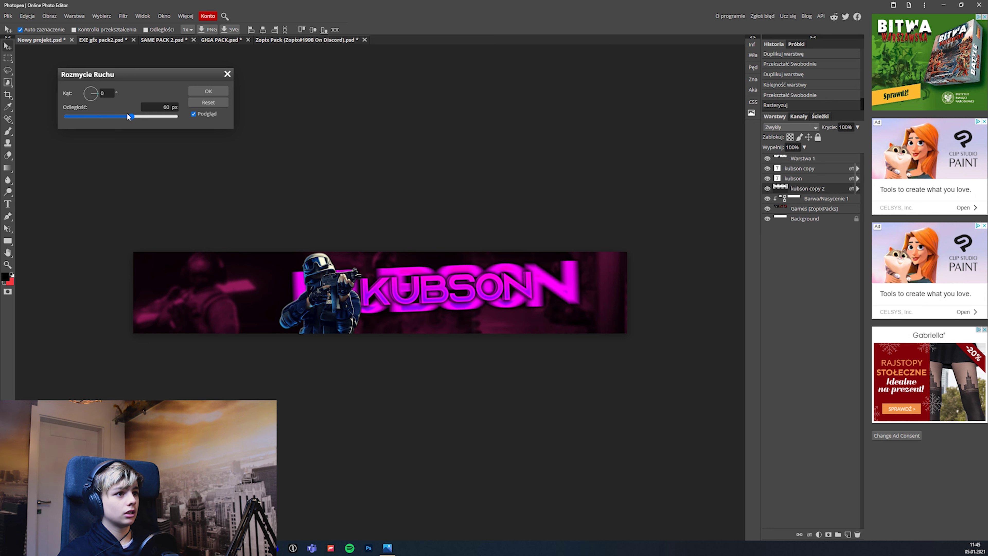
pyautogui.moveTo(126, 117); pyautogui.dragTo(178, 117)
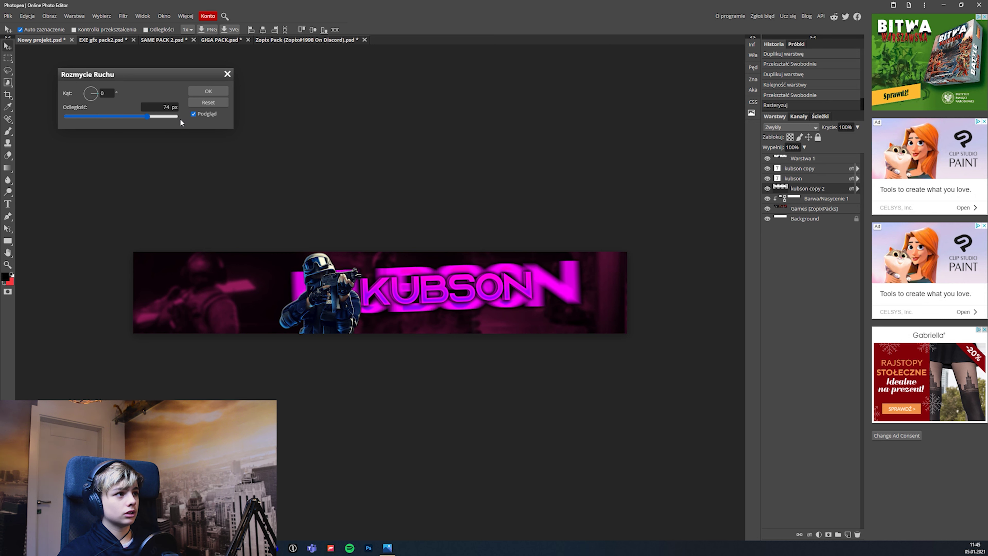
pyautogui.click(94, 96)
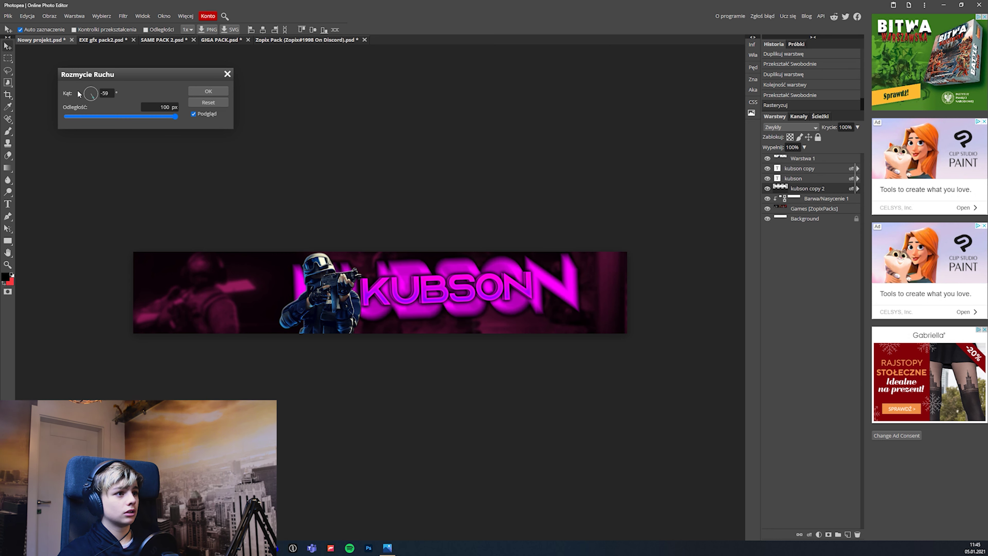
pyautogui.click(77, 90)
pyautogui.click(92, 105)
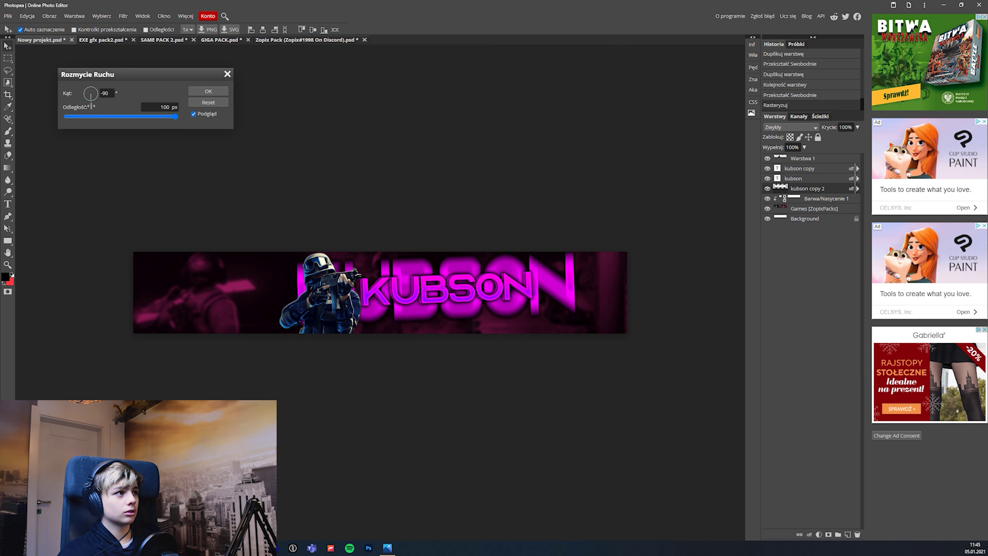
pyautogui.click(199, 92)
# - Fade the motion-blurred KUBSON copy to 12% opacity
pyautogui.click(857, 127)
pyautogui.moveTo(858, 138); pyautogui.dragTo(831, 138)
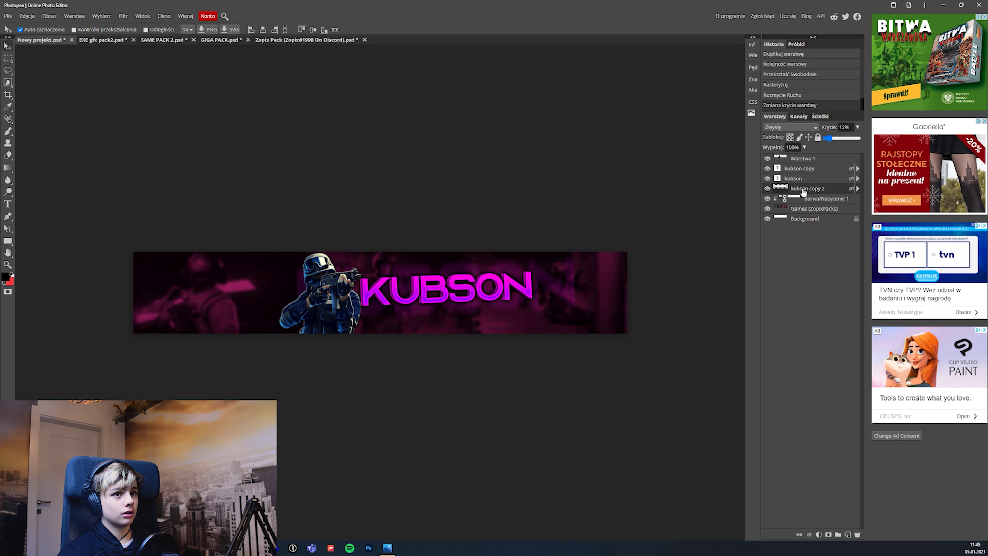
pyautogui.scroll(3, 500, 269)
pyautogui.scroll(-1, 534, 281)
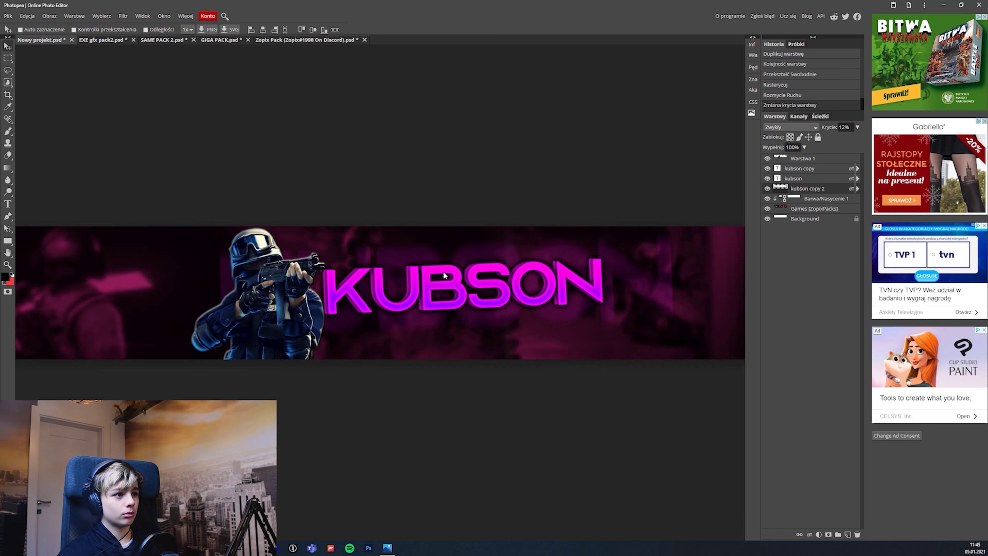
pyautogui.scroll(-1, 355, 277)
pyautogui.scroll(-1, 355, 277)
pyautogui.scroll(1, 282, 296)
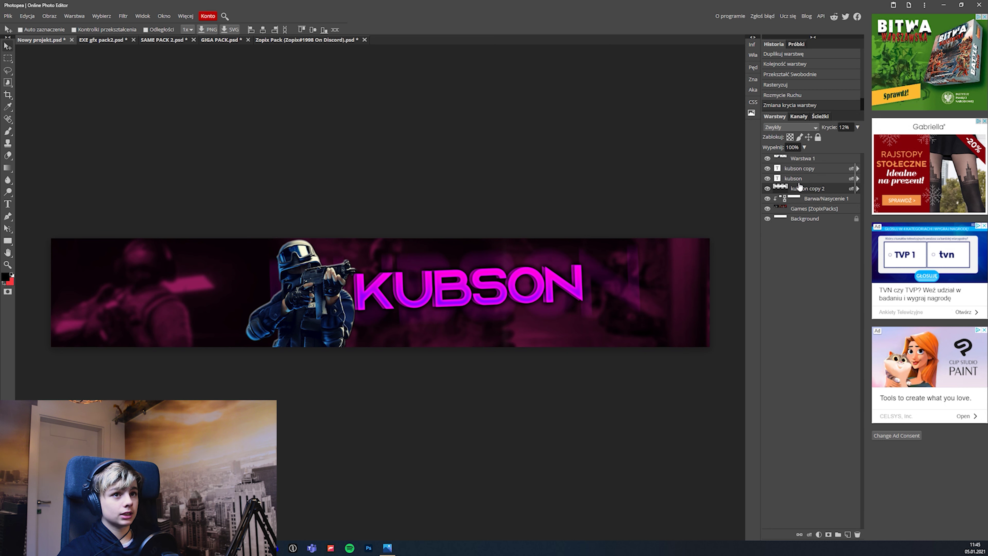
pyautogui.click(848, 535)
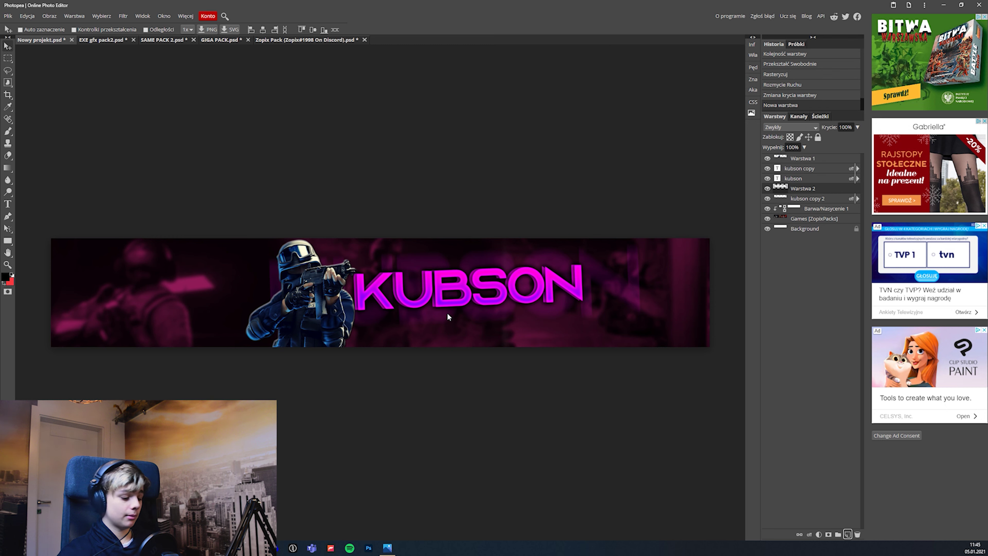
# - Switch to a soft Brush with 35% hardness
pyautogui.press('b')
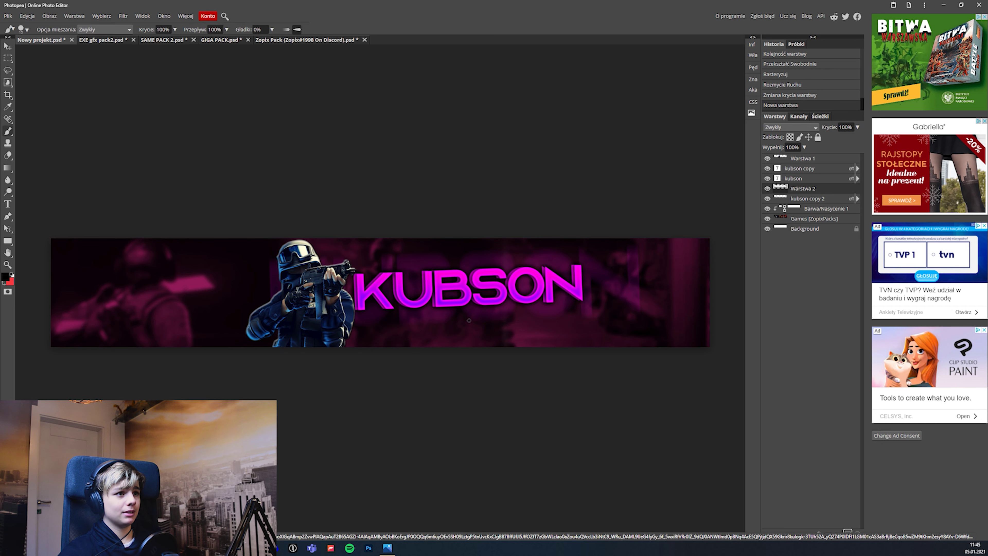
pyautogui.click(28, 30)
pyautogui.click(54, 69)
pyautogui.click(189, 125)
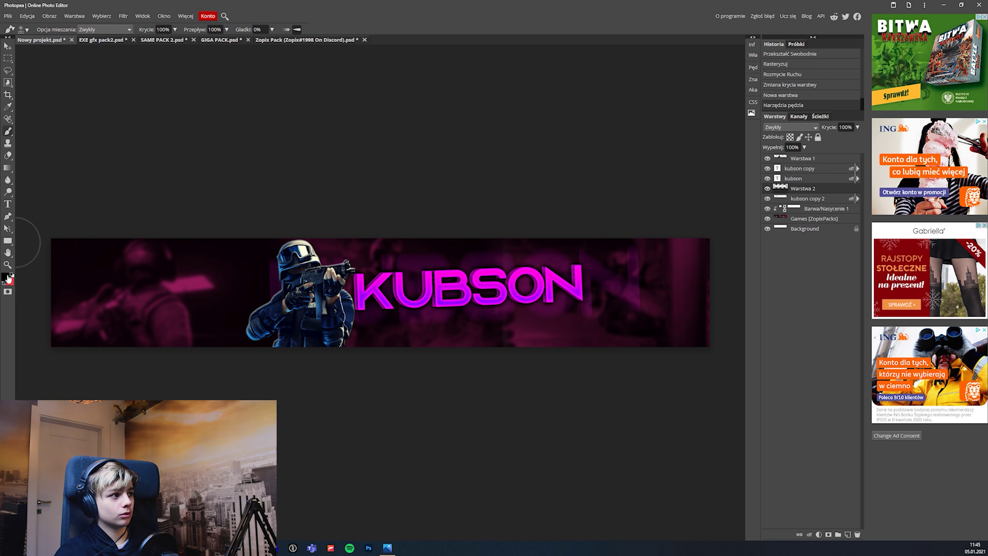
# - Sample magenta from the KUBSON text and dab a glow behind the title
pyautogui.click(7, 277)
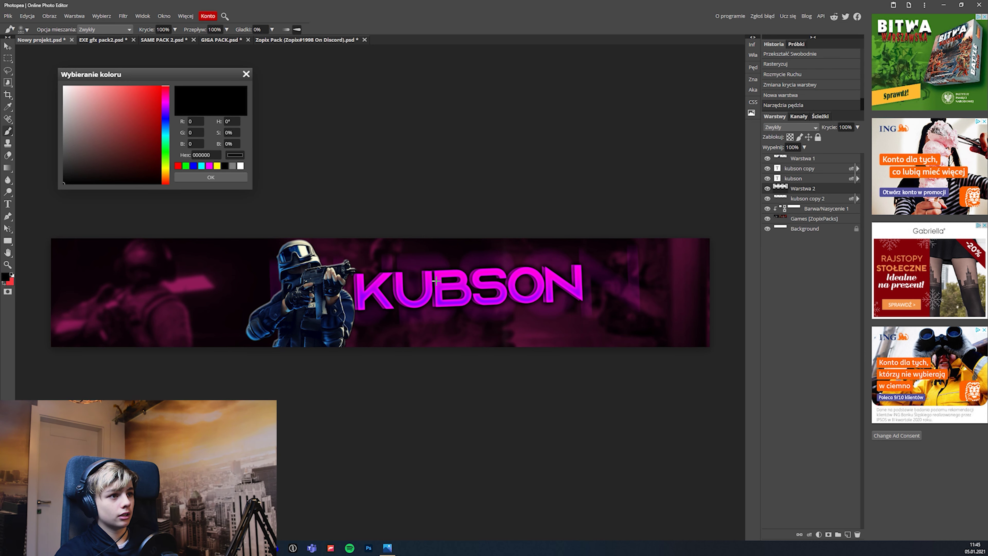
pyautogui.click(439, 281)
pyautogui.click(211, 177)
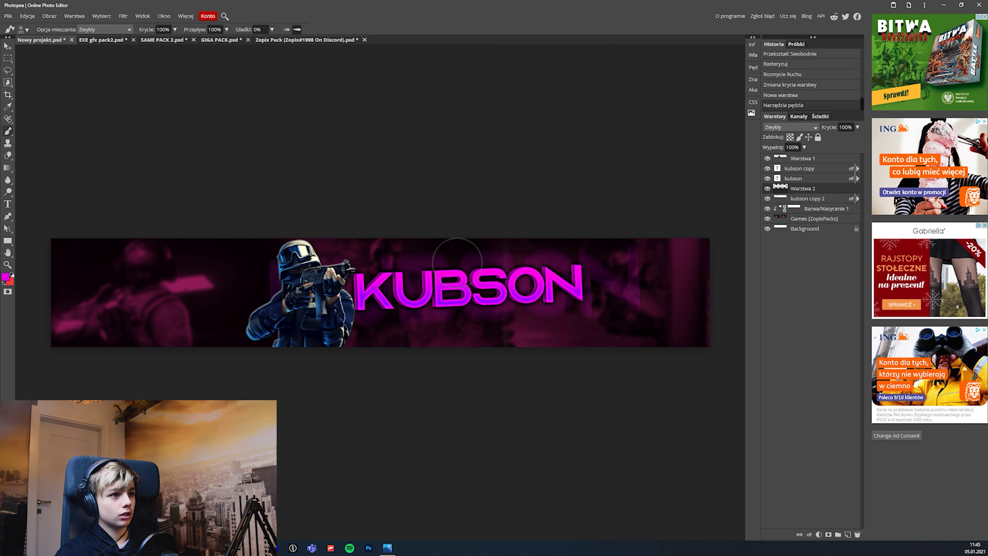
pyautogui.click(469, 288)
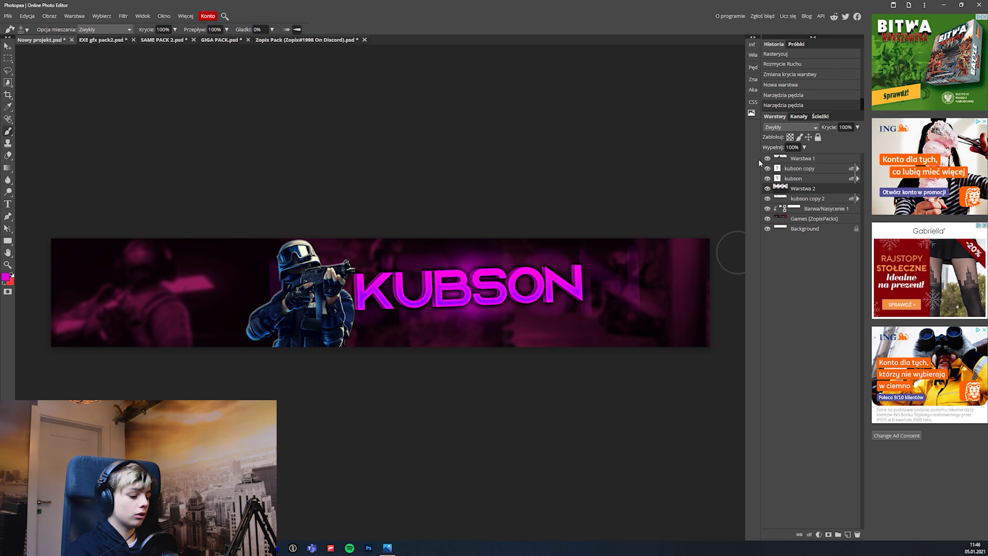
# - Stretch the painted glow wider horizontally with a slight tilt of about -1.3°
pyautogui.hotkey('ctrl', 't')
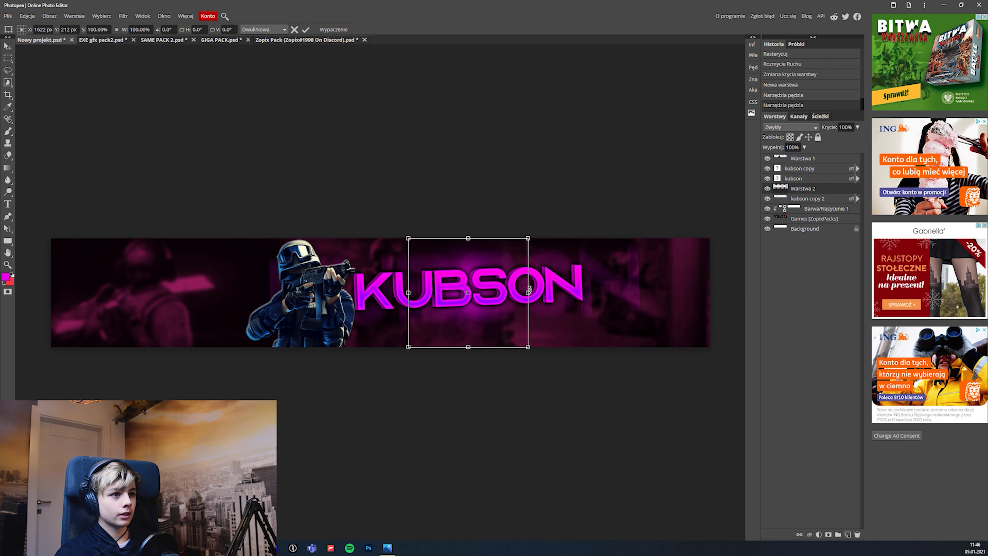
pyautogui.moveTo(528, 291); pyautogui.dragTo(663, 279)
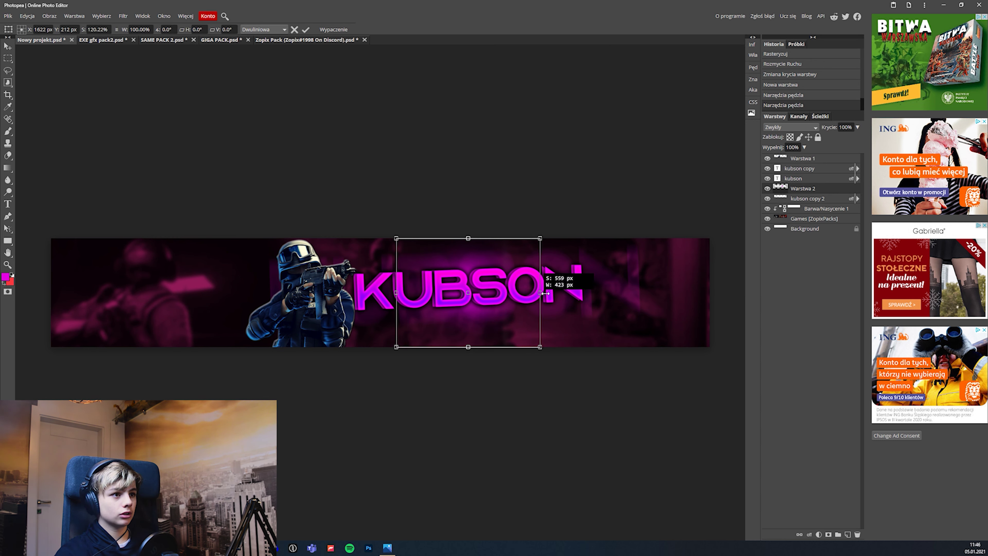
pyautogui.moveTo(672, 280); pyautogui.dragTo(673, 269)
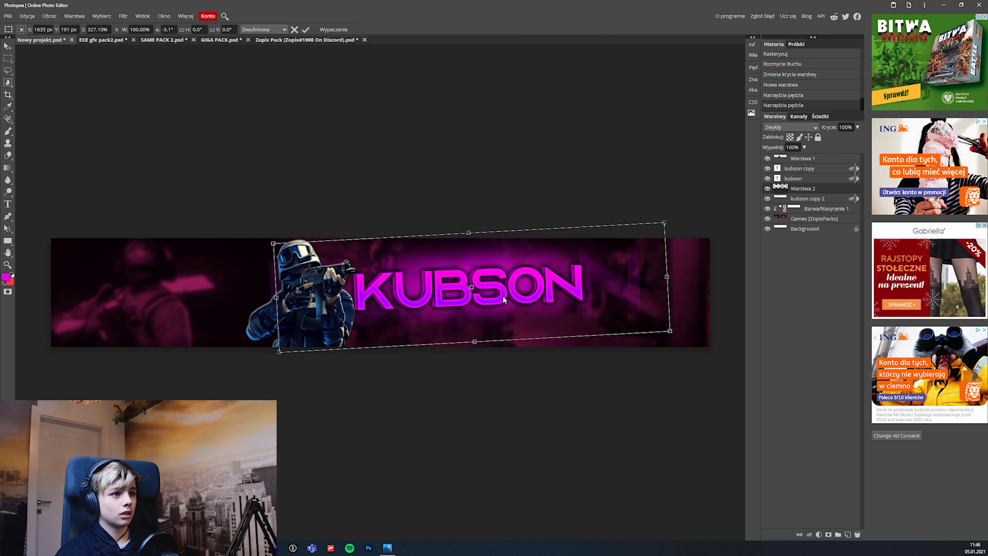
pyautogui.moveTo(666, 265); pyautogui.dragTo(658, 273)
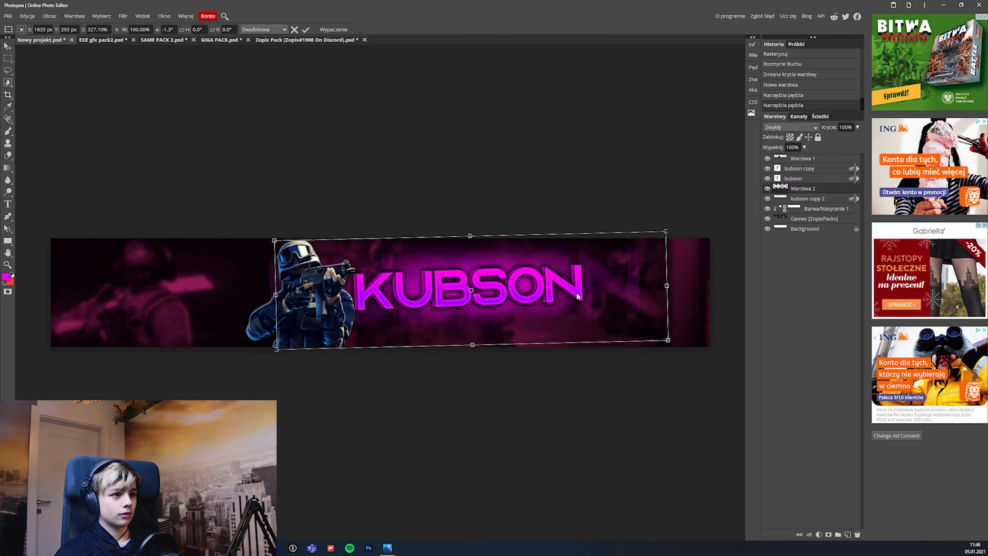
pyautogui.press('b')
# - Lower the Warstwa 2 glow layer's opacity to 68%
pyautogui.moveTo(857, 128); pyautogui.dragTo(849, 141)
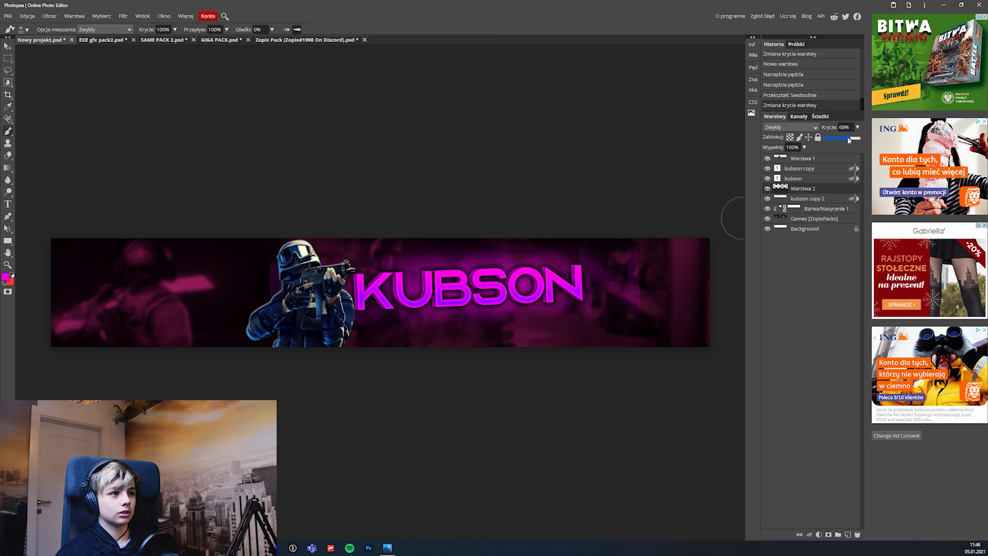
pyautogui.moveTo(847, 140); pyautogui.dragTo(849, 139)
pyautogui.hotkey('ctrl', '-')
pyautogui.hotkey('ctrl', '-')
pyautogui.hotkey('ctrl', '+')
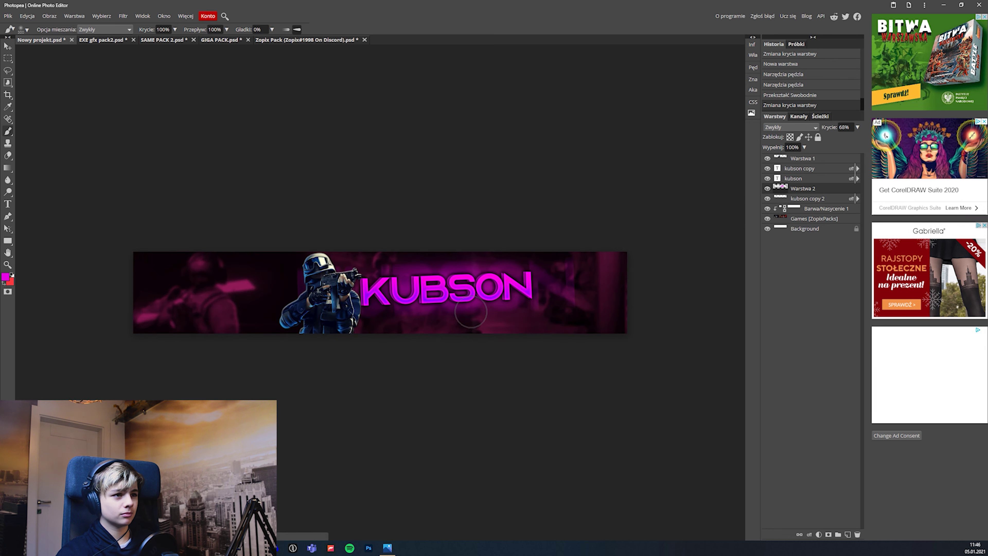
# - Switch to the Move tool, check the whole banner, and select the Warstwa 1 soldier layer
pyautogui.press('v')
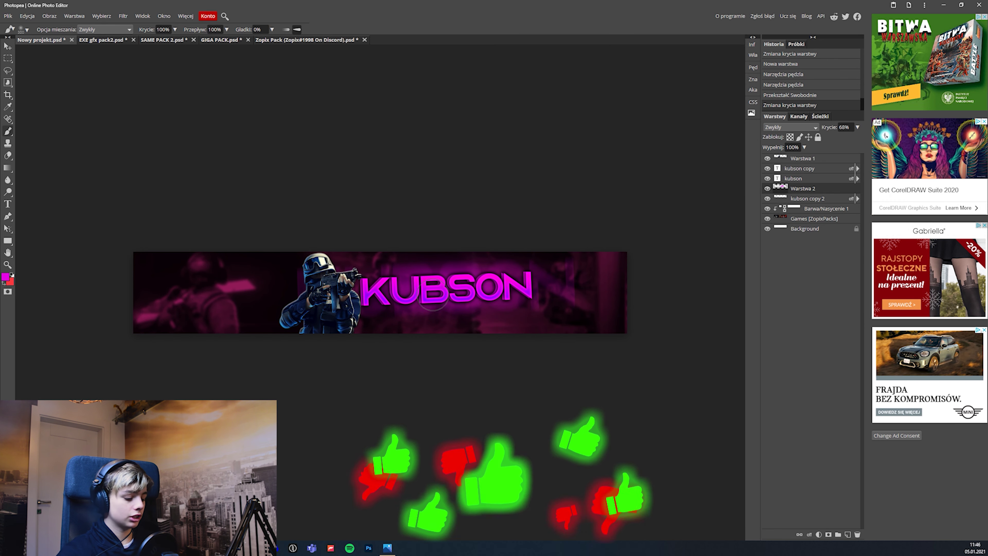
pyautogui.hotkey('ctrl', '-')
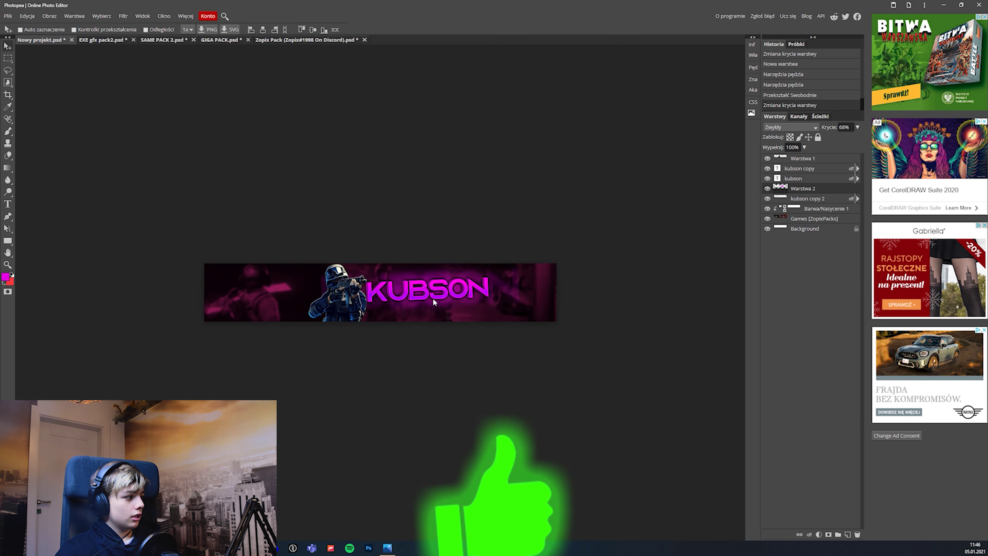
pyautogui.hotkey('ctrl', '+')
pyautogui.hotkey('ctrl', '-')
pyautogui.hotkey('ctrl', '+')
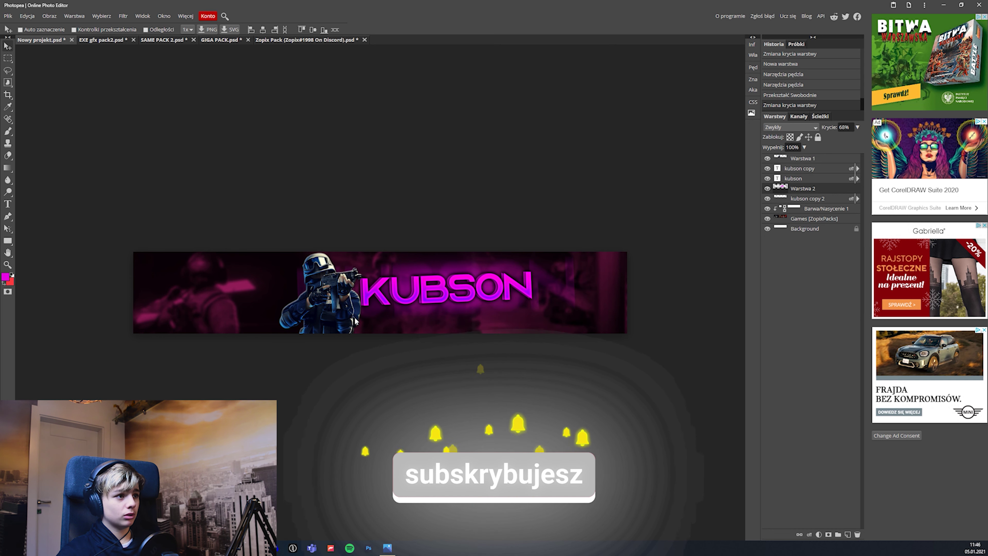
pyautogui.click(796, 218)
pyautogui.click(804, 158)
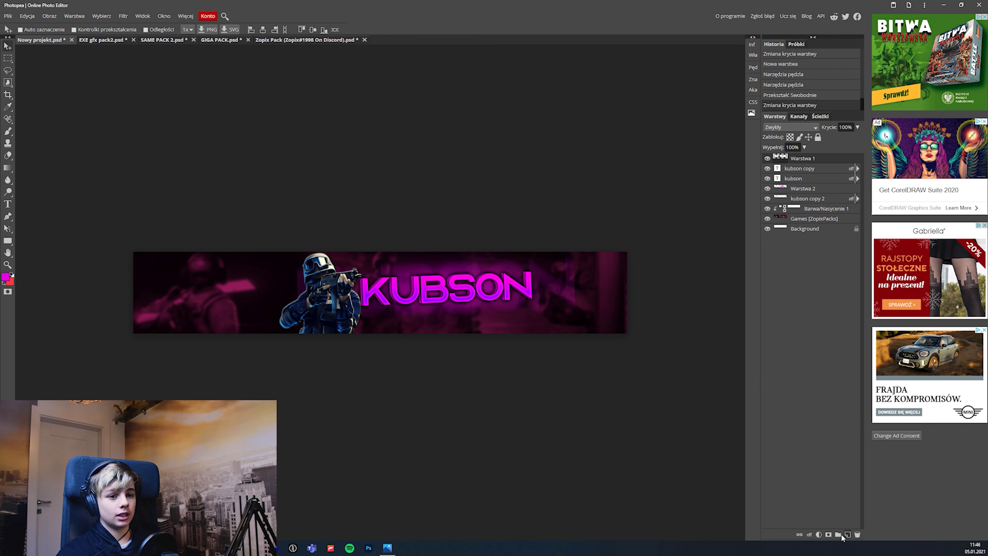
pyautogui.click(818, 535)
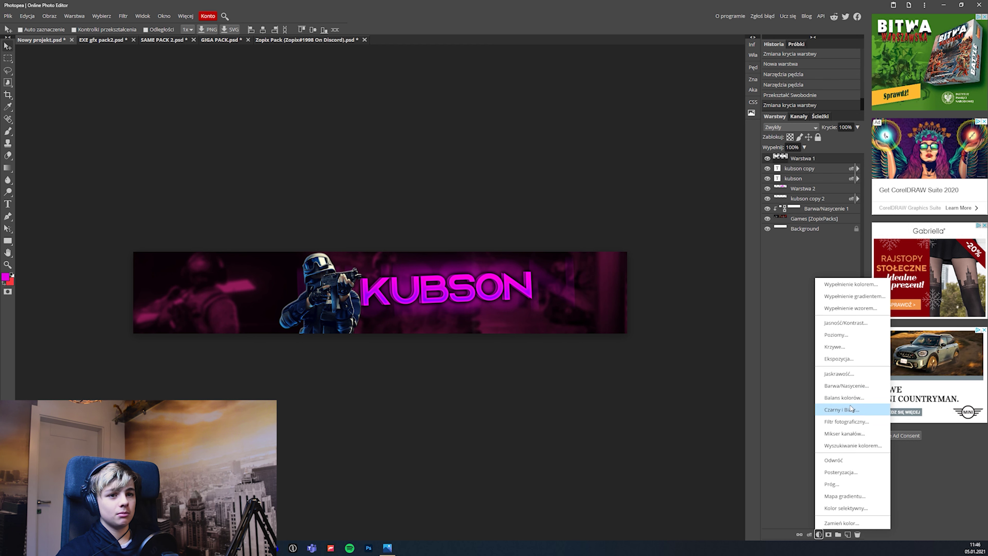
# - Add a colorized Hue/Saturation layer clipped to Warstwa 1: hue -50, saturation 100, lightness 1
pyautogui.click(844, 385)
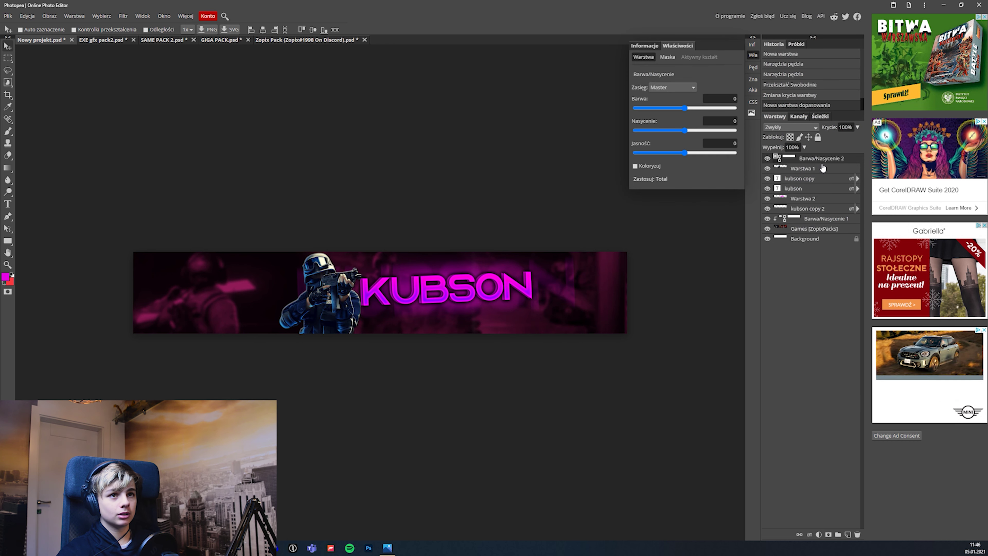
pyautogui.keyDown('alt'); pyautogui.click(822, 163); pyautogui.keyUp('alt')
pyautogui.click(636, 166)
pyautogui.moveTo(685, 130); pyautogui.dragTo(733, 130)
pyautogui.moveTo(685, 108)
pyautogui.mouseDown()
pyautogui.moveTo(714, 108)
pyautogui.moveTo(671, 106)
pyautogui.mouseUp()
pyautogui.moveTo(688, 154); pyautogui.dragTo(685, 152)
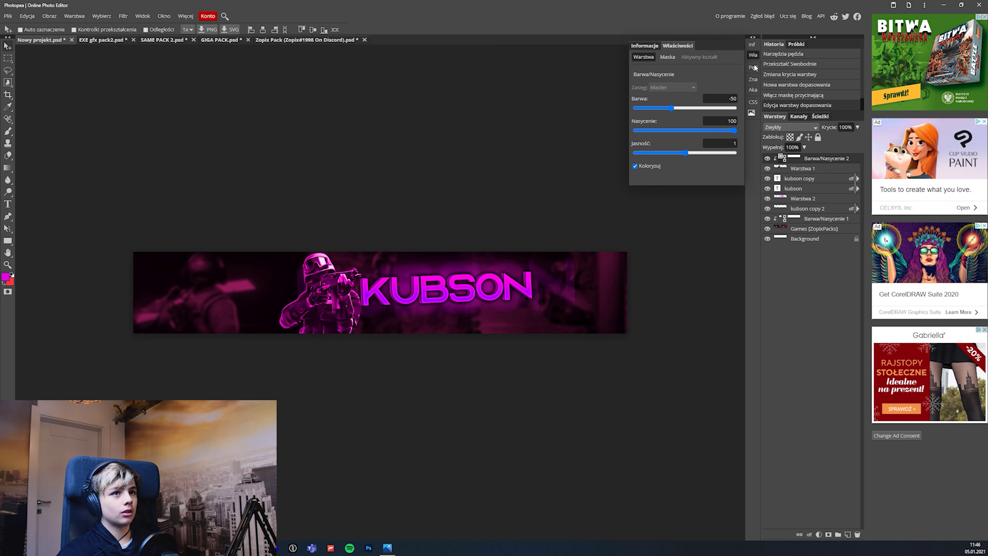
pyautogui.click(753, 55)
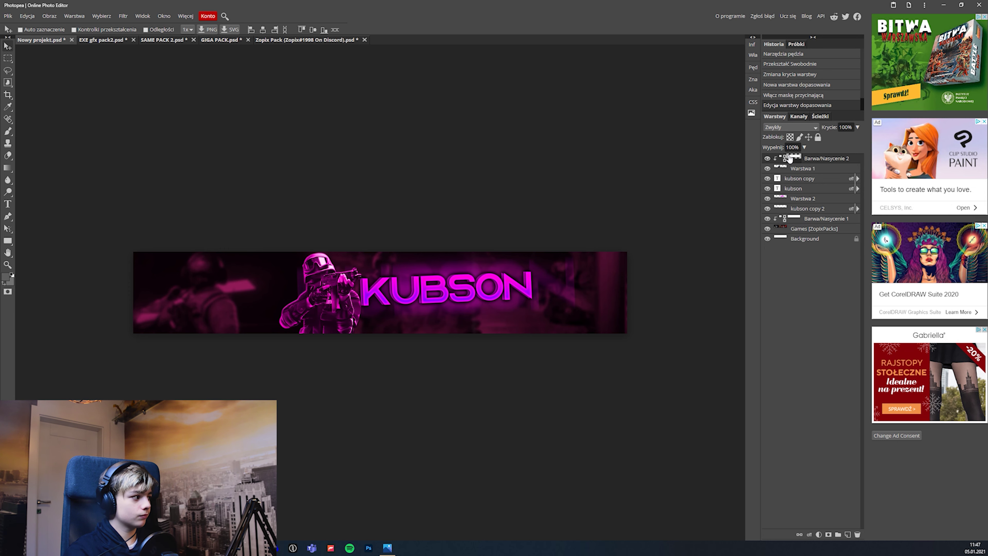
pyautogui.hotkey('ctrl', 'i')
# - Brush the inverted mask to restore the magenta tint on the soldier's helmet, arm and body
pyautogui.scroll(5, 389, 335)
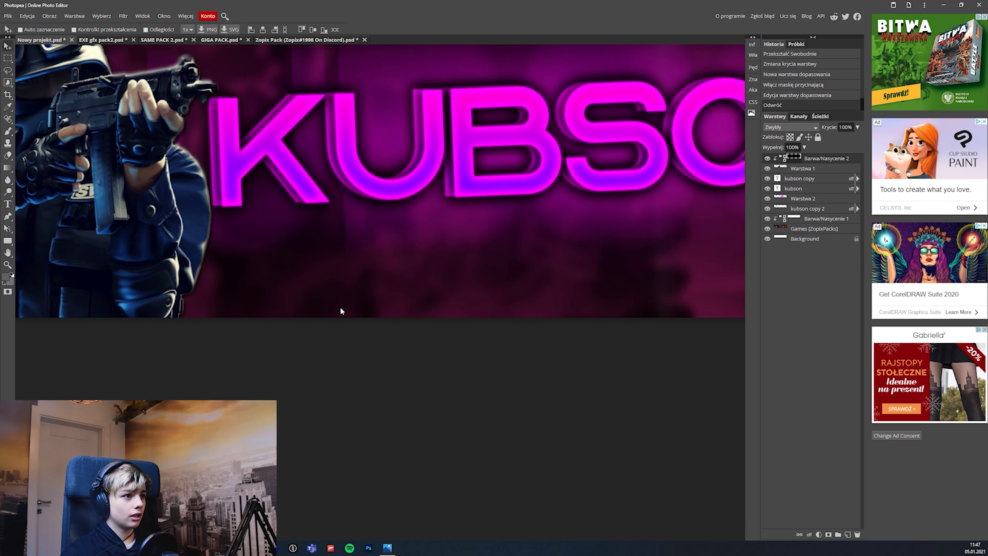
pyautogui.scroll(-4, 266, 266)
pyautogui.scroll(-1, 254, 266)
pyautogui.press('b')
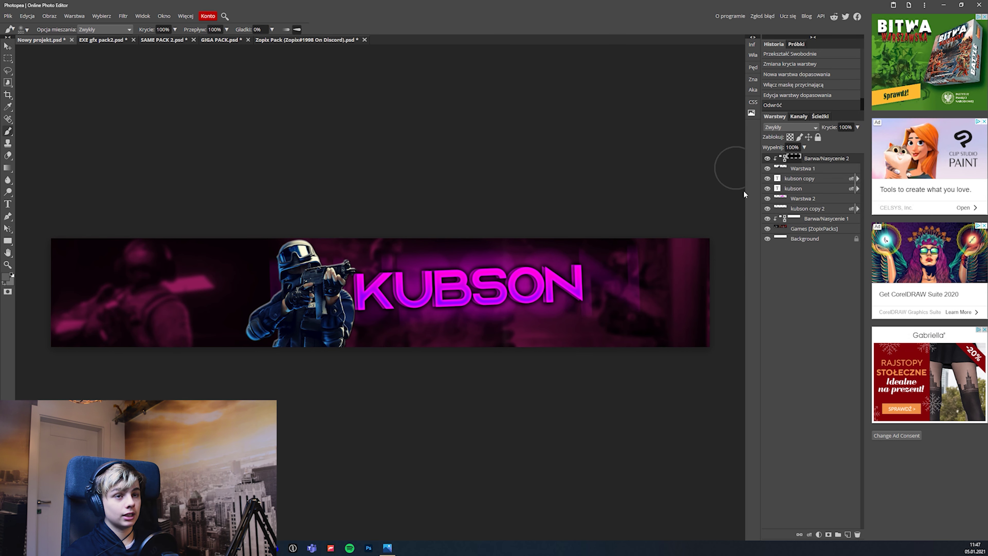
pyautogui.scroll(2, 428, 300)
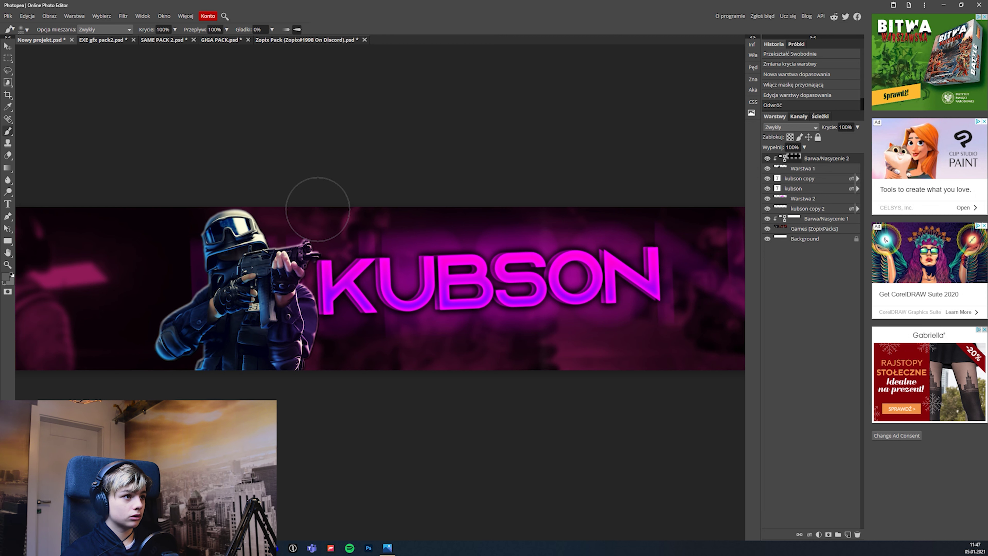
pyautogui.moveTo(265, 192); pyautogui.dragTo(247, 175)
pyautogui.moveTo(180, 222)
pyautogui.mouseDown()
pyautogui.moveTo(150, 366)
pyautogui.moveTo(170, 371)
pyautogui.mouseUp()
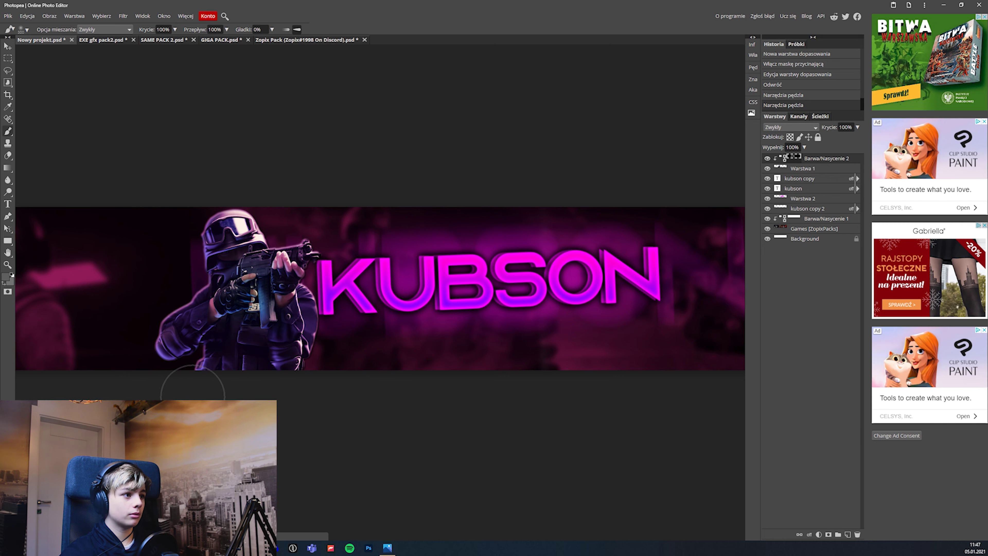
pyautogui.moveTo(339, 312); pyautogui.dragTo(358, 282)
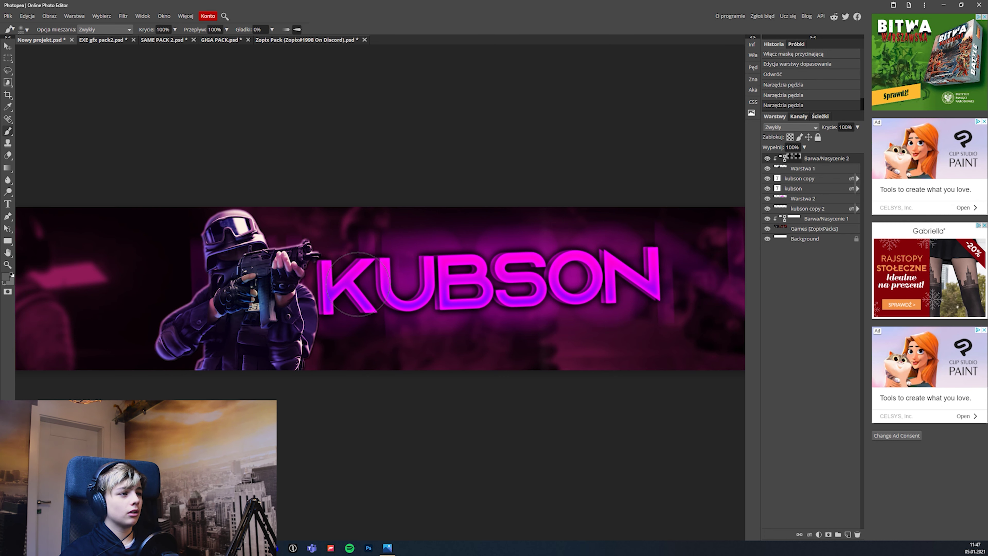
# - Select the Warstwa 1 soldier layer with the Move tool
pyautogui.press('v')
pyautogui.click(804, 169)
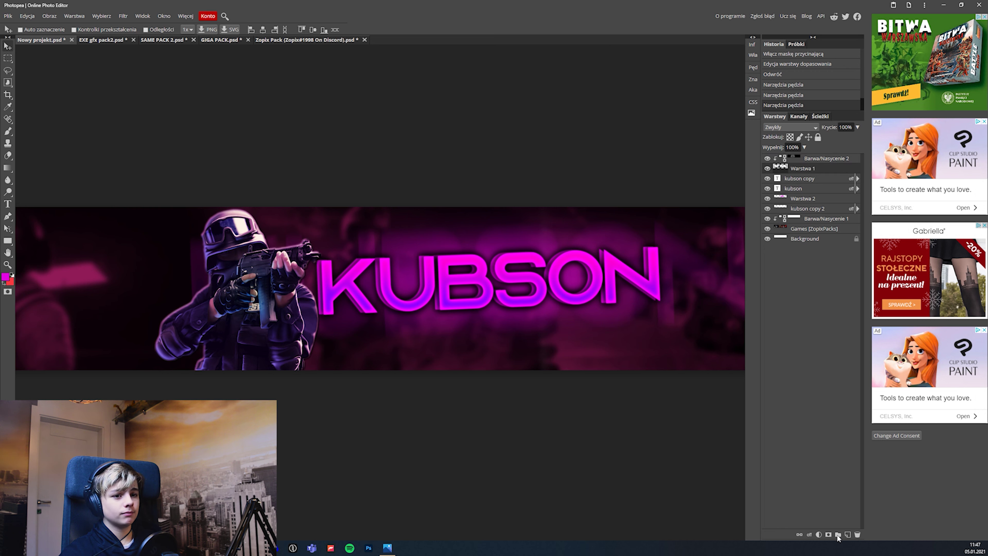
pyautogui.click(818, 535)
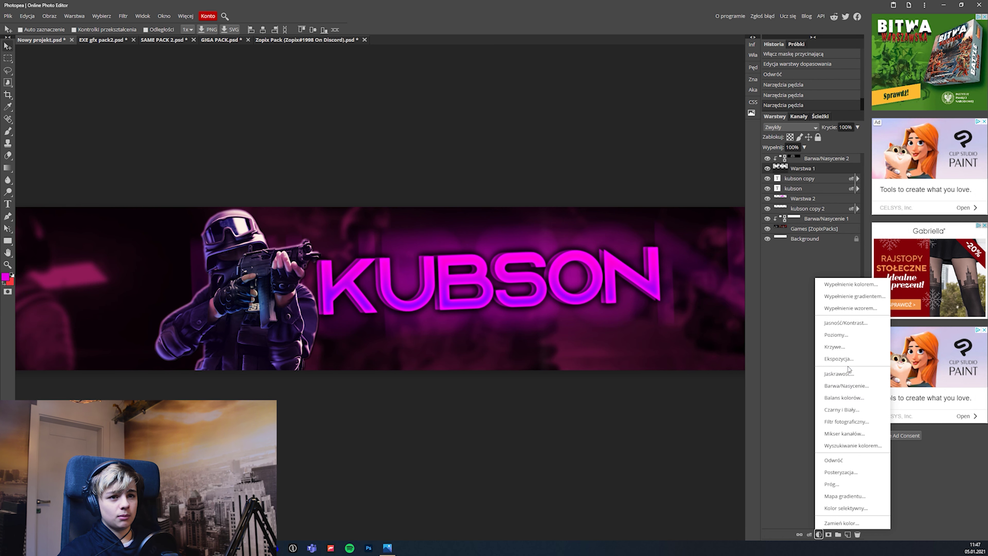
# - Add a Brightness/Contrast layer clipped to Warstwa 1, raising brightness and contrast
pyautogui.click(844, 322)
pyautogui.moveTo(684, 97); pyautogui.dragTo(711, 119)
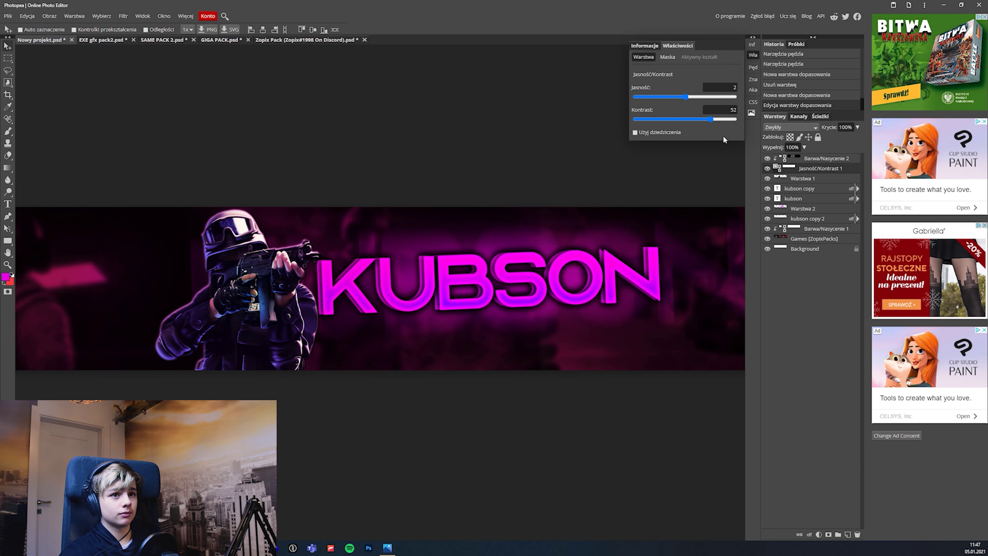
pyautogui.keyDown('alt'); pyautogui.click(820, 172); pyautogui.keyUp('alt')
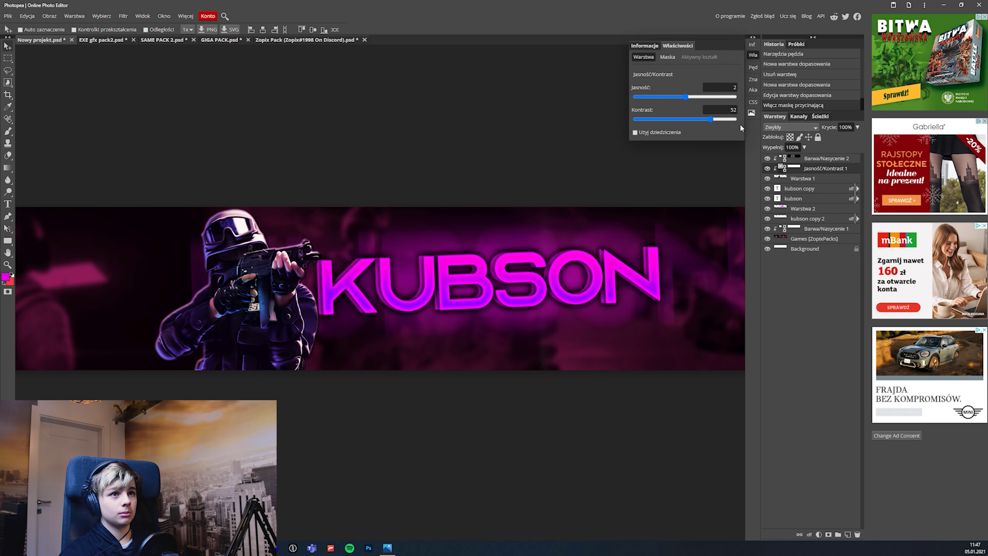
pyautogui.moveTo(710, 119)
pyautogui.mouseDown()
pyautogui.moveTo(721, 120)
pyautogui.moveTo(709, 119)
pyautogui.moveTo(707, 97)
pyautogui.moveTo(718, 96)
pyautogui.moveTo(724, 119)
pyautogui.moveTo(738, 119)
pyautogui.moveTo(714, 119)
pyautogui.moveTo(714, 96)
pyautogui.mouseUp()
pyautogui.click(757, 53)
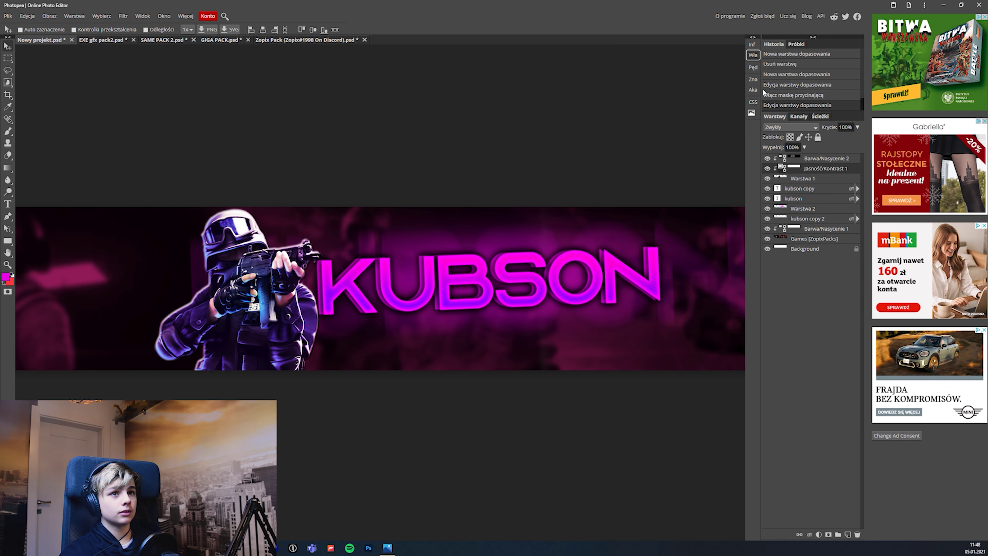
# - Check the whole banner and select the kubson copy layer
pyautogui.hotkey('ctrl', '-')
pyautogui.hotkey('ctrl', '+')
pyautogui.scroll(1, 369, 382)
pyautogui.scroll(-1, 342, 377)
pyautogui.scroll(1, 311, 375)
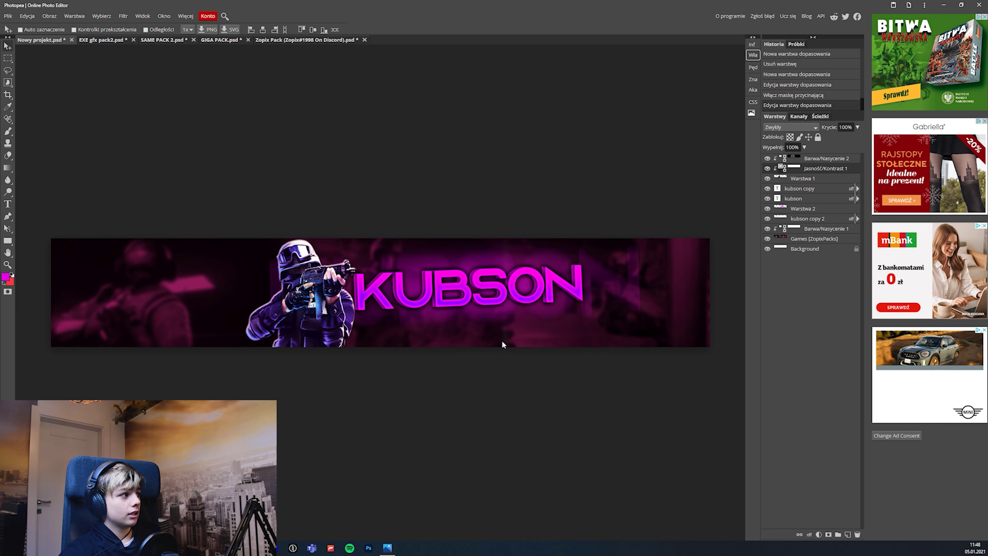
pyautogui.click(809, 188)
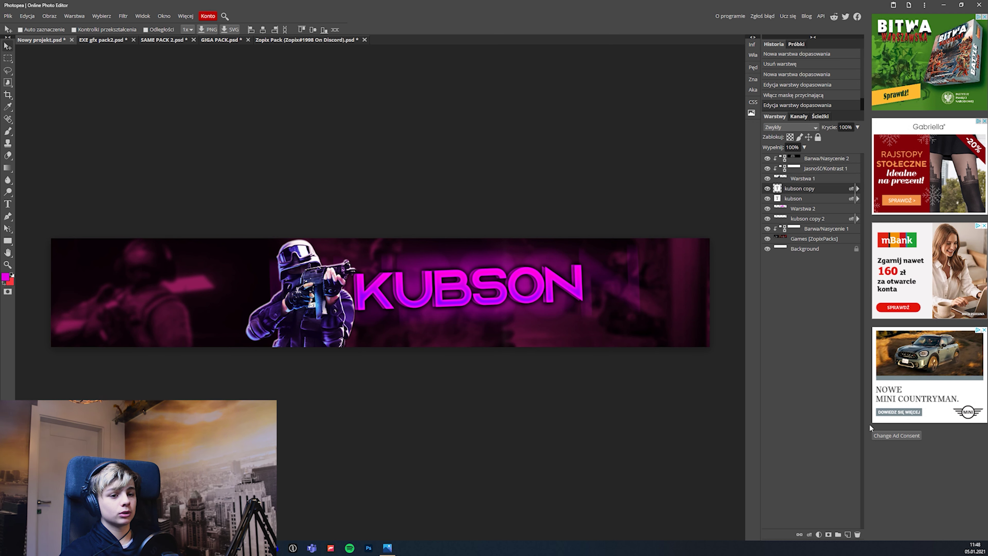
# - On a new layer, brush a purple glow beside and above the soldier
pyautogui.click(847, 534)
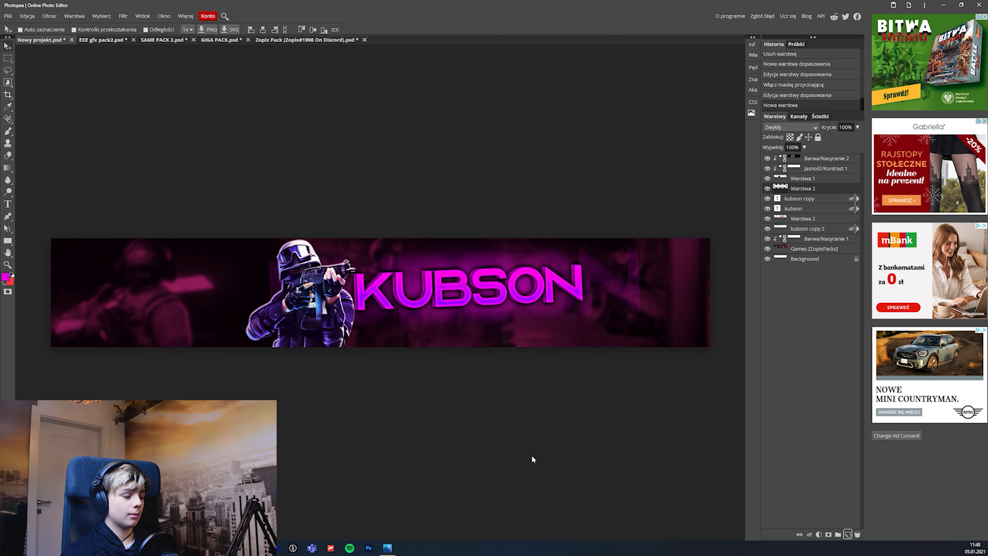
pyautogui.press('b')
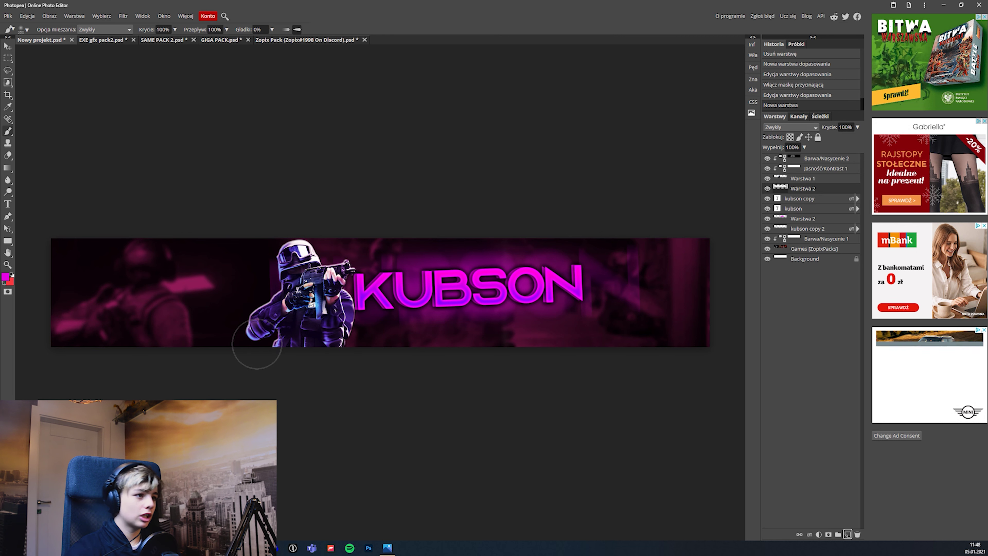
pyautogui.moveTo(309, 348); pyautogui.dragTo(312, 343)
pyautogui.moveTo(313, 341); pyautogui.dragTo(317, 331)
pyautogui.moveTo(317, 331); pyautogui.dragTo(317, 323)
pyautogui.moveTo(317, 323); pyautogui.dragTo(316, 278)
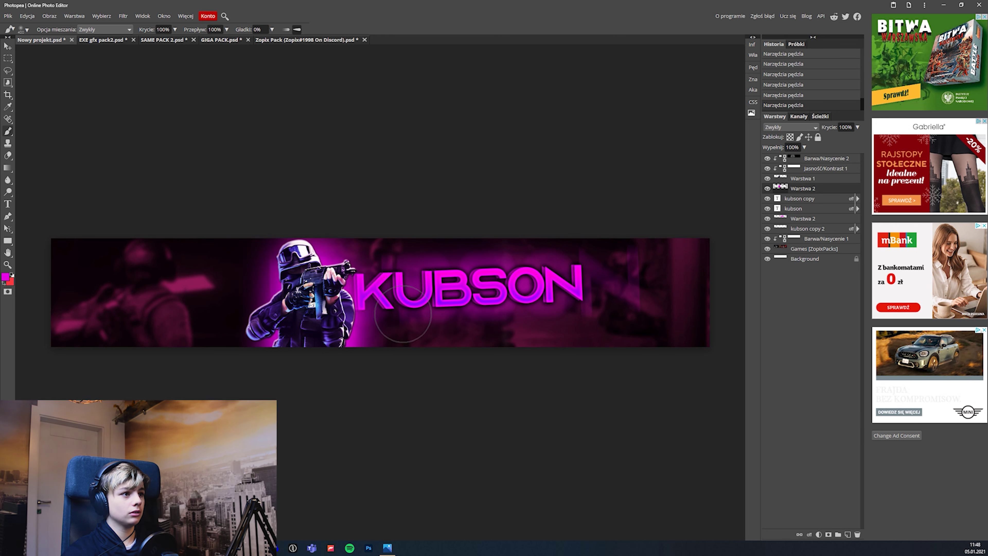
# - Fade the glow layer to 44% opacity and erase the excess purple
pyautogui.click(858, 128)
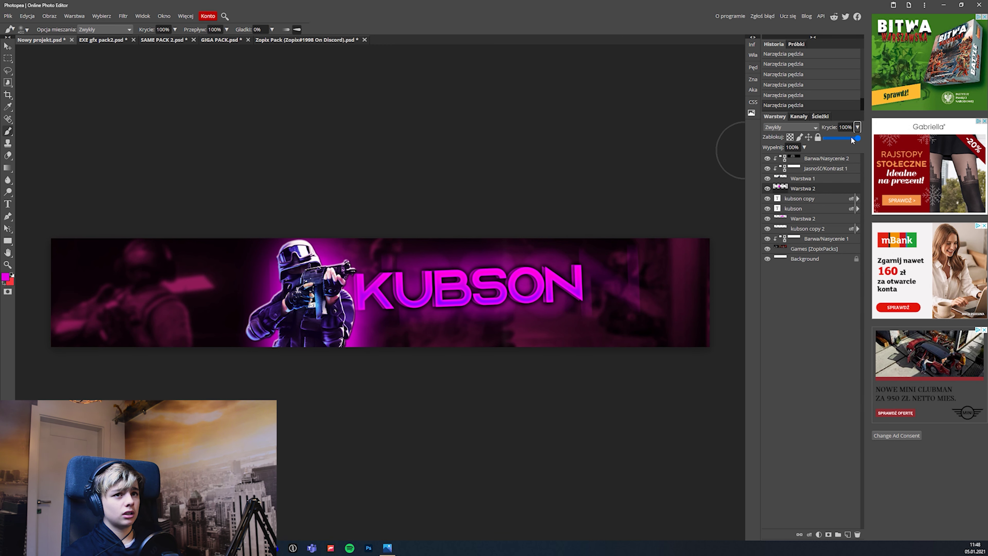
pyautogui.moveTo(858, 139); pyautogui.dragTo(840, 138)
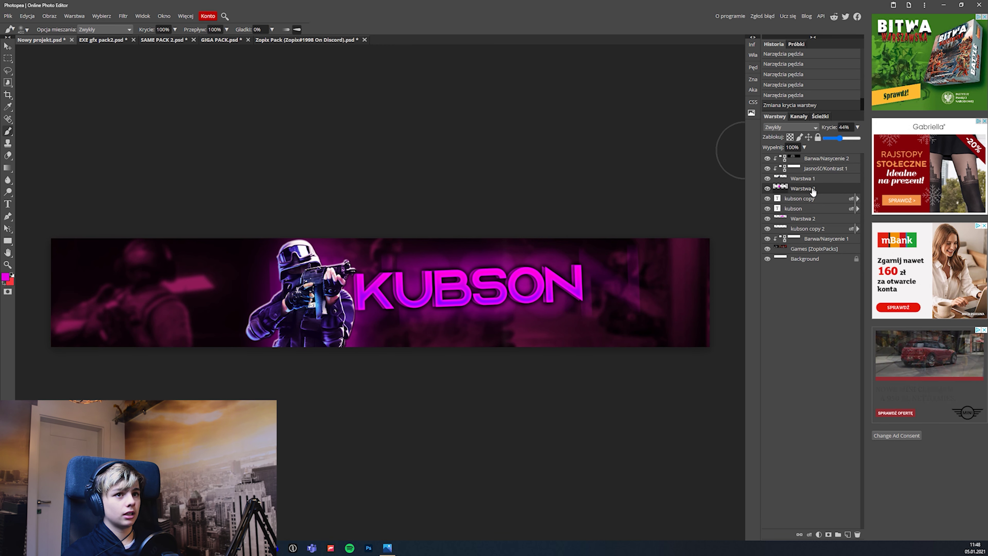
pyautogui.press('e')
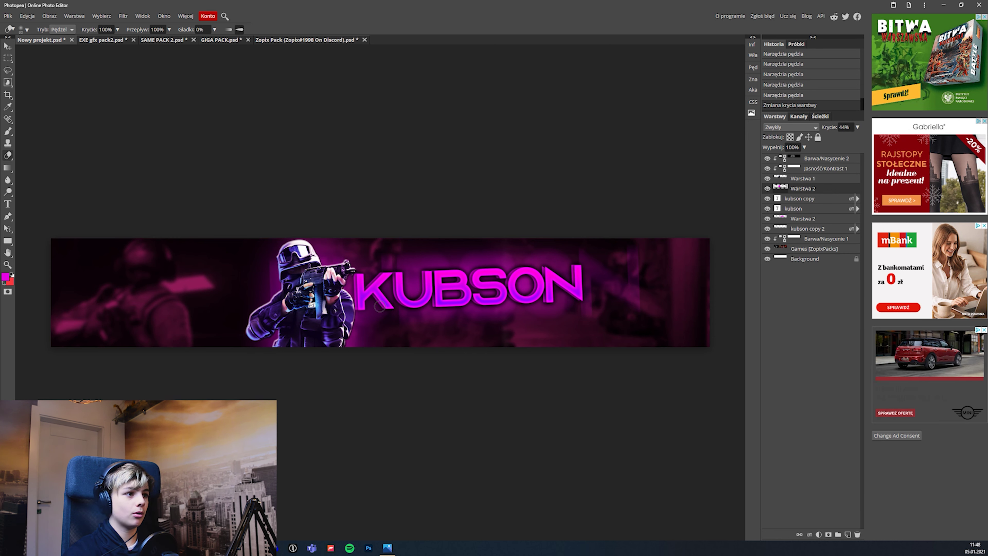
pyautogui.click(394, 315)
pyautogui.click(394, 315)
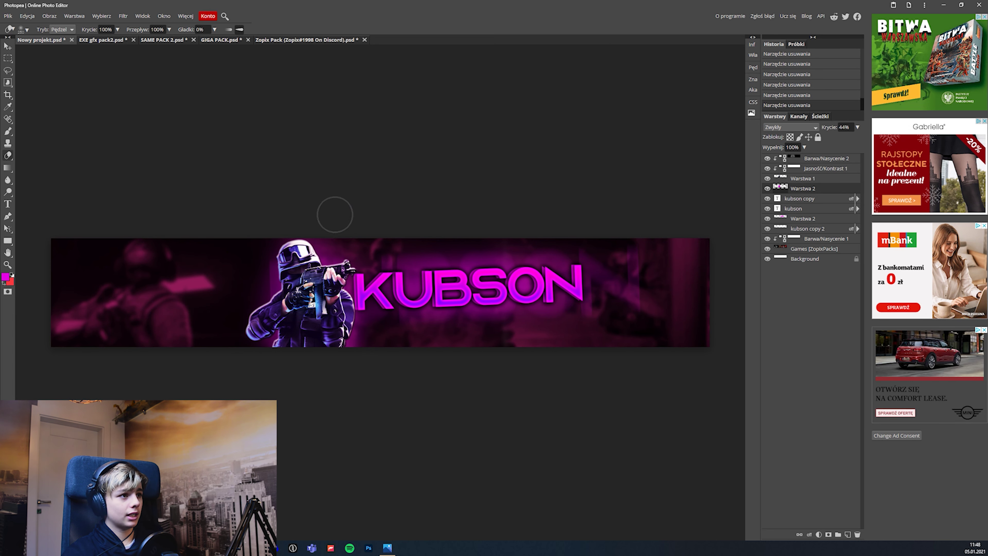
pyautogui.press('v')
pyautogui.hotkey('ctrl', '-')
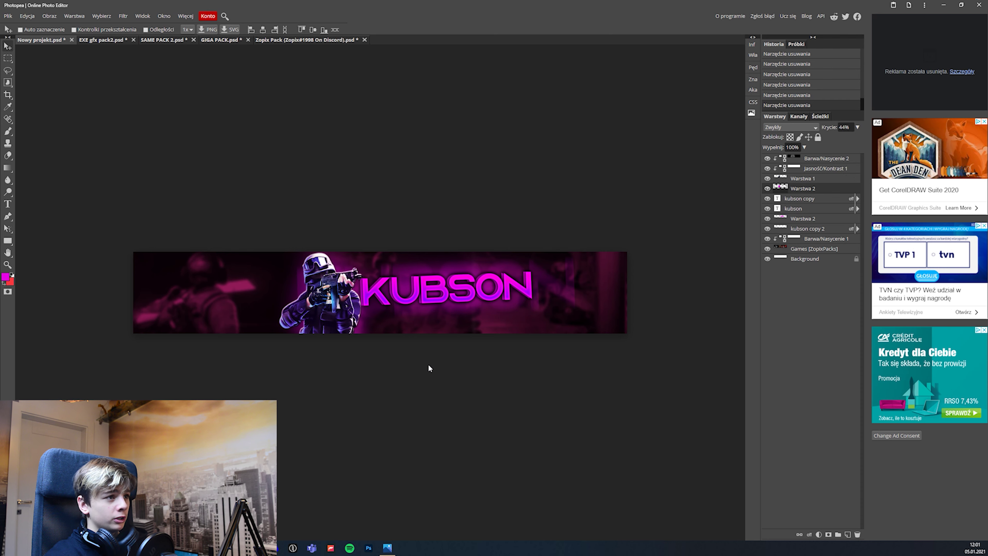
# - In GIGA PACK.psd, expand SMOKE&CLOUDS and preview smoke layers by toggling their visibility
pyautogui.hotkey('ctrl', '-')
pyautogui.hotkey('ctrl', '+')
pyautogui.hotkey('ctrl', '+')
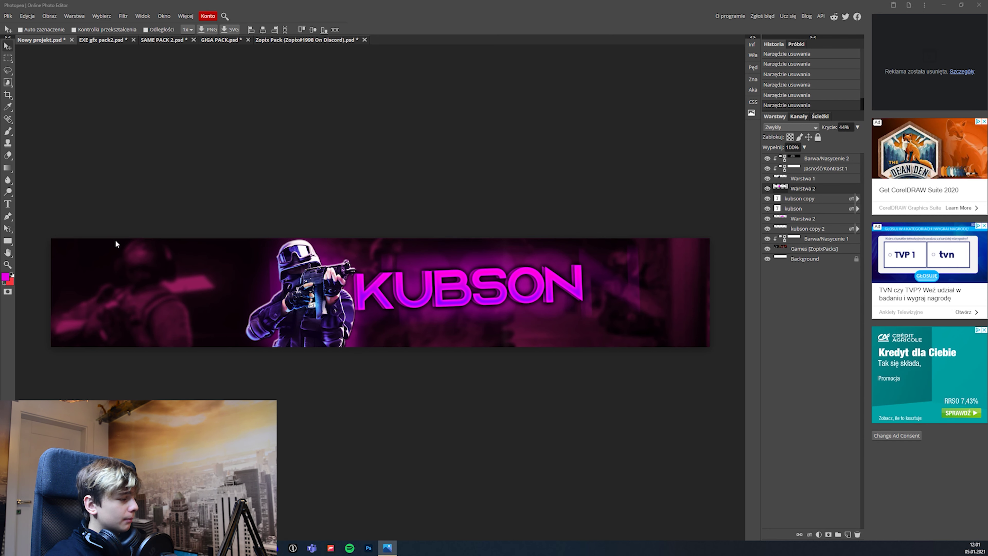
pyautogui.click(212, 41)
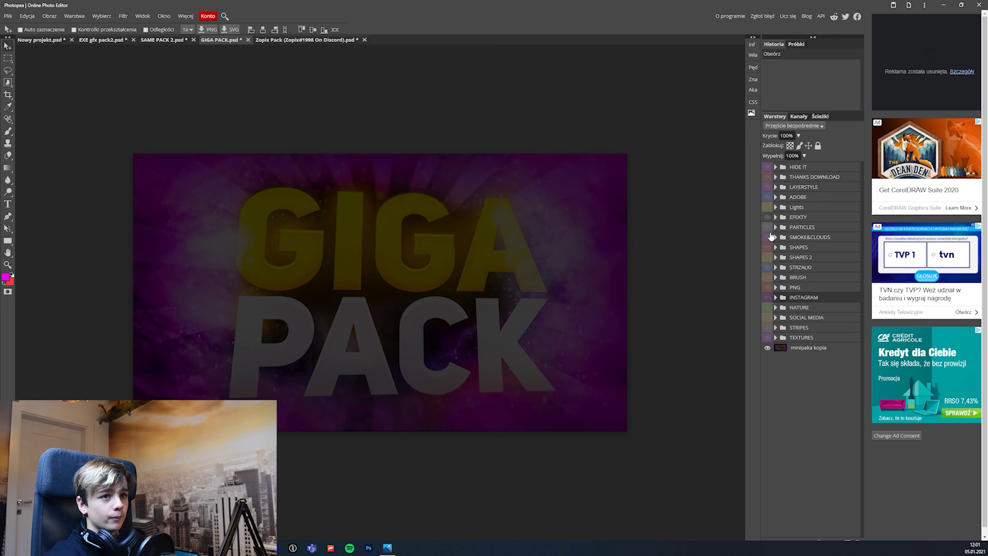
pyautogui.click(767, 237)
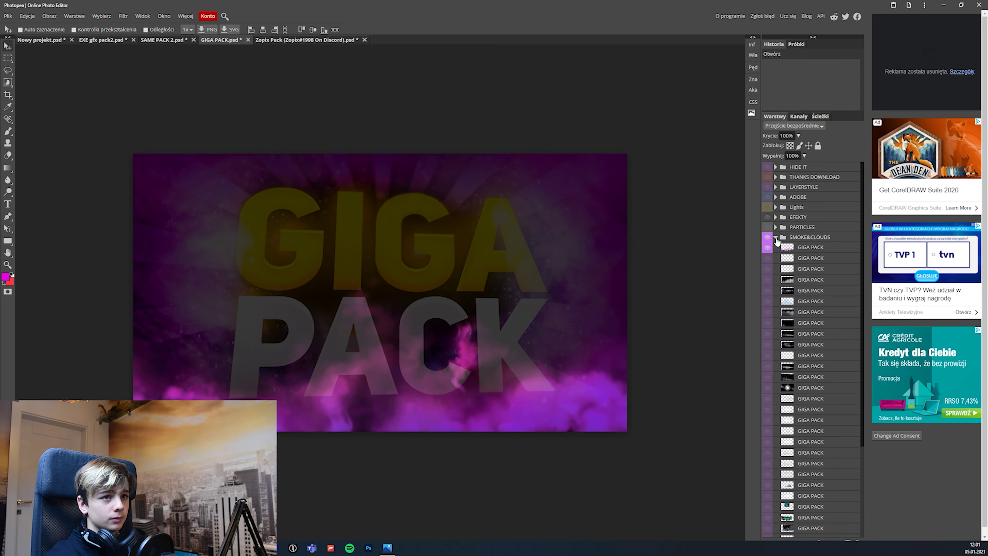
pyautogui.click(766, 247)
pyautogui.click(767, 279)
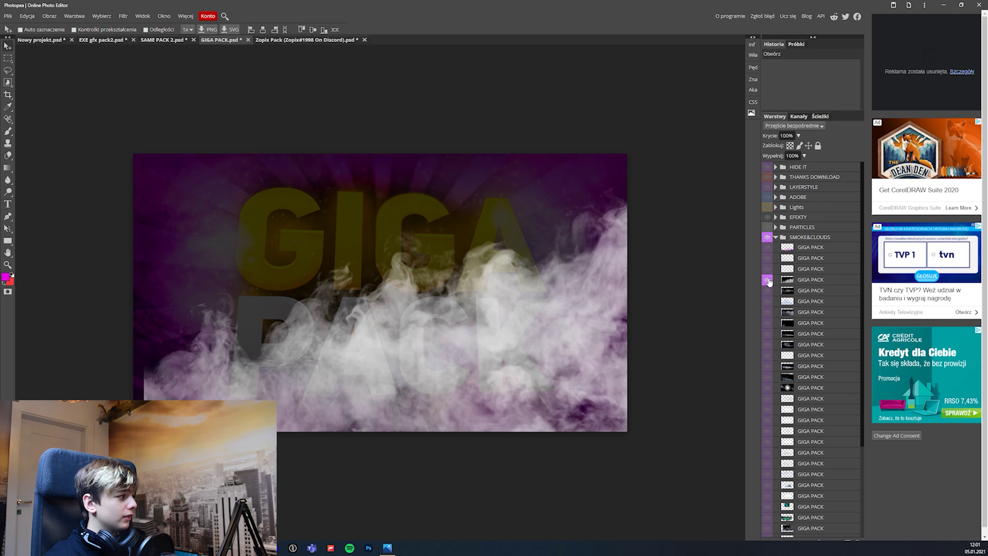
pyautogui.click(767, 280)
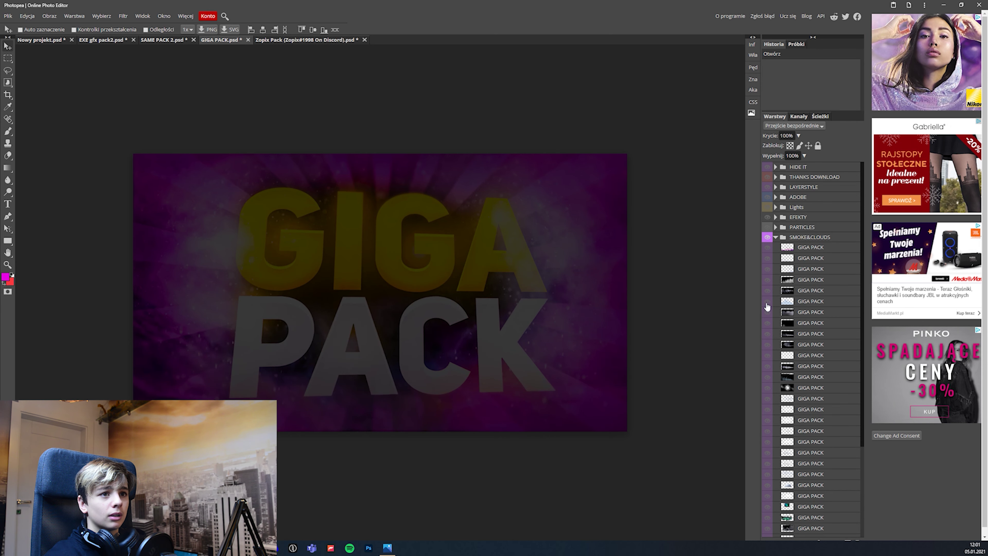
pyautogui.click(767, 378)
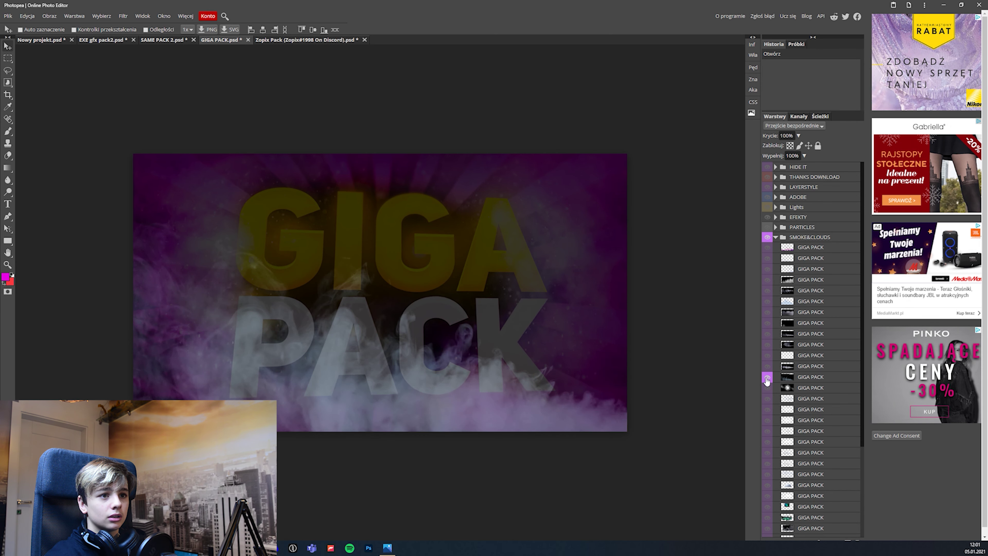
pyautogui.click(767, 378)
# - Select the fourth smoke layer and drag it onto the banner document tab
pyautogui.click(767, 279)
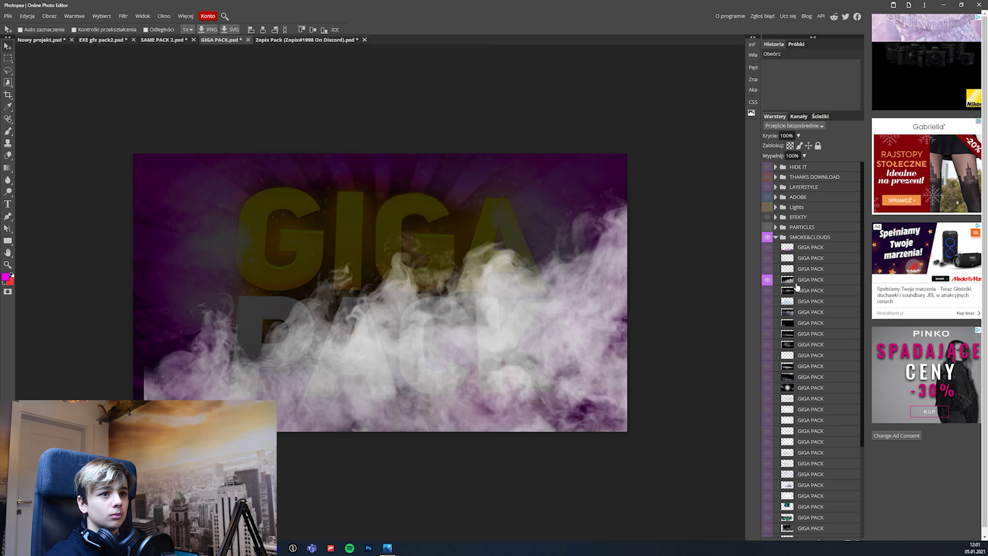
pyautogui.click(809, 280)
pyautogui.moveTo(809, 278); pyautogui.dragTo(66, 45)
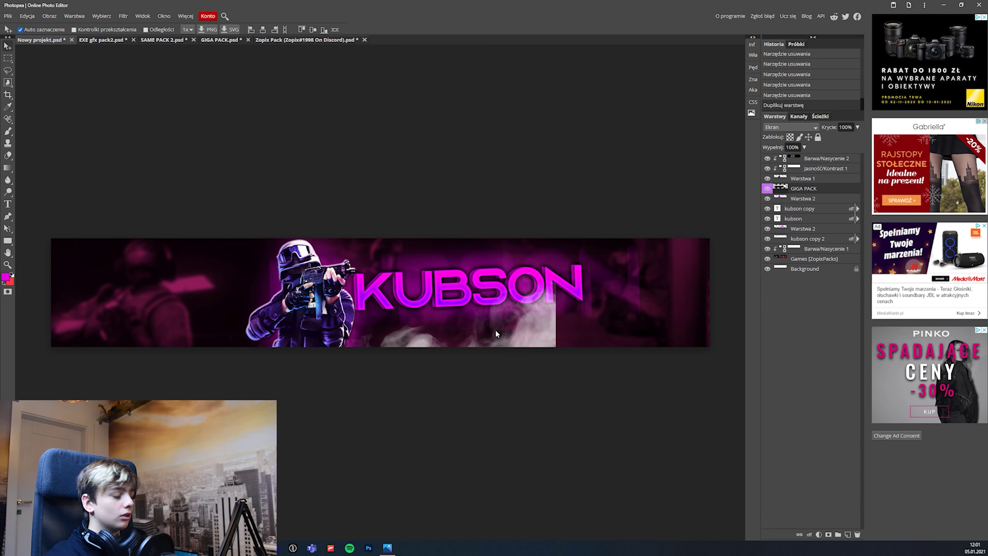
# - Drop the smoke into the banner and position it, slightly tilted, along the lower edge
pyautogui.moveTo(65, 41); pyautogui.dragTo(495, 330)
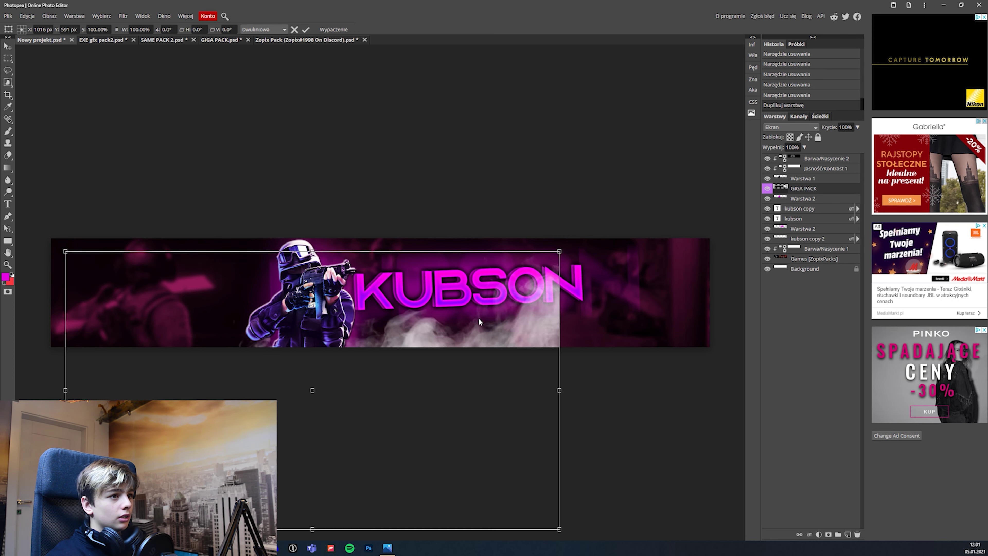
pyautogui.scroll(-3, 478, 318)
pyautogui.scroll(3, 407, 324)
pyautogui.moveTo(473, 341); pyautogui.dragTo(559, 322)
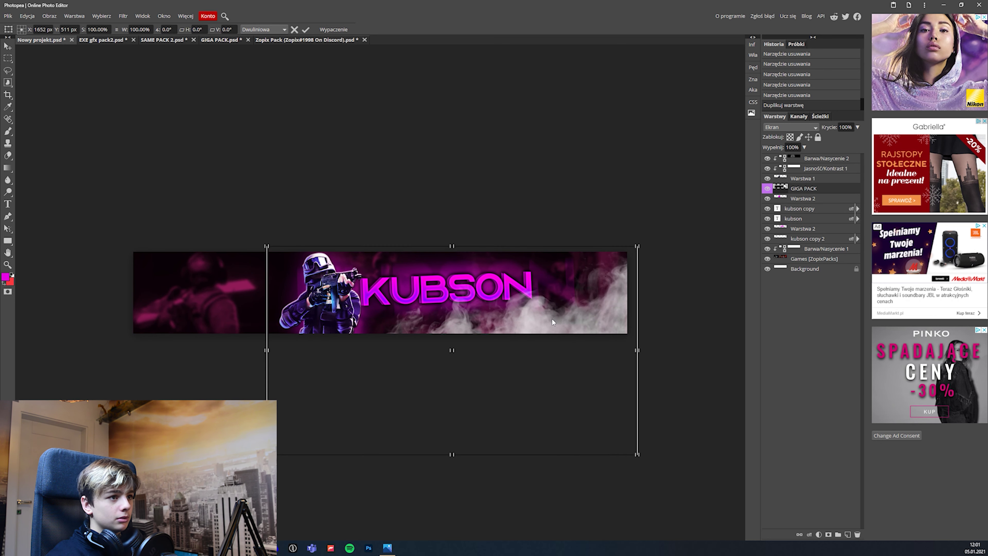
pyautogui.moveTo(640, 311); pyautogui.dragTo(648, 343)
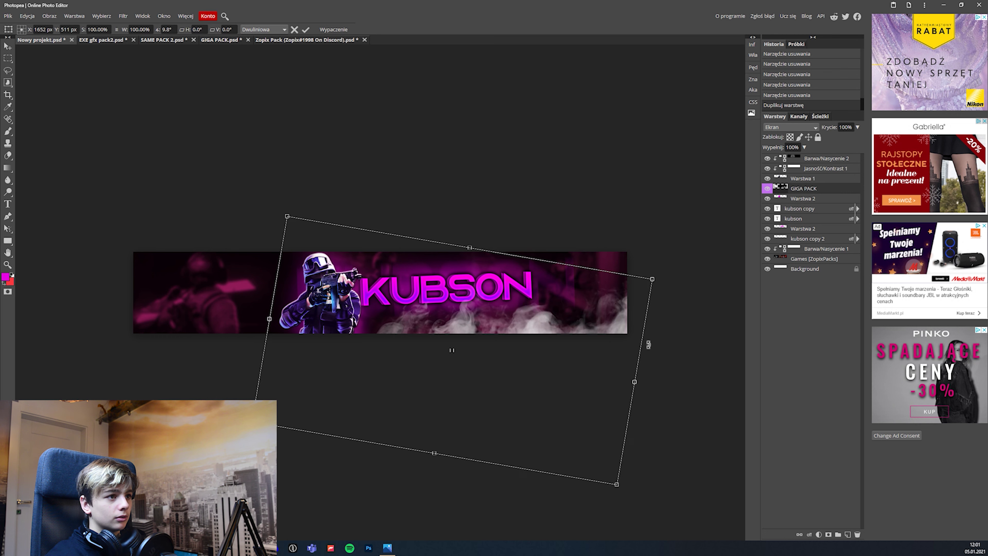
pyautogui.moveTo(569, 370); pyautogui.dragTo(570, 366)
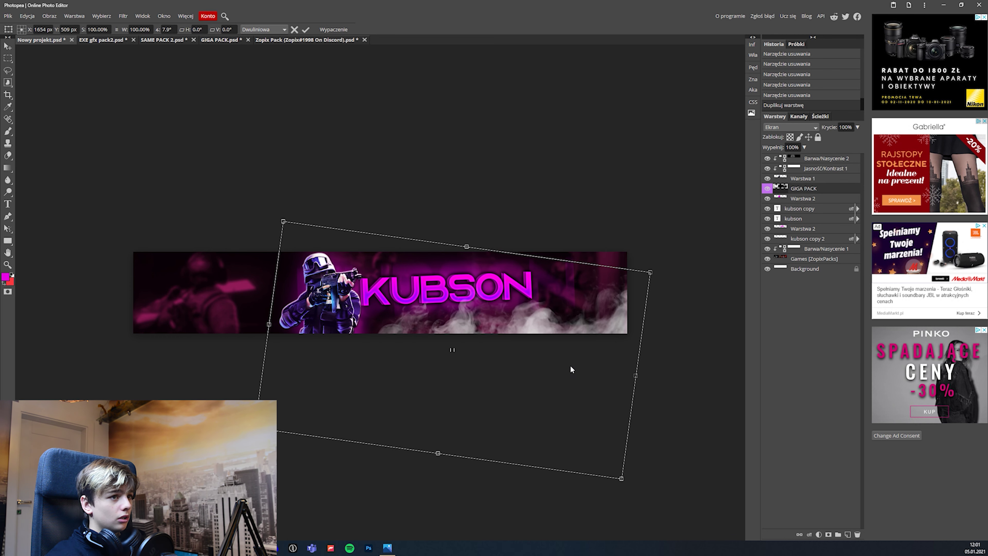
pyautogui.press('Return')
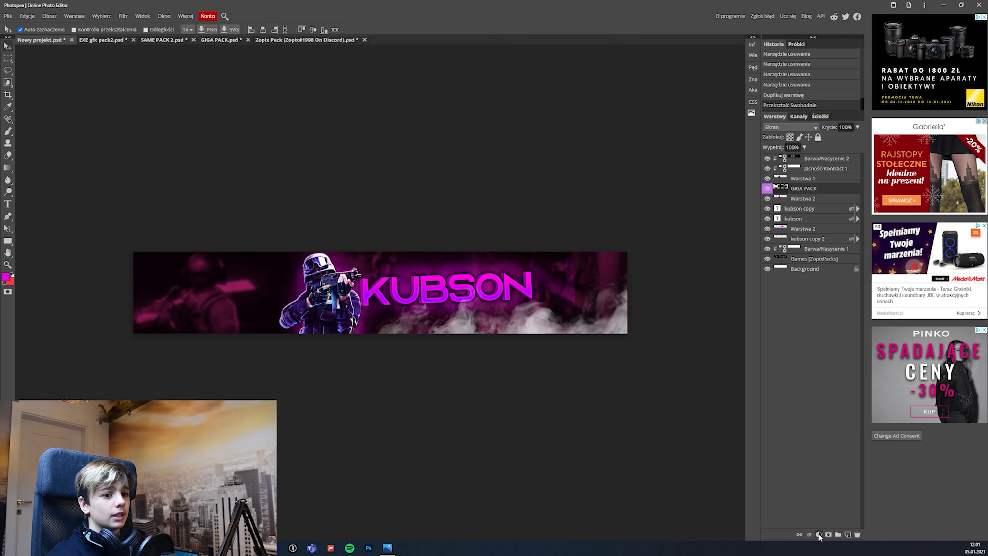
# - Tint the smoke with a clipped colorized Hue/Saturation: saturation 100, hue -58, lightness -59
pyautogui.click(819, 535)
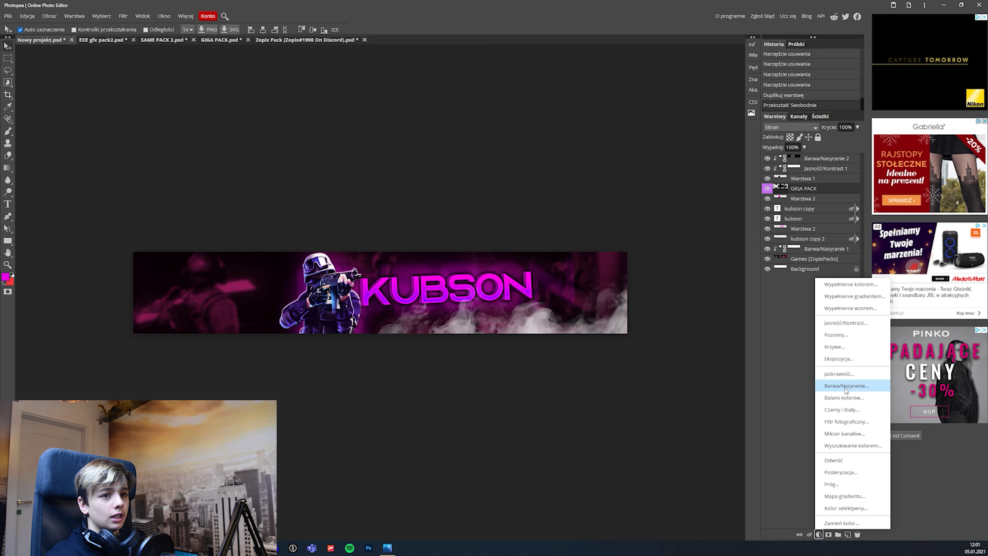
pyautogui.click(845, 386)
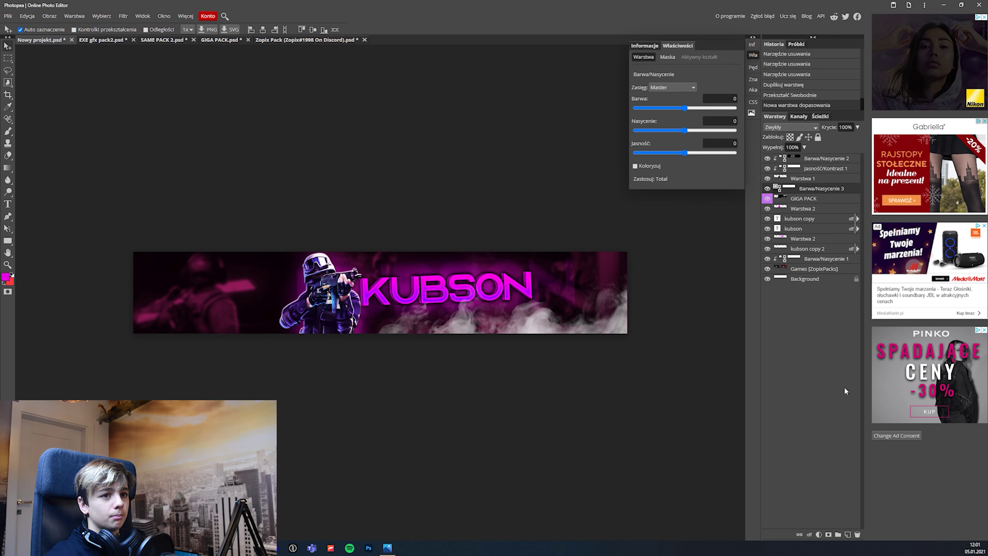
pyautogui.keyDown('alt'); pyautogui.click(817, 184); pyautogui.keyUp('alt')
pyautogui.click(636, 166)
pyautogui.moveTo(684, 131); pyautogui.dragTo(734, 130)
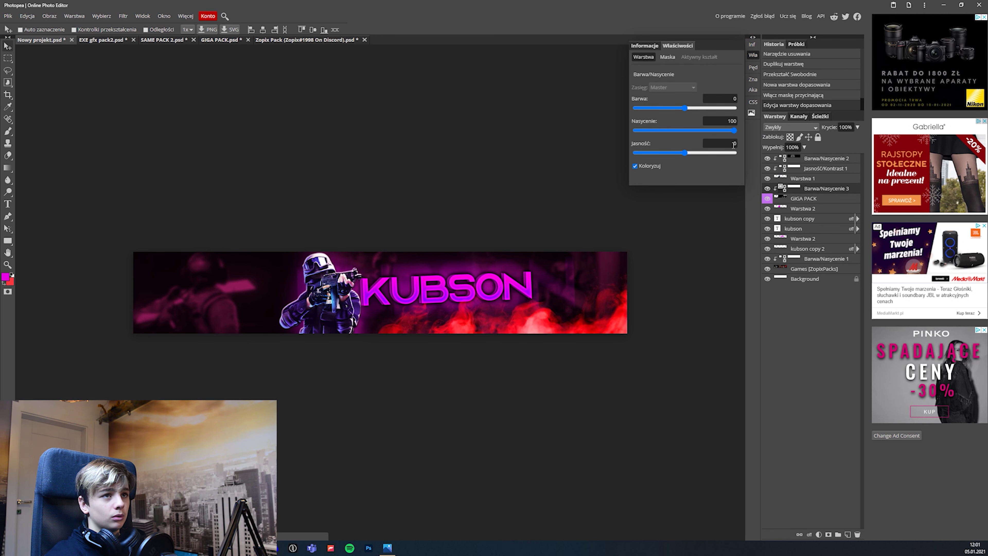
pyautogui.moveTo(683, 153); pyautogui.dragTo(662, 152)
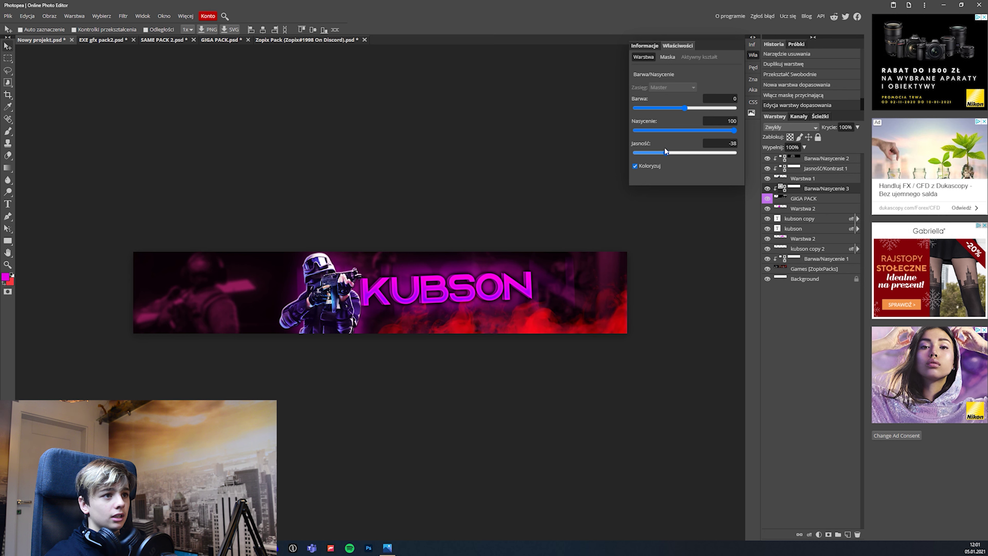
pyautogui.moveTo(684, 108)
pyautogui.mouseDown()
pyautogui.moveTo(694, 107)
pyautogui.moveTo(667, 99)
pyautogui.moveTo(669, 108)
pyautogui.mouseUp()
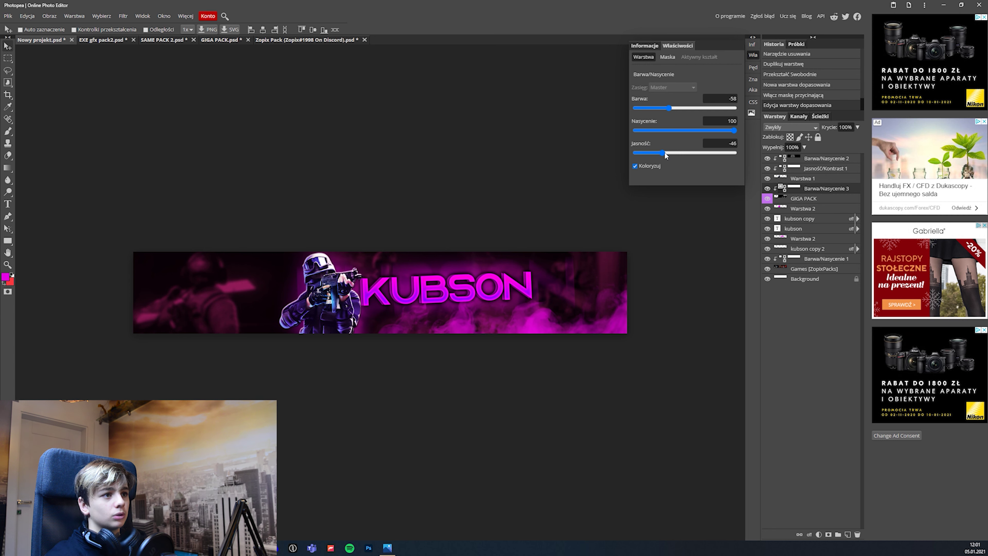
pyautogui.moveTo(663, 153); pyautogui.dragTo(655, 153)
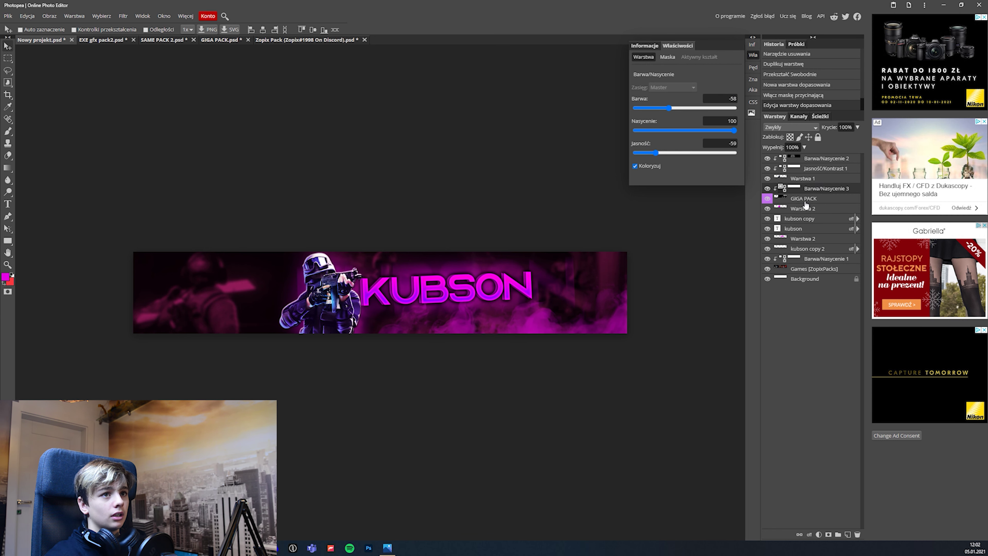
pyautogui.click(753, 55)
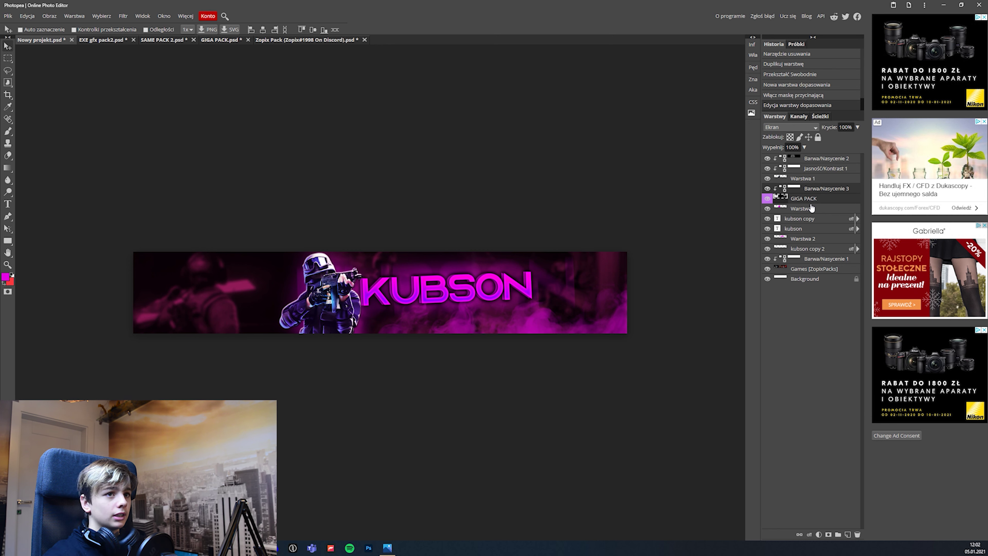
pyautogui.hotkey('ctrl', 'j')
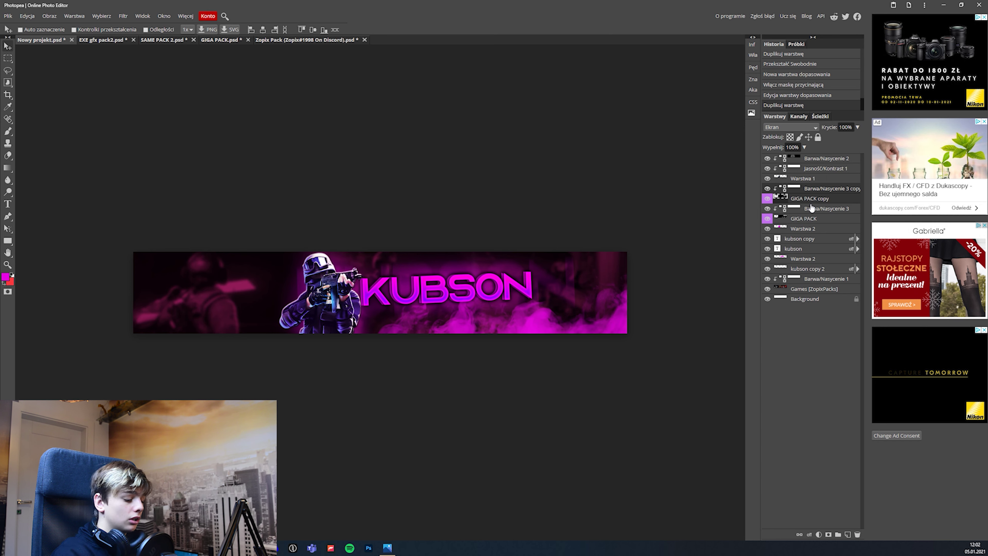
# - Mirror the duplicated smoke horizontally and move it over the banner's left side
pyautogui.click(34, 18)
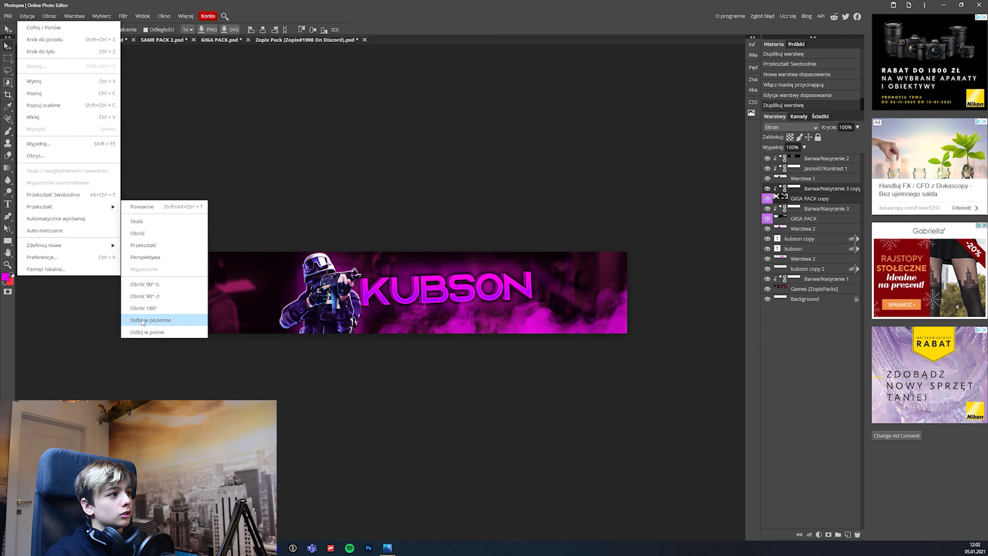
pyautogui.click(143, 320)
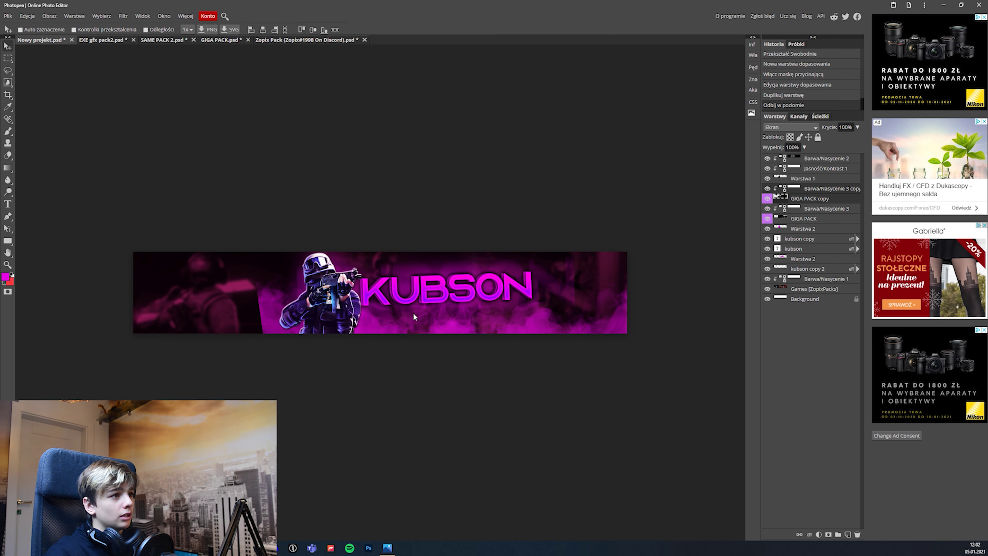
pyautogui.moveTo(427, 322); pyautogui.dragTo(267, 320)
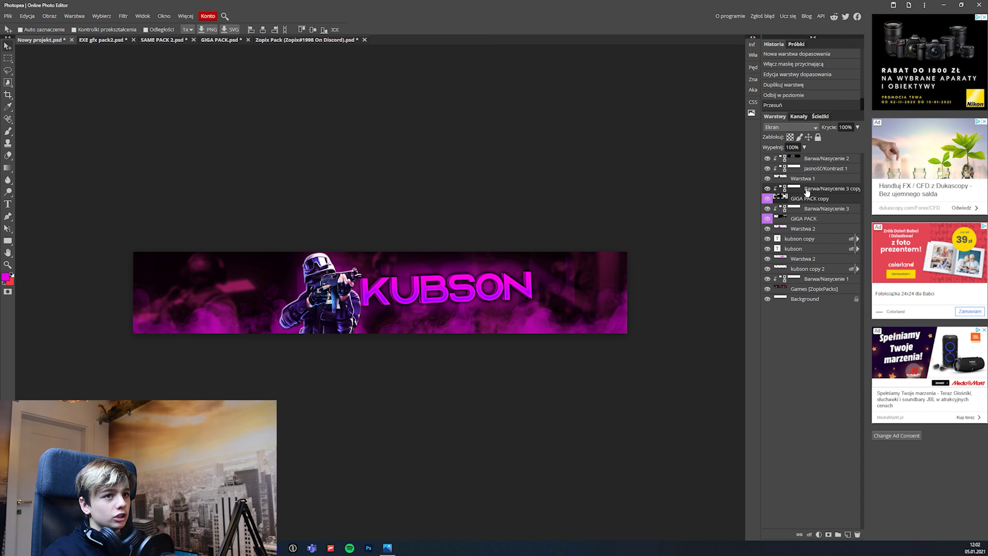
# - Duplicate the smoke and its tint again, placing the tint adjustment copy at the top of the stack
pyautogui.hotkey('ctrl', 'j')
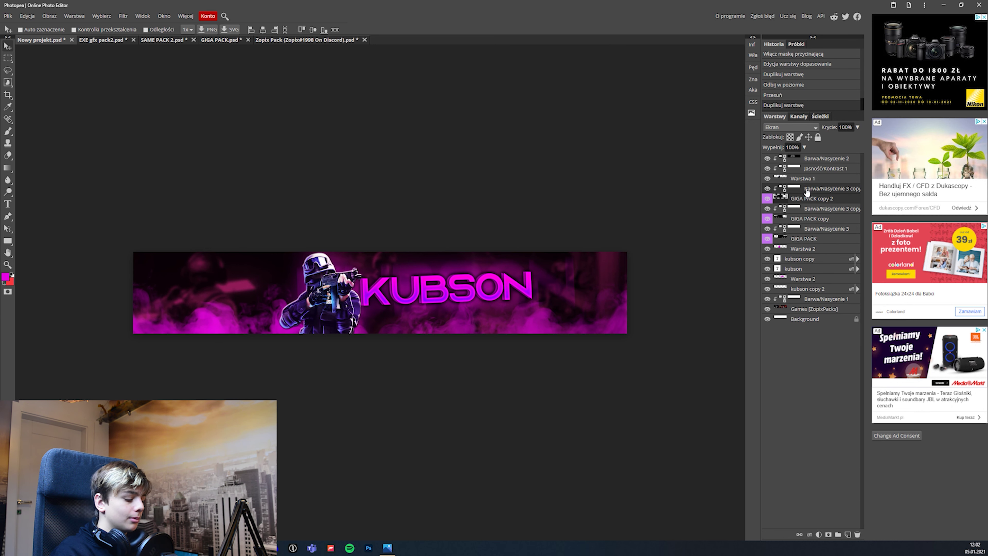
pyautogui.hotkey('ctrl', 't')
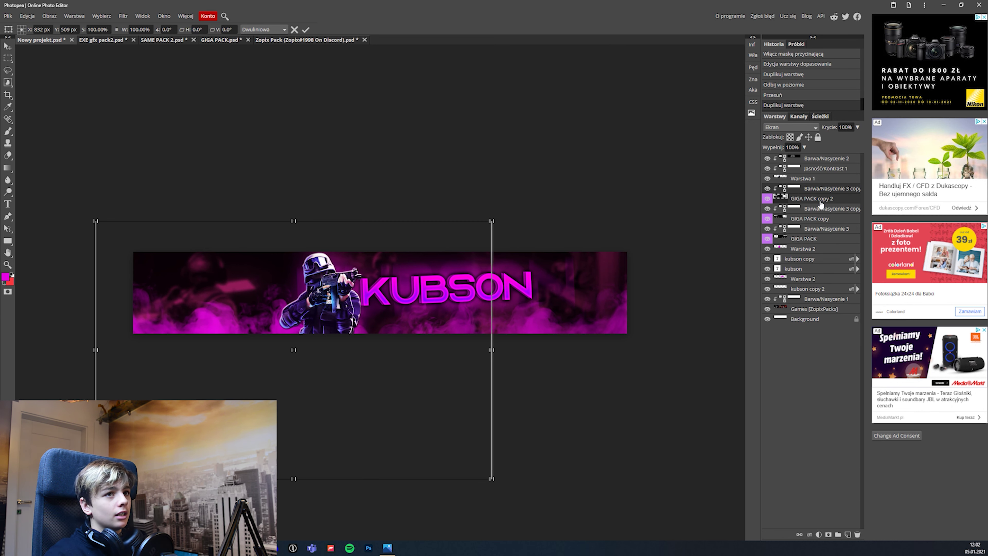
pyautogui.moveTo(816, 191); pyautogui.dragTo(818, 156)
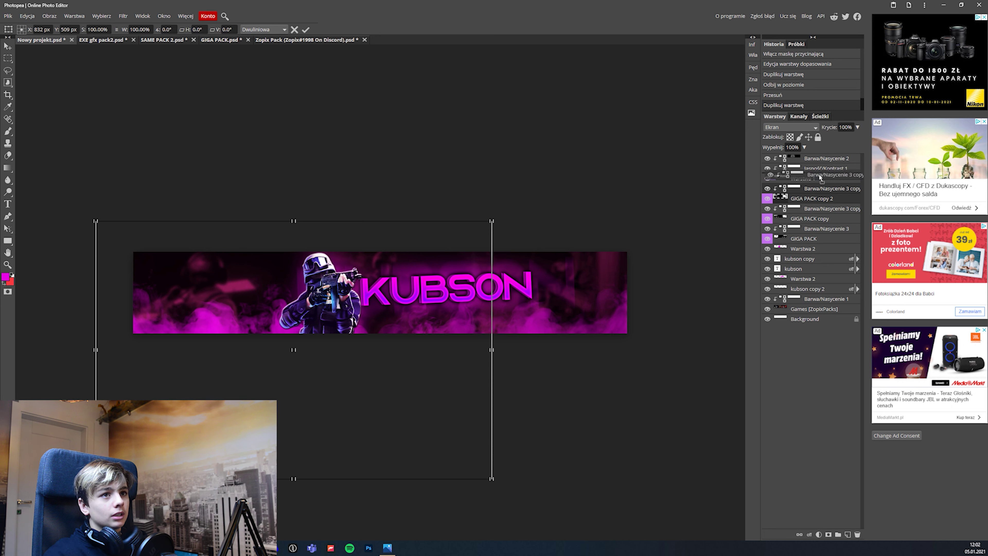
pyautogui.moveTo(817, 153); pyautogui.dragTo(818, 151)
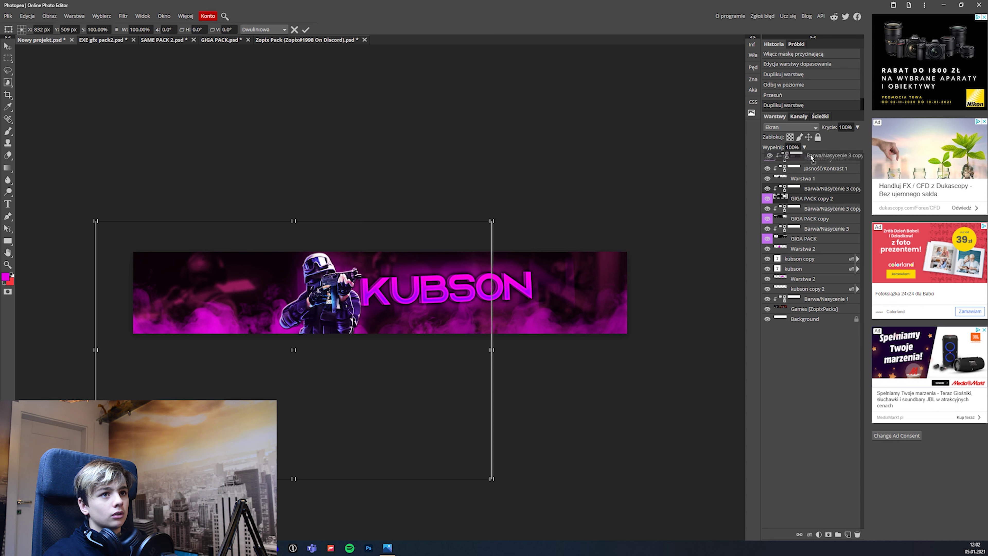
pyautogui.moveTo(812, 158); pyautogui.dragTo(812, 163)
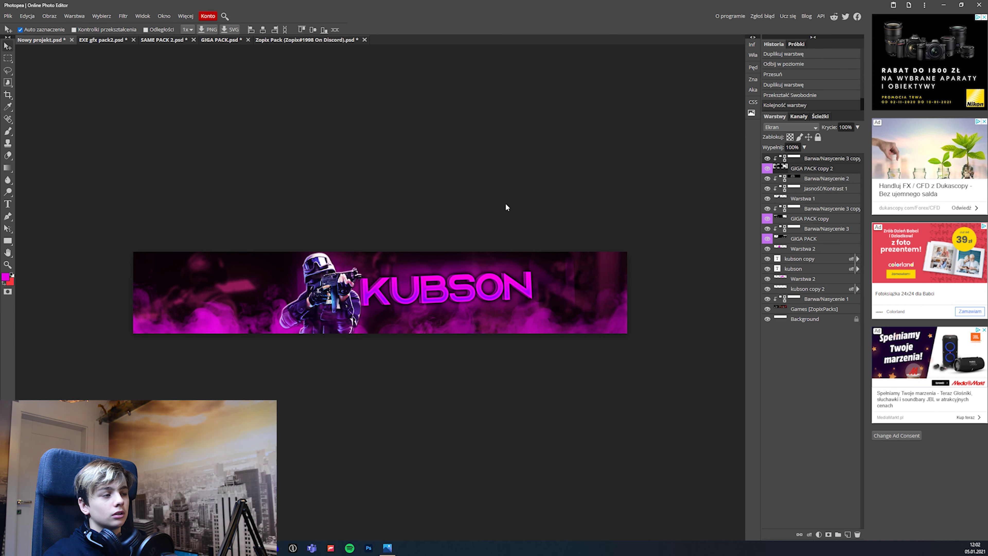
pyautogui.scroll(3, 377, 292)
pyautogui.scroll(-1, 377, 292)
# - Transform the new smoke copy, shifting it right and slightly down, and commit
pyautogui.hotkey('ctrl', 't')
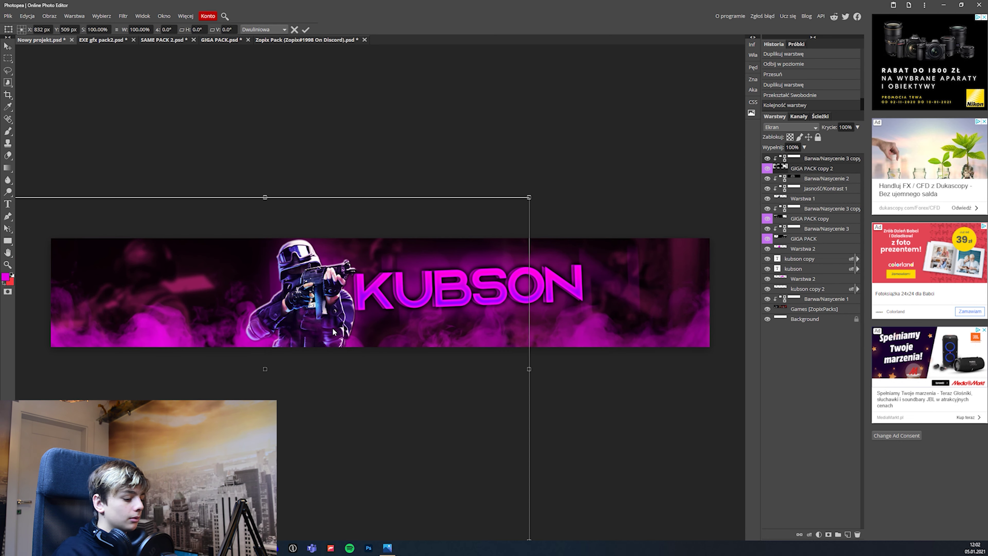
pyautogui.moveTo(320, 386)
pyautogui.mouseDown()
pyautogui.moveTo(423, 386)
pyautogui.moveTo(429, 358)
pyautogui.mouseUp()
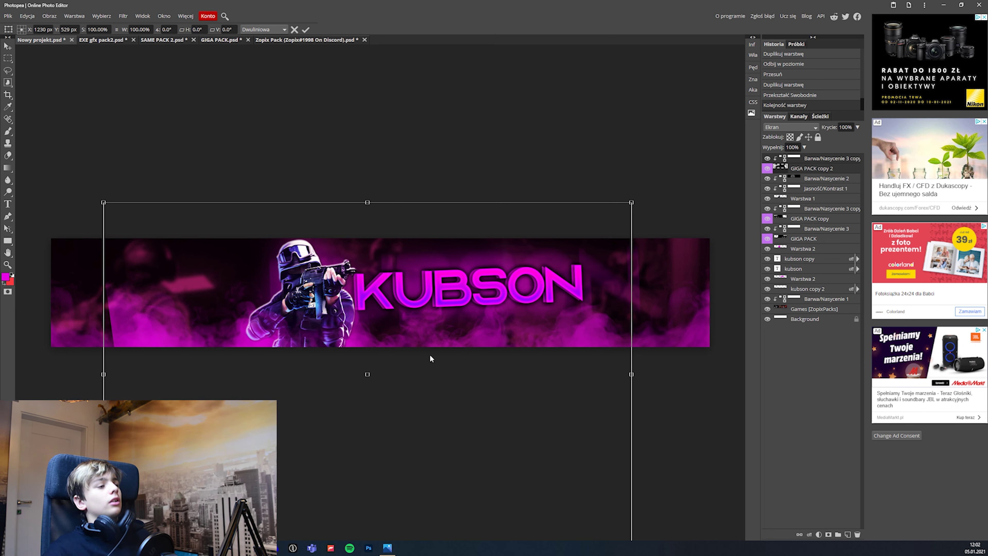
pyautogui.moveTo(423, 364); pyautogui.dragTo(423, 364)
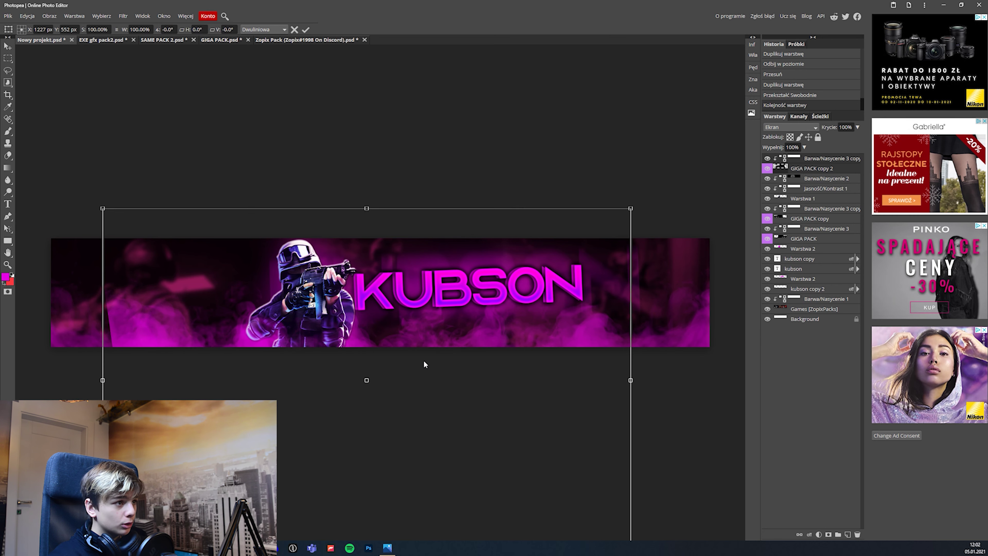
pyautogui.scroll(2, 334, 357)
pyautogui.moveTo(375, 362)
pyautogui.mouseDown()
pyautogui.moveTo(569, 388)
pyautogui.moveTo(362, 399)
pyautogui.moveTo(352, 387)
pyautogui.mouseUp()
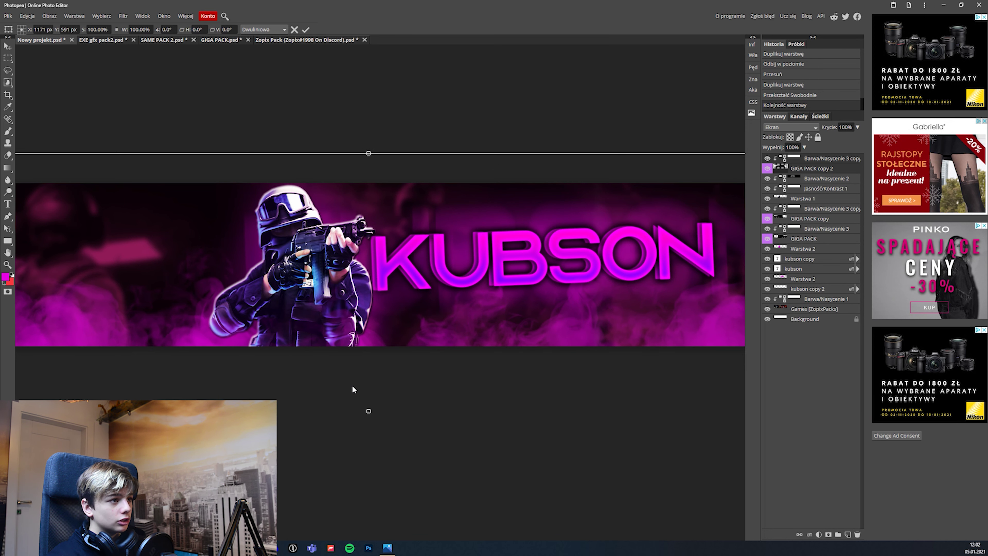
pyautogui.press('Return')
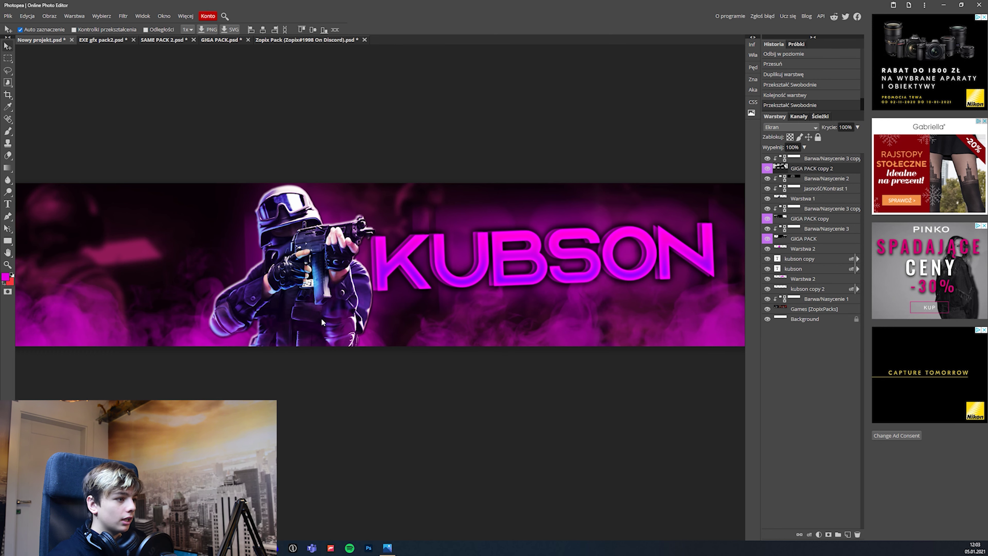
pyautogui.press('e')
pyautogui.hotkey('ctrl', '-')
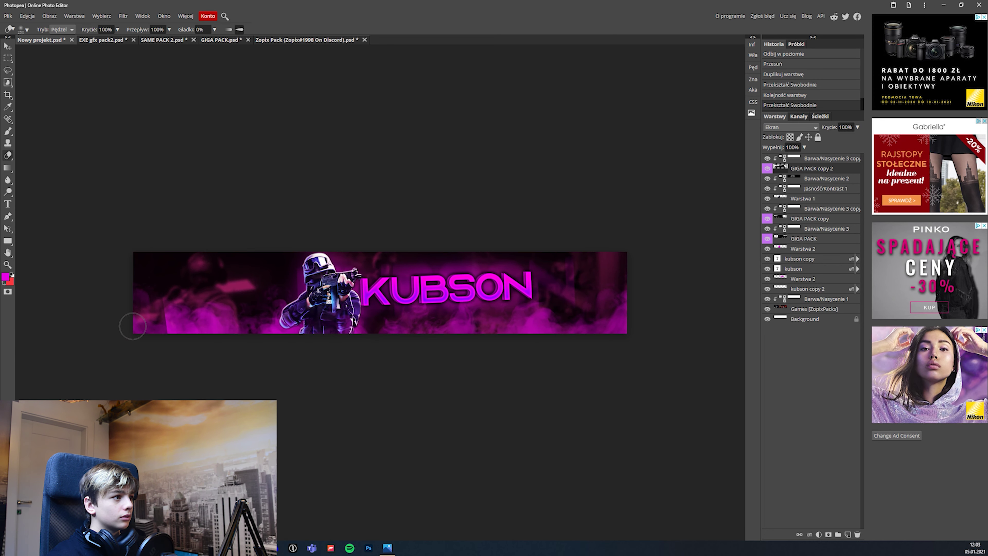
# - Erase GIGA PACK copy 2 smoke on the left edge, beside the soldier and near the K
pyautogui.hotkey('ctrl', '+')
pyautogui.moveTo(93, 284); pyautogui.dragTo(94, 343)
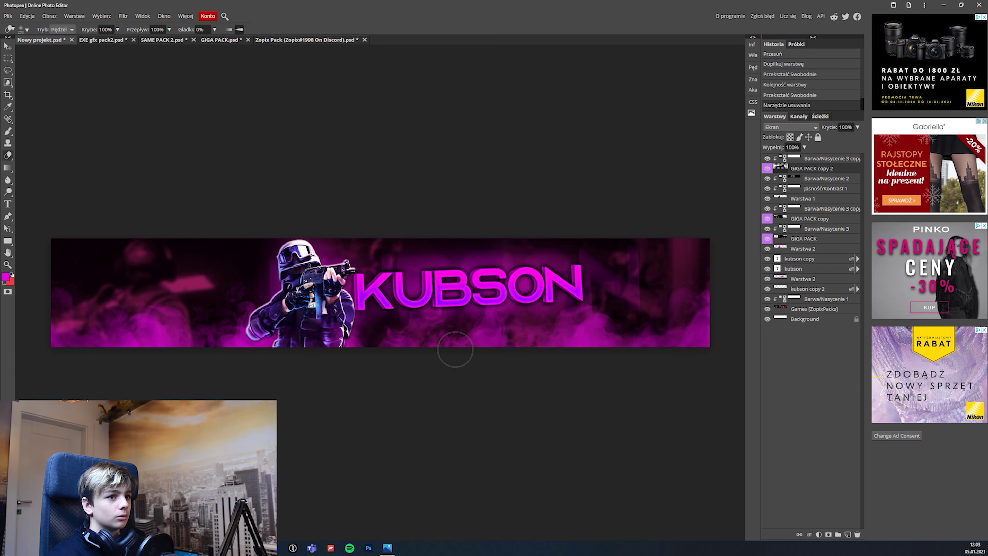
pyautogui.scroll(3, 255, 330)
pyautogui.moveTo(194, 311); pyautogui.dragTo(216, 233)
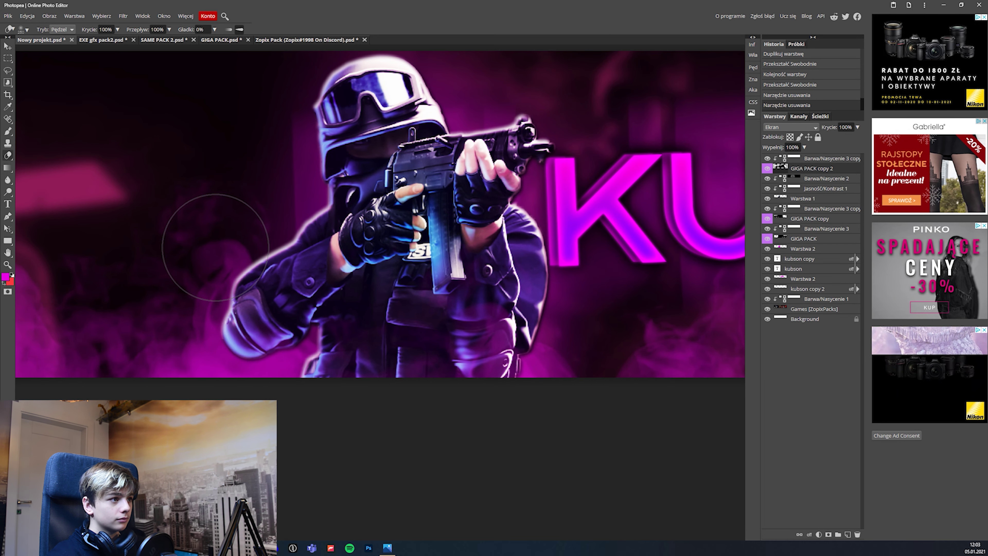
pyautogui.moveTo(673, 331); pyautogui.dragTo(661, 309)
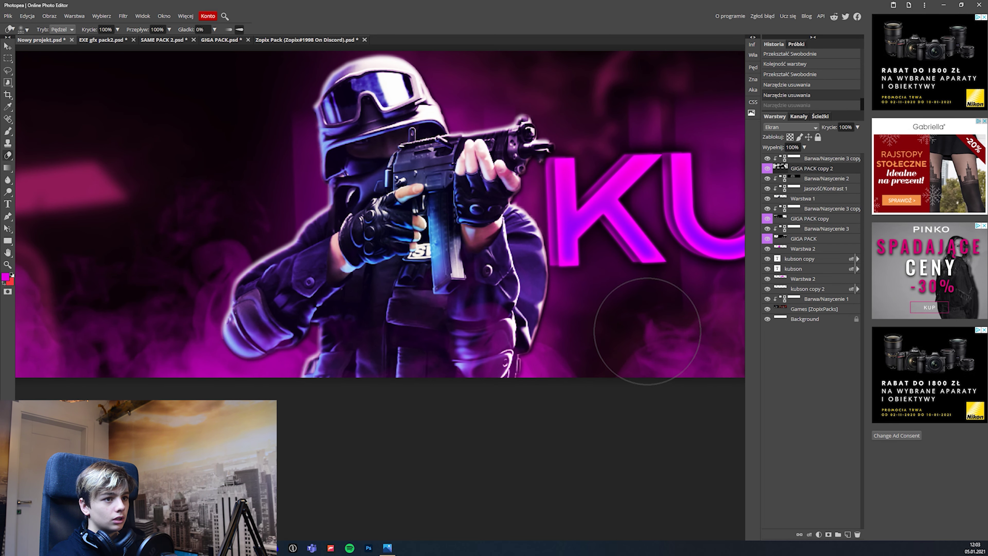
pyautogui.scroll(-2, 647, 307)
pyautogui.scroll(-1, 489, 335)
pyautogui.scroll(1, 426, 305)
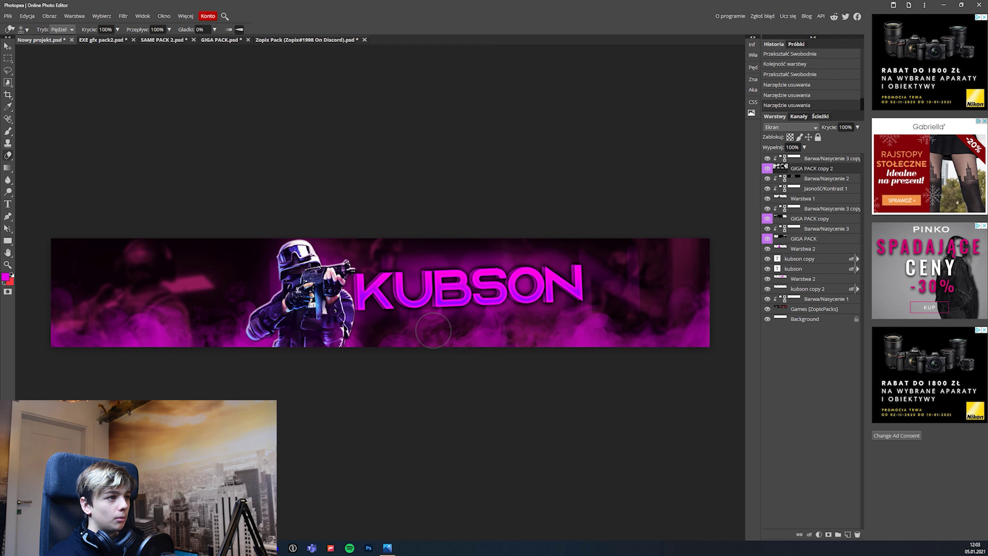
pyautogui.press('v')
pyautogui.scroll(-2, 450, 325)
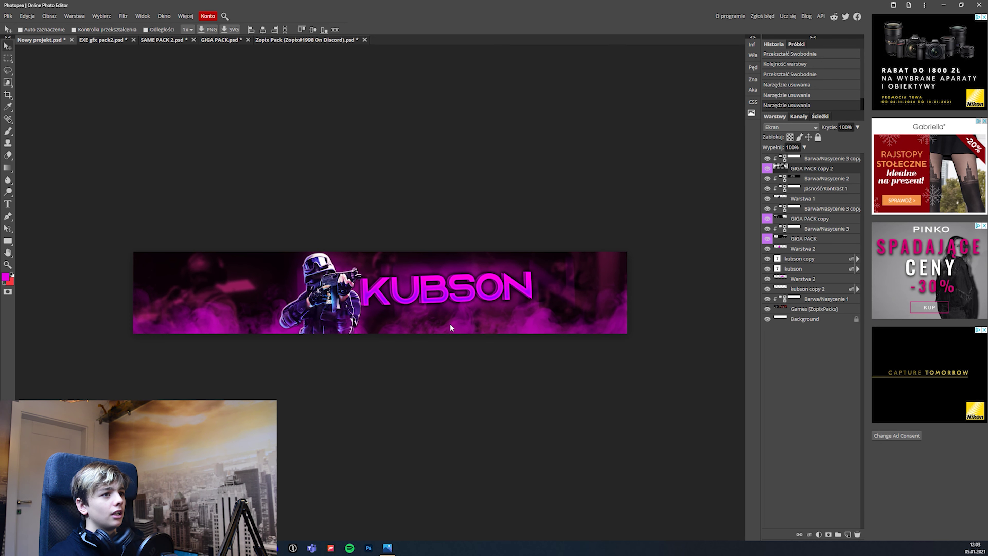
pyautogui.keyDown('ctrl'); pyautogui.click(436, 284); pyautogui.keyUp('ctrl')
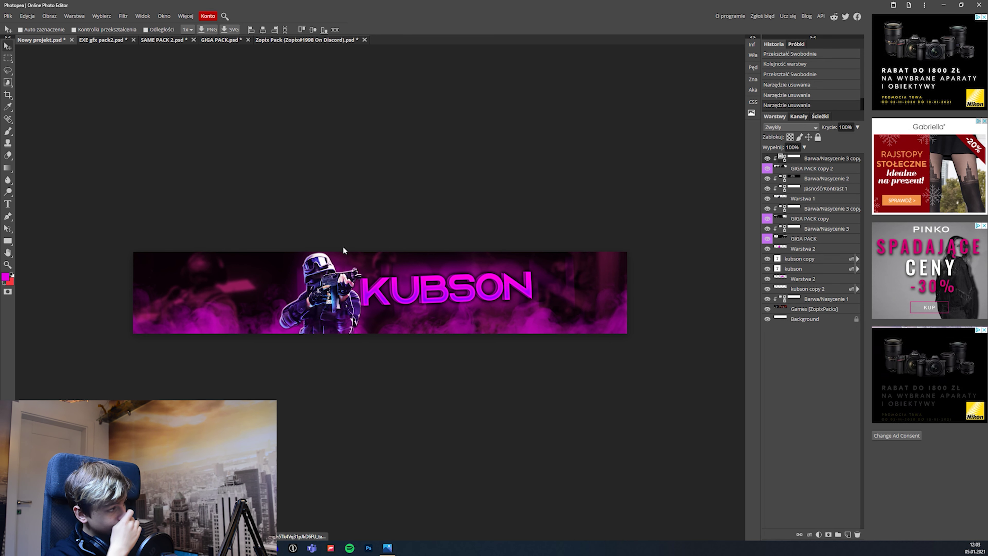
# - Bring a particles layer from GIGA PACK's PARTICLES group into the KUBSON banner
pyautogui.click(219, 40)
pyautogui.click(767, 271)
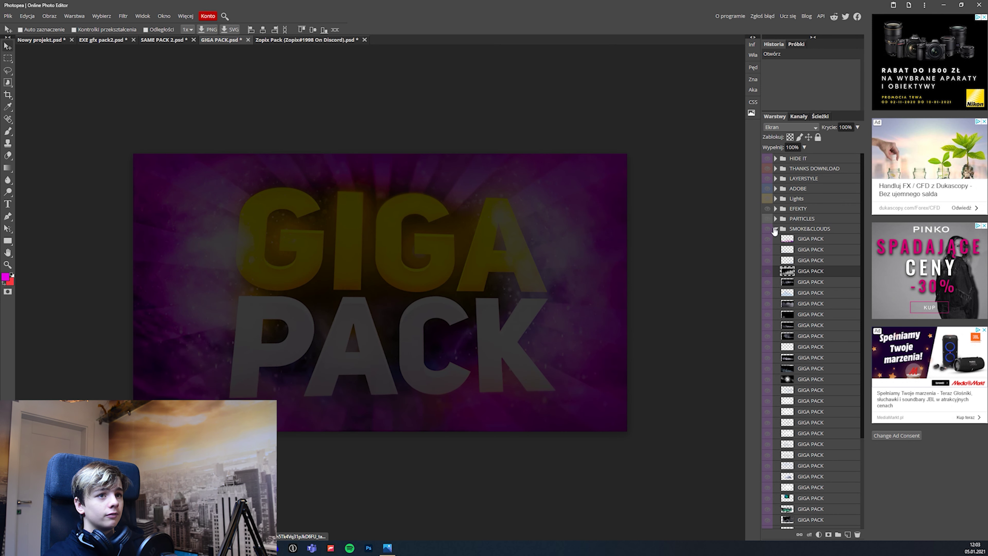
pyautogui.click(775, 229)
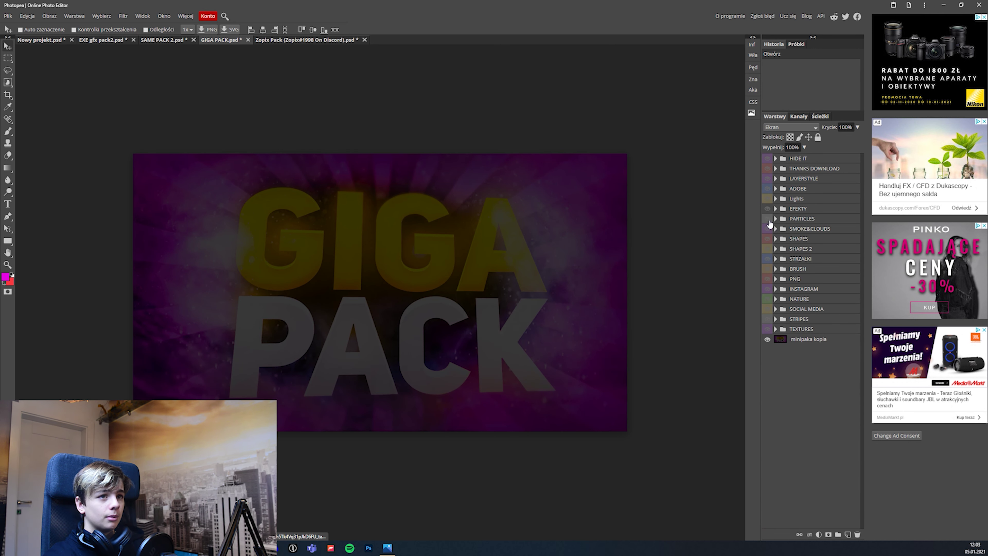
pyautogui.click(775, 220)
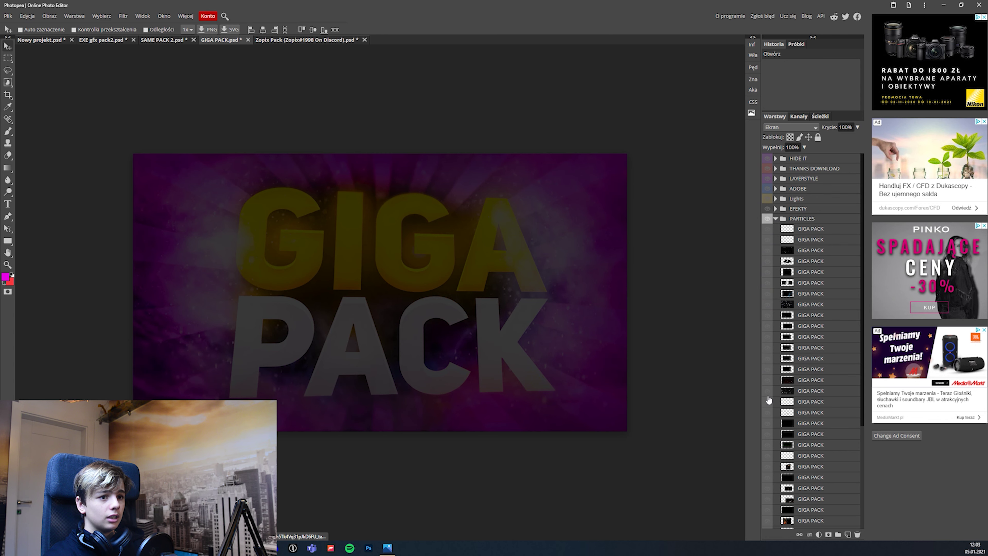
pyautogui.click(768, 391)
pyautogui.moveTo(810, 393); pyautogui.dragTo(59, 44)
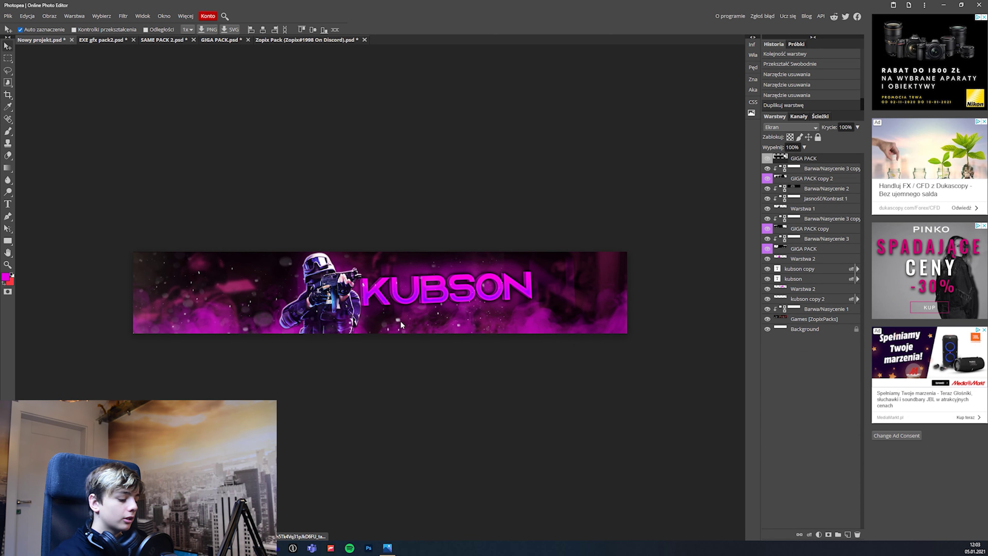
pyautogui.moveTo(57, 45); pyautogui.dragTo(400, 320)
# - Scale the particles layer to about 135%, shift it down-right, and commit
pyautogui.moveTo(504, 252); pyautogui.dragTo(568, 216)
pyautogui.moveTo(526, 298); pyautogui.dragTo(591, 308)
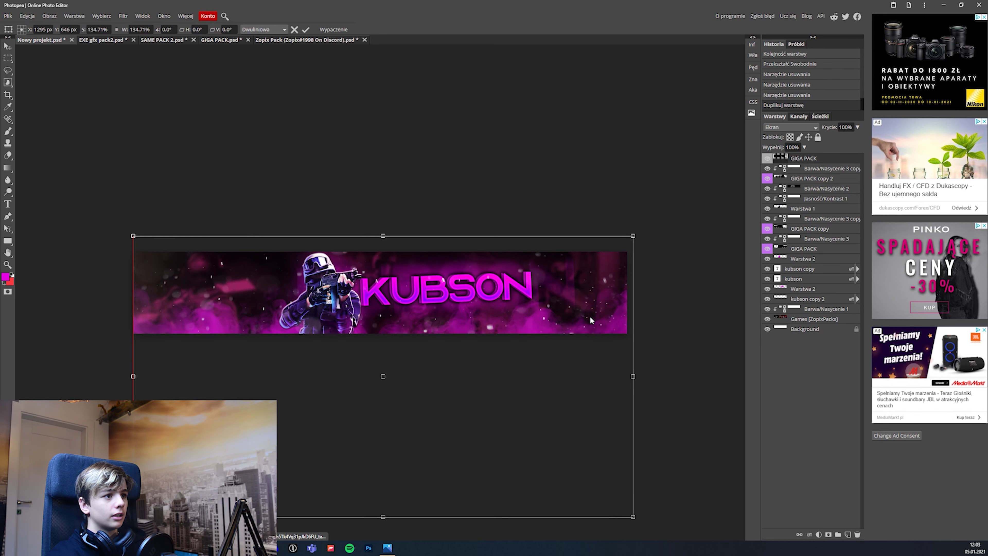
pyautogui.moveTo(591, 309); pyautogui.dragTo(595, 317)
pyautogui.press('Return')
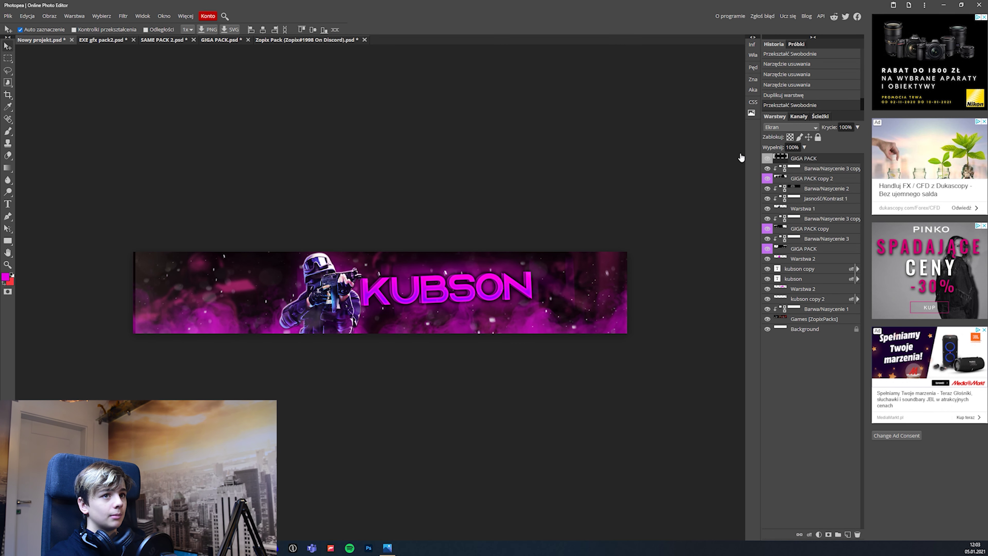
# - Apply a 22 px horizontal Motion Blur to the particles layer
pyautogui.click(124, 16)
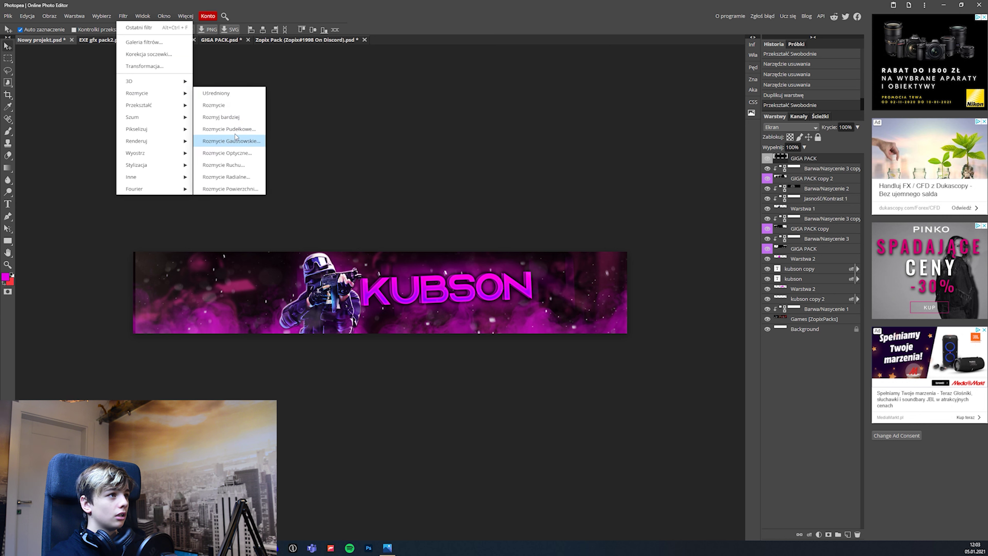
pyautogui.click(233, 167)
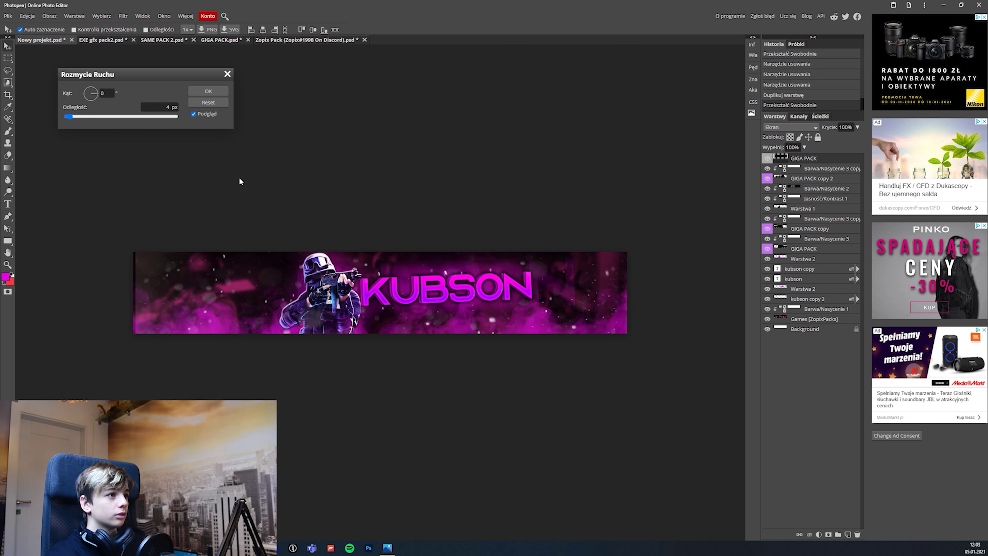
pyautogui.moveTo(78, 115); pyautogui.dragTo(89, 115)
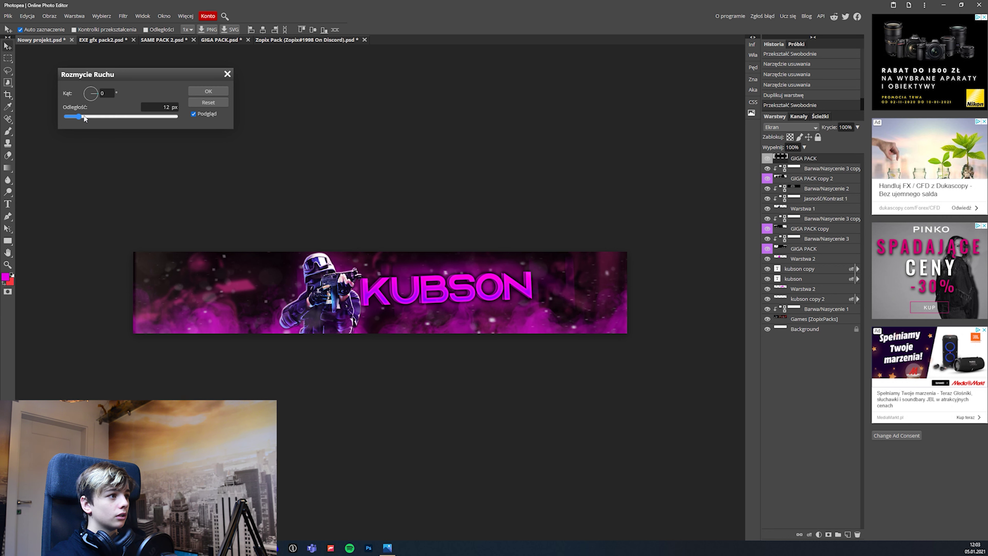
pyautogui.moveTo(89, 115); pyautogui.dragTo(89, 118)
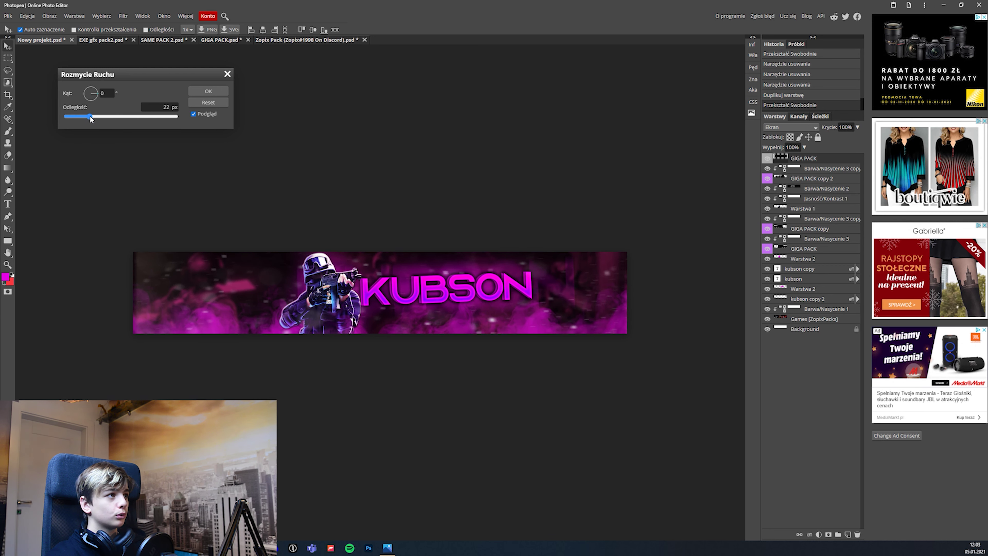
pyautogui.click(196, 94)
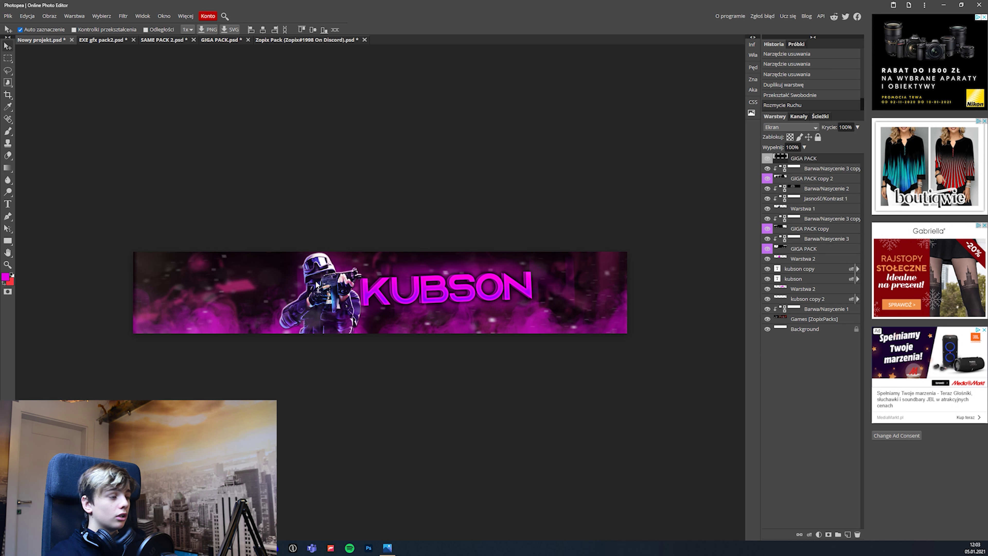
# - Erase some blurred particles near the banner's left edge and one small patch
pyautogui.press('e')
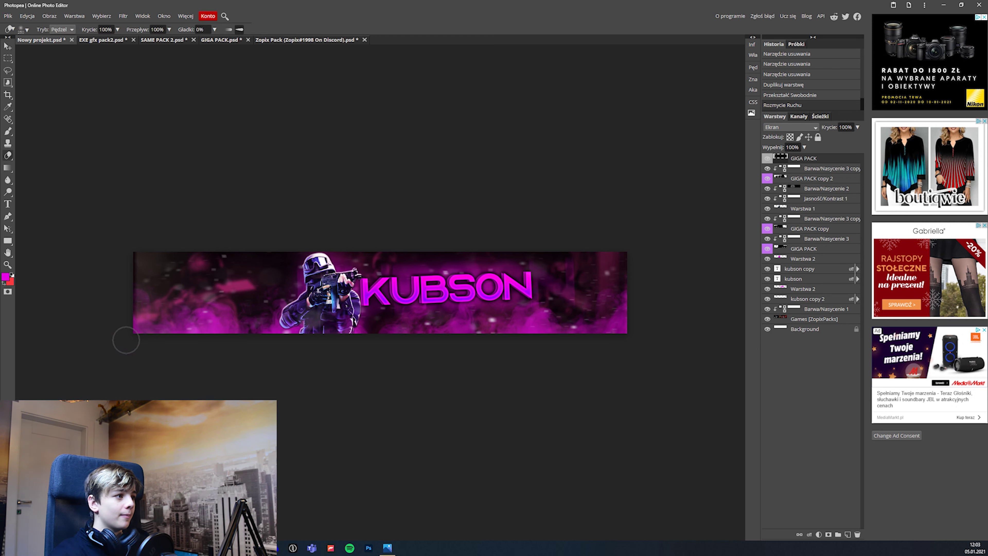
pyautogui.moveTo(128, 249); pyautogui.dragTo(136, 393)
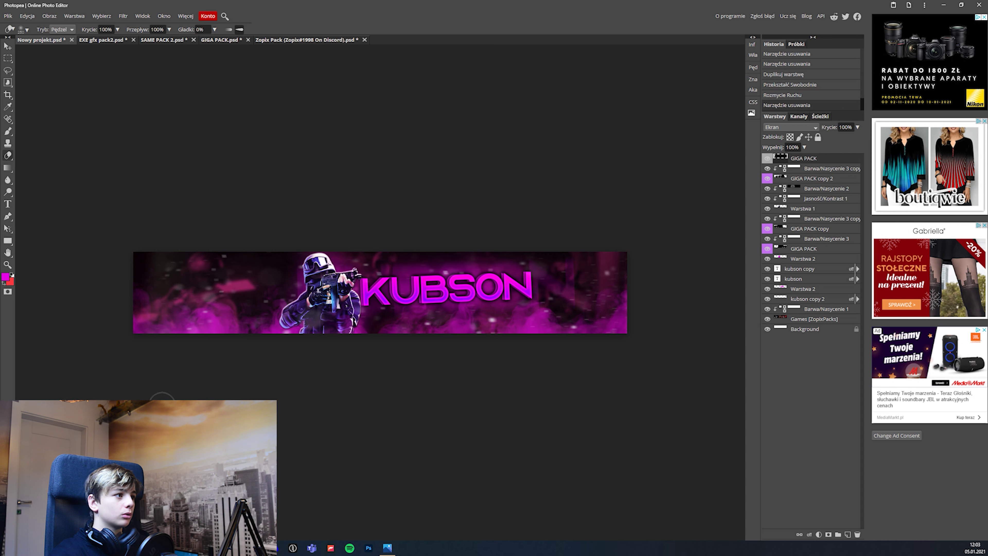
pyautogui.click(609, 481)
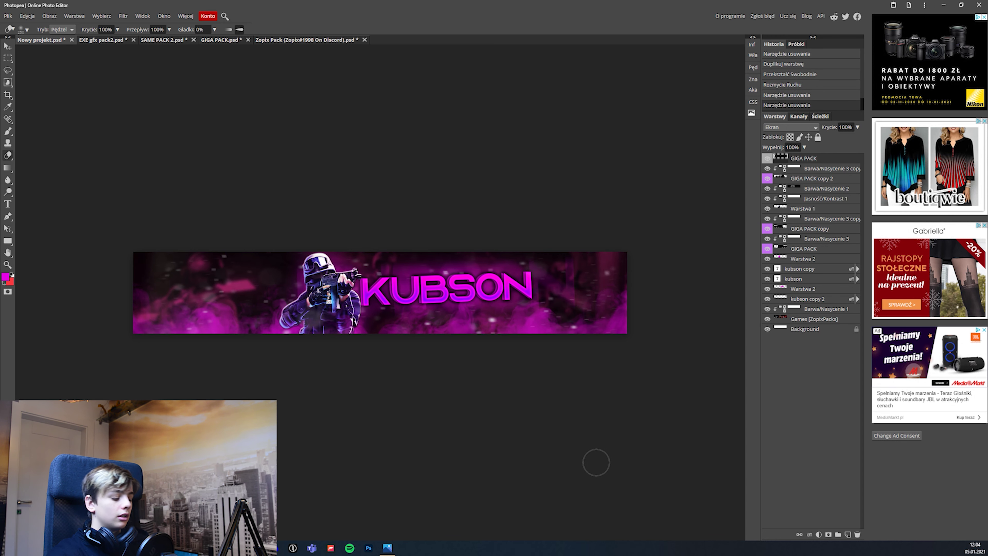
pyautogui.press('v')
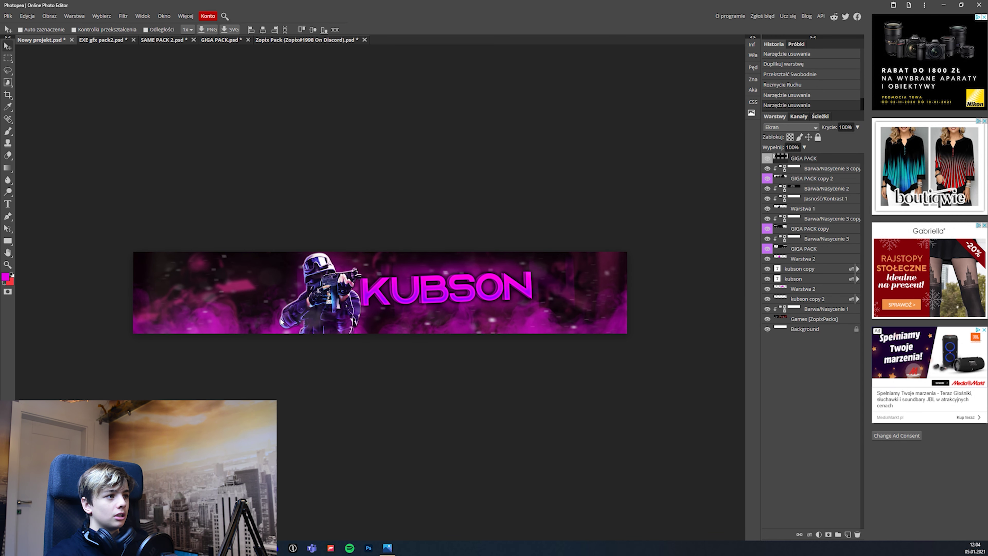
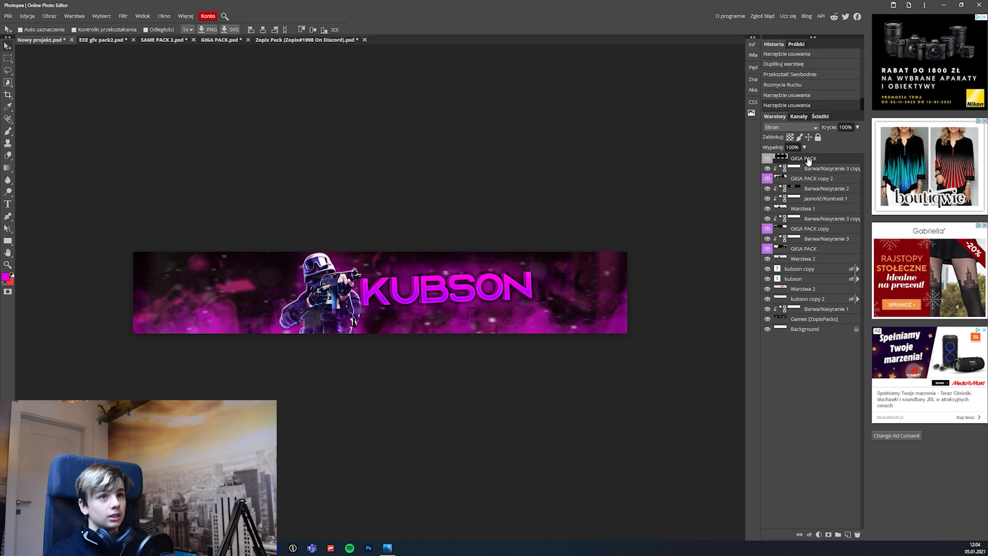
# - Tint the top GIGA PACK overlay magenta with a clipped, colorized Hue/Saturation layer (hue -45, saturation 100, lightness -22)
pyautogui.click(818, 534)
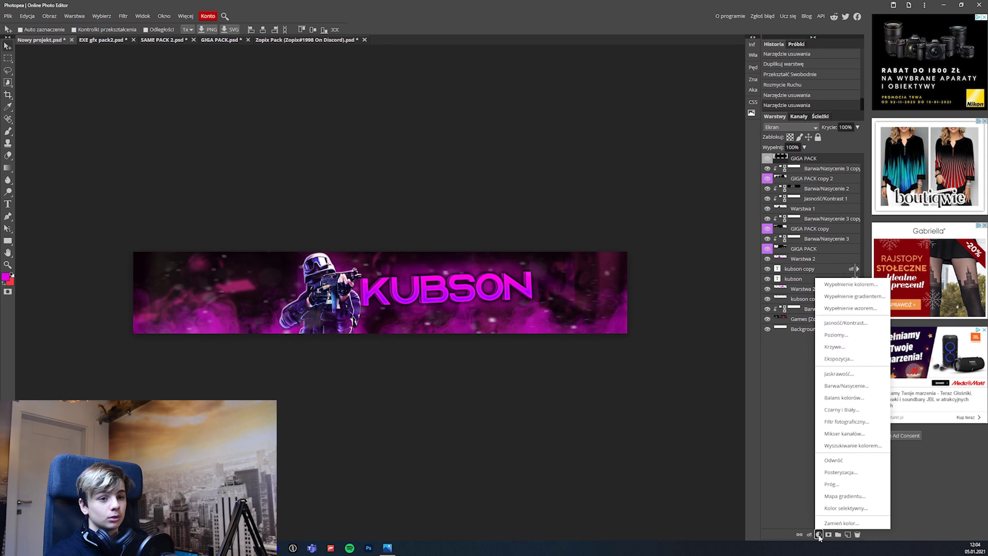
pyautogui.click(836, 385)
pyautogui.hotkey('ctrl', 'alt', 'g')
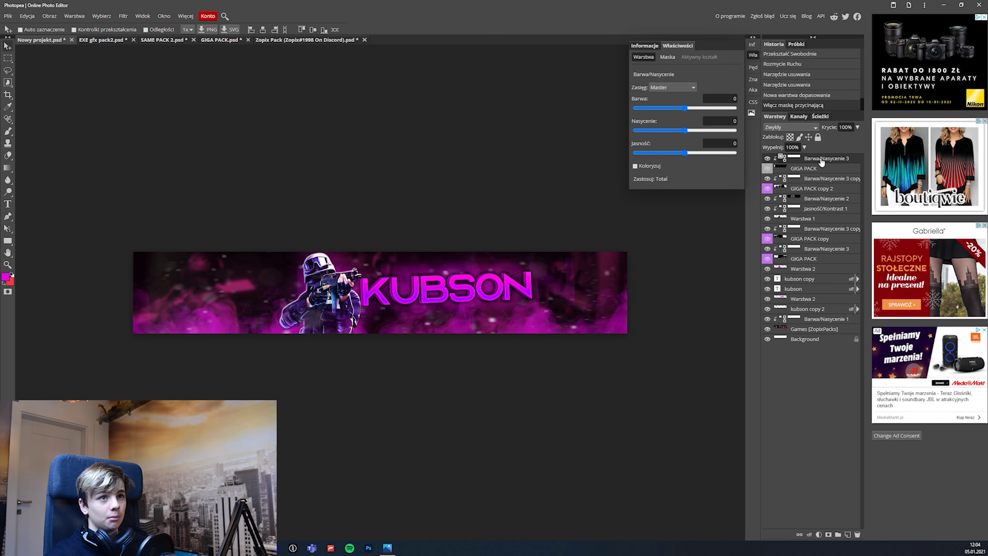
pyautogui.click(636, 166)
pyautogui.moveTo(684, 130)
pyautogui.mouseDown()
pyautogui.moveTo(735, 130)
pyautogui.moveTo(701, 108)
pyautogui.moveTo(675, 109)
pyautogui.mouseUp()
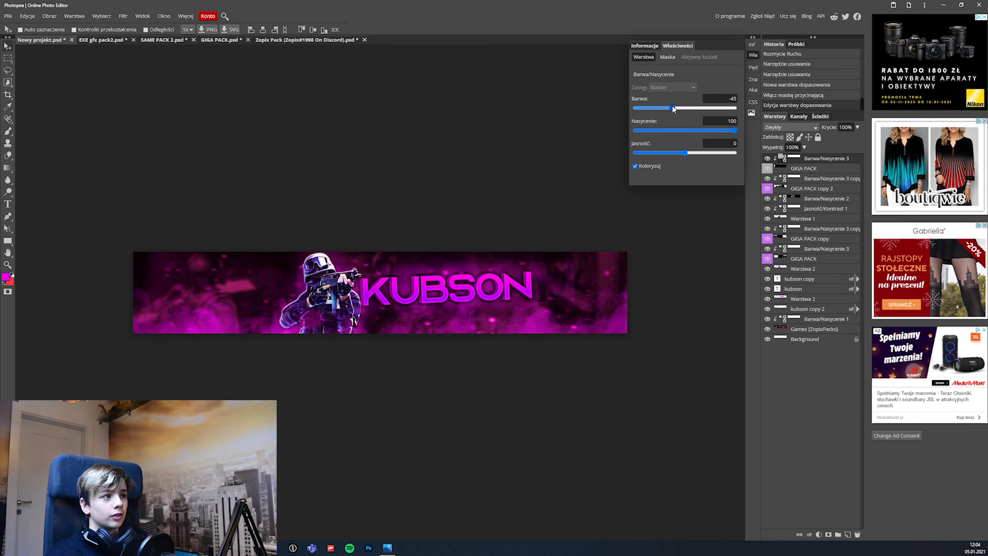
pyautogui.moveTo(685, 152)
pyautogui.mouseDown()
pyautogui.moveTo(674, 153)
pyautogui.moveTo(685, 152)
pyautogui.mouseUp()
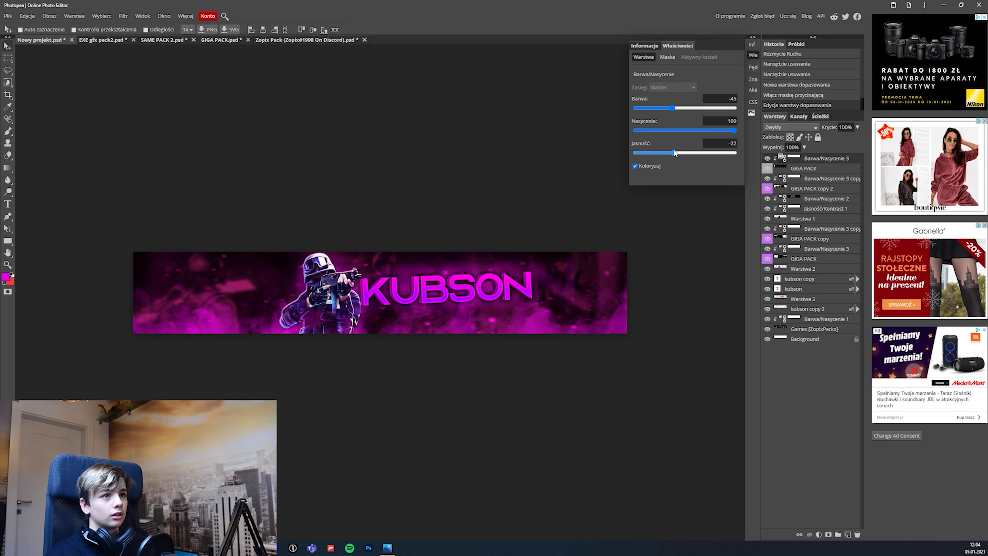
pyautogui.click(752, 55)
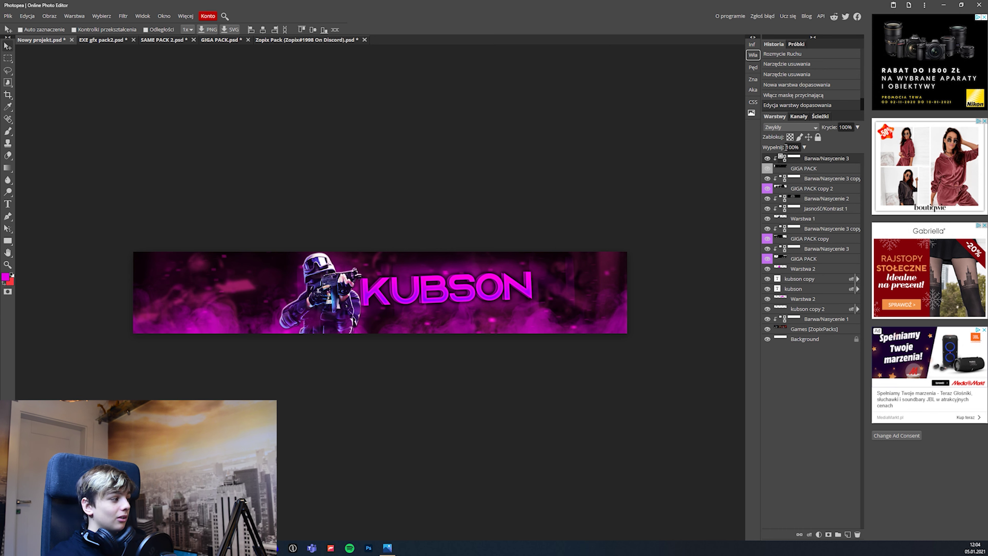
# - Lower the top GIGA PACK overlay layer's opacity to 56%
pyautogui.click(784, 168)
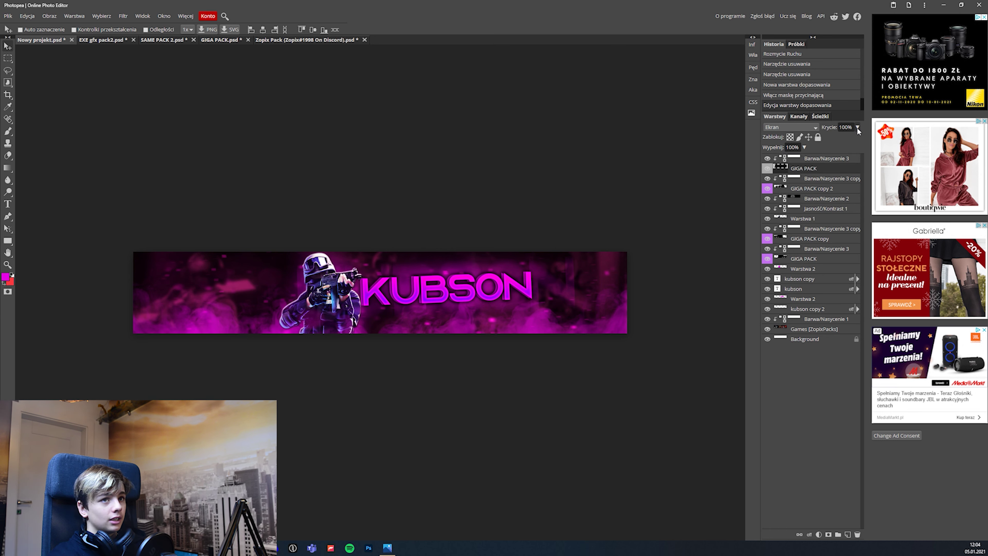
pyautogui.moveTo(849, 136); pyautogui.dragTo(843, 138)
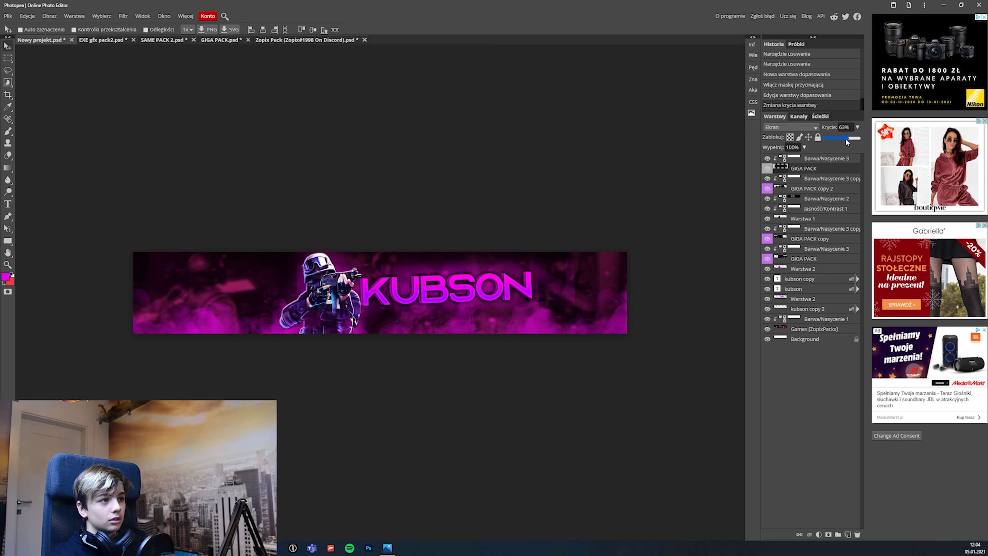
pyautogui.scroll(2, 343, 307)
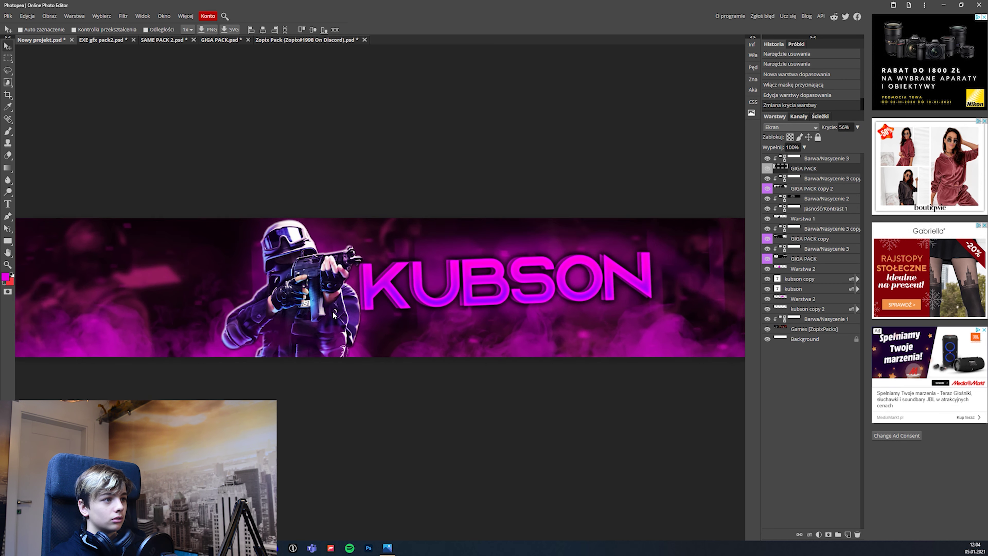
pyautogui.scroll(-1, 328, 323)
# - Erase two strokes of the GIGA PACK overlay from the banner
pyautogui.press('e')
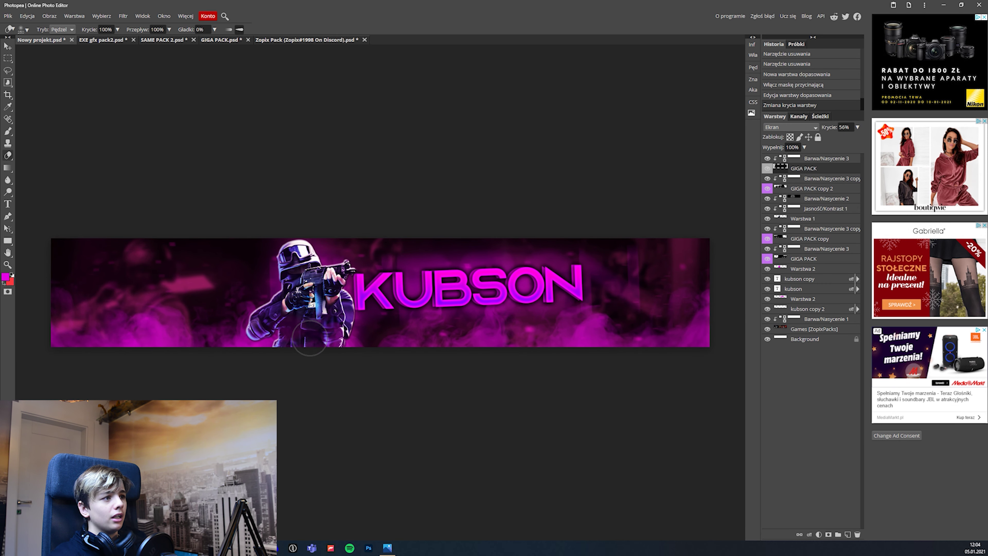
pyautogui.moveTo(319, 296); pyautogui.dragTo(377, 296)
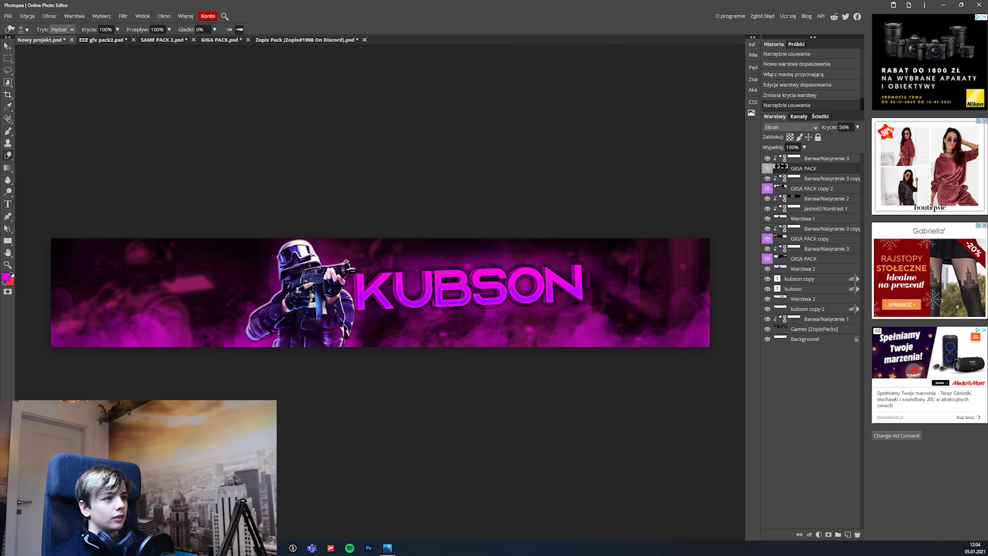
pyautogui.moveTo(545, 285); pyautogui.dragTo(572, 289)
pyautogui.scroll(-1, 424, 317)
pyautogui.scroll(1, 391, 317)
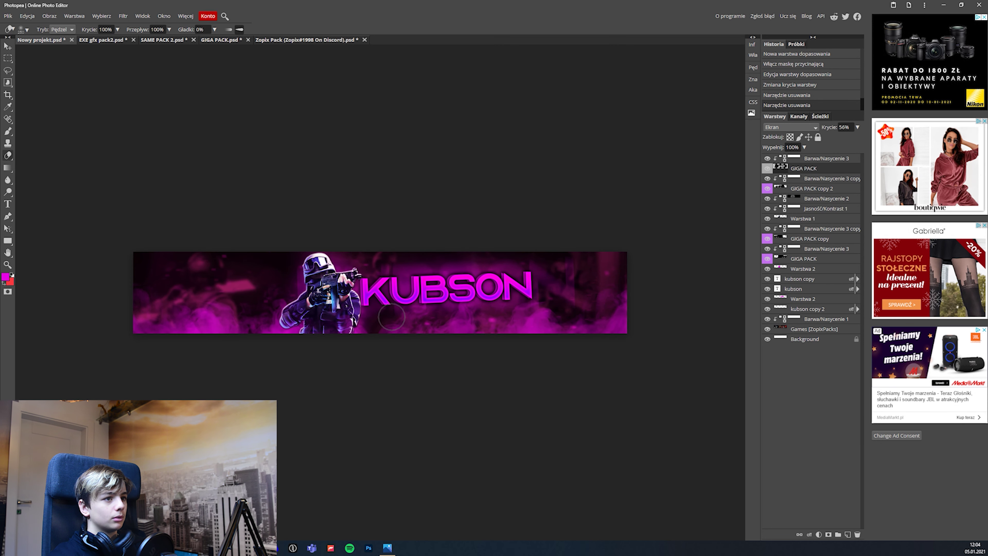
pyautogui.press('v')
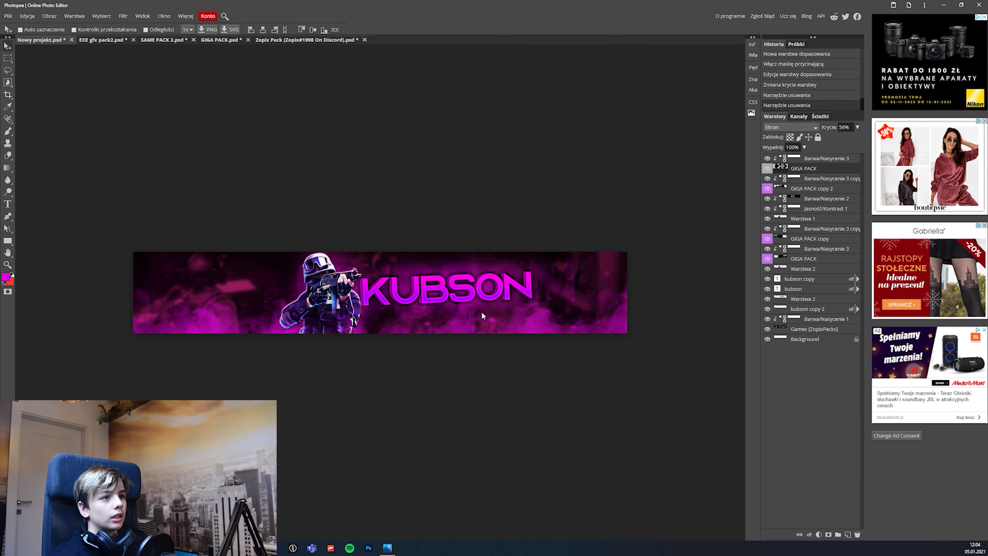
# - Copy the orange spark particle layer from the GIGA PACK file into the KUBSON banner
pyautogui.click(222, 39)
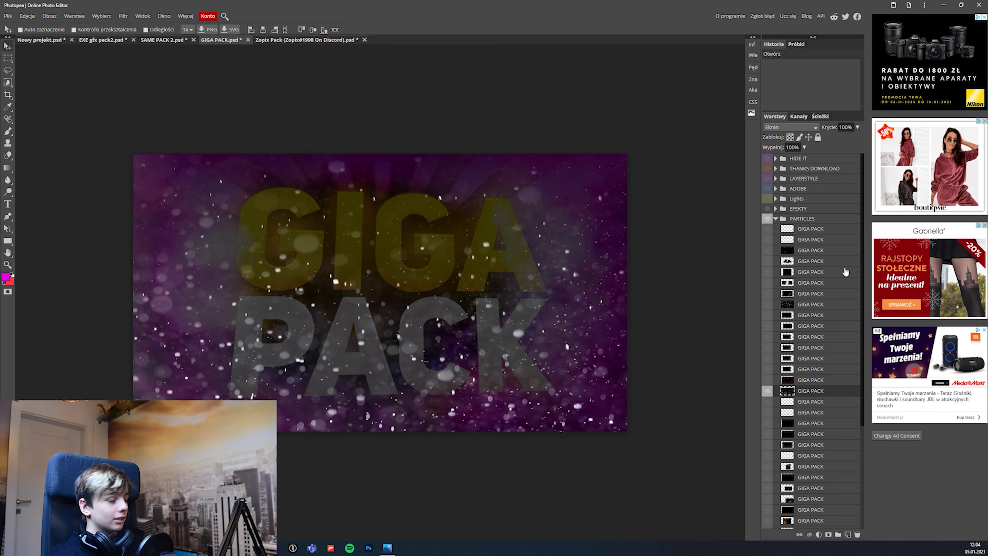
pyautogui.click(767, 390)
pyautogui.click(767, 380)
pyautogui.click(809, 381)
pyautogui.moveTo(809, 384); pyautogui.dragTo(422, 268)
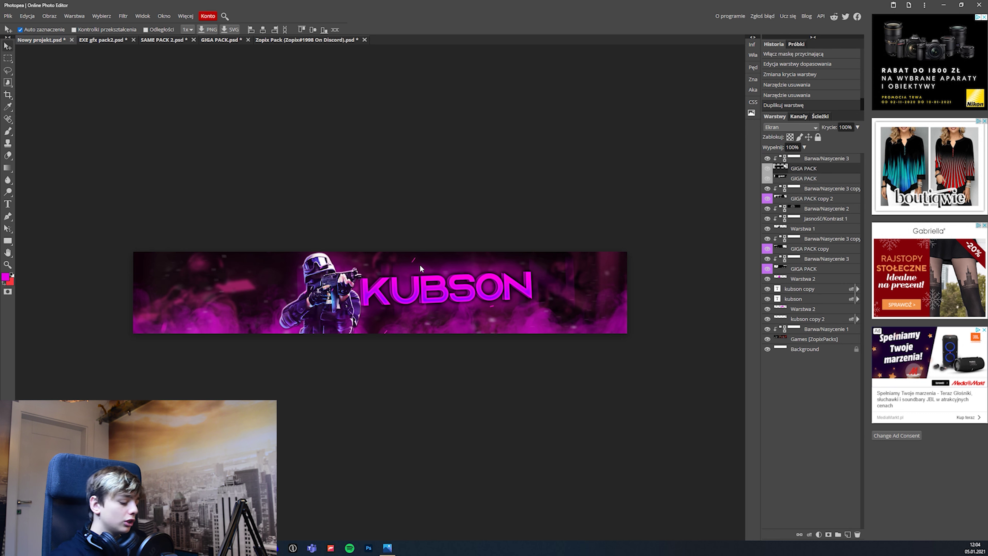
# - Move the spark layer to the top of the stack and shift it up and right
pyautogui.hotkey('ctrl', 't')
pyautogui.moveTo(803, 170)
pyautogui.mouseDown()
pyautogui.moveTo(804, 152)
pyautogui.moveTo(804, 161)
pyautogui.mouseUp()
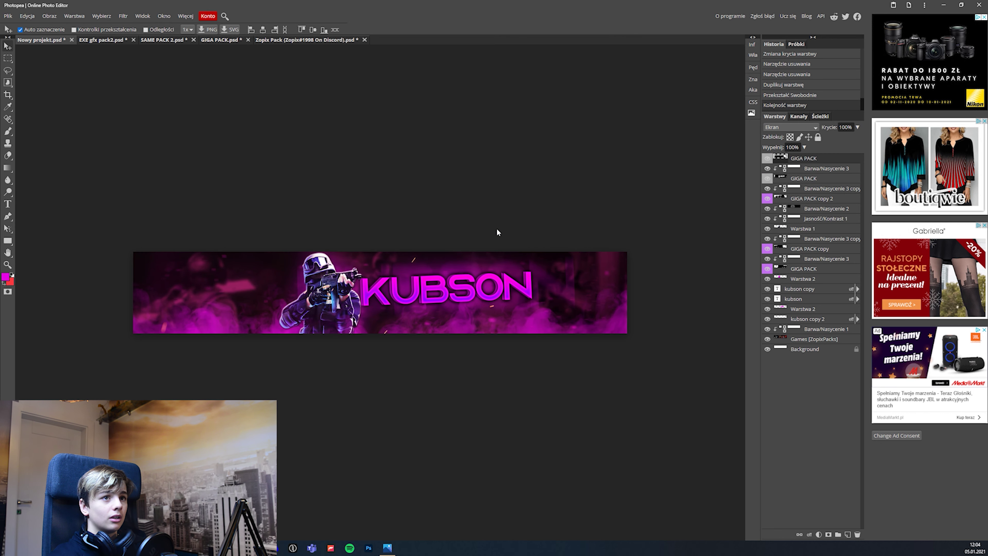
pyautogui.hotkey('ctrl', 't')
pyautogui.moveTo(403, 359); pyautogui.dragTo(464, 304)
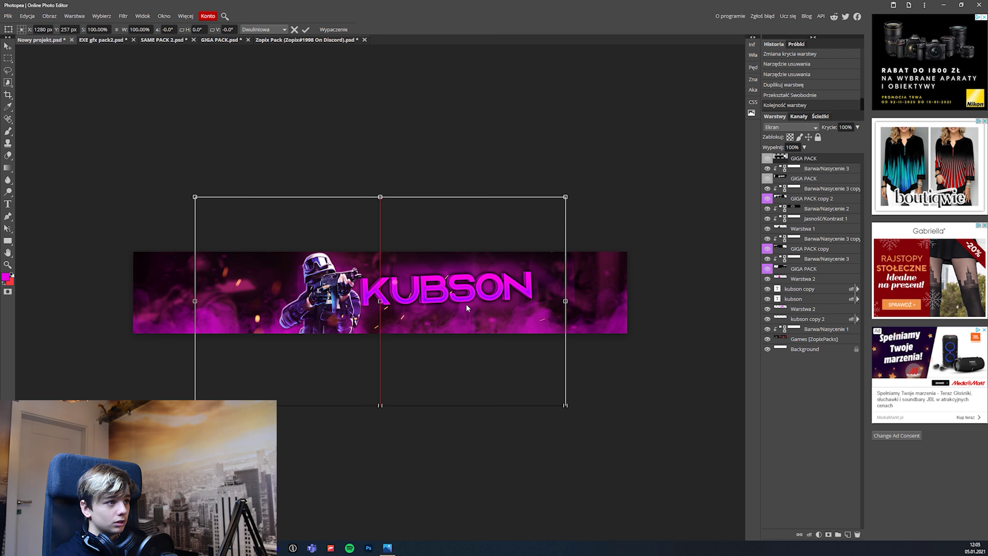
pyautogui.press('Return')
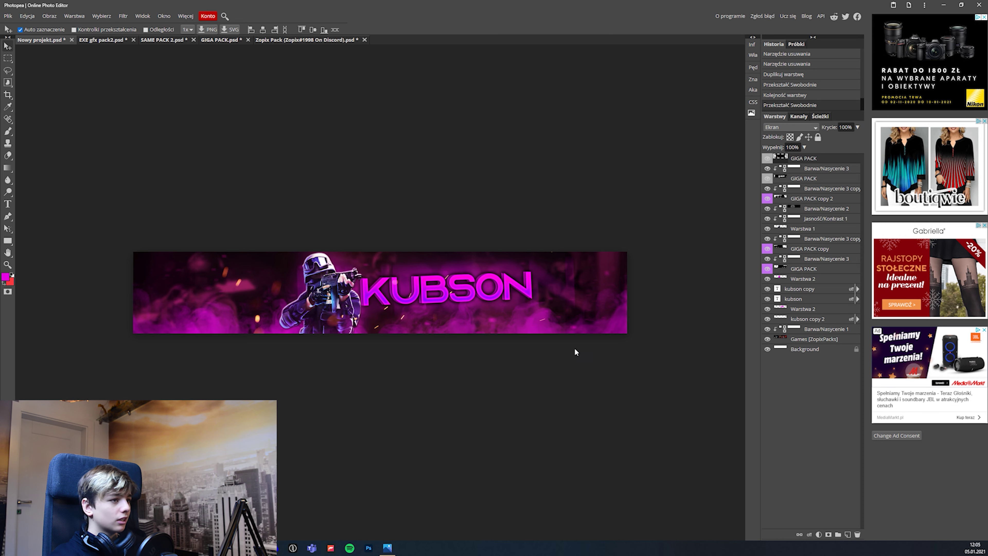
pyautogui.scroll(3, 345, 349)
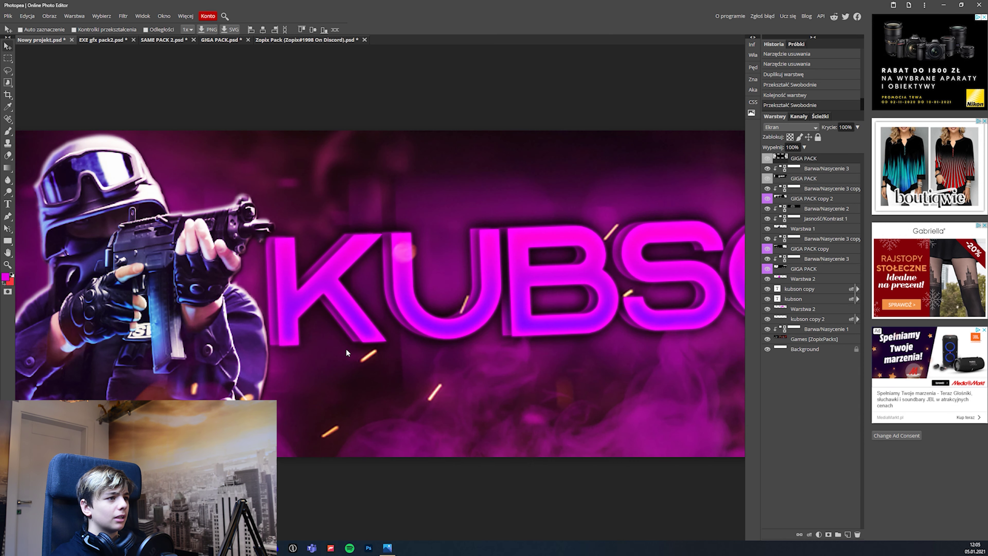
# - Tint the orange sparks purple with a clipped, colorized Hue/Saturation layer: hue -58, saturation 100
pyautogui.scroll(-1, 346, 348)
pyautogui.click(313, 371)
pyautogui.scroll(-1, 314, 371)
pyautogui.scroll(-1, 314, 371)
pyautogui.click(818, 533)
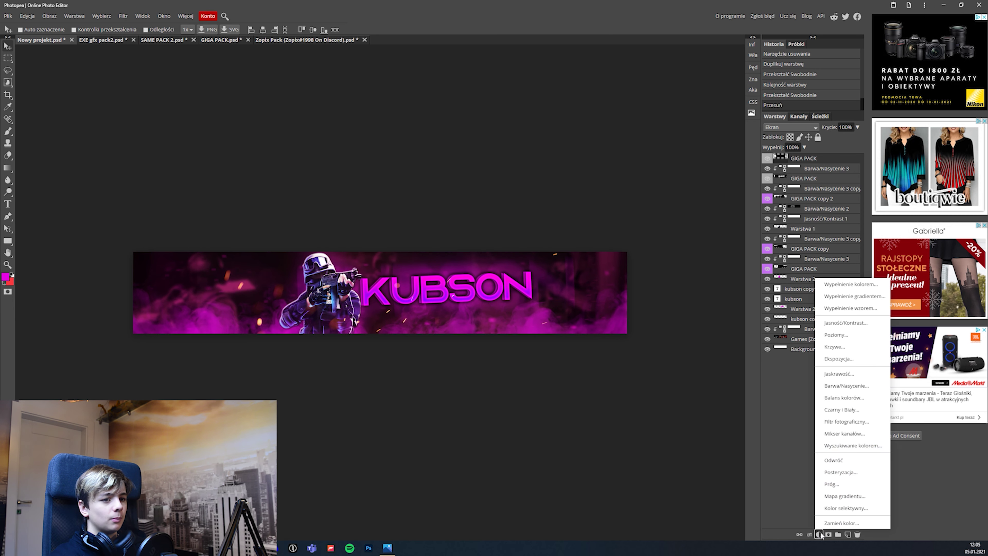
pyautogui.click(856, 384)
pyautogui.keyDown('alt'); pyautogui.click(808, 163); pyautogui.keyUp('alt')
pyautogui.click(635, 166)
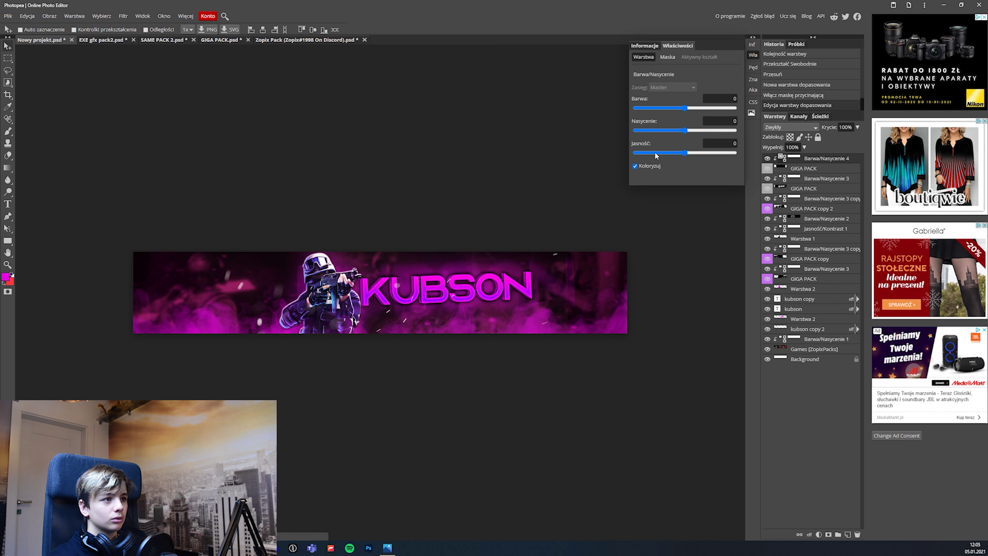
pyautogui.moveTo(685, 130); pyautogui.dragTo(735, 130)
pyautogui.moveTo(682, 108); pyautogui.dragTo(678, 108)
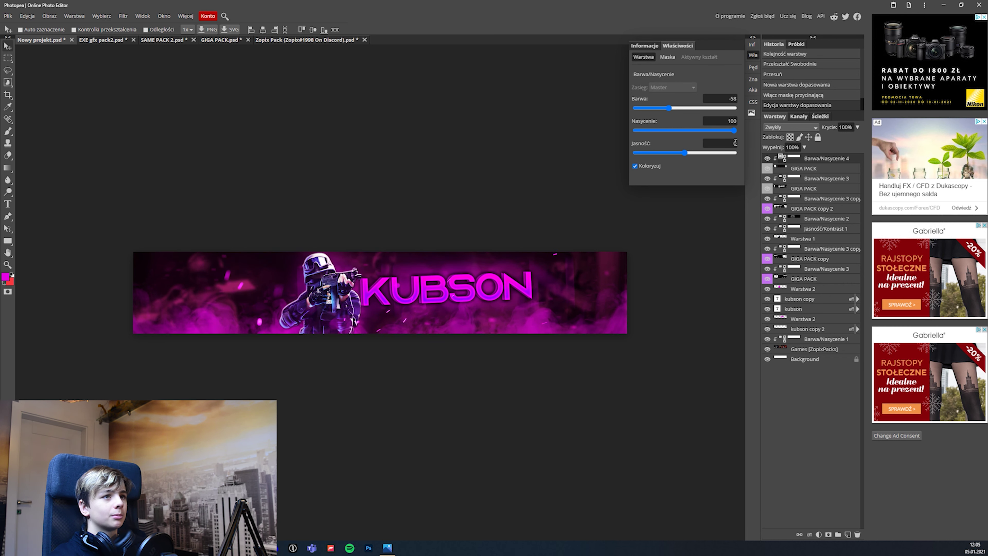
pyautogui.click(753, 54)
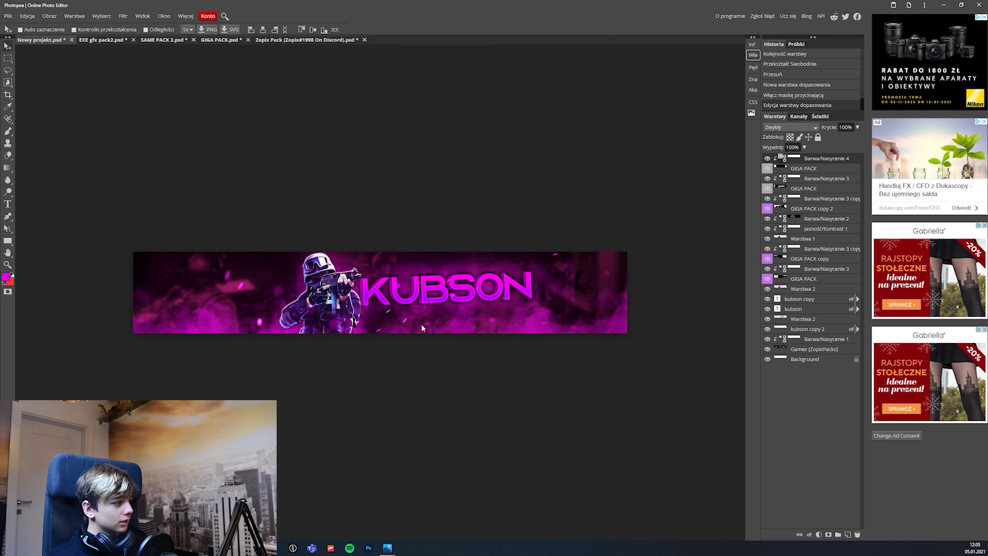
# - Compare the GIGA PACK particle layers and copy the triangle particles into the KUBSON banner
pyautogui.click(216, 40)
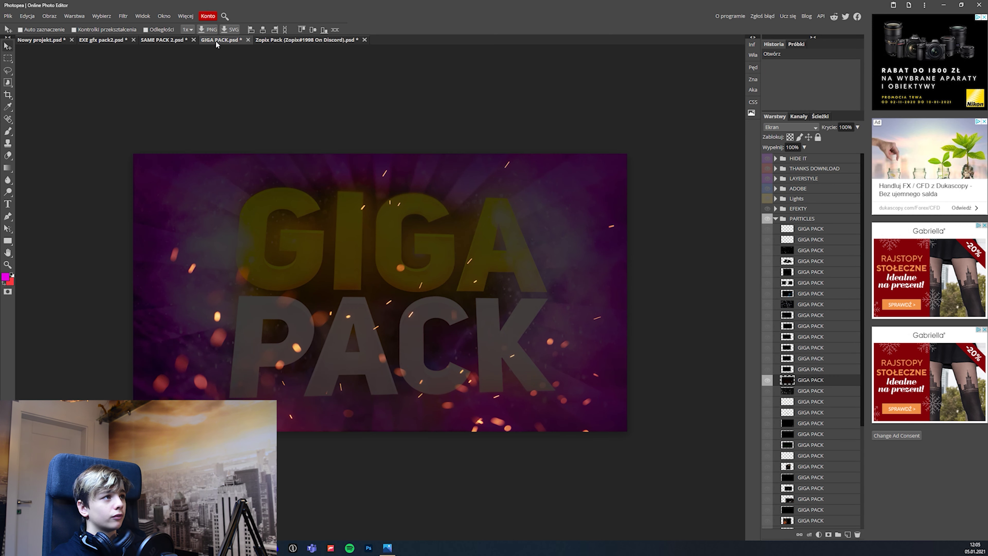
pyautogui.click(767, 379)
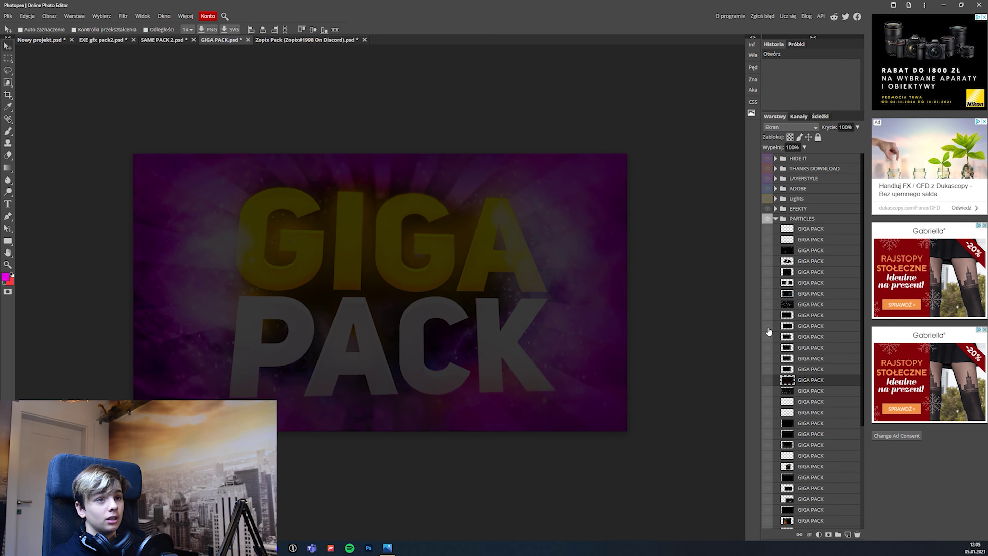
pyautogui.click(767, 272)
pyautogui.click(767, 239)
pyautogui.click(767, 283)
pyautogui.click(766, 285)
pyautogui.click(766, 293)
pyautogui.click(767, 275)
pyautogui.click(767, 275)
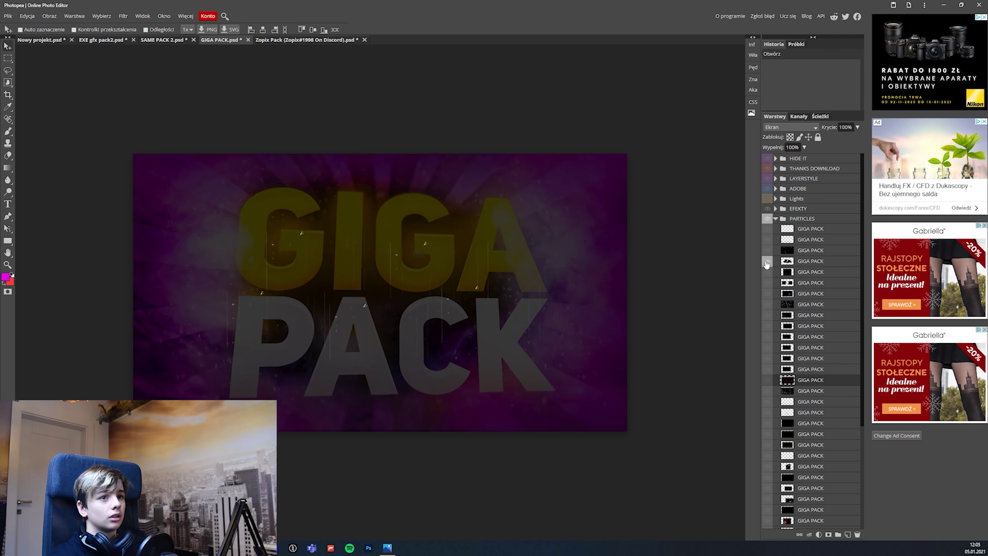
pyautogui.click(766, 252)
pyautogui.moveTo(787, 254)
pyautogui.mouseDown()
pyautogui.moveTo(49, 39)
pyautogui.moveTo(71, 69)
pyautogui.mouseUp()
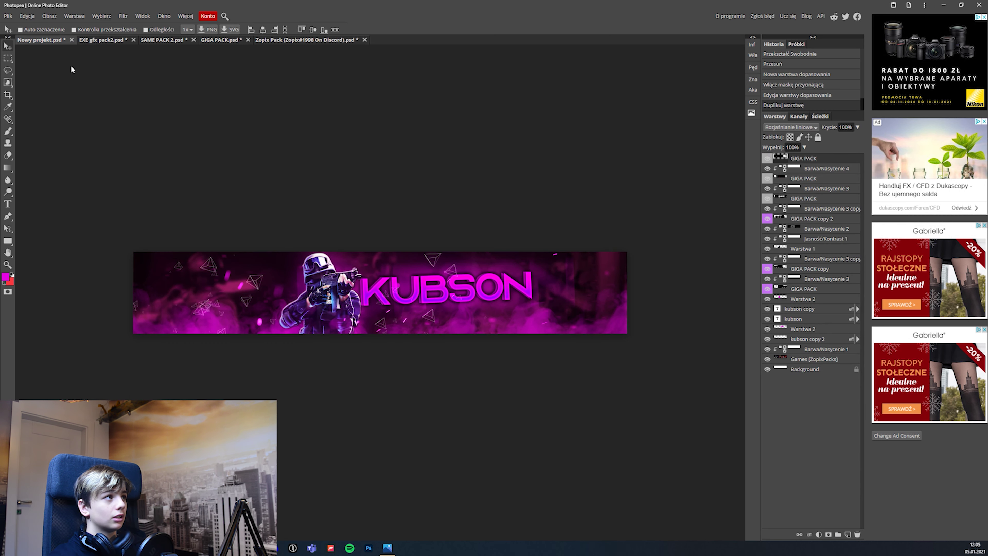
# - Move the triangle particles left, rotate them about -6 degrees, and erase a part near the soldier
pyautogui.hotkey('ctrl', 't')
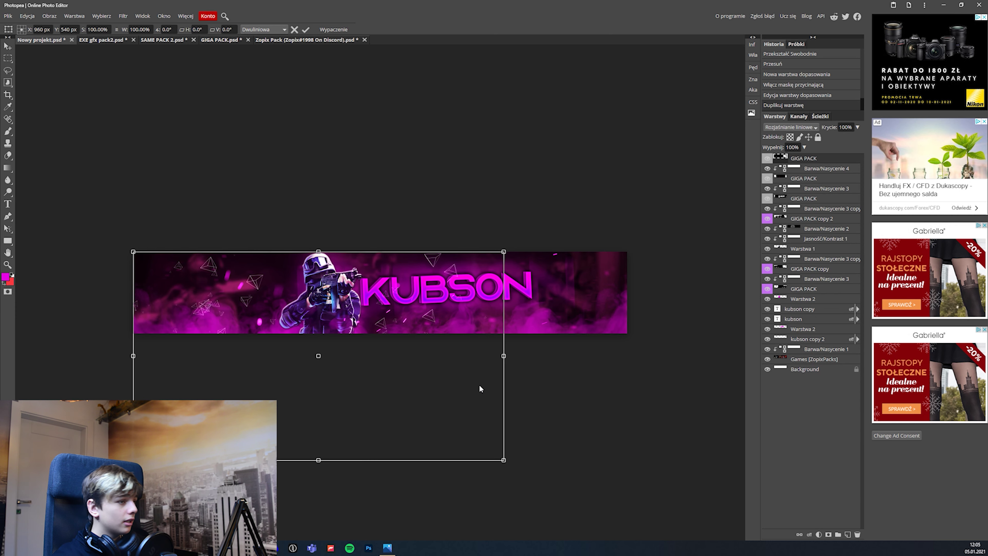
pyautogui.moveTo(398, 367); pyautogui.dragTo(357, 375)
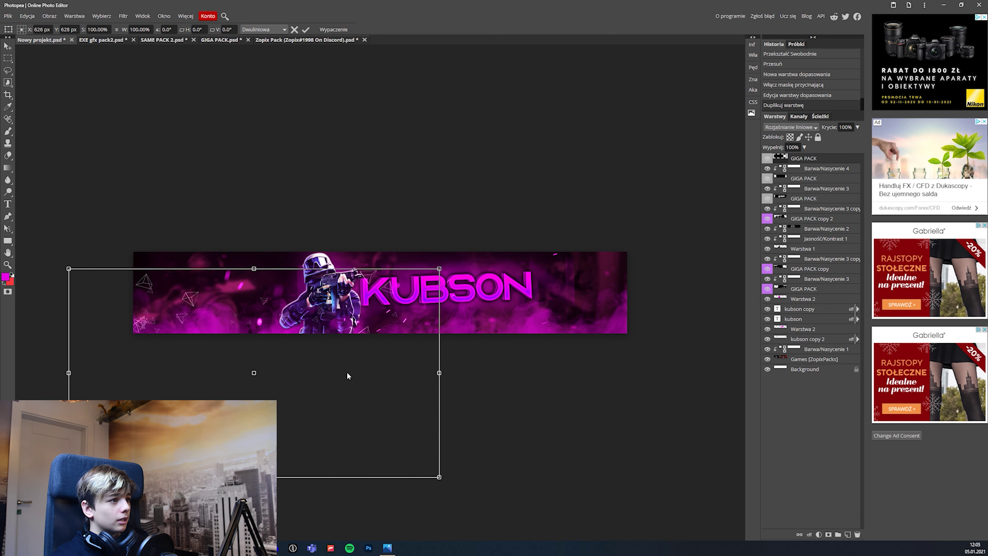
pyautogui.moveTo(469, 350)
pyautogui.mouseDown()
pyautogui.moveTo(123, 351)
pyautogui.moveTo(268, 352)
pyautogui.mouseUp()
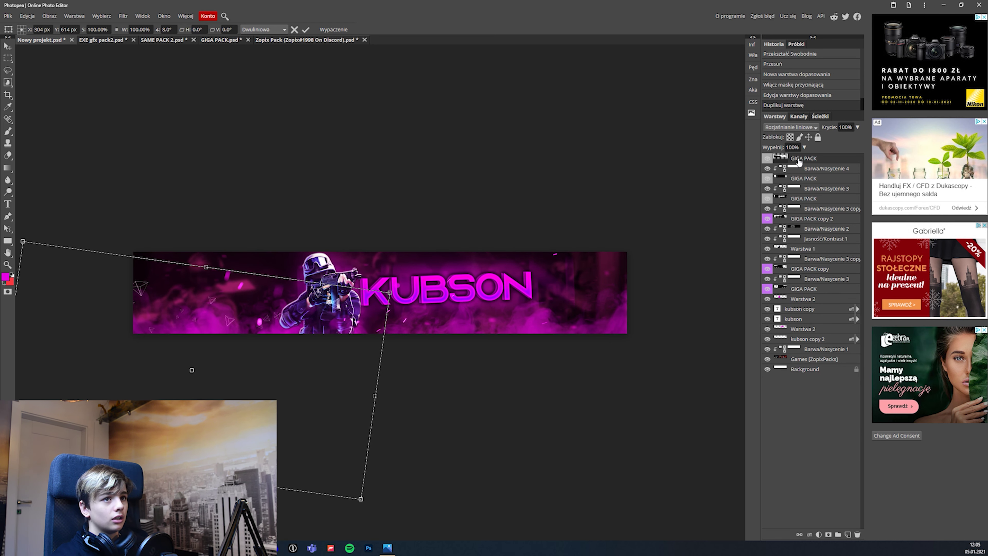
pyautogui.press('Return')
pyautogui.press('e')
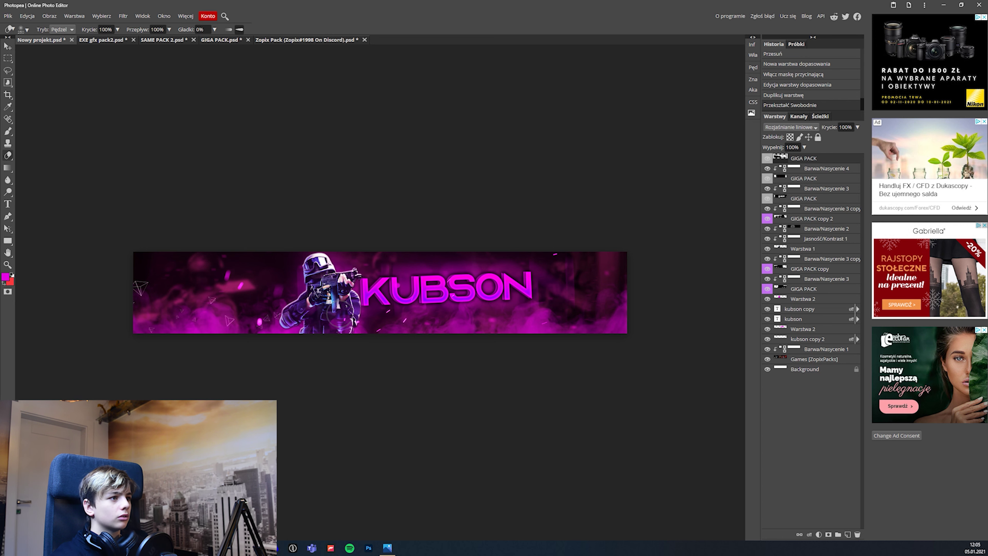
pyautogui.moveTo(336, 334); pyautogui.dragTo(311, 302)
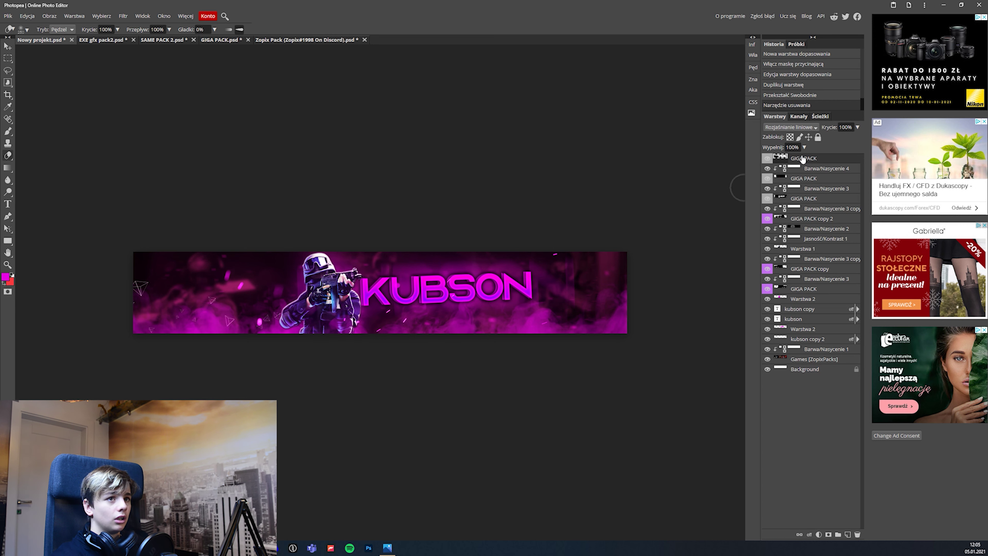
# - Tint the triangle particles purple with a clipped, colorized Hue/Saturation layer: hue -68, saturation 100
pyautogui.click(818, 533)
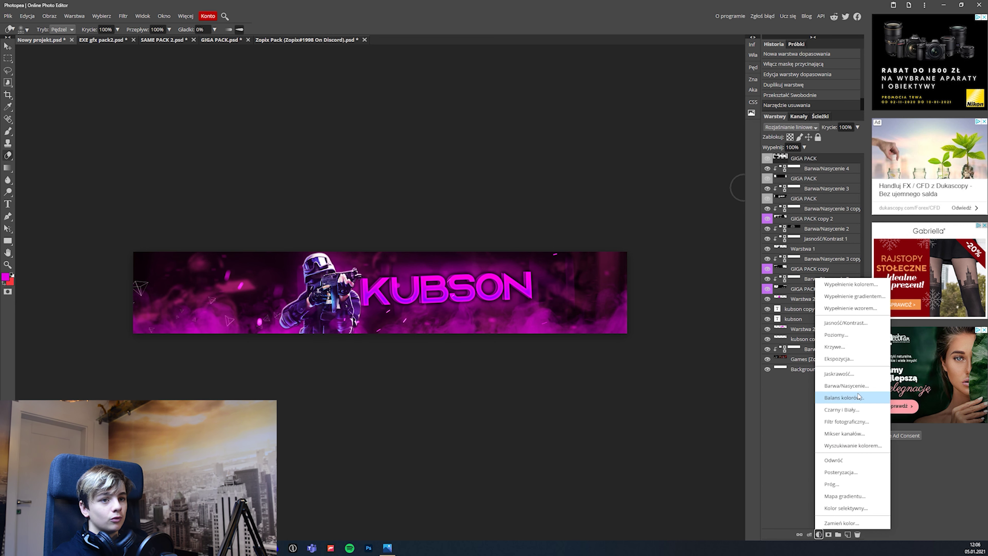
pyautogui.click(853, 384)
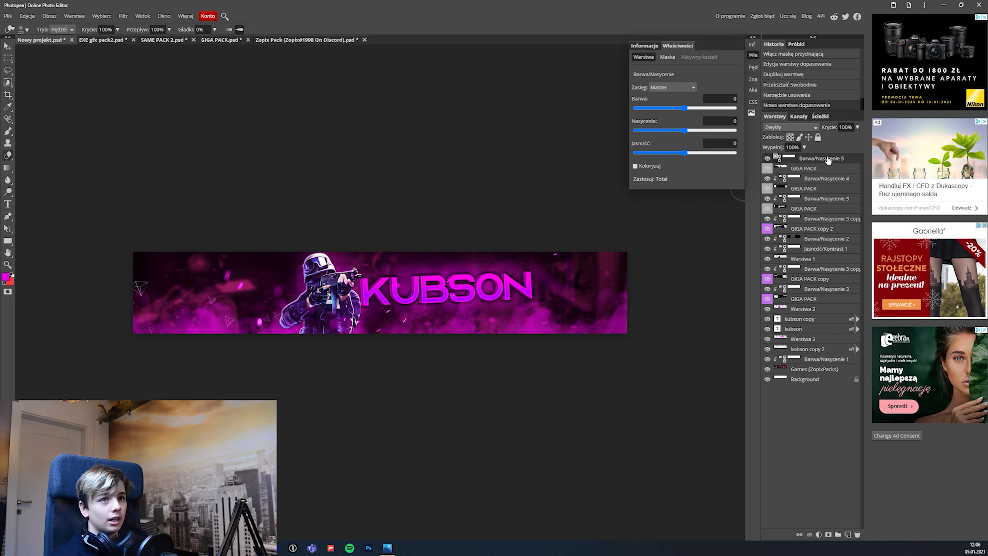
pyautogui.hotkey('ctrl', 'alt', 'g')
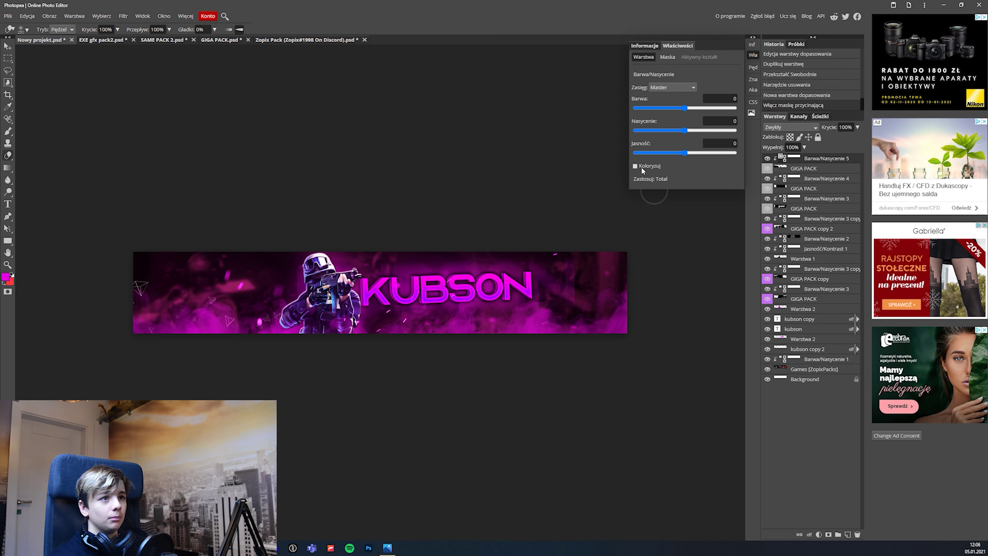
pyautogui.click(635, 166)
pyautogui.moveTo(698, 130); pyautogui.dragTo(738, 129)
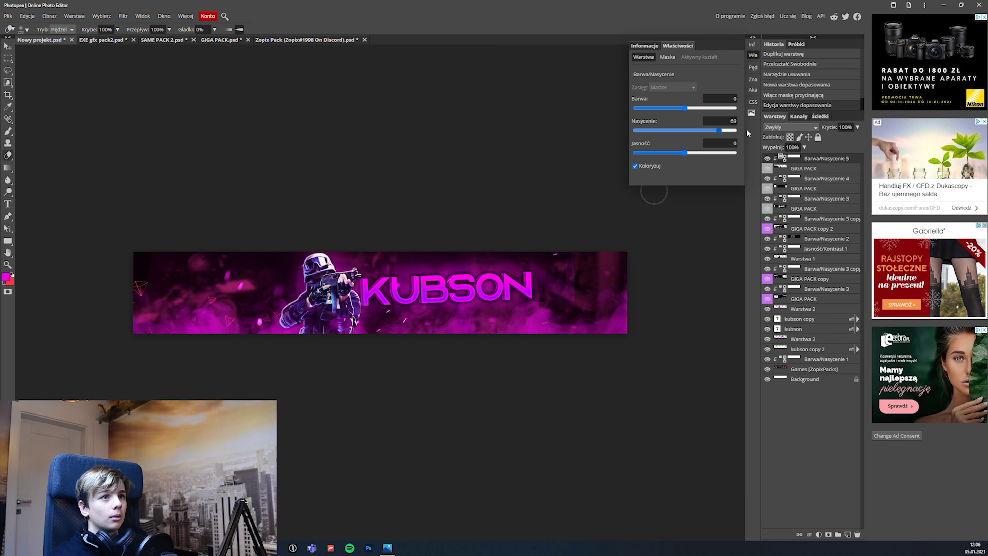
pyautogui.moveTo(684, 112); pyautogui.dragTo(680, 107)
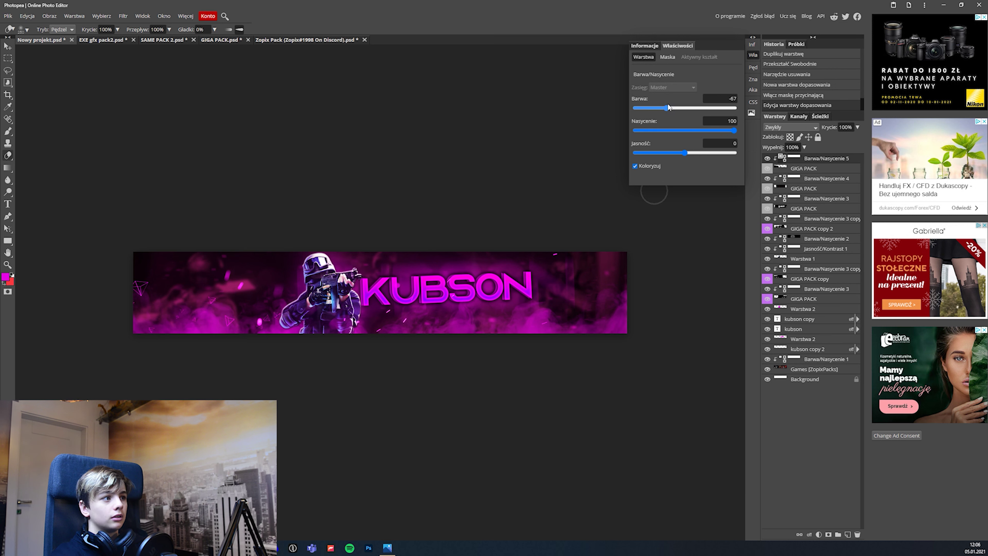
pyautogui.click(752, 55)
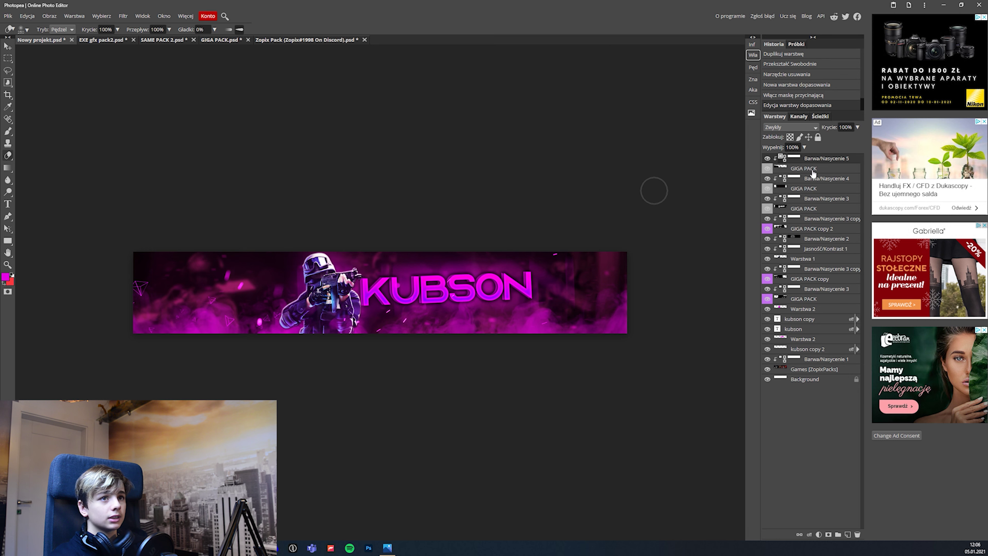
pyautogui.click(813, 172)
pyautogui.click(127, 19)
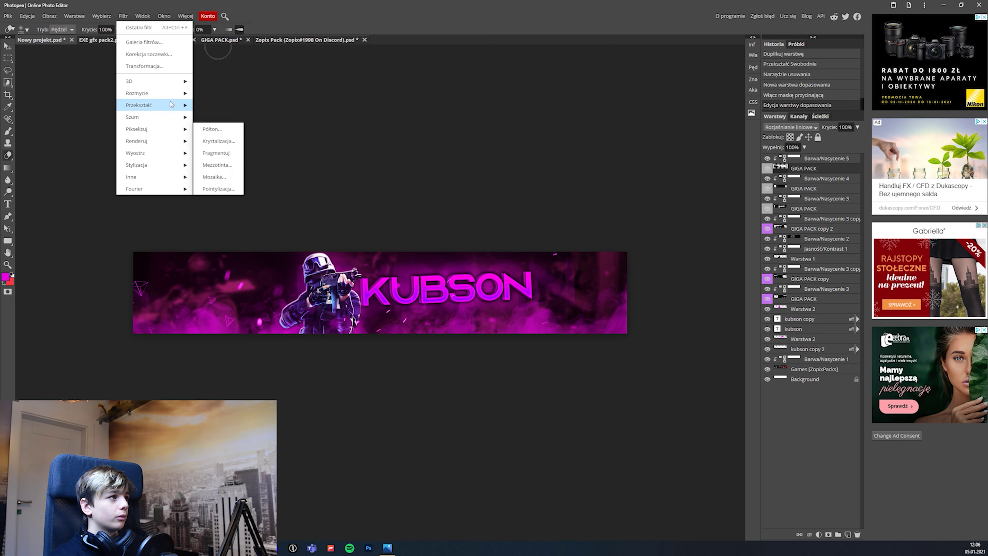
pyautogui.moveTo(137, 93)
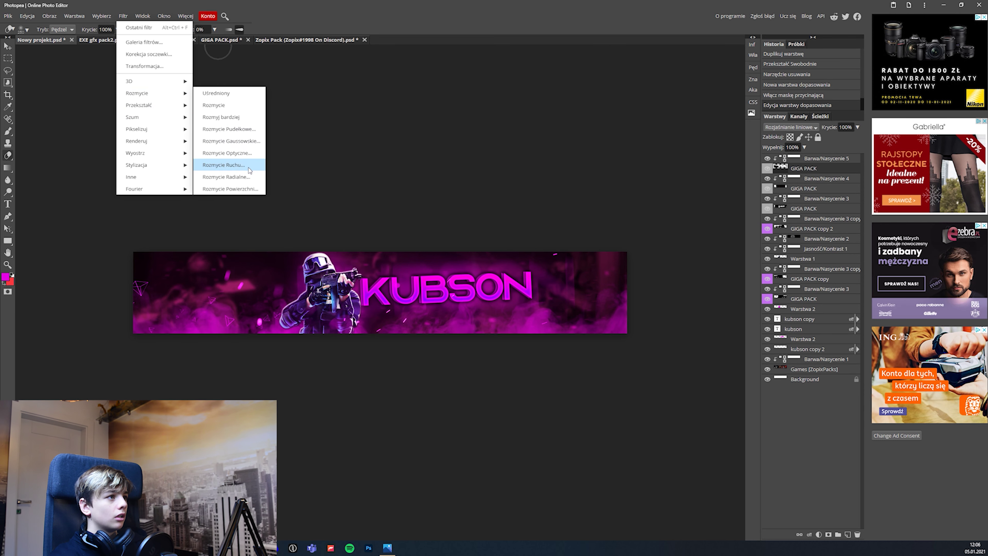
# - Apply a 0° Motion Blur of 7 px to the triangle particles, then duplicate the layer and its tint
pyautogui.click(241, 165)
pyautogui.moveTo(81, 117); pyautogui.dragTo(68, 115)
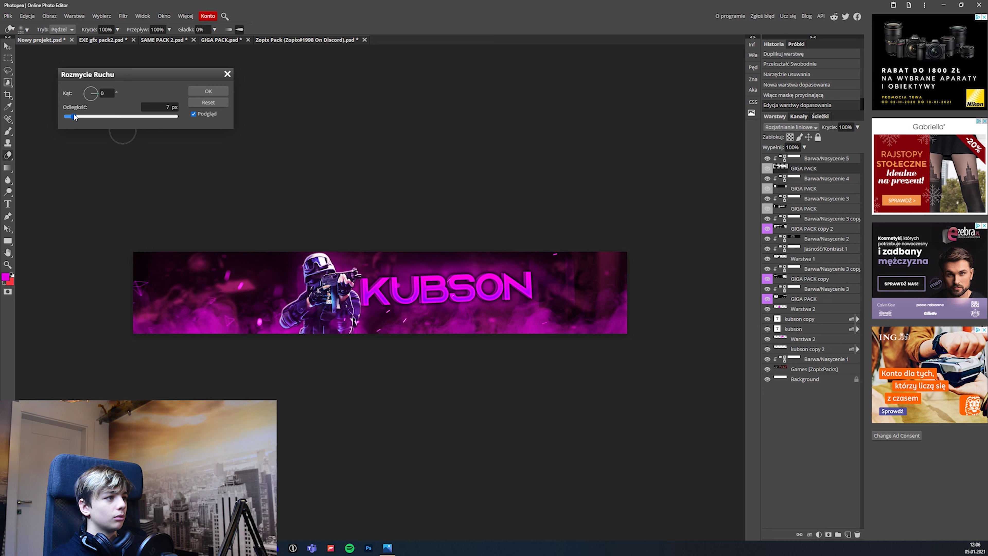
pyautogui.press('Return')
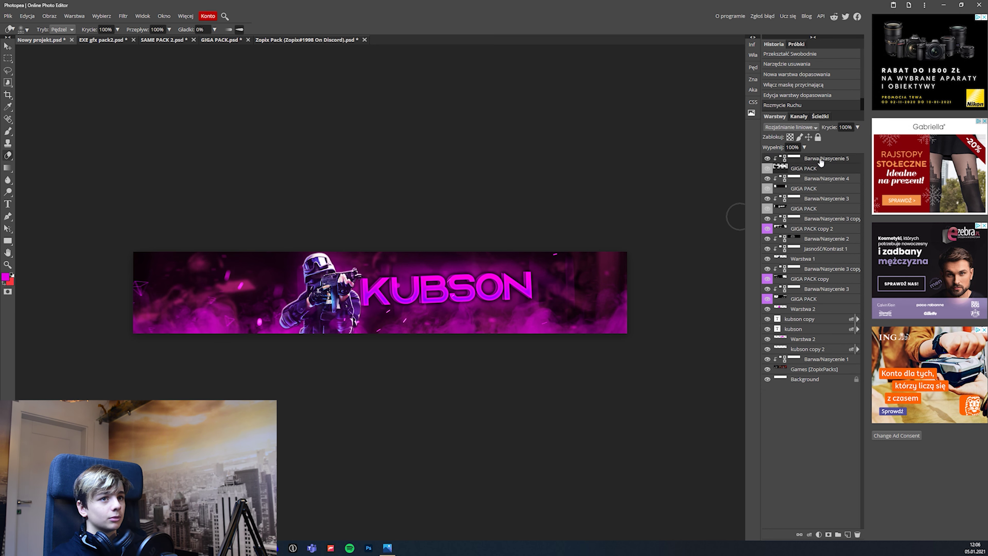
pyautogui.hotkey('ctrl', 'j')
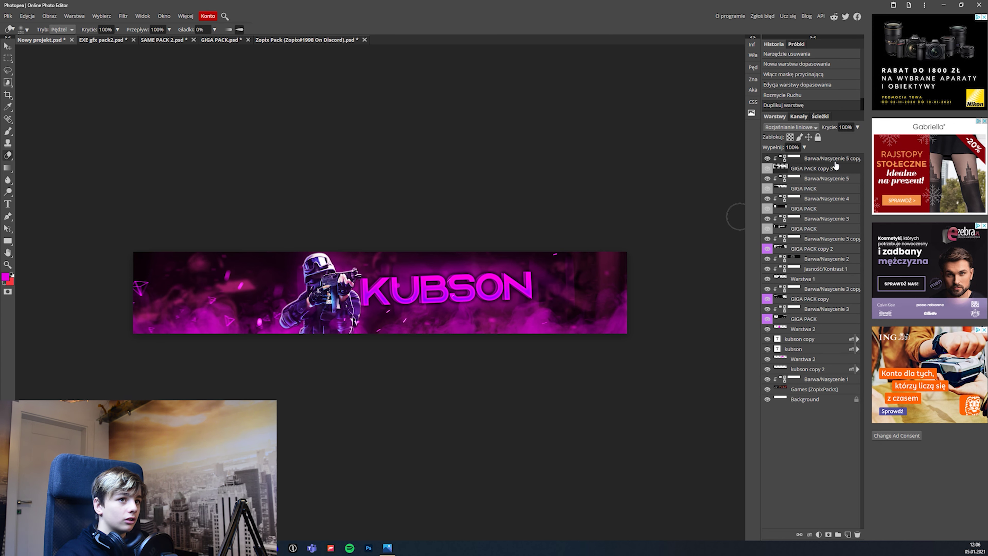
# - Move the duplicated overlay to the banner's right side, rotated about -41 degrees
pyautogui.hotkey('ctrl', 't')
pyautogui.moveTo(335, 385)
pyautogui.mouseDown()
pyautogui.moveTo(582, 360)
pyautogui.moveTo(619, 348)
pyautogui.mouseUp()
pyautogui.hotkey('ctrl', '-')
pyautogui.hotkey('ctrl', '-')
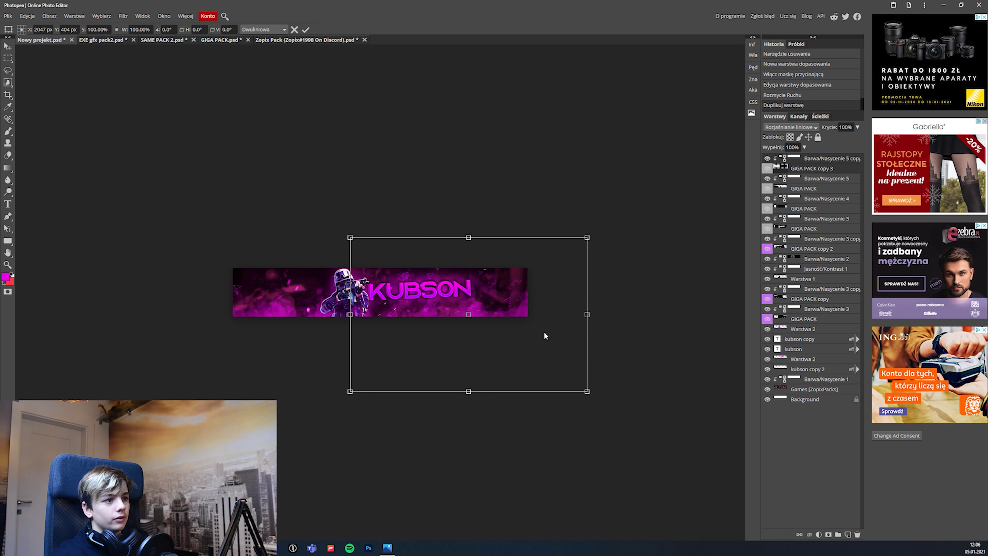
pyautogui.moveTo(571, 312)
pyautogui.mouseDown()
pyautogui.moveTo(544, 231)
pyautogui.moveTo(480, 276)
pyautogui.mouseUp()
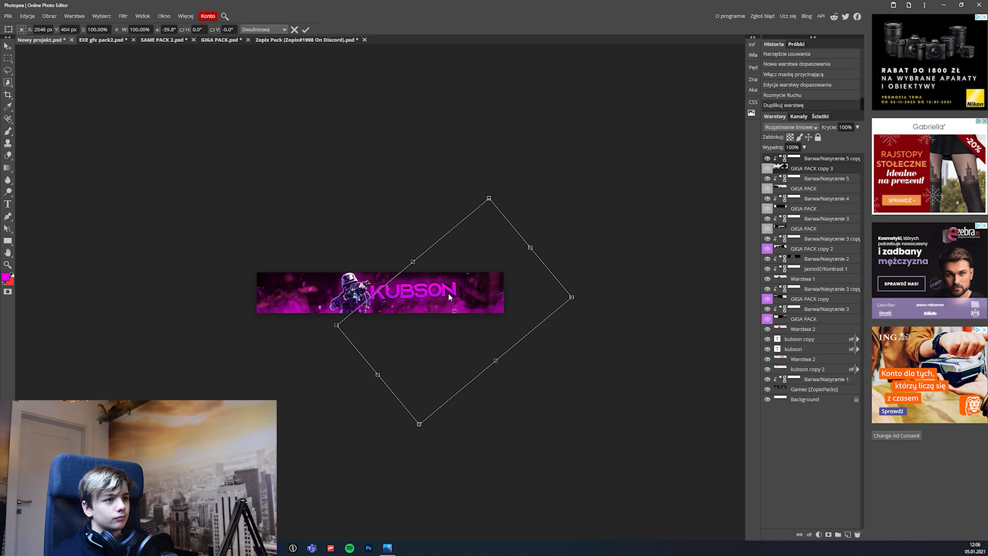
pyautogui.hotkey('ctrl', '+')
pyautogui.moveTo(536, 292); pyautogui.dragTo(576, 348)
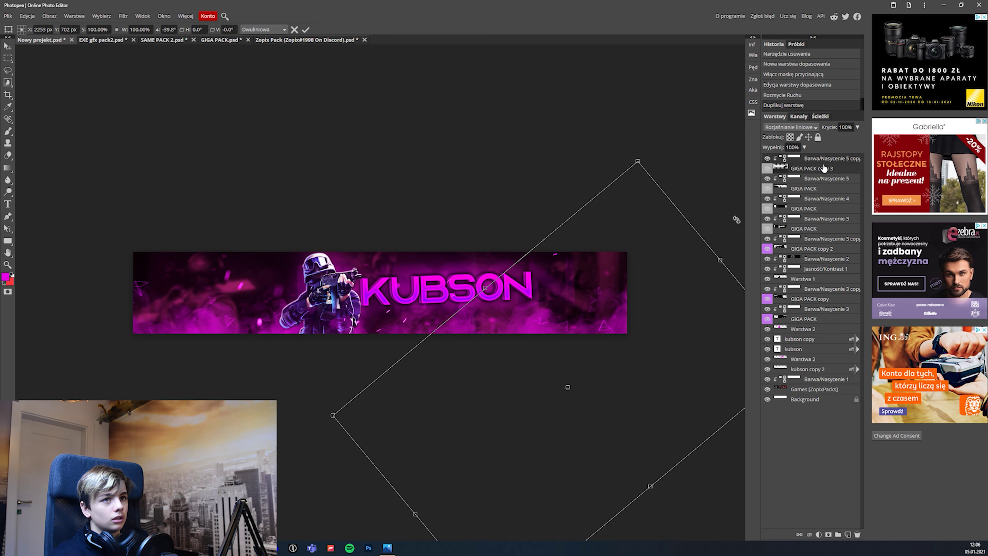
pyautogui.press('Return')
pyautogui.press('e')
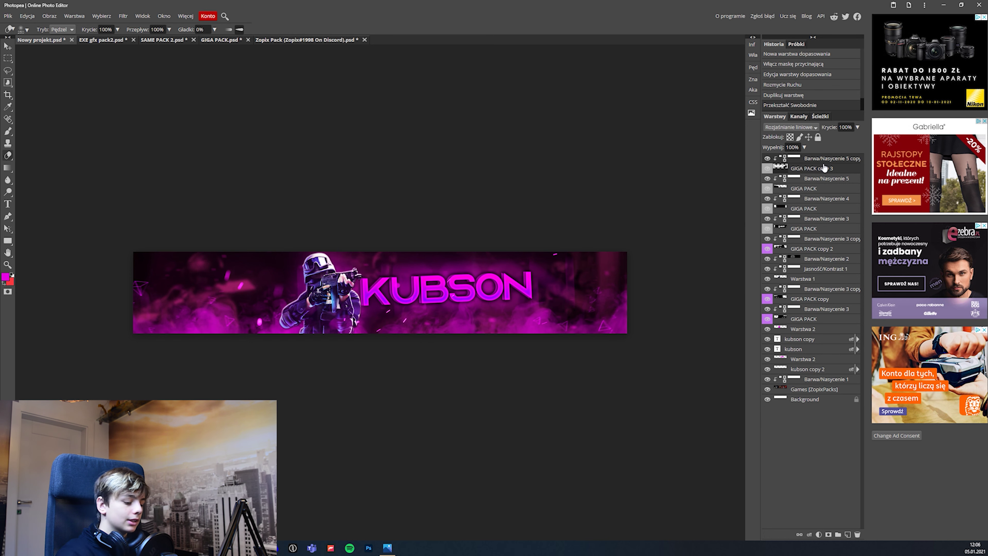
# - Add another overlay copy, rotated about 150 degrees and shifted up-right
pyautogui.hotkey('ctrl', 'j')
pyautogui.hotkey('ctrl', 't')
pyautogui.moveTo(609, 330); pyautogui.dragTo(464, 229)
pyautogui.moveTo(638, 207)
pyautogui.mouseDown()
pyautogui.moveTo(646, 205)
pyautogui.moveTo(375, 459)
pyautogui.moveTo(243, 326)
pyautogui.moveTo(226, 294)
pyautogui.mouseUp()
pyautogui.moveTo(380, 293); pyautogui.dragTo(564, 212)
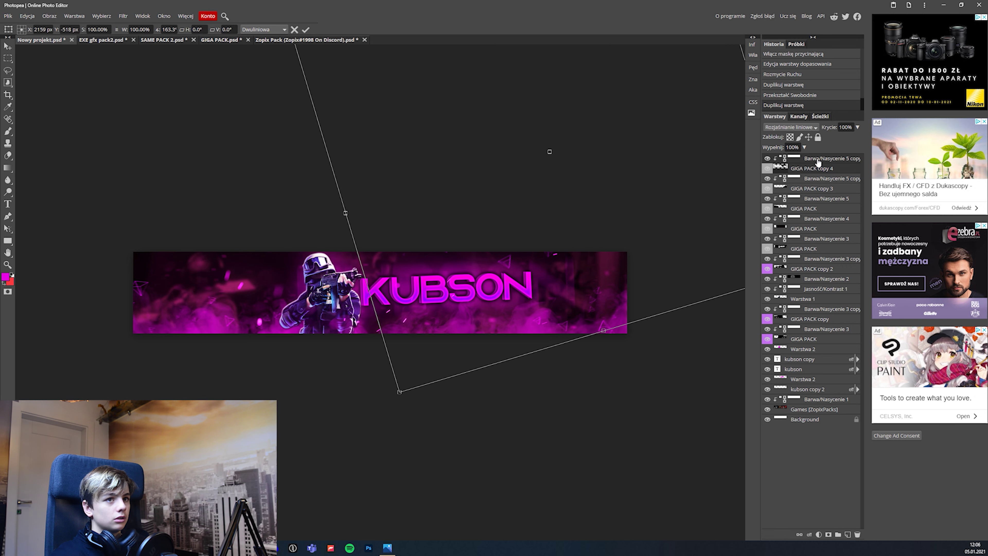
pyautogui.press('Return')
pyautogui.press('e')
# - Add a third overlay copy and move it leftward across the banner
pyautogui.hotkey('ctrl', 'j')
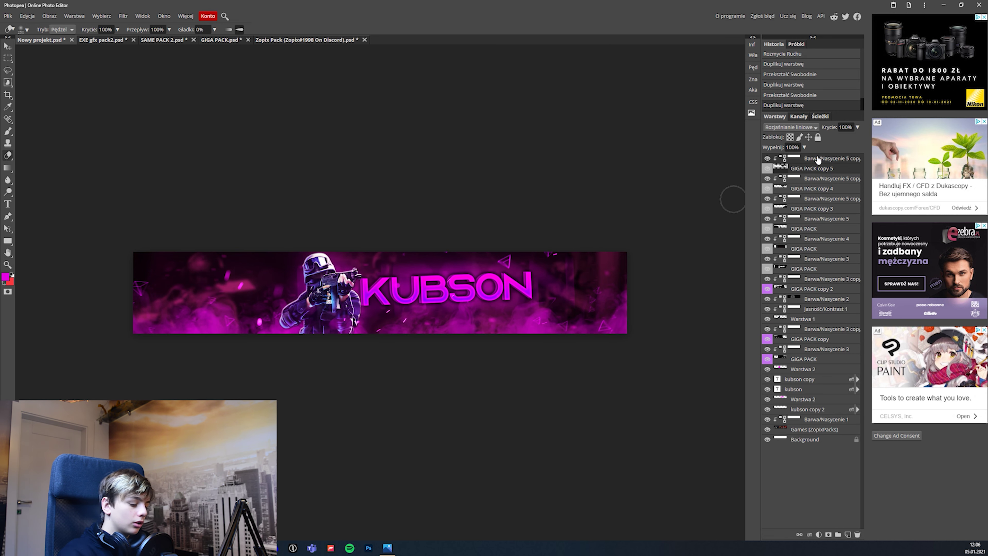
pyautogui.hotkey('ctrl', 't')
pyautogui.moveTo(507, 246)
pyautogui.mouseDown()
pyautogui.moveTo(261, 260)
pyautogui.moveTo(268, 250)
pyautogui.mouseUp()
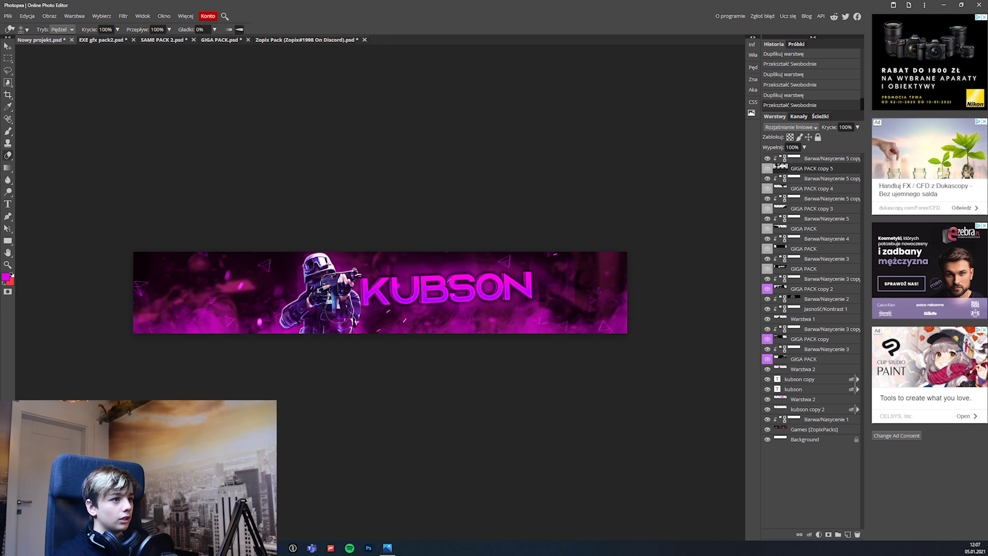
pyautogui.press('v')
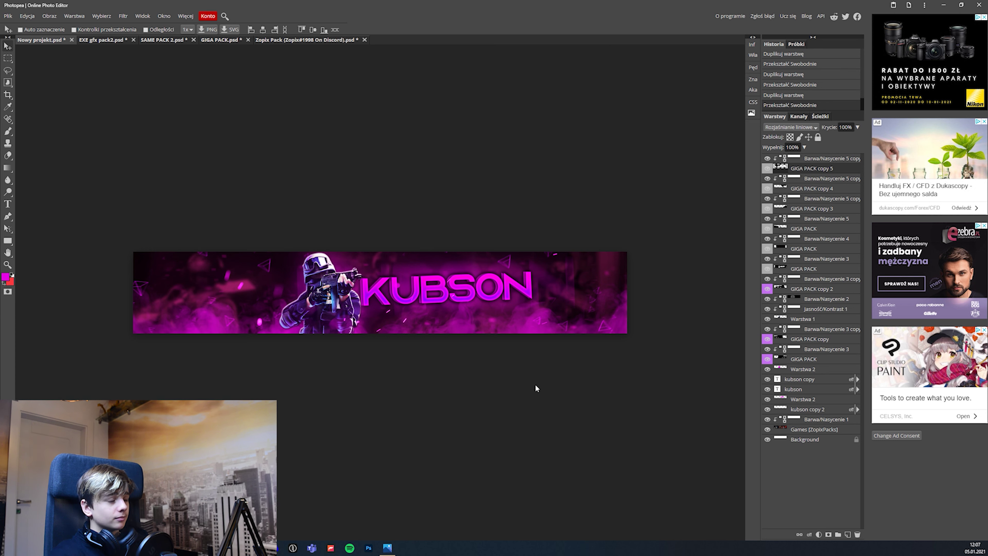
pyautogui.click(811, 159)
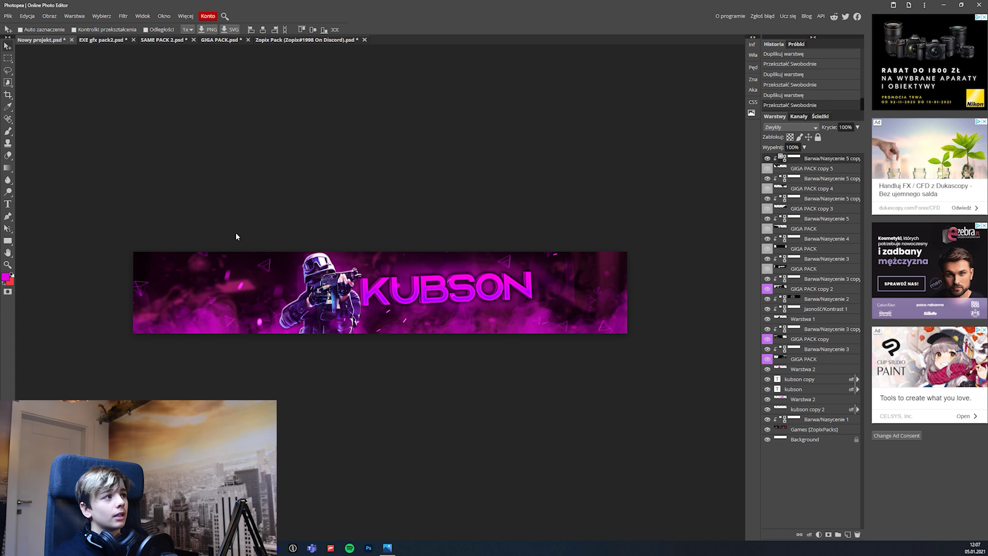
pyautogui.click(9, 242)
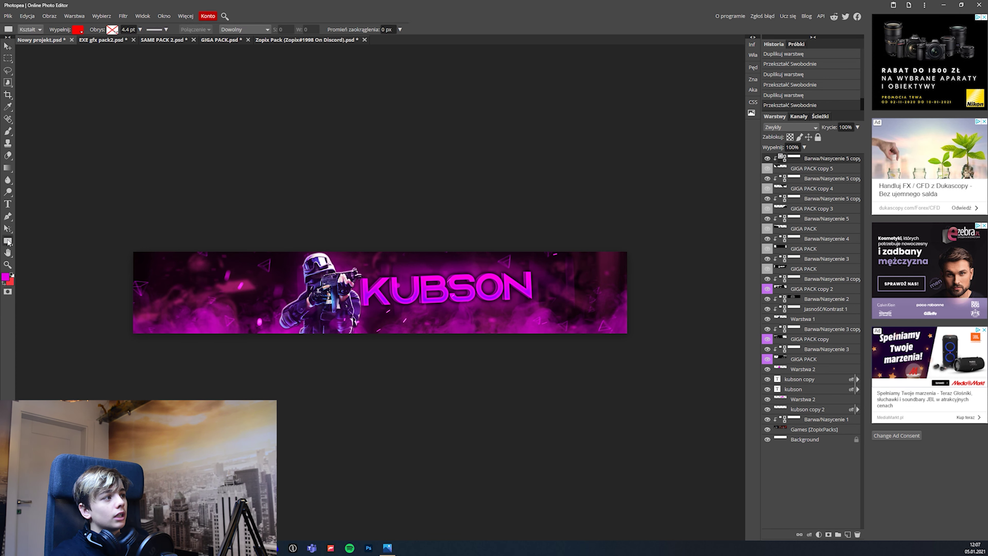
# - Draw a rectangle around the banner with no fill and a solid magenta outline
pyautogui.click(80, 31)
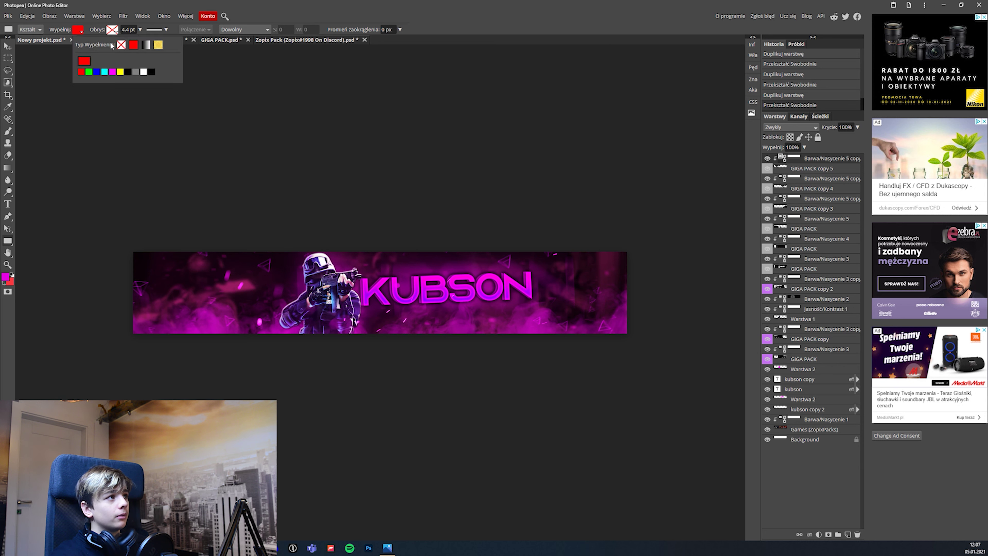
pyautogui.click(122, 45)
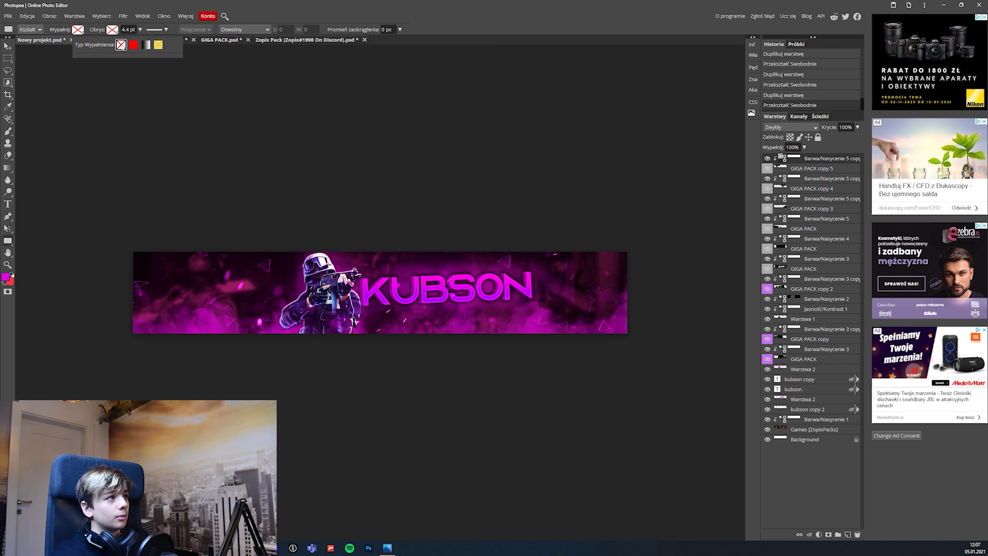
pyautogui.click(113, 30)
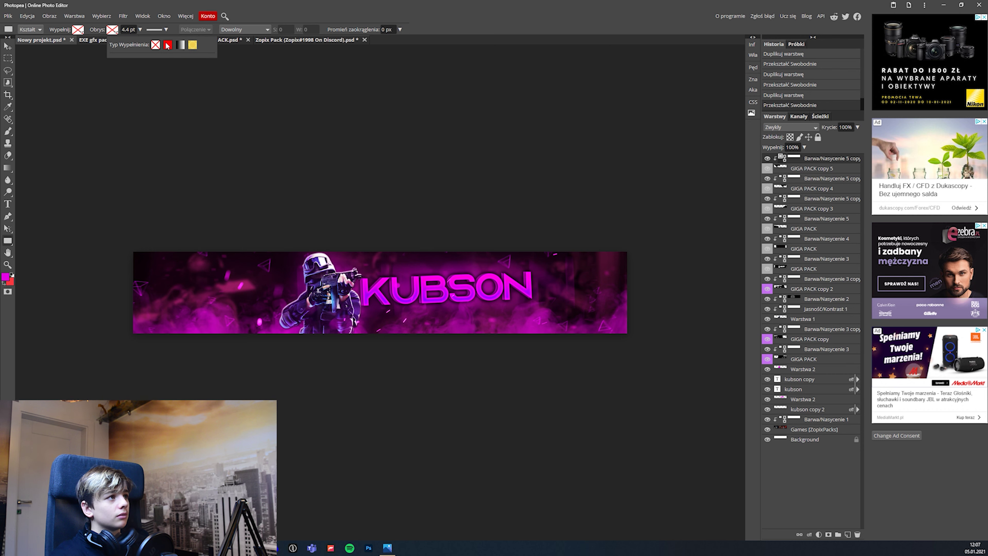
pyautogui.click(167, 46)
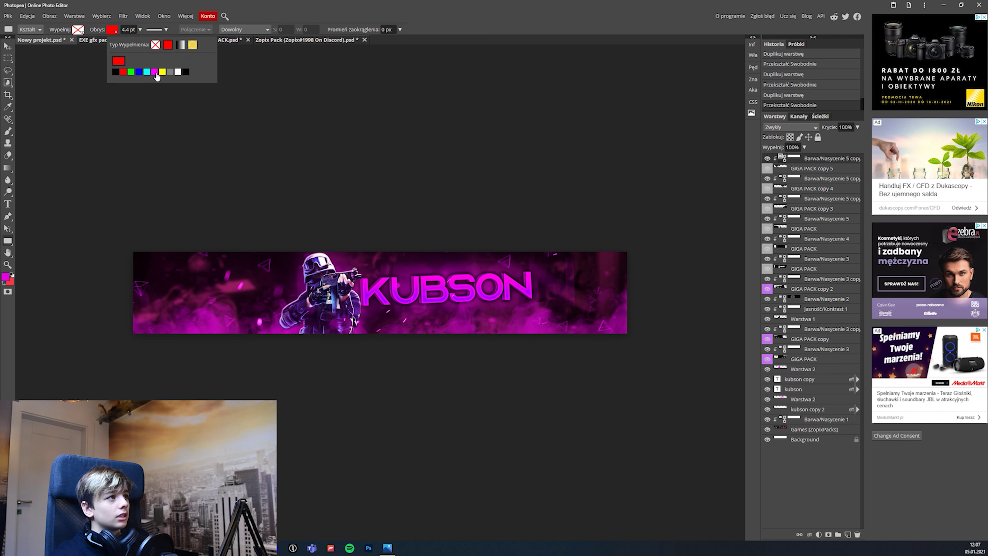
pyautogui.click(140, 30)
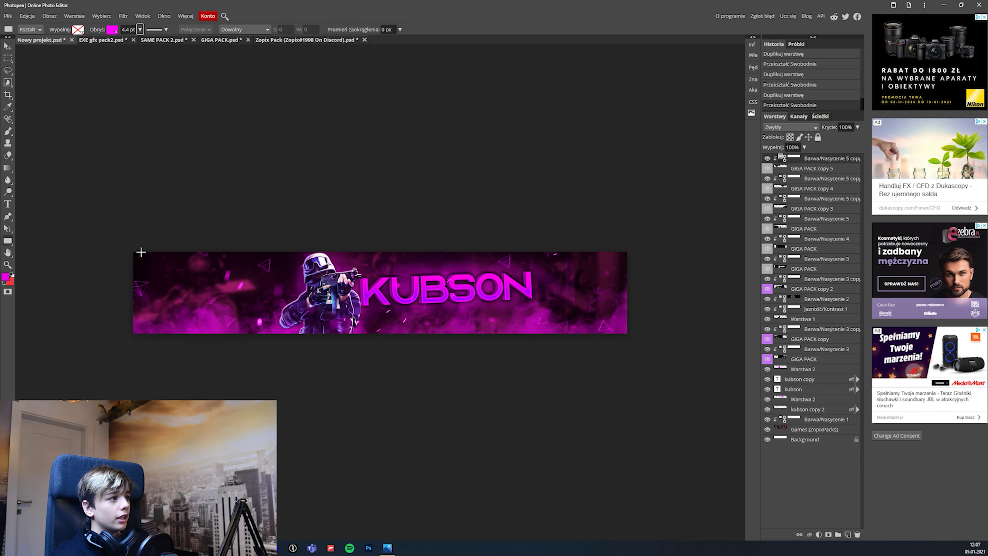
pyautogui.moveTo(134, 252)
pyautogui.mouseDown()
pyautogui.moveTo(507, 326)
pyautogui.moveTo(626, 333)
pyautogui.mouseUp()
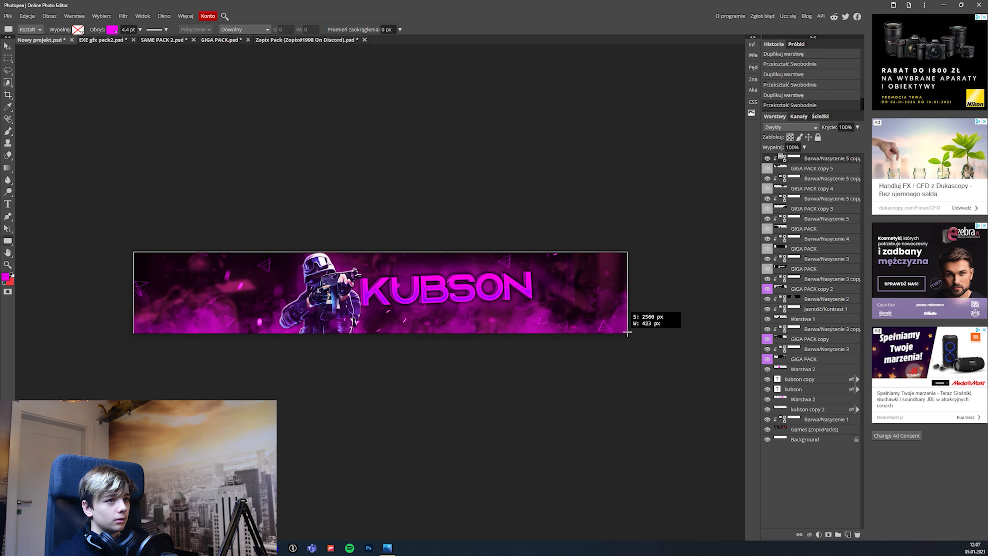
pyautogui.moveTo(627, 333); pyautogui.dragTo(626, 333)
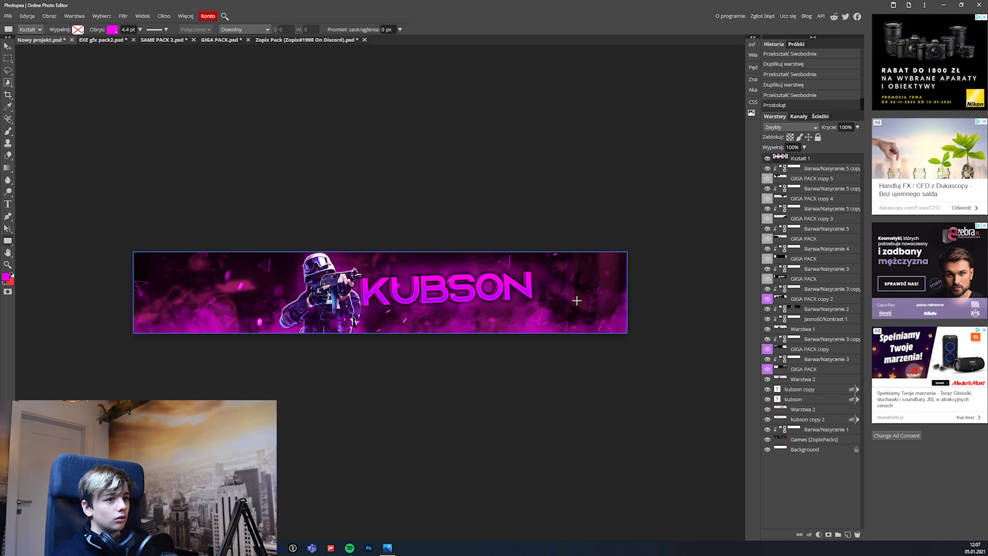
# - Set the frame outline's stroke width to 73 pt, then switch to the EXE gfx pack2 document
pyautogui.click(140, 29)
pyautogui.moveTo(138, 41); pyautogui.dragTo(138, 46)
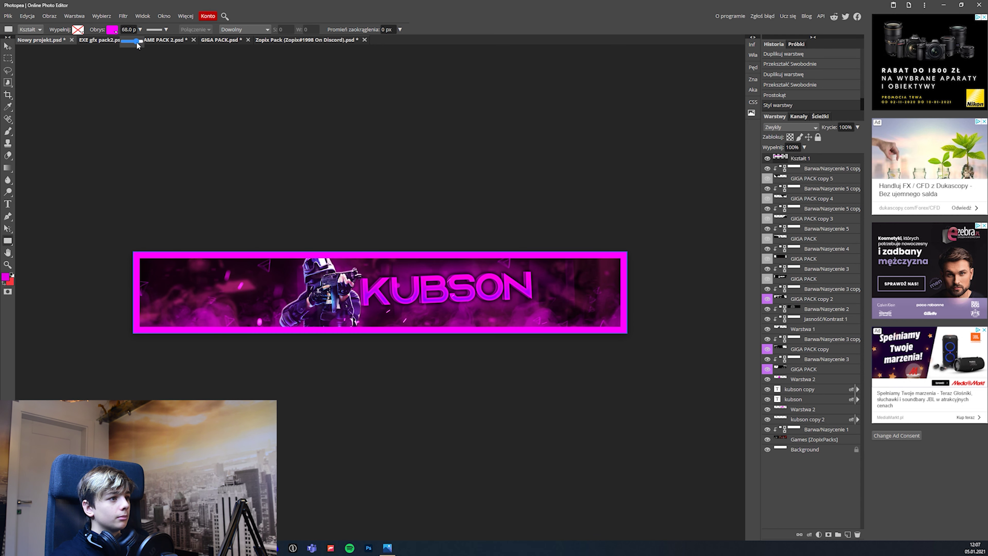
pyautogui.moveTo(138, 45); pyautogui.dragTo(136, 42)
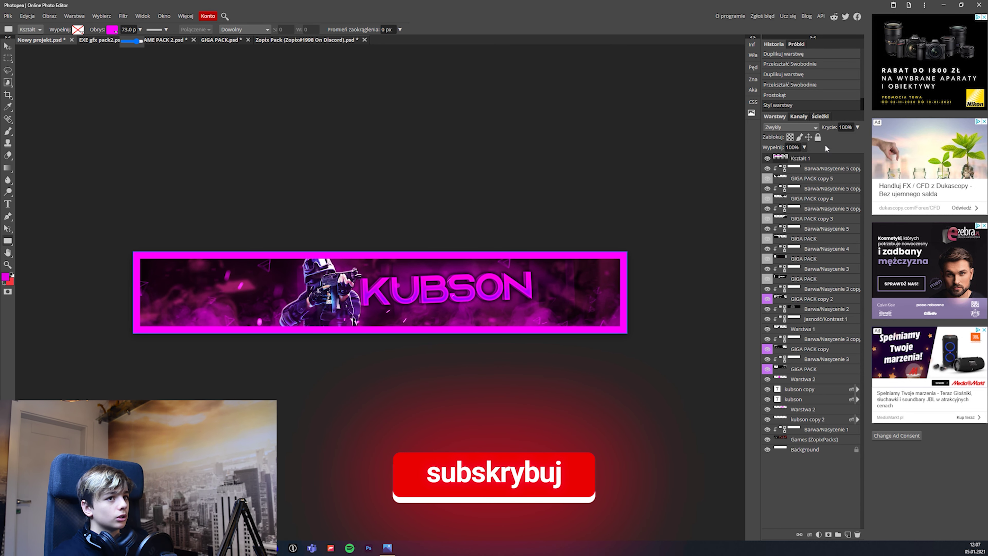
pyautogui.click(796, 161)
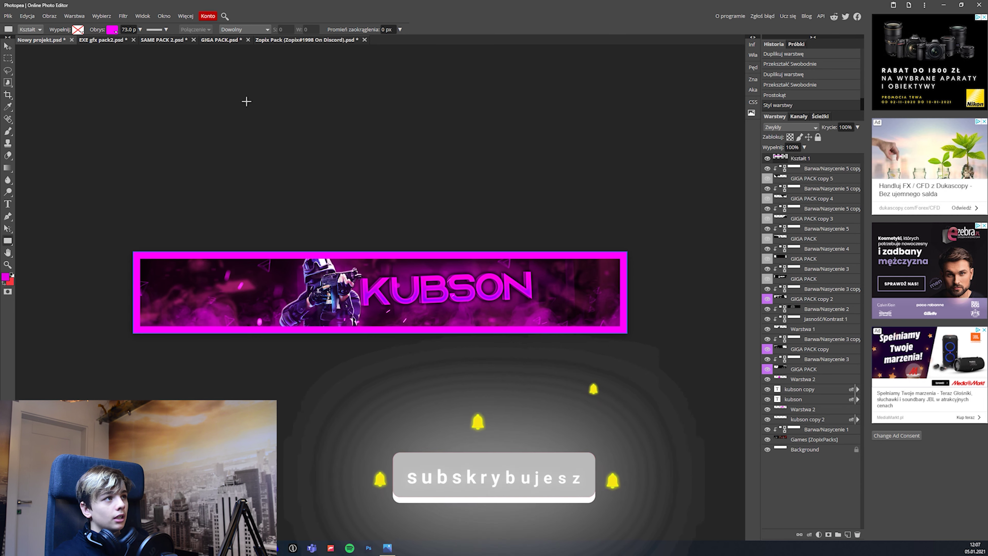
pyautogui.click(103, 39)
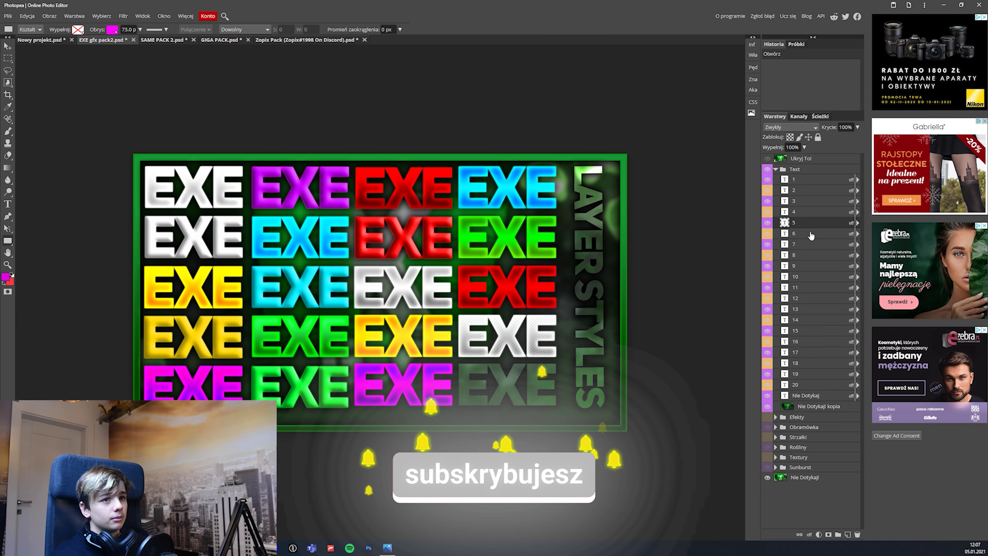
# - Copy layer 5's style in EXE gfx pack2 and paste it onto the banner's Kształt 1 frame
pyautogui.rightClick(801, 224)
pyautogui.moveTo(845, 388)
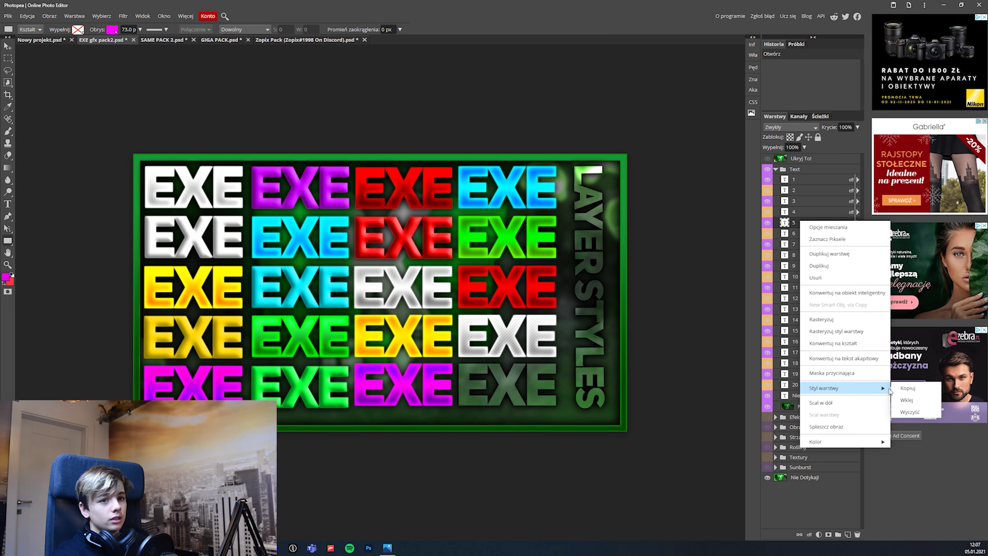
pyautogui.click(904, 388)
pyautogui.click(62, 41)
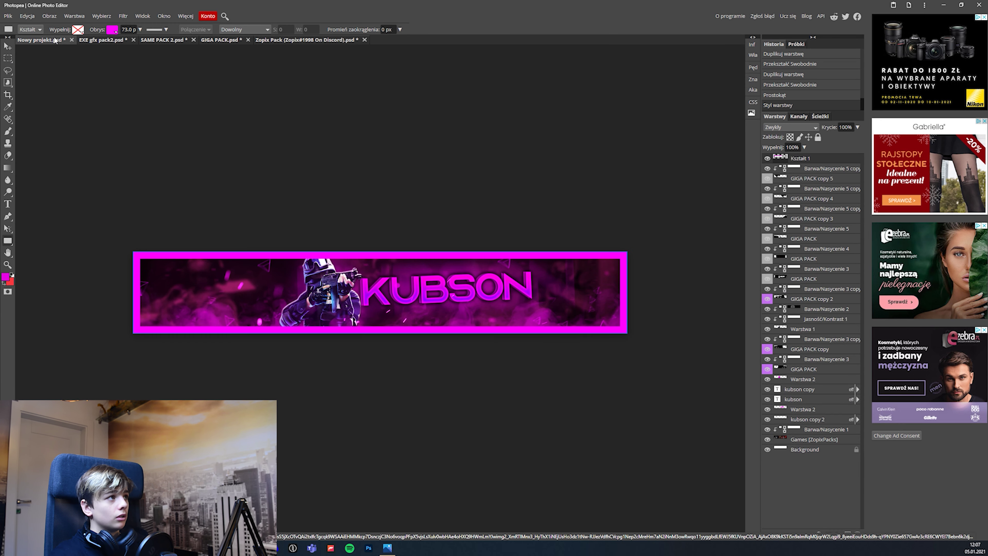
pyautogui.rightClick(811, 158)
pyautogui.moveTo(836, 327)
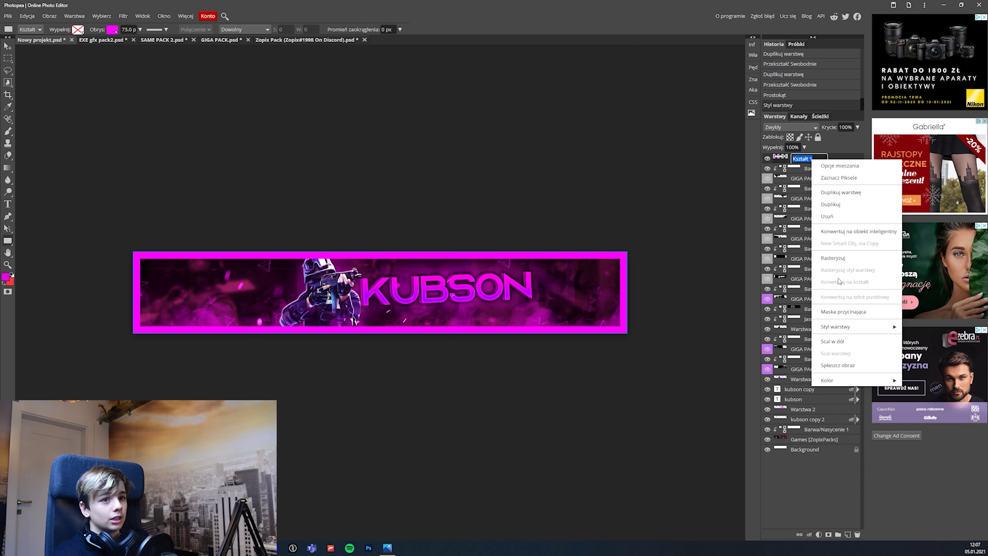
pyautogui.click(935, 338)
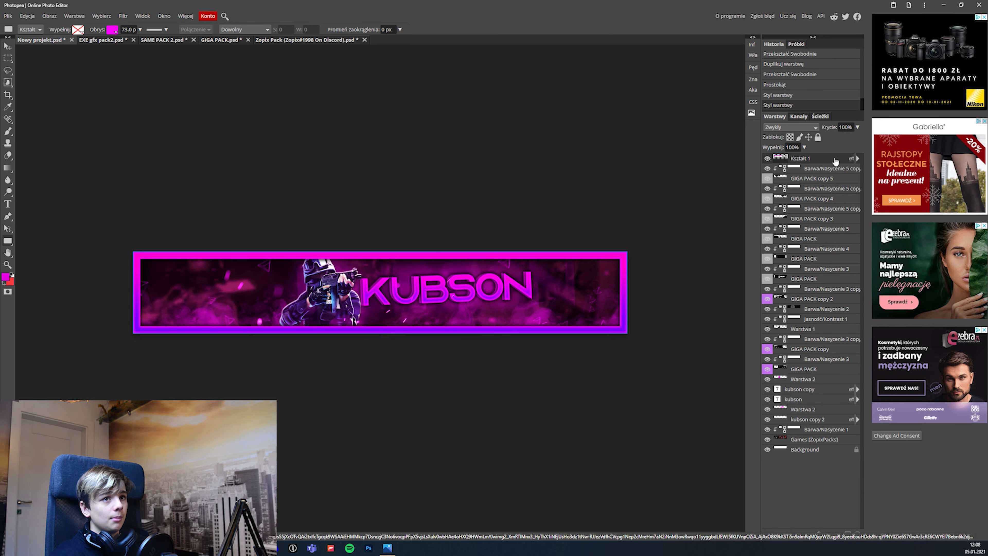
pyautogui.click(799, 128)
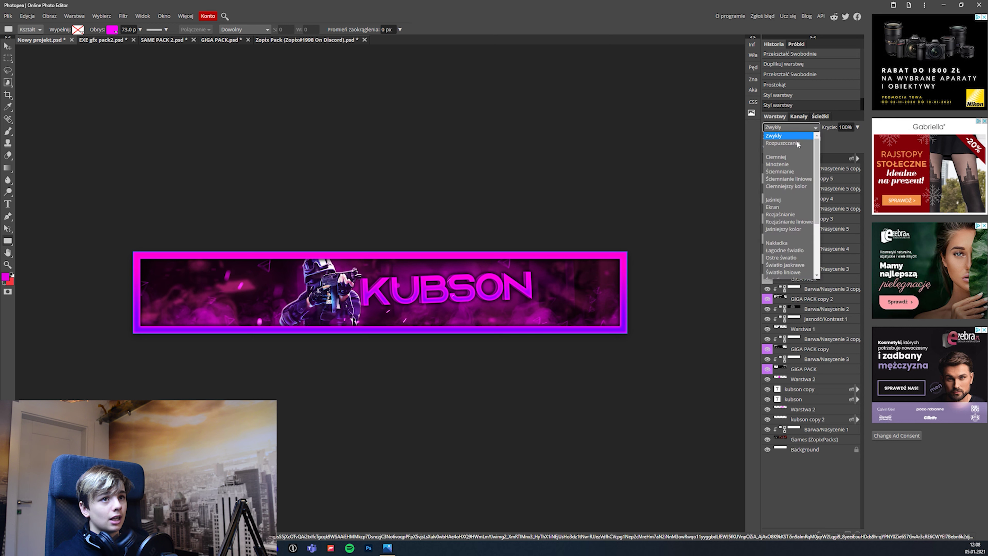
# - Rasterize the Kształt 1 frame layer
pyautogui.click(791, 243)
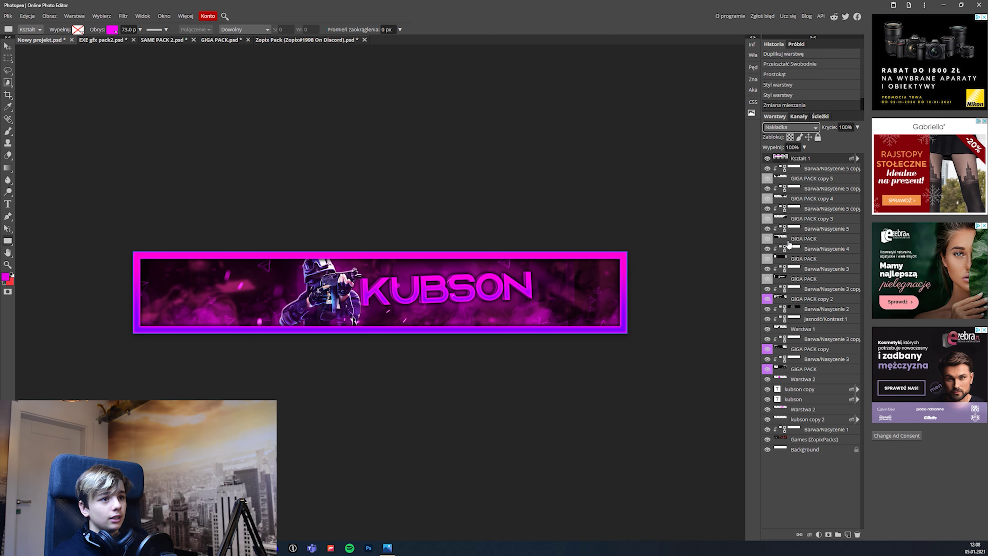
pyautogui.rightClick(812, 164)
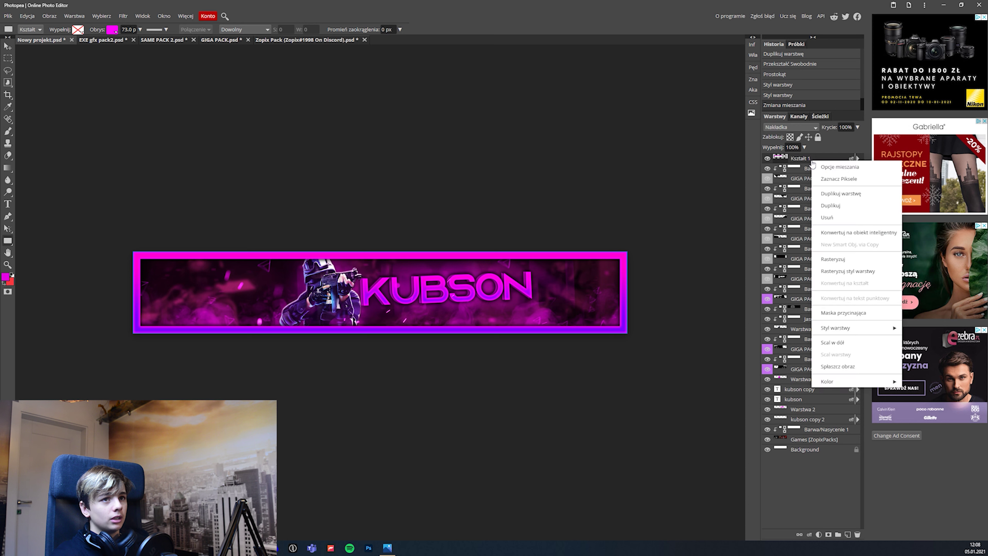
pyautogui.click(832, 259)
# - After trying Ciemniej and Światło jaskrawe, set the frame to Nakładka at 37% opacity
pyautogui.click(793, 127)
pyautogui.click(789, 127)
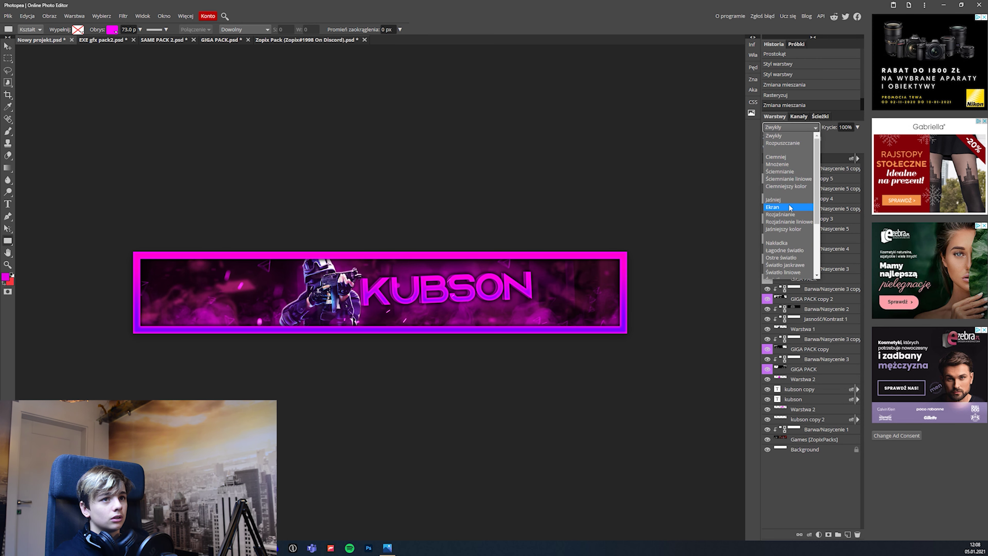
pyautogui.click(786, 156)
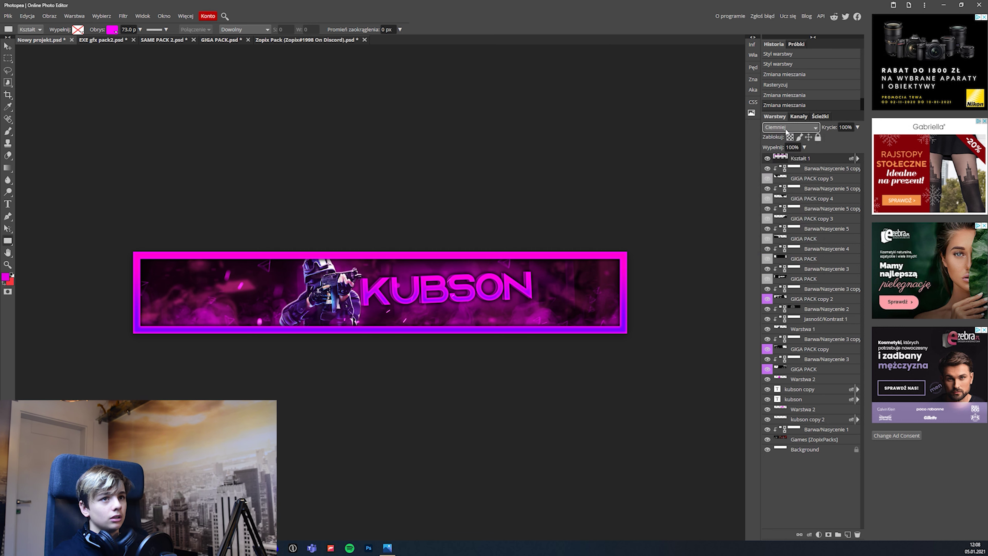
pyautogui.click(786, 128)
pyautogui.click(786, 242)
pyautogui.click(791, 127)
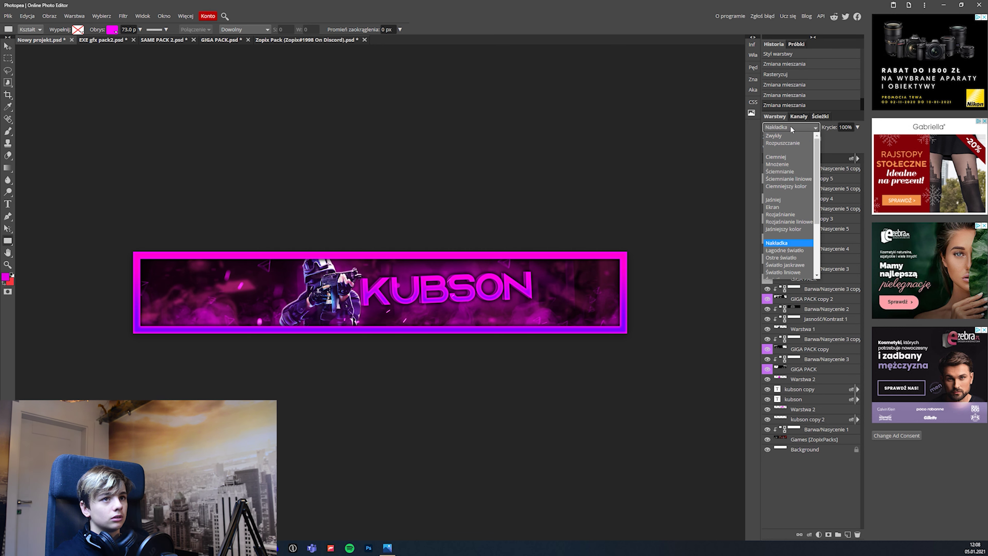
pyautogui.click(794, 265)
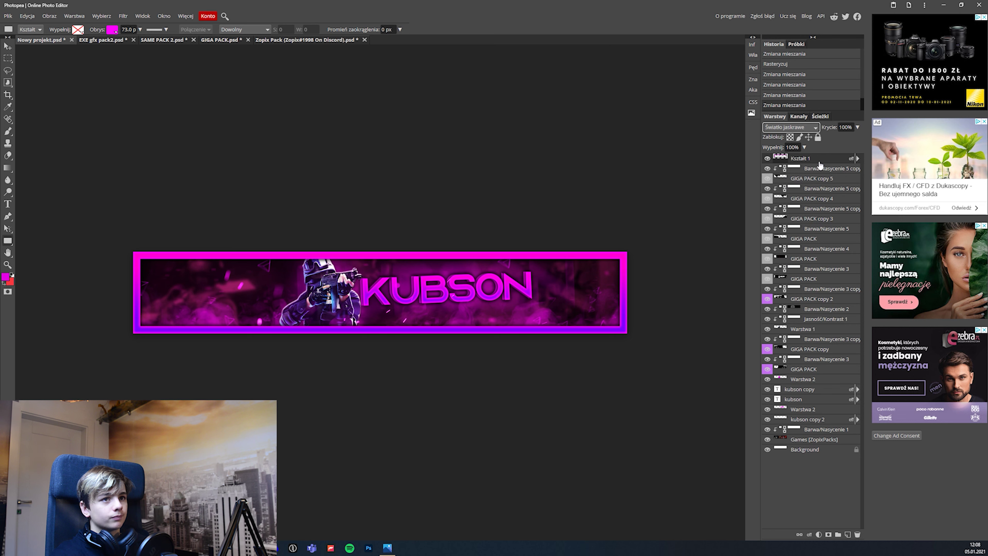
pyautogui.moveTo(858, 130); pyautogui.dragTo(838, 139)
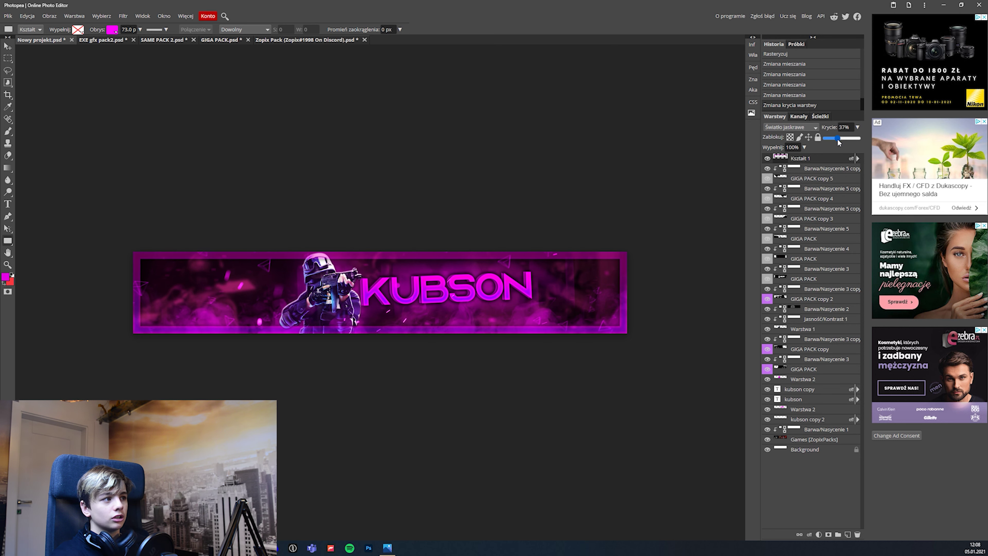
pyautogui.click(798, 128)
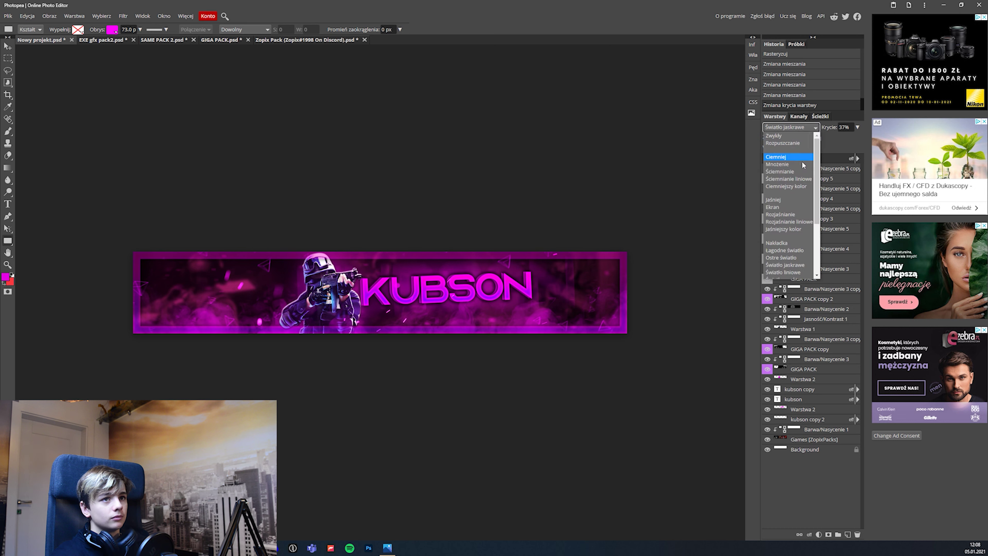
pyautogui.click(788, 242)
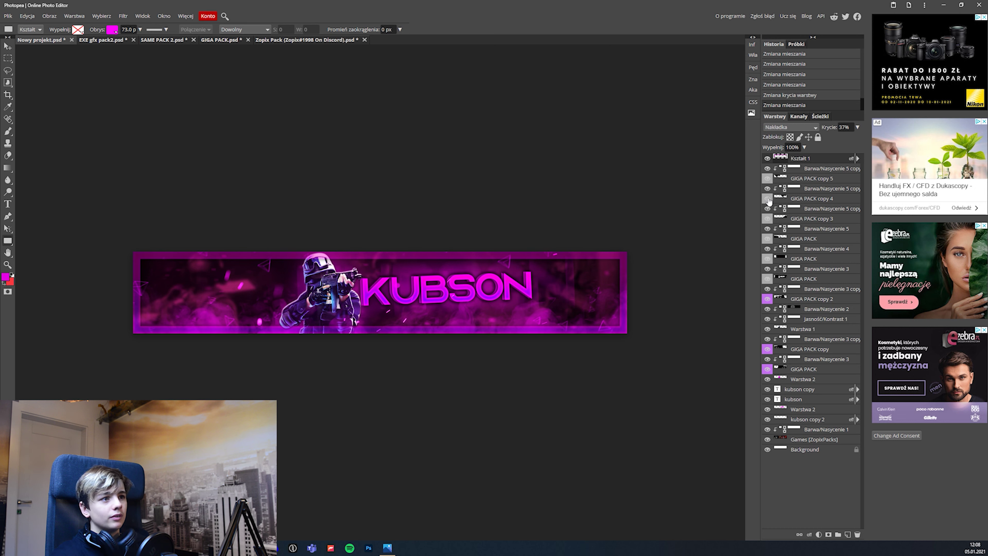
pyautogui.scroll(3, 366, 311)
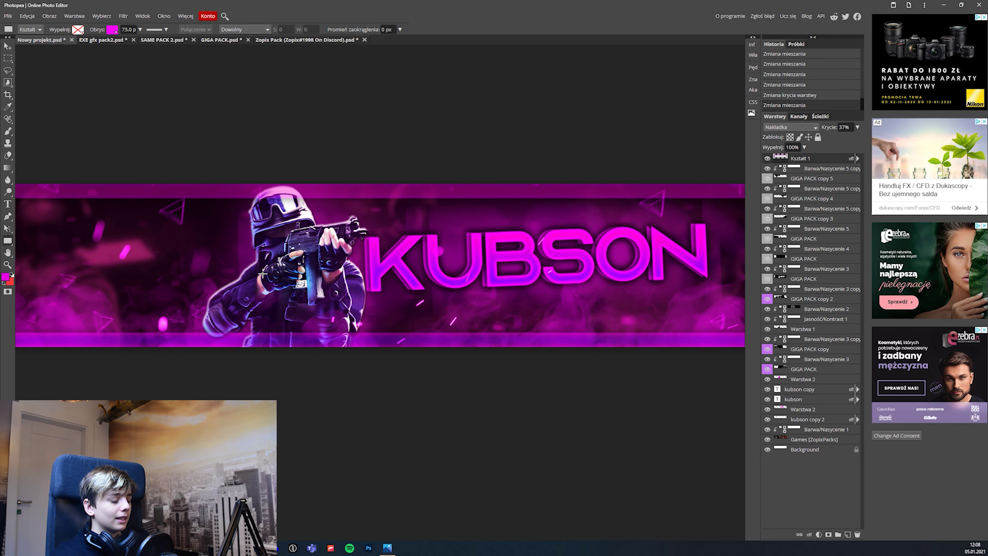
# - Erase the magenta frame along the banner's bottom edge near the soldier
pyautogui.press('e')
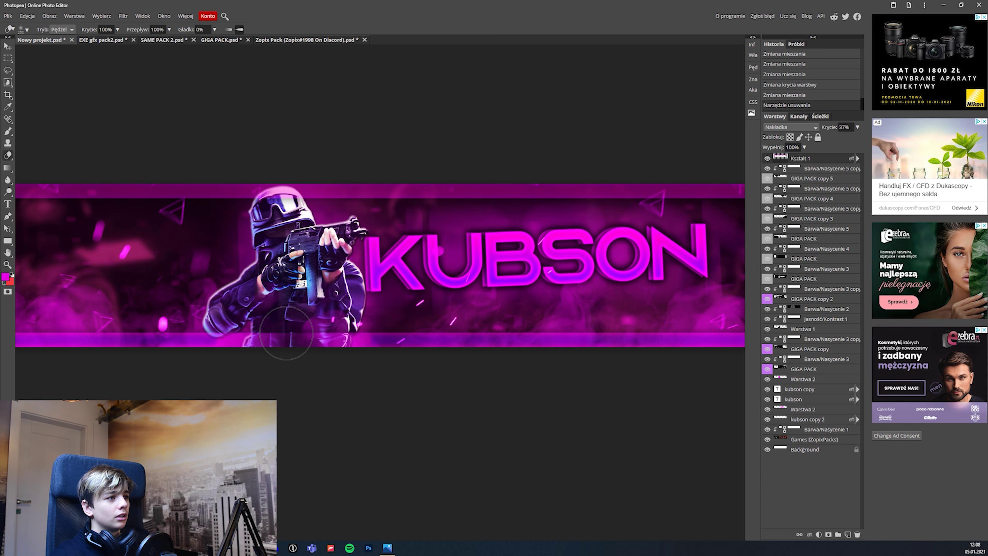
pyautogui.moveTo(294, 349)
pyautogui.mouseDown()
pyautogui.moveTo(324, 344)
pyautogui.moveTo(350, 307)
pyautogui.moveTo(276, 343)
pyautogui.moveTo(253, 315)
pyautogui.moveTo(228, 340)
pyautogui.mouseUp()
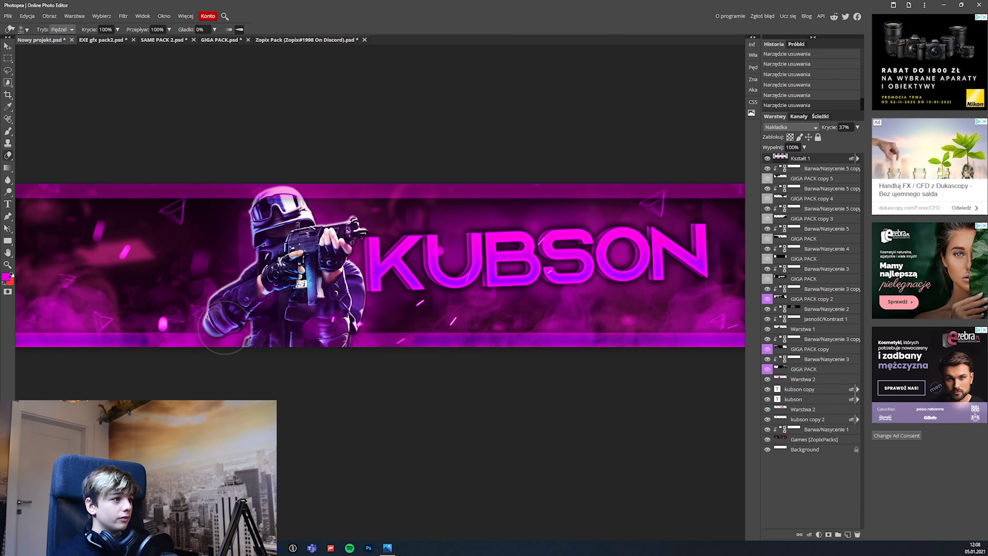
pyautogui.scroll(-2, 323, 316)
pyautogui.scroll(-1, 324, 315)
pyautogui.scroll(1, 323, 313)
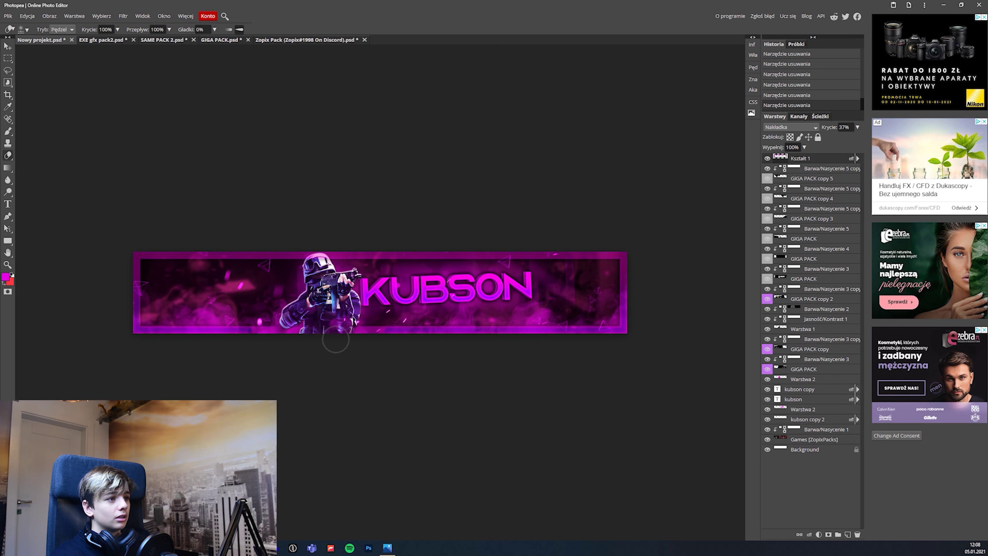
pyautogui.scroll(1, 354, 343)
pyautogui.scroll(2, 350, 295)
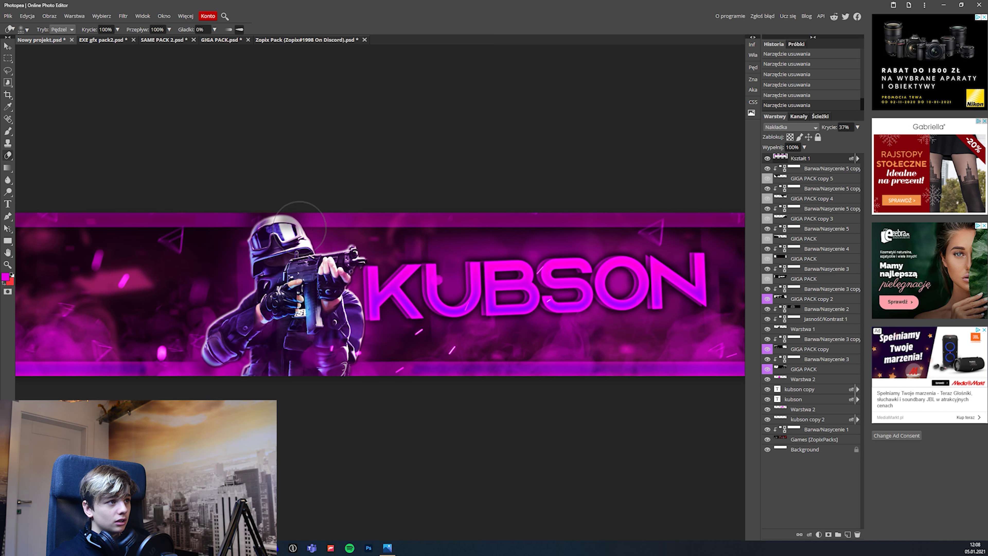
pyautogui.scroll(-2, 319, 357)
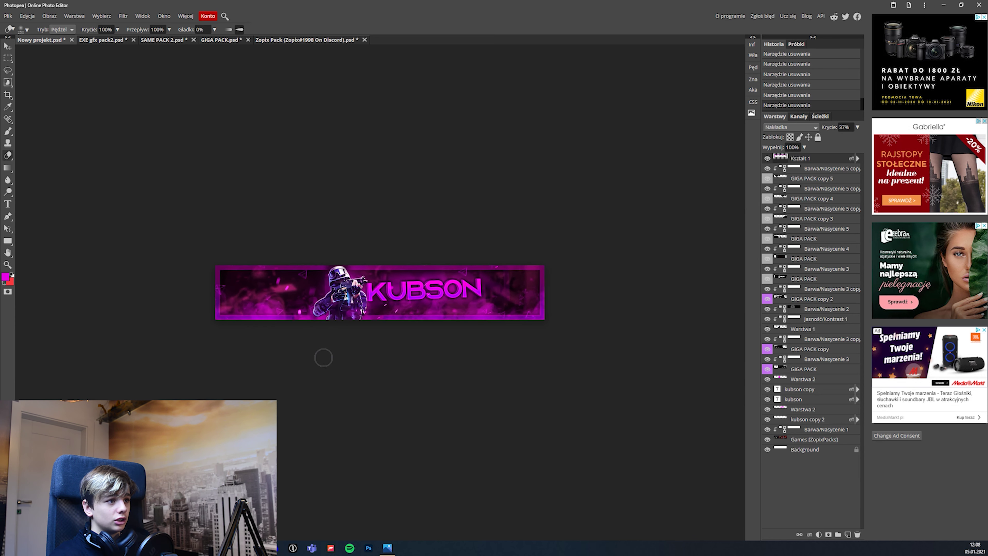
pyautogui.scroll(1, 317, 358)
pyautogui.press('v')
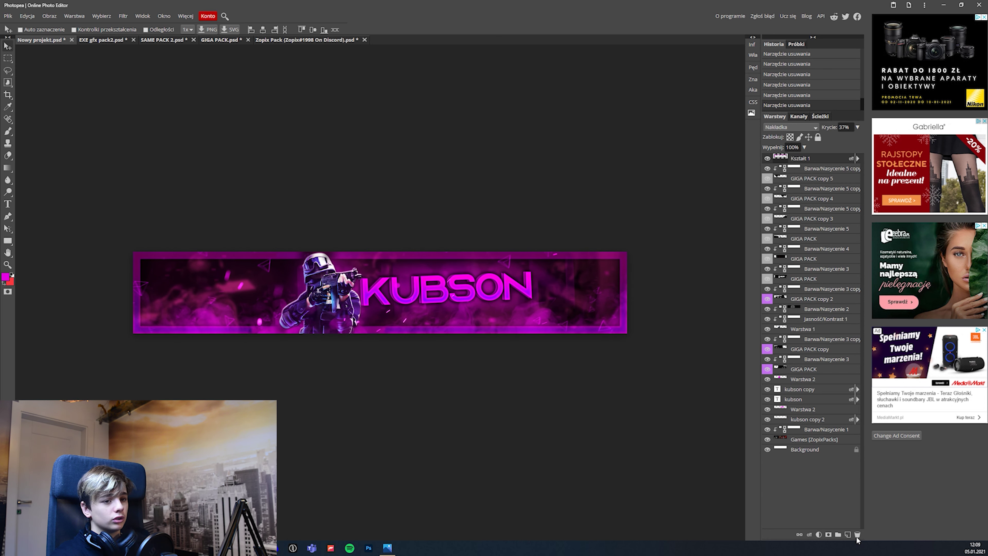
# - On a new layer, paint large brush strokes around the banner's edges
pyautogui.click(847, 534)
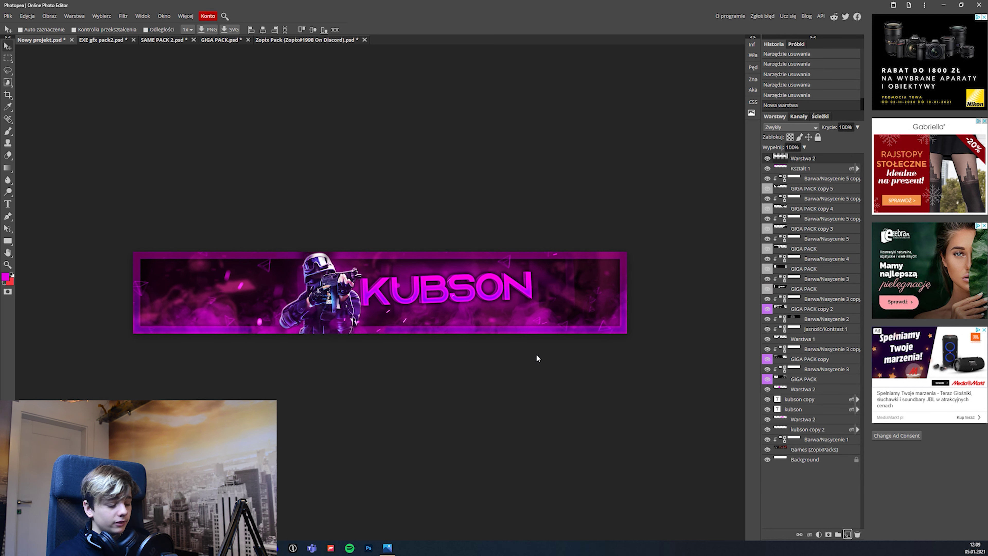
pyautogui.press('b')
pyautogui.moveTo(344, 317); pyautogui.dragTo(404, 289)
pyautogui.hotkey('ctrl', 'z')
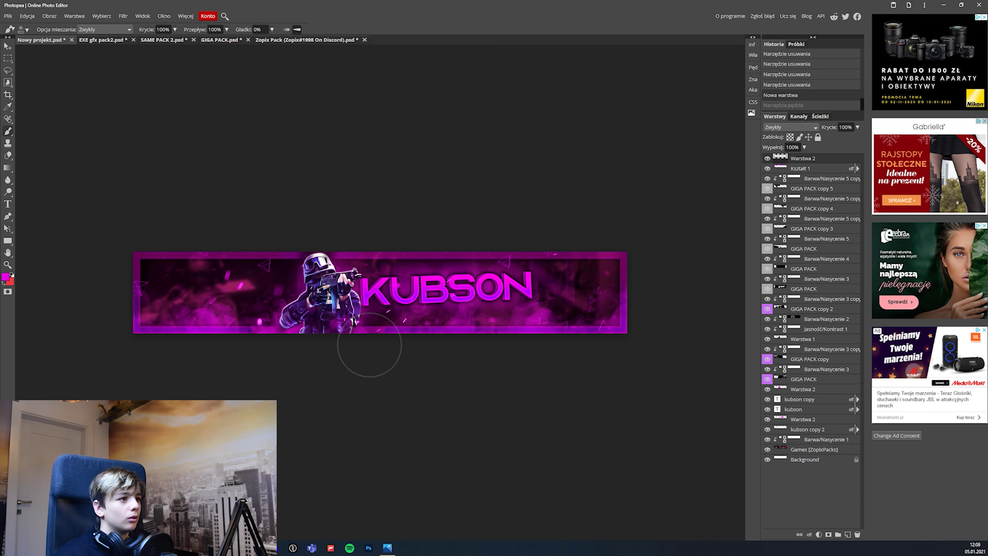
pyautogui.hotkey('ctrl', '-')
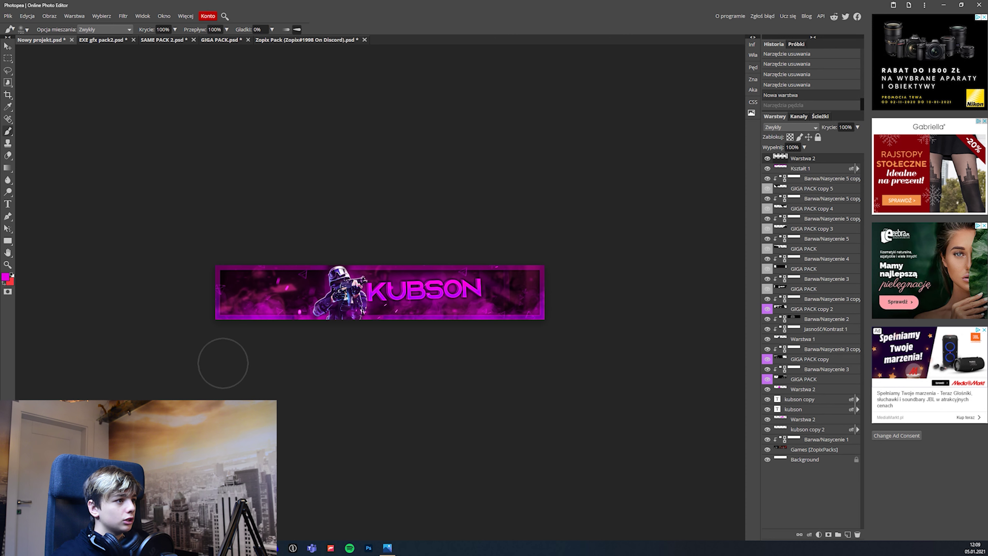
pyautogui.press(']')
pyautogui.press(']')
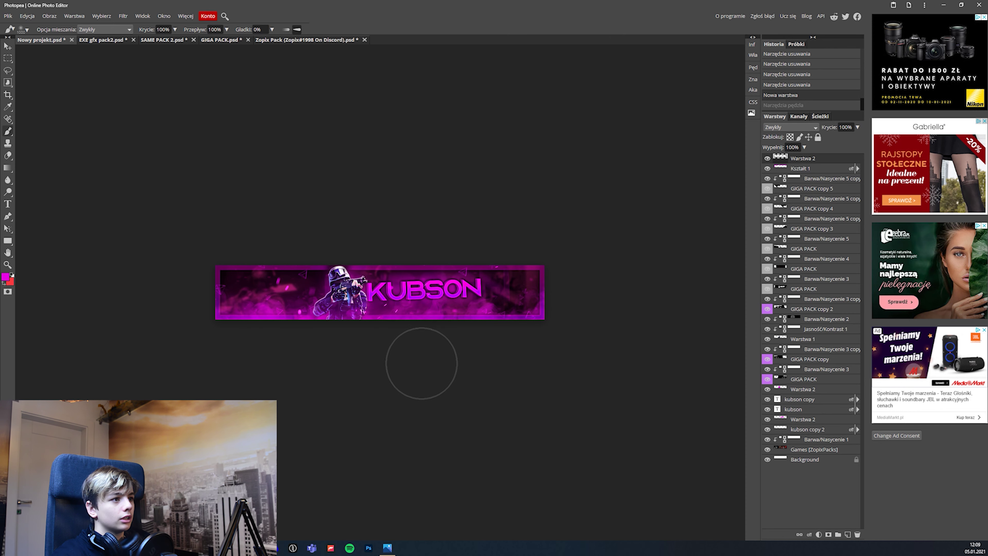
pyautogui.hotkey('ctrl', 'shift', 'z')
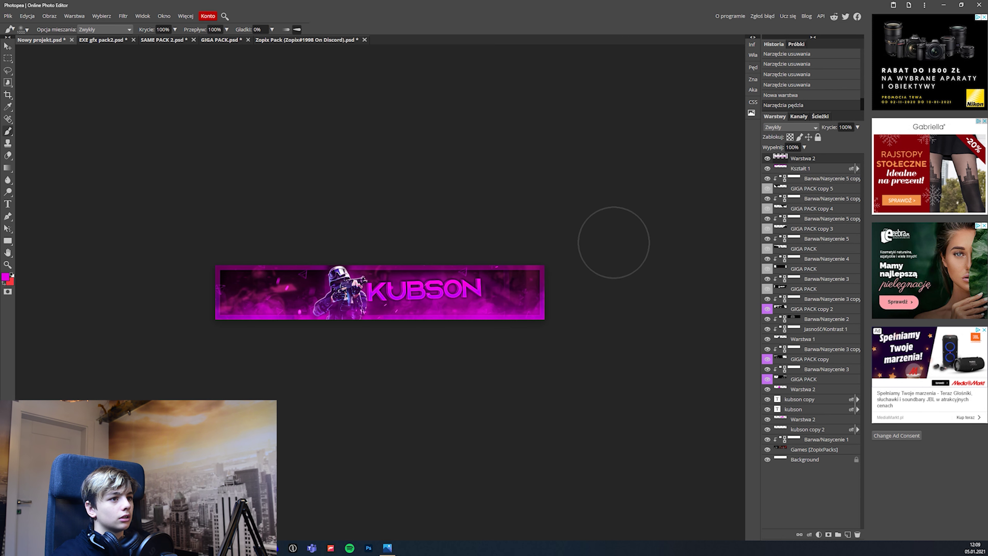
pyautogui.moveTo(613, 327); pyautogui.dragTo(573, 221)
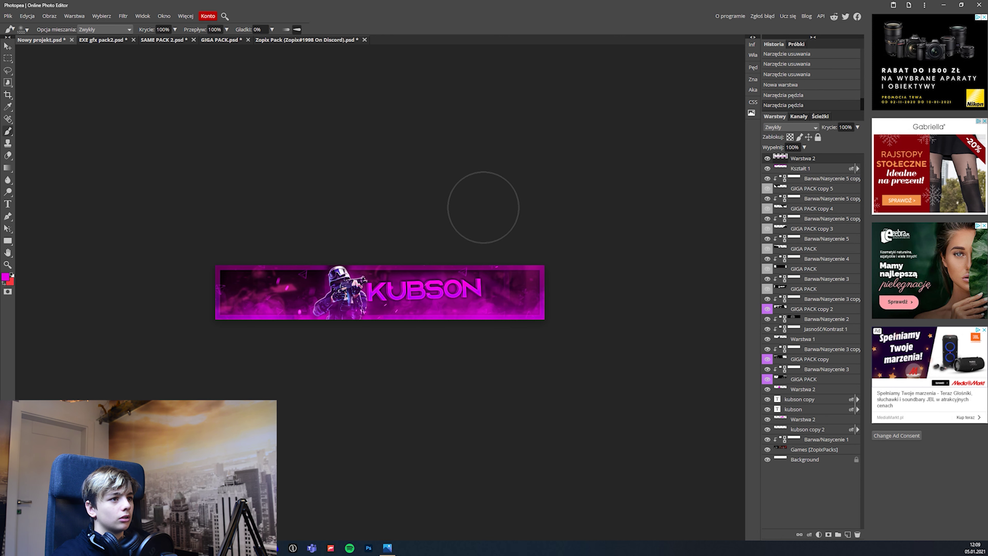
pyautogui.moveTo(288, 208); pyautogui.dragTo(161, 203)
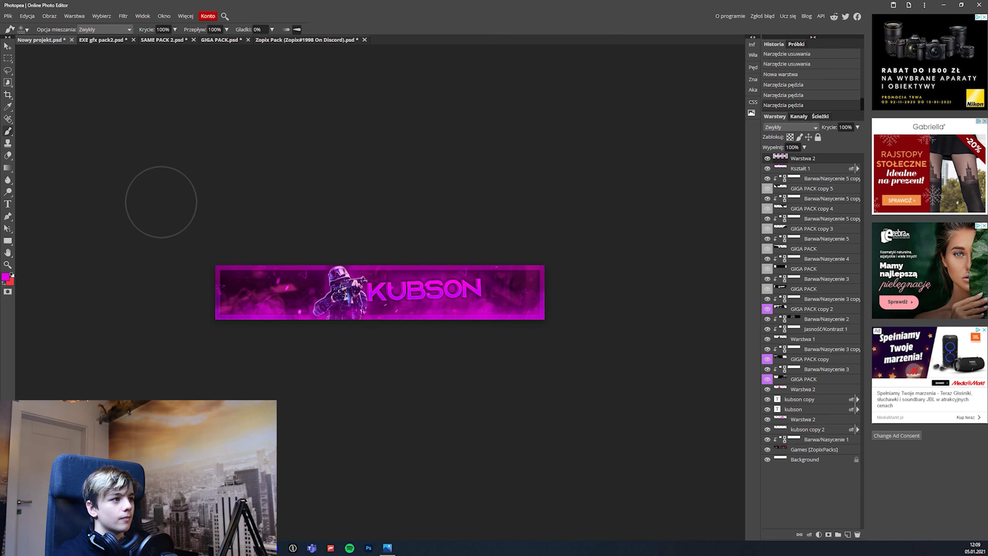
pyautogui.moveTo(132, 287); pyautogui.dragTo(143, 313)
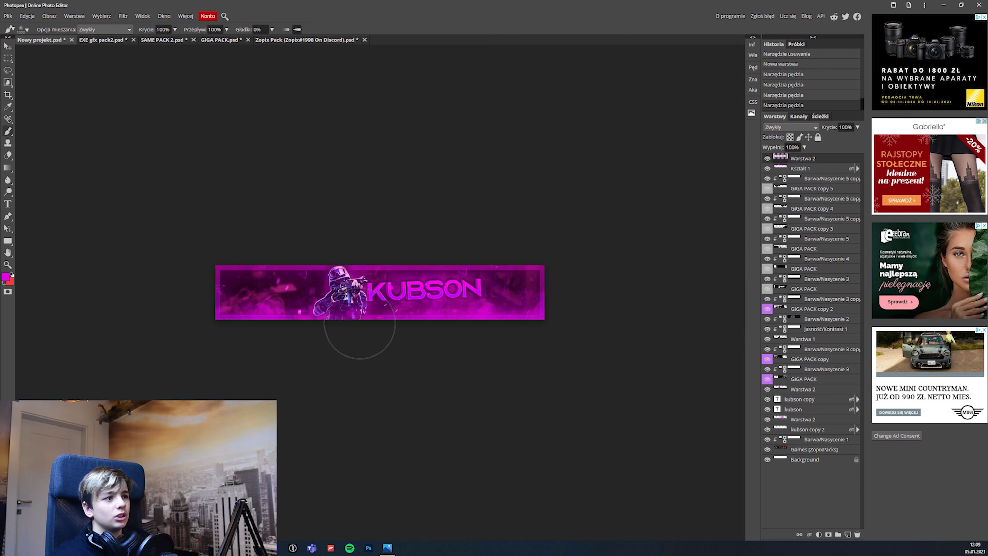
# - Lower the shading layer to 20% opacity and erase the excess shading
pyautogui.click(857, 126)
pyautogui.moveTo(849, 136); pyautogui.dragTo(832, 139)
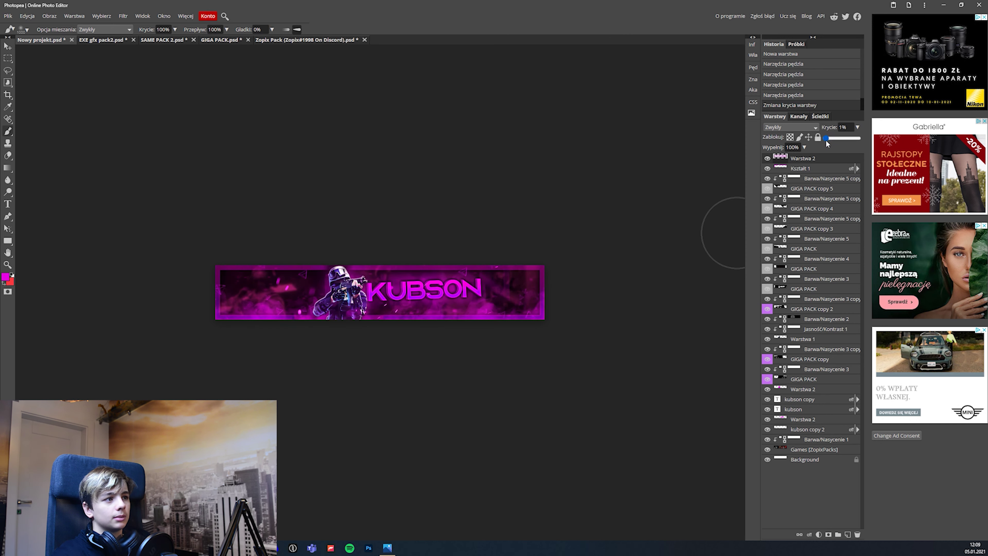
pyautogui.moveTo(834, 138); pyautogui.dragTo(831, 138)
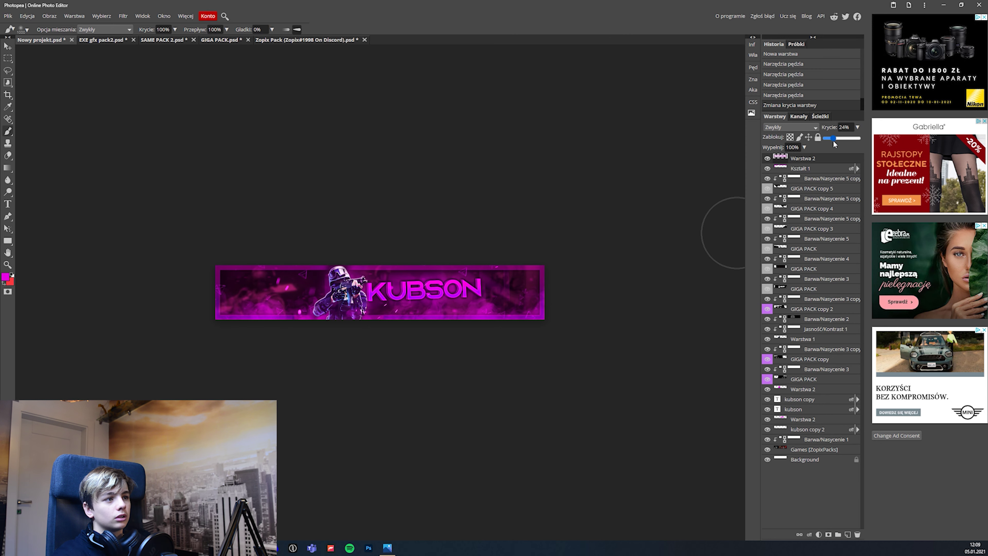
pyautogui.scroll(2, 470, 274)
pyautogui.scroll(2, 469, 273)
pyautogui.press('e')
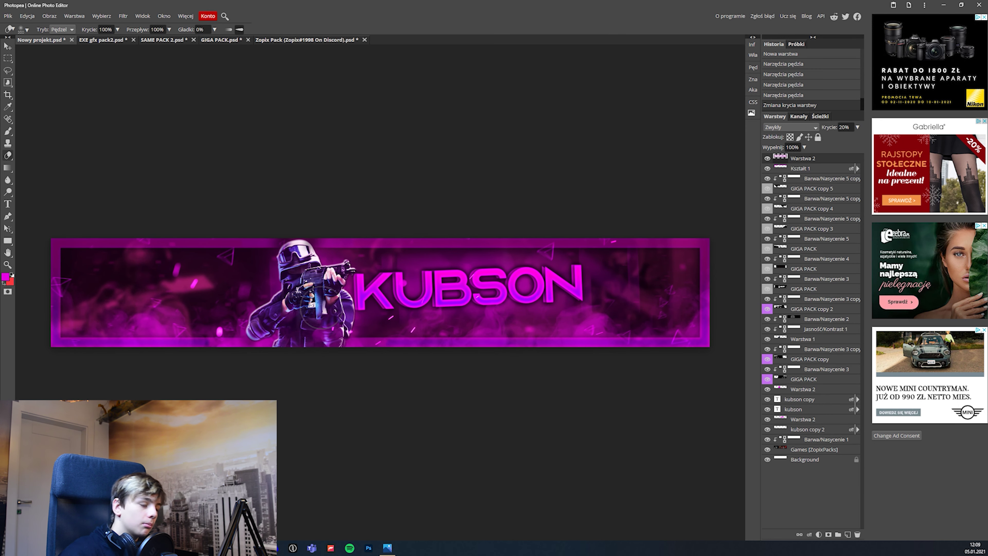
pyautogui.moveTo(488, 285); pyautogui.dragTo(568, 303)
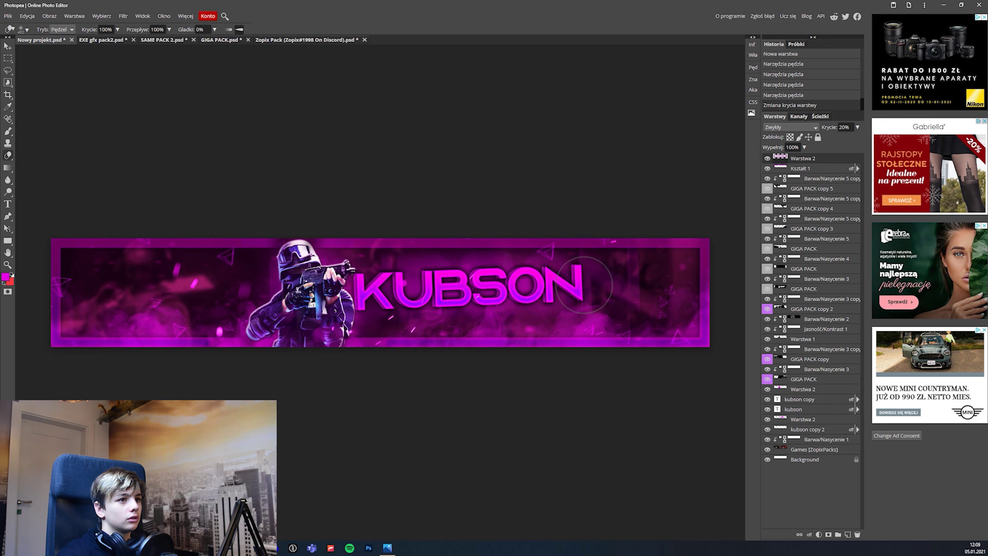
pyautogui.press('v')
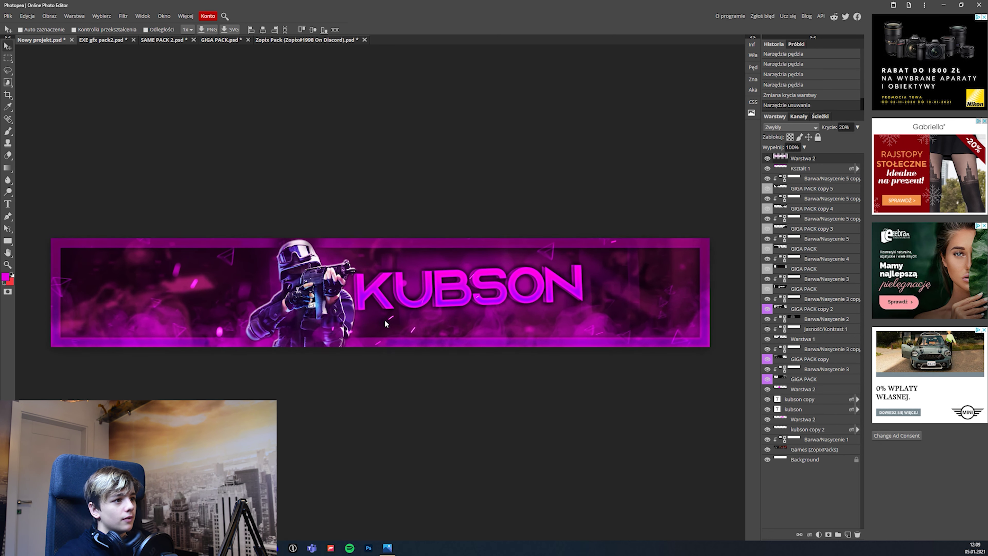
pyautogui.scroll(-2, 384, 319)
pyautogui.scroll(-1, 345, 315)
pyautogui.scroll(1, 466, 314)
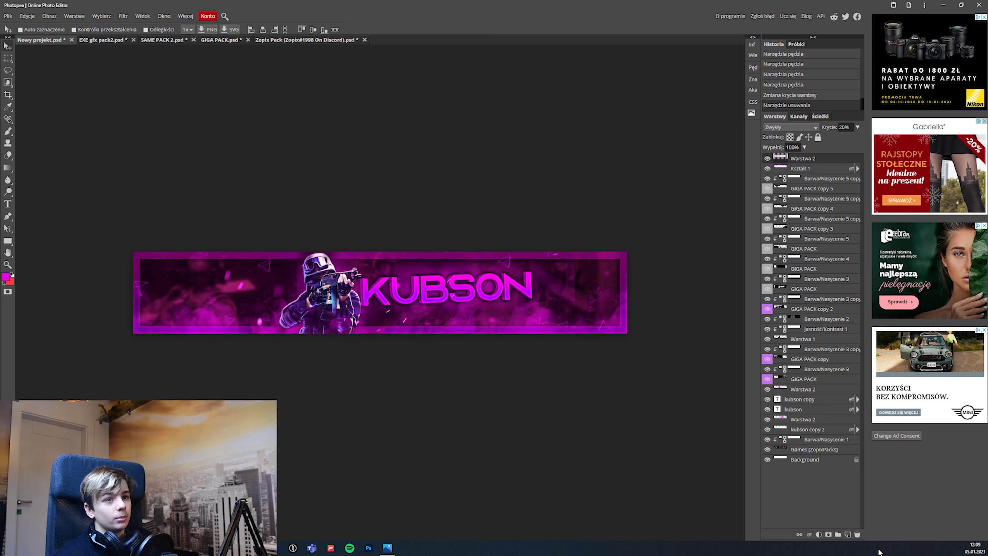
# - On another new layer, paint black shading along the edges and fade it to 52% opacity
pyautogui.click(848, 534)
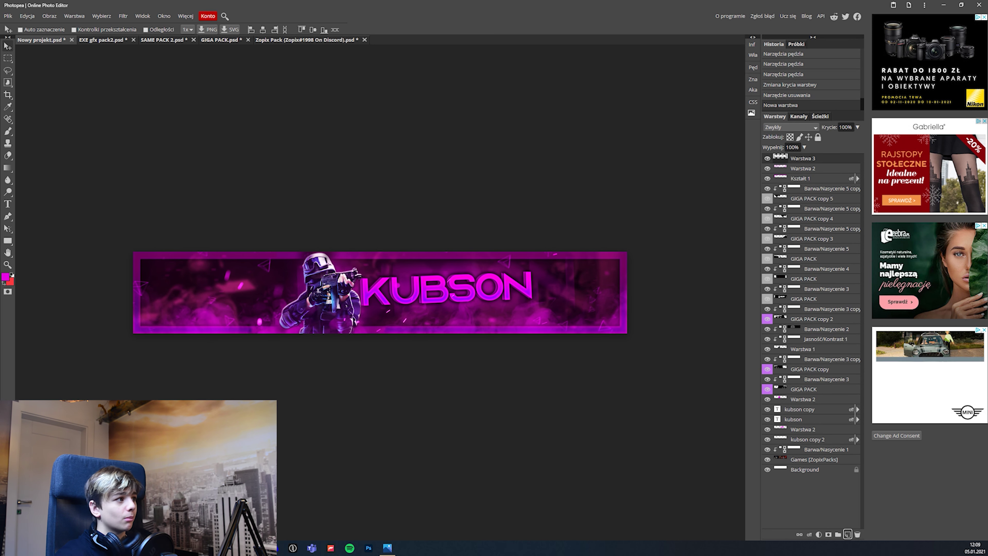
pyautogui.press('b')
pyautogui.click(5, 276)
pyautogui.moveTo(127, 160); pyautogui.dragTo(69, 208)
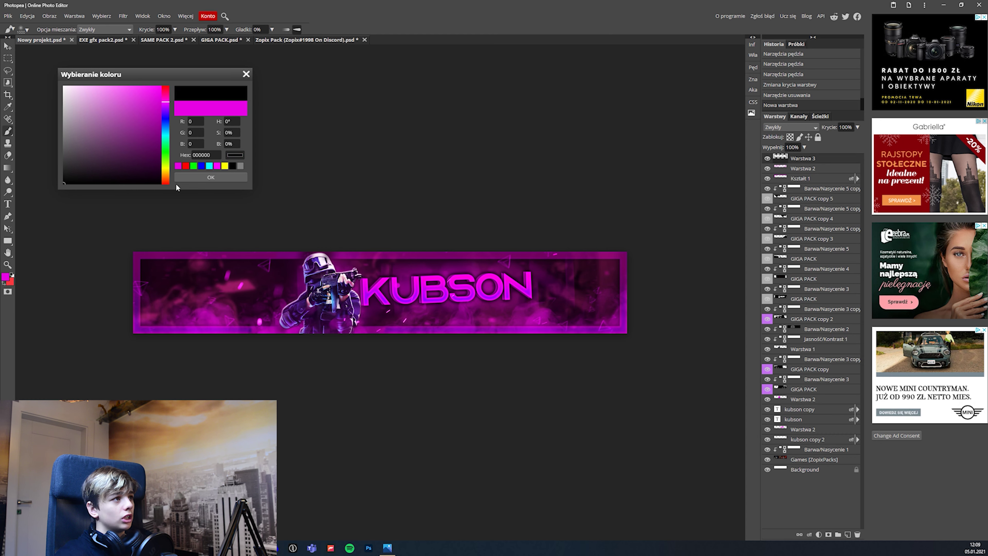
pyautogui.click(202, 178)
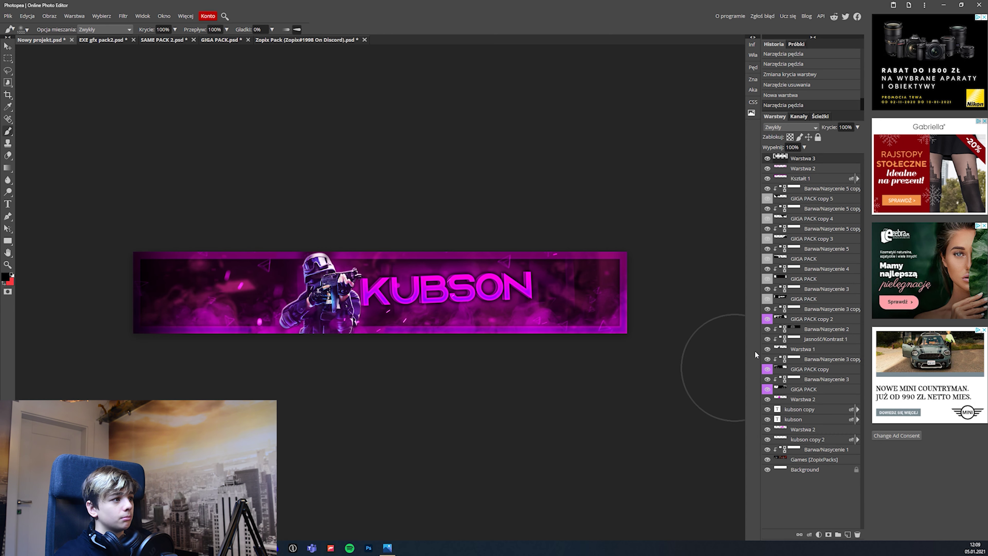
pyautogui.moveTo(675, 238)
pyautogui.mouseDown()
pyautogui.moveTo(671, 386)
pyautogui.moveTo(739, 374)
pyautogui.mouseUp()
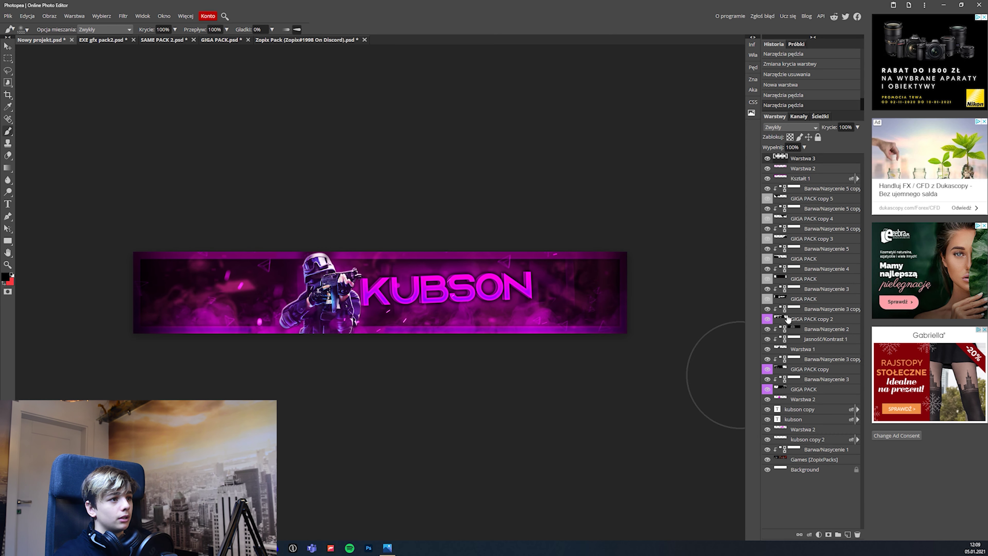
pyautogui.moveTo(856, 138); pyautogui.dragTo(842, 138)
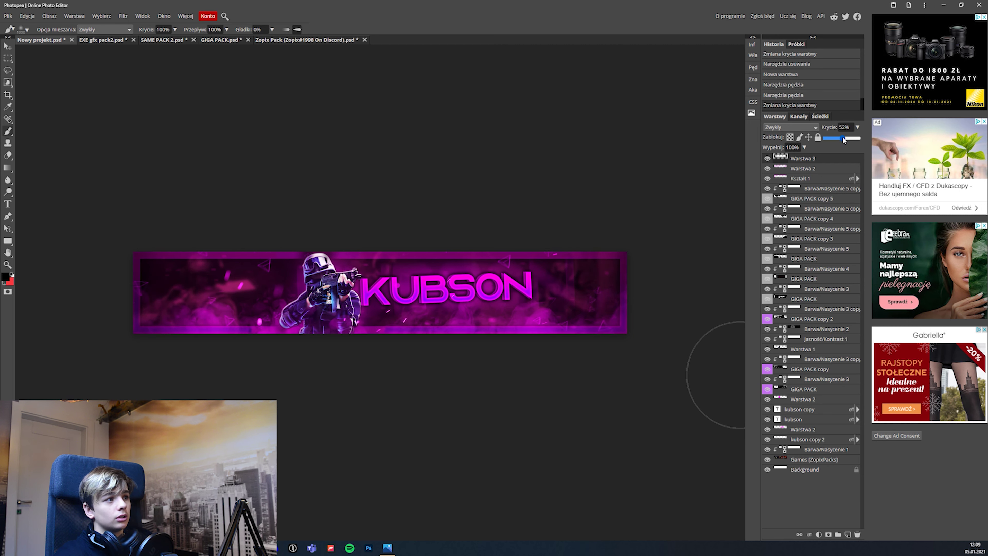
pyautogui.hotkey('ctrl', '-')
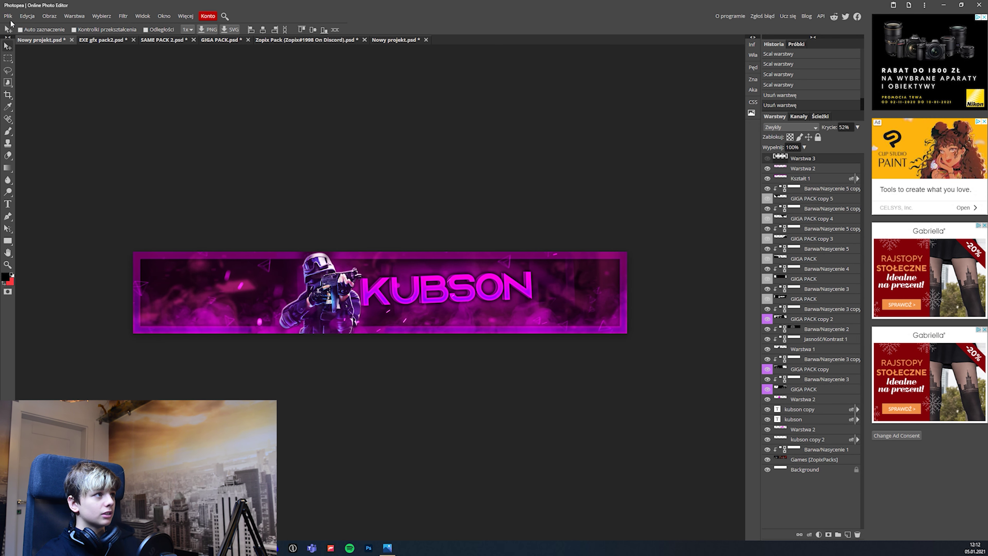
# - Export the banner as a PNG and close the extra untitled document without saving
pyautogui.click(8, 16)
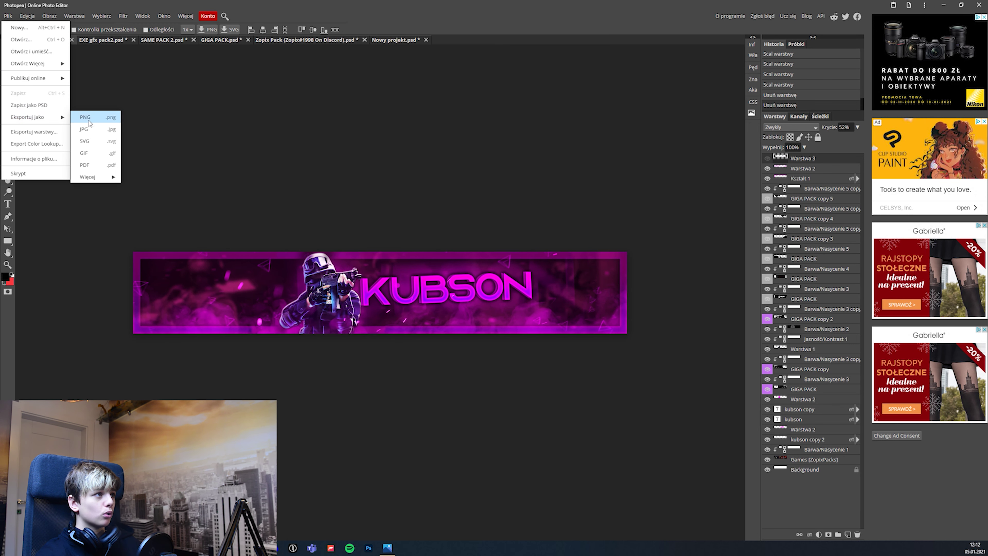
pyautogui.click(97, 121)
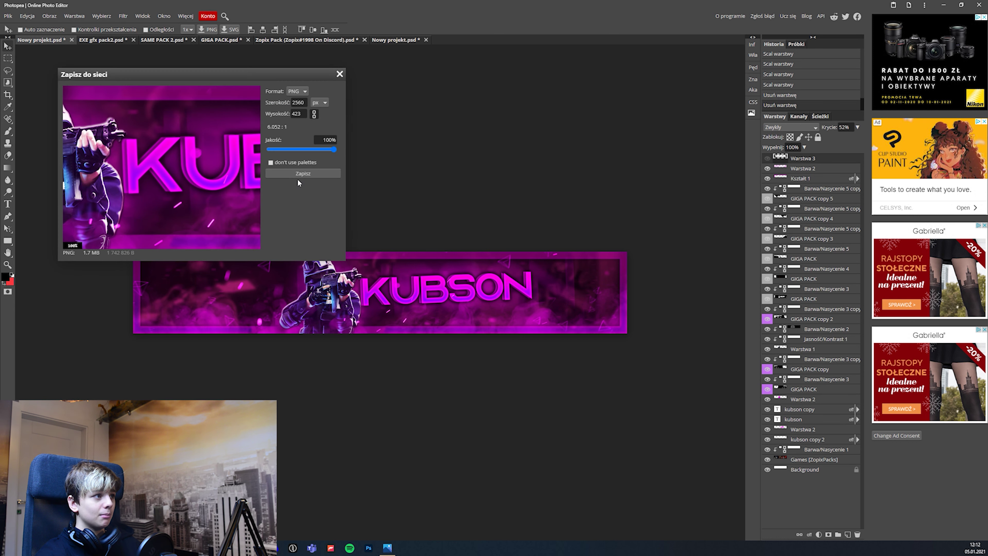
pyautogui.click(302, 173)
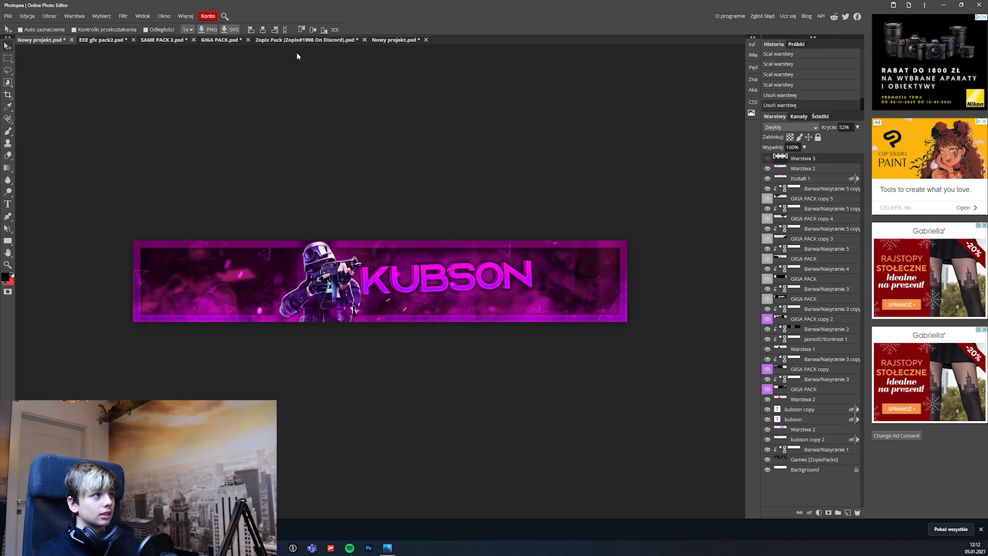
pyautogui.click(426, 40)
pyautogui.click(531, 54)
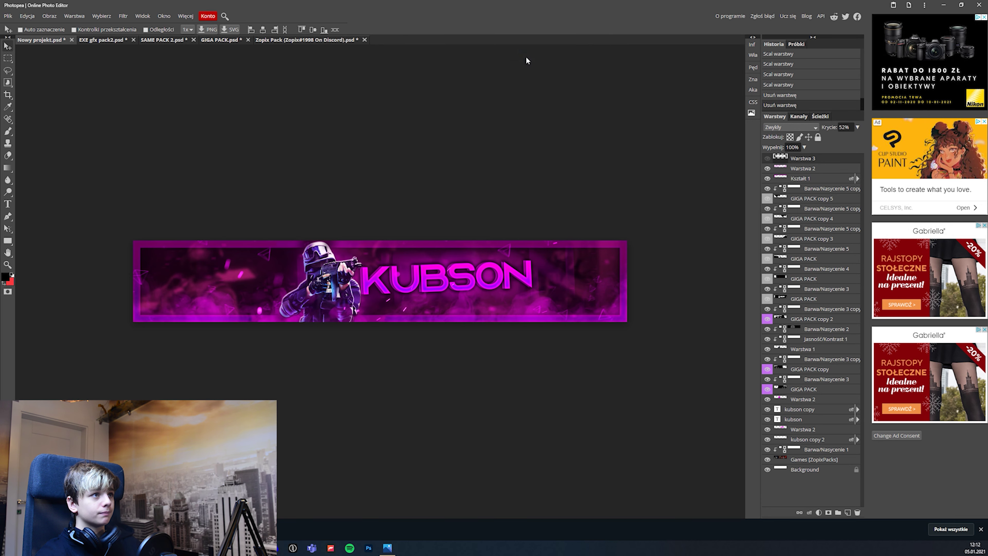
# - Create a new 2560 x 1440 px blank document
pyautogui.click(8, 16)
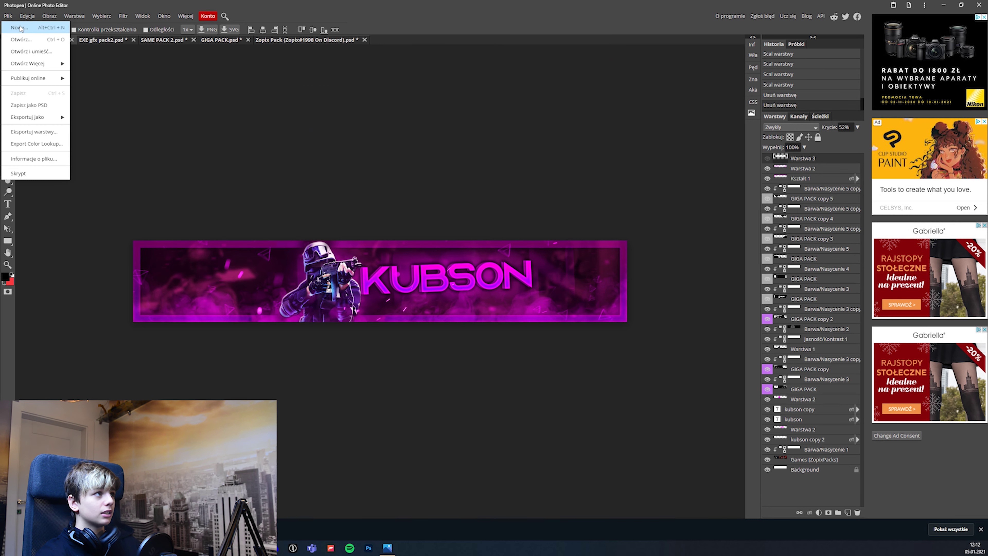
pyautogui.click(21, 28)
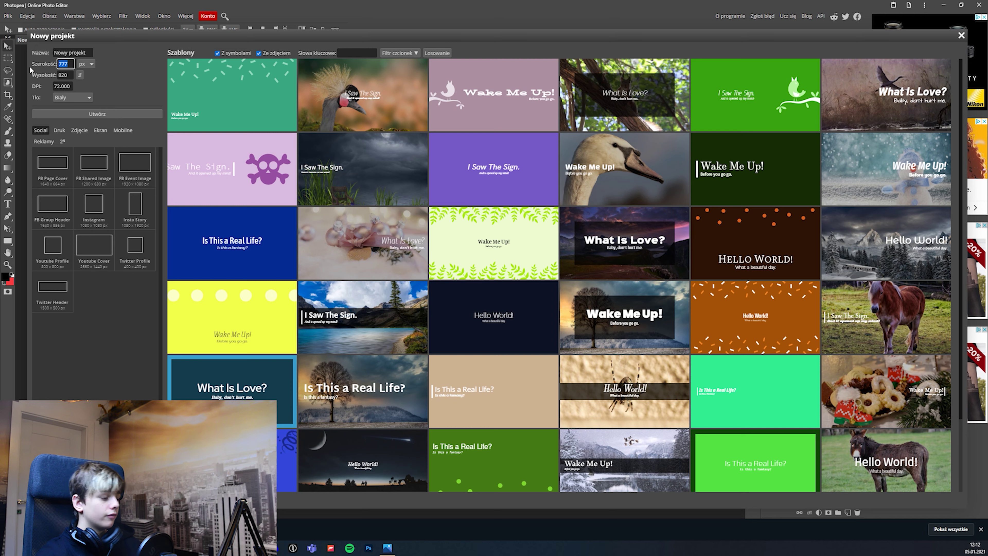
pyautogui.write('256')
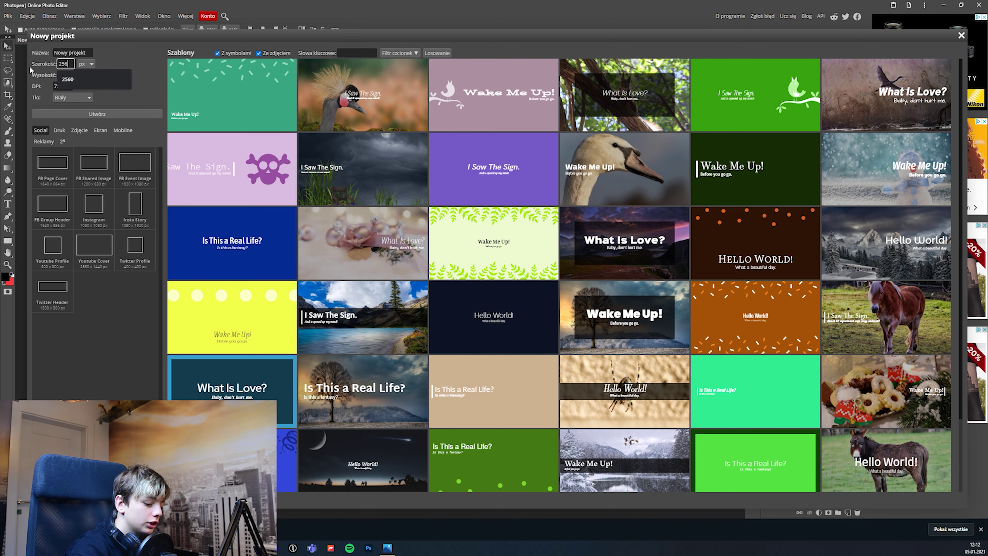
pyautogui.write('0')
pyautogui.press('Tab')
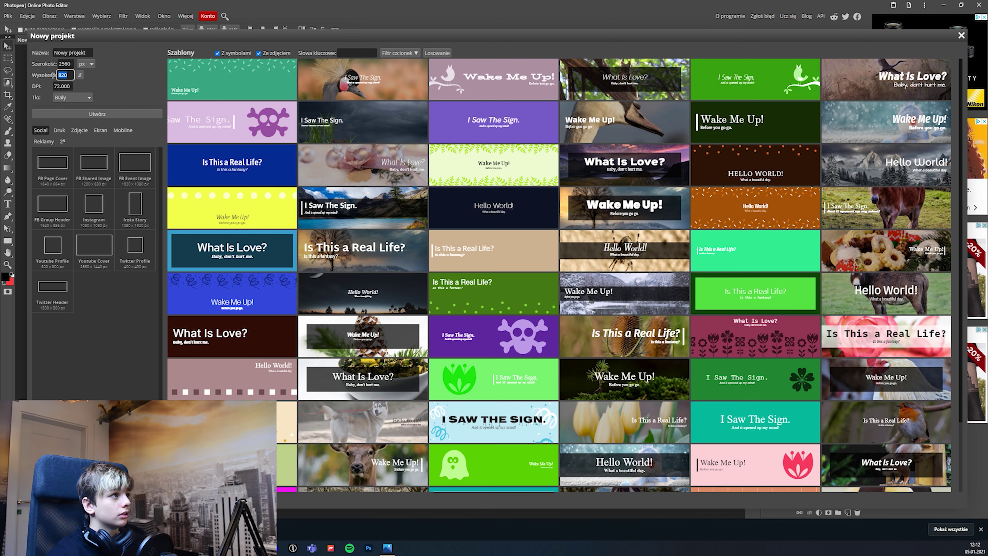
pyautogui.write('144')
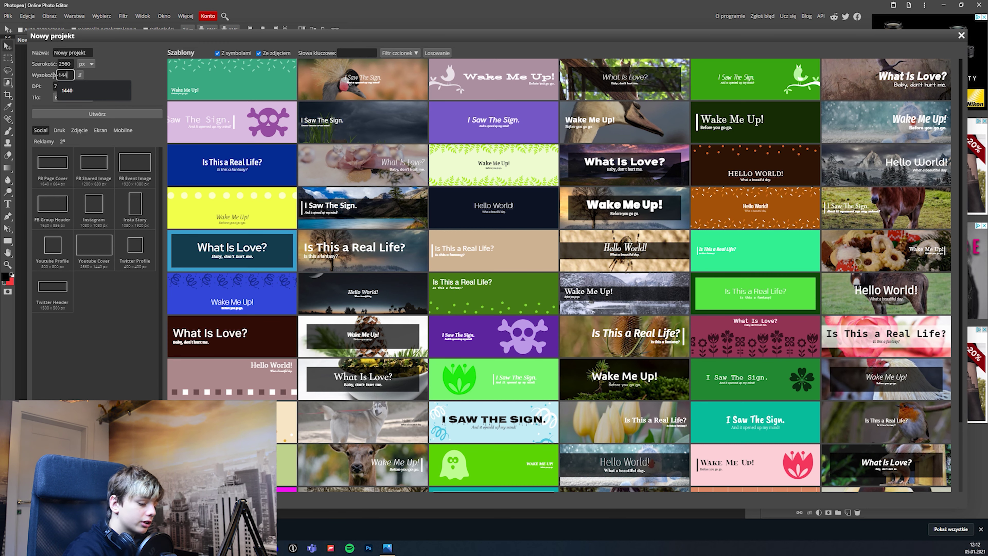
pyautogui.write('0')
pyautogui.press('Tab')
pyautogui.click(127, 116)
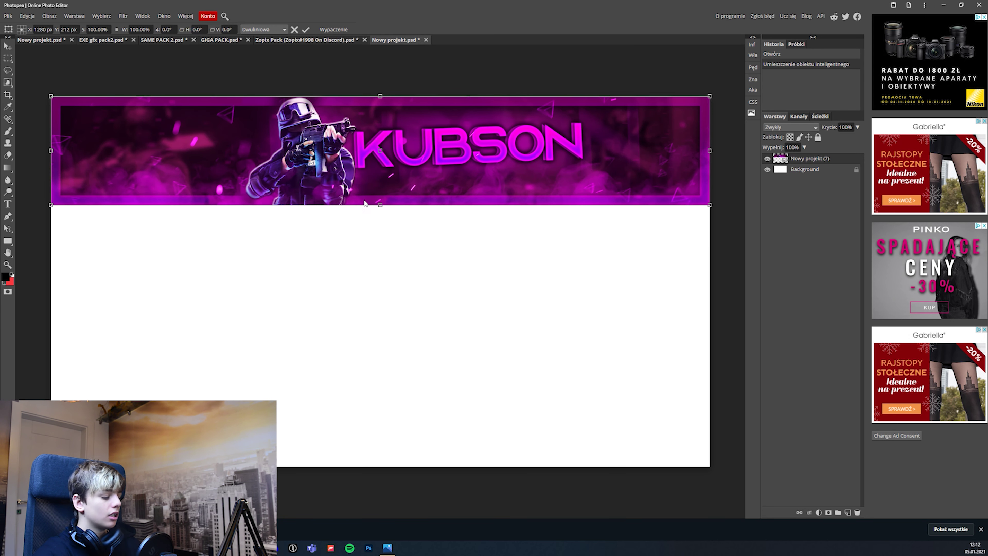
# - Centre the placed banner vertically on the canvas and confirm its placement
pyautogui.moveTo(385, 177); pyautogui.dragTo(388, 308)
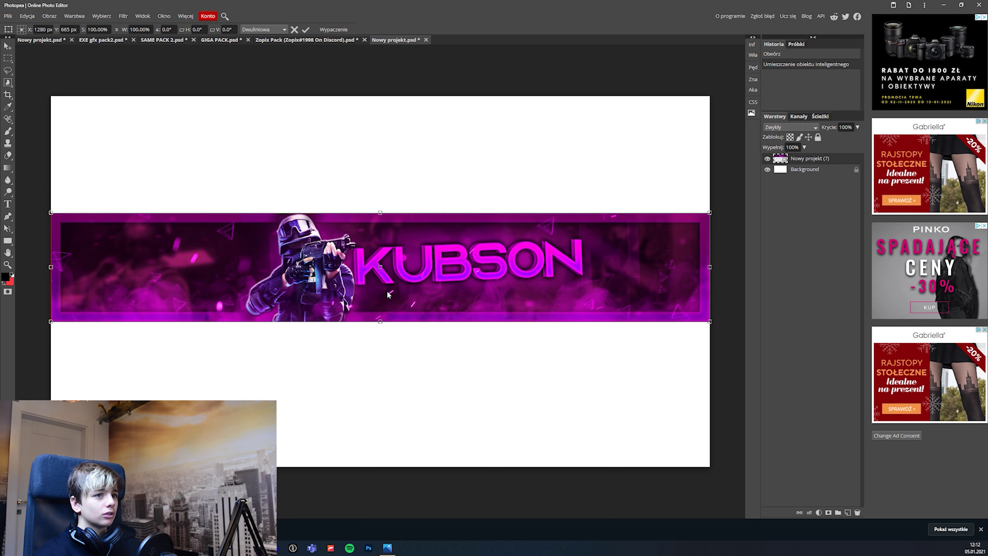
pyautogui.moveTo(387, 308); pyautogui.dragTo(389, 303)
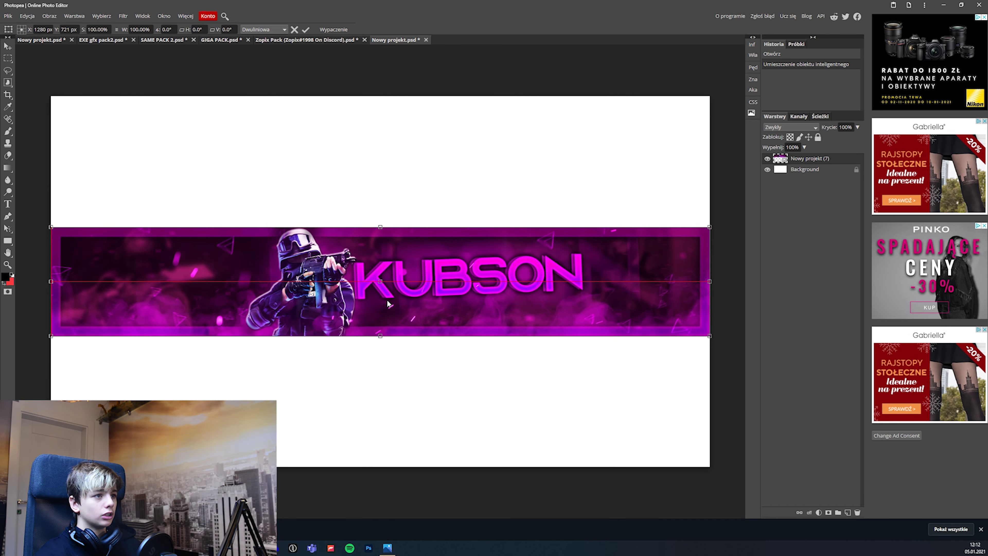
pyautogui.press('Return')
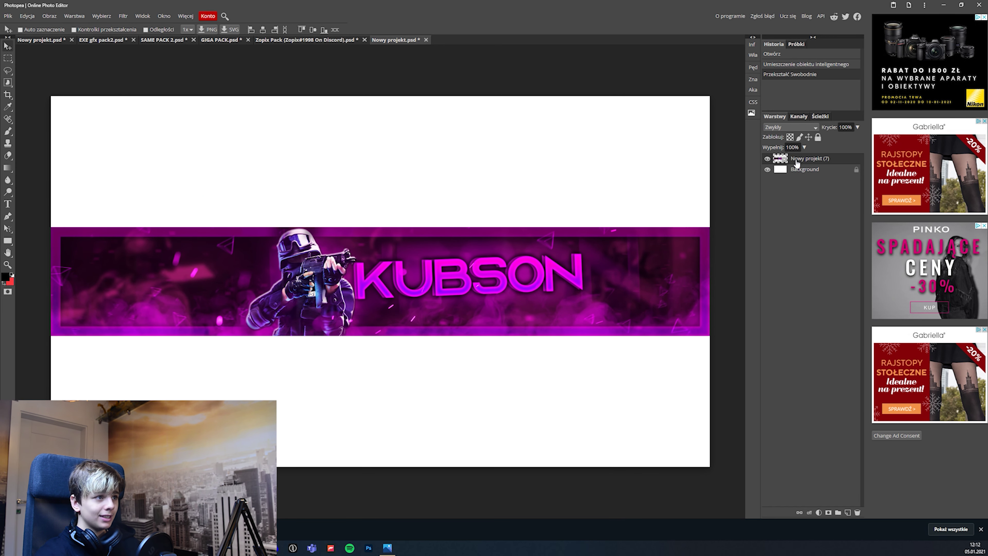
pyautogui.scroll(-1, 417, 329)
# - Duplicate the banner, enlarge the copy to about 362%, and stack the original above it
pyautogui.hotkey('ctrl', 'j')
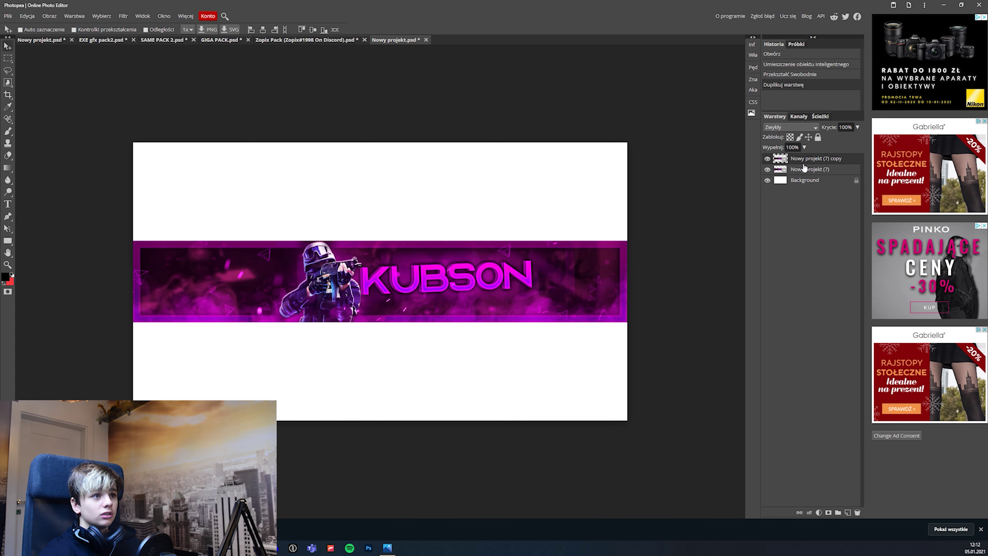
pyautogui.hotkey('ctrl', 't')
pyautogui.scroll(-1, 447, 242)
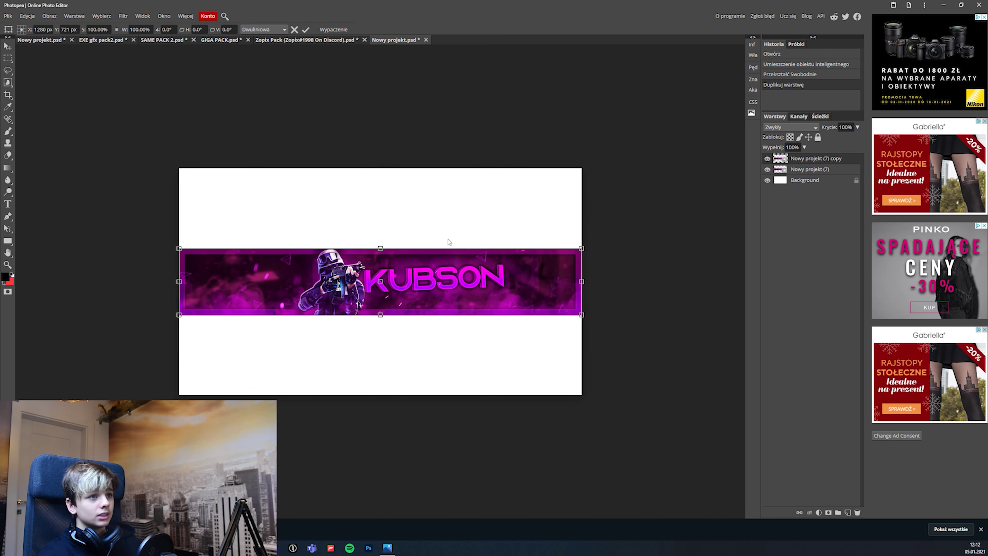
pyautogui.scroll(-1, 490, 268)
pyautogui.moveTo(504, 260); pyautogui.dragTo(557, 221)
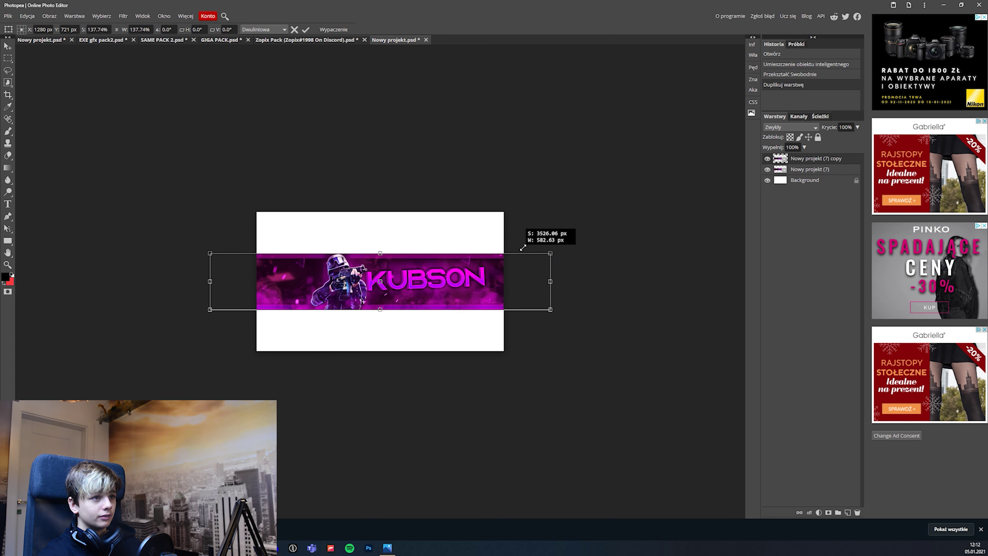
pyautogui.moveTo(603, 200); pyautogui.dragTo(608, 196)
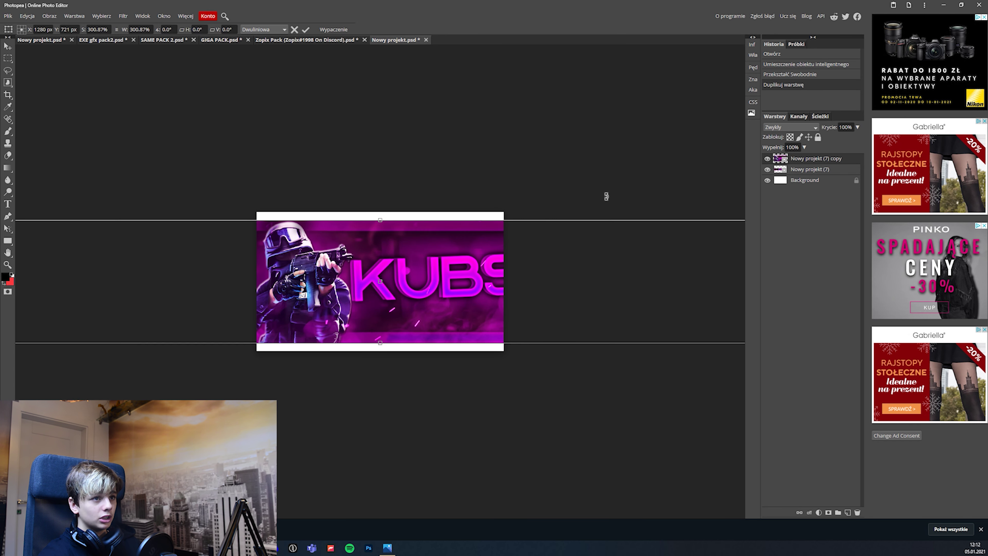
pyautogui.scroll(-2, 559, 261)
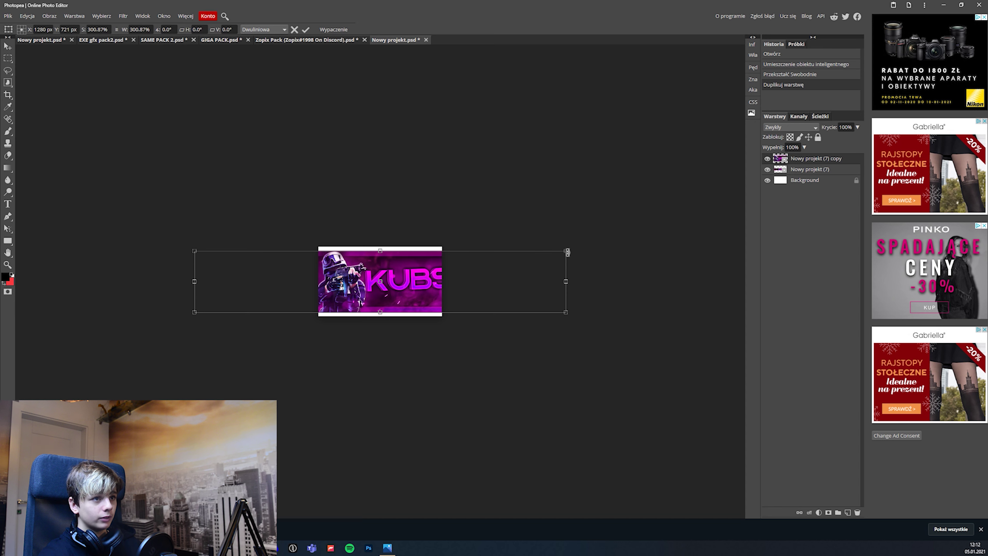
pyautogui.moveTo(565, 251); pyautogui.dragTo(602, 239)
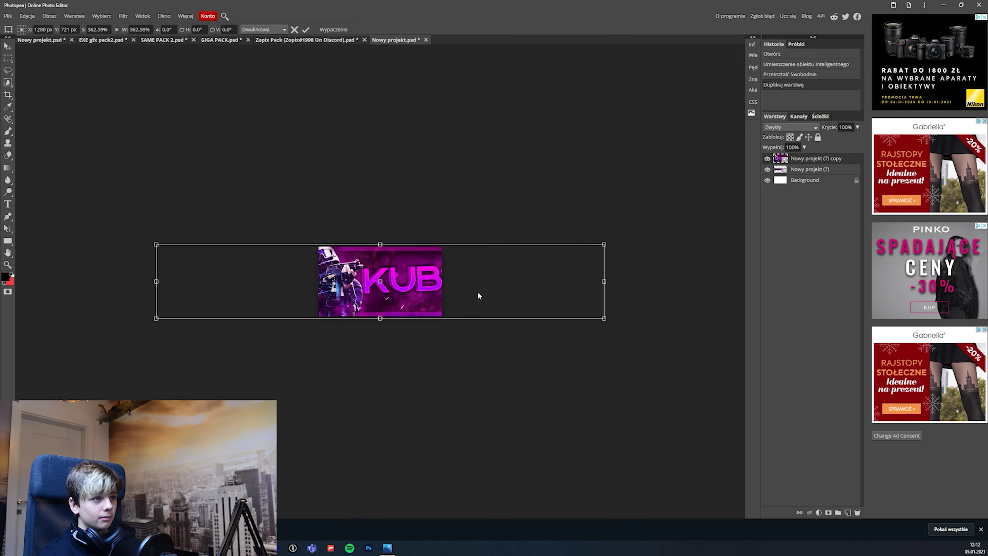
pyautogui.scroll(2, 454, 284)
pyautogui.moveTo(381, 309); pyautogui.dragTo(410, 312)
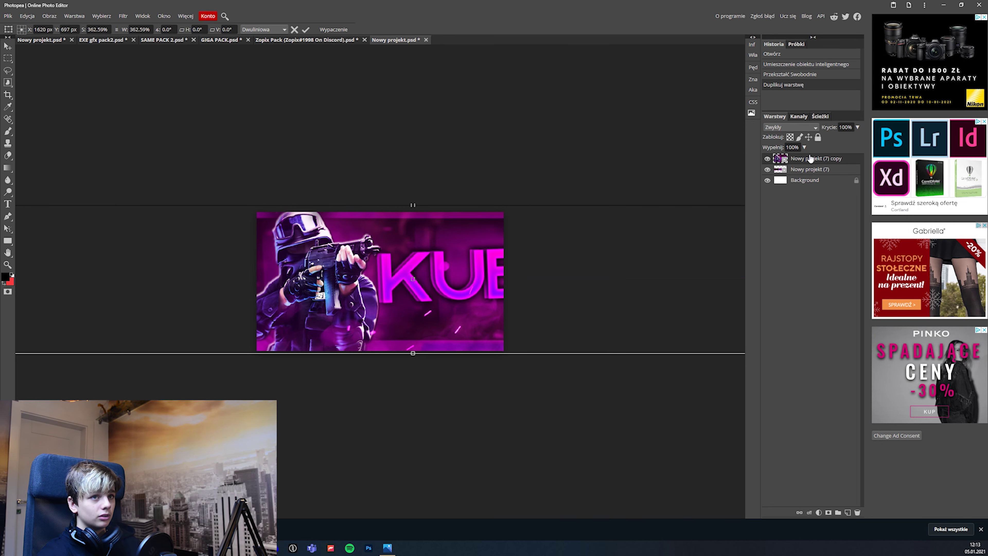
pyautogui.press('Return')
pyautogui.hotkey('ctrl', '+')
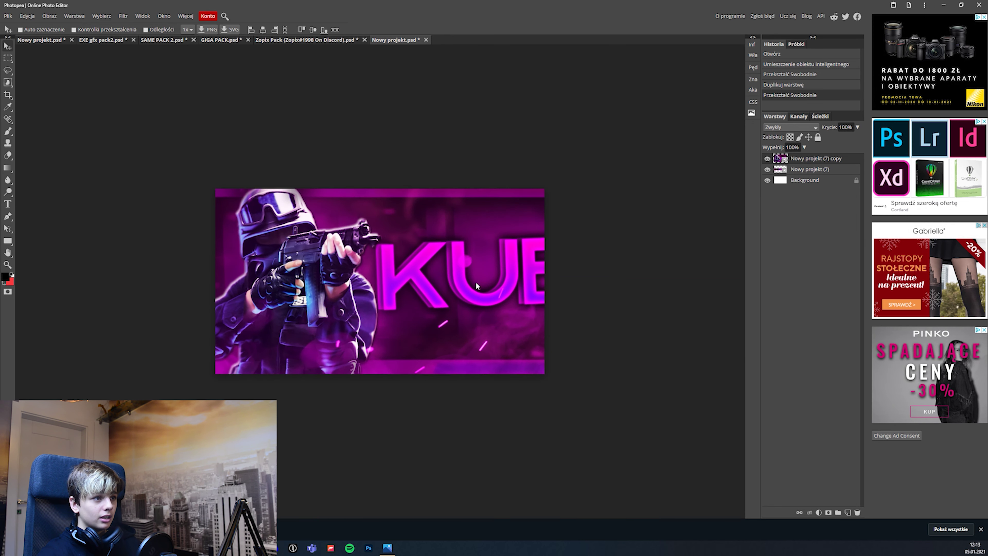
pyautogui.moveTo(804, 170); pyautogui.dragTo(805, 156)
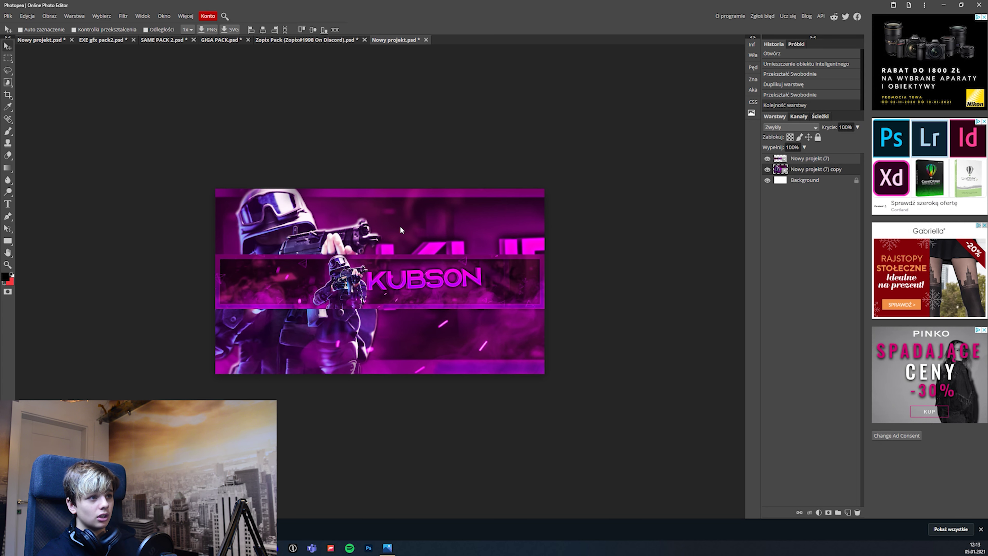
# - Clip a colorized Hue/Saturation layer to the copy: hue -65, saturation 40, lightness -44
pyautogui.hotkey('ctrl', '+')
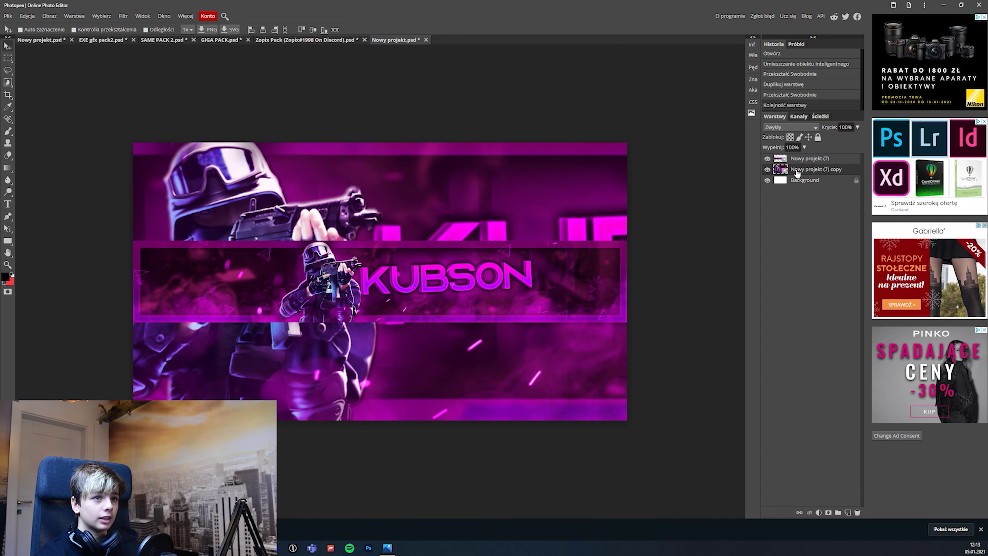
pyautogui.click(818, 513)
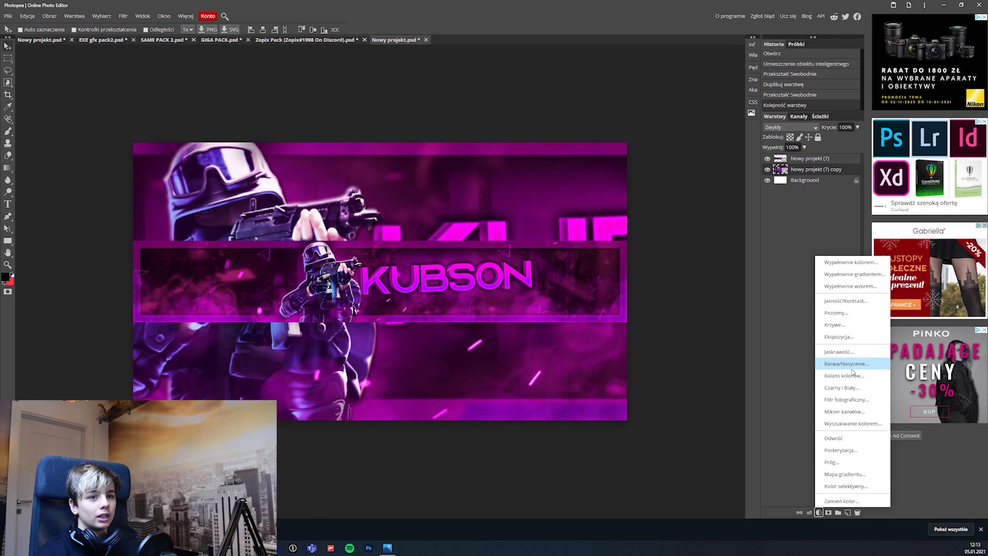
pyautogui.click(836, 367)
pyautogui.hotkey('ctrl', 'alt', 'g')
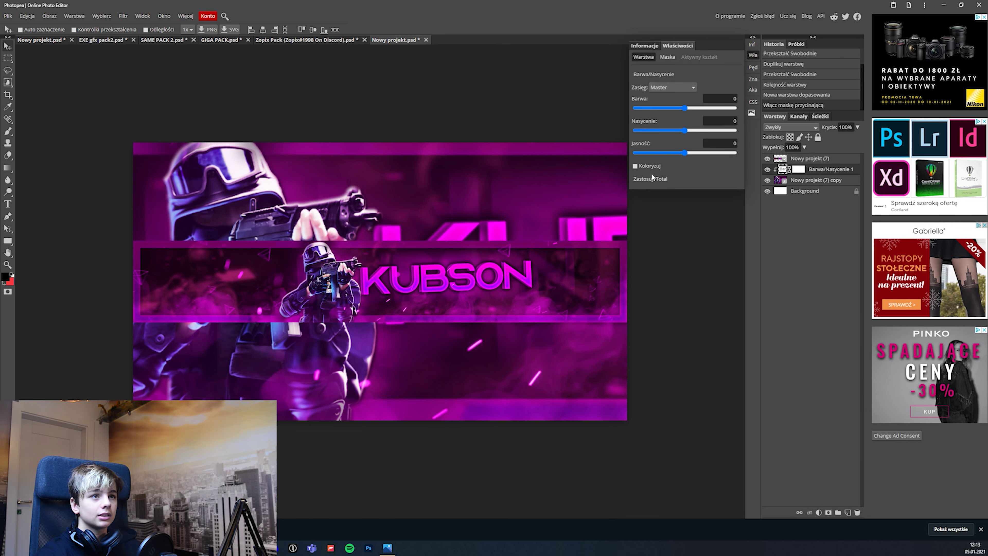
pyautogui.click(638, 167)
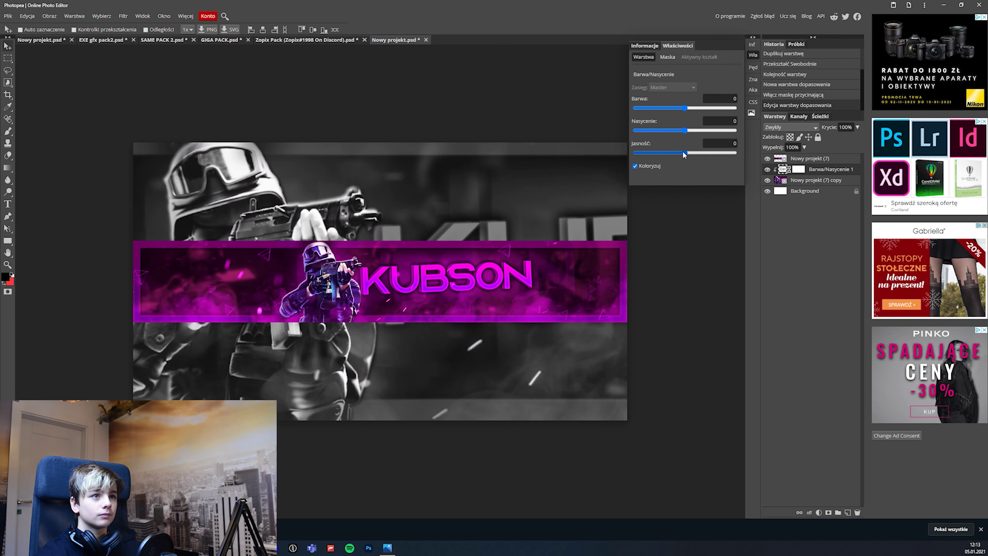
pyautogui.moveTo(683, 130); pyautogui.dragTo(745, 126)
pyautogui.moveTo(686, 109); pyautogui.dragTo(667, 107)
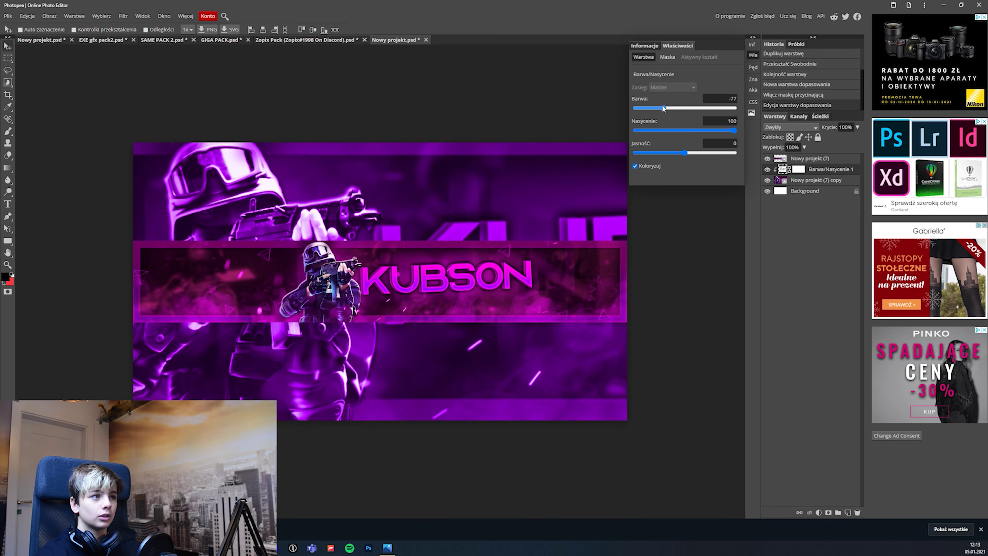
pyautogui.moveTo(685, 153); pyautogui.dragTo(663, 152)
pyautogui.moveTo(734, 131)
pyautogui.mouseDown()
pyautogui.moveTo(704, 131)
pyautogui.moveTo(657, 153)
pyautogui.mouseUp()
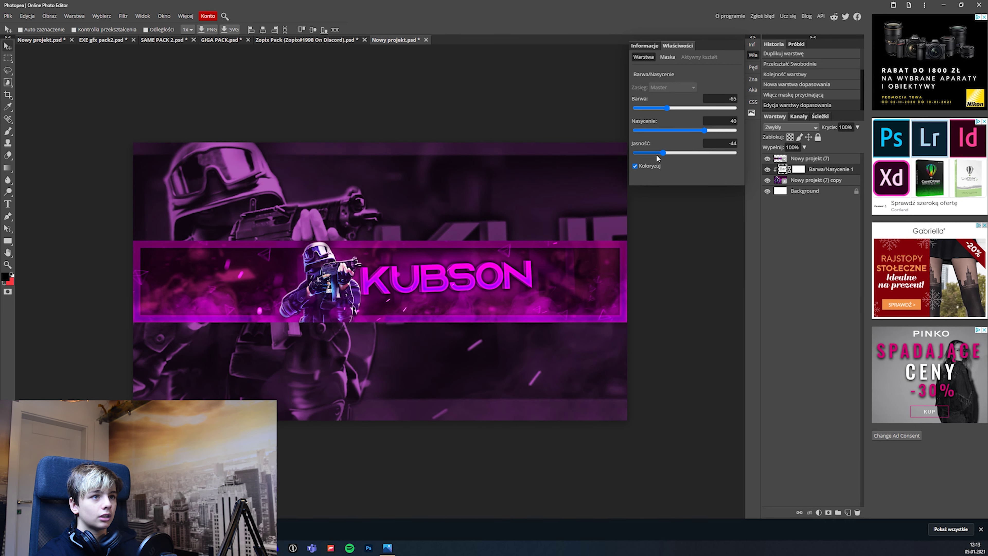
pyautogui.click(752, 54)
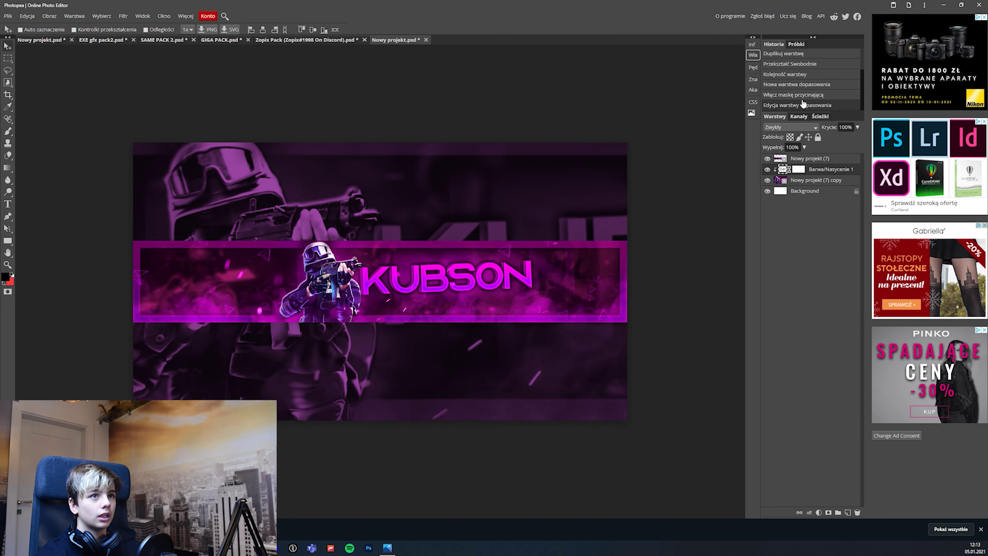
pyautogui.click(811, 182)
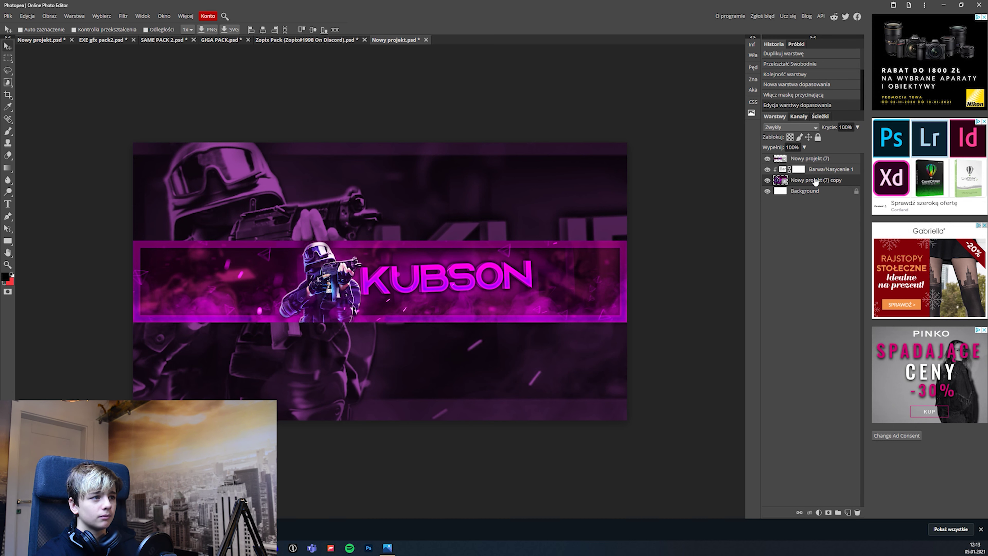
# - Scale the tinted copy down to canvas width and place it below the bright banner
pyautogui.hotkey('ctrl', 't')
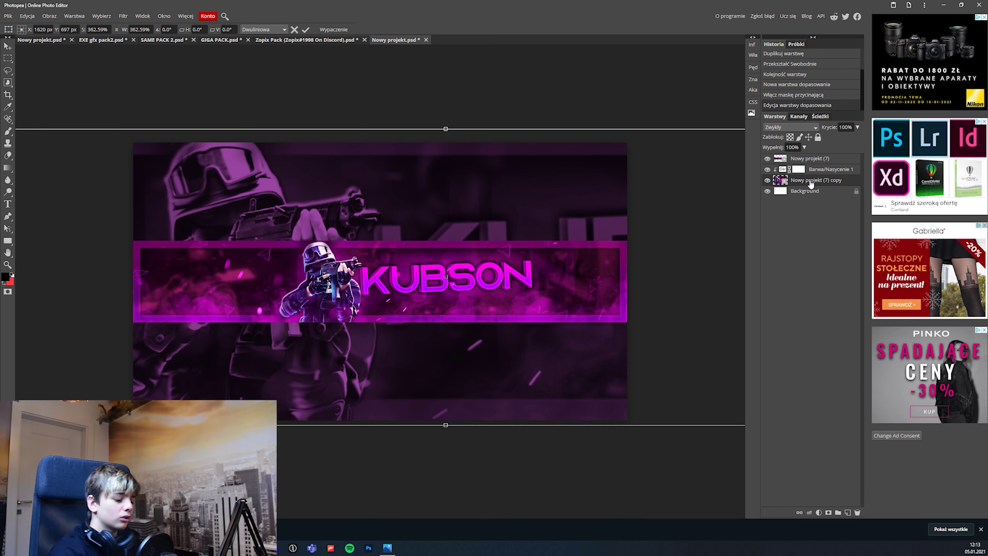
pyautogui.scroll(-3, 565, 237)
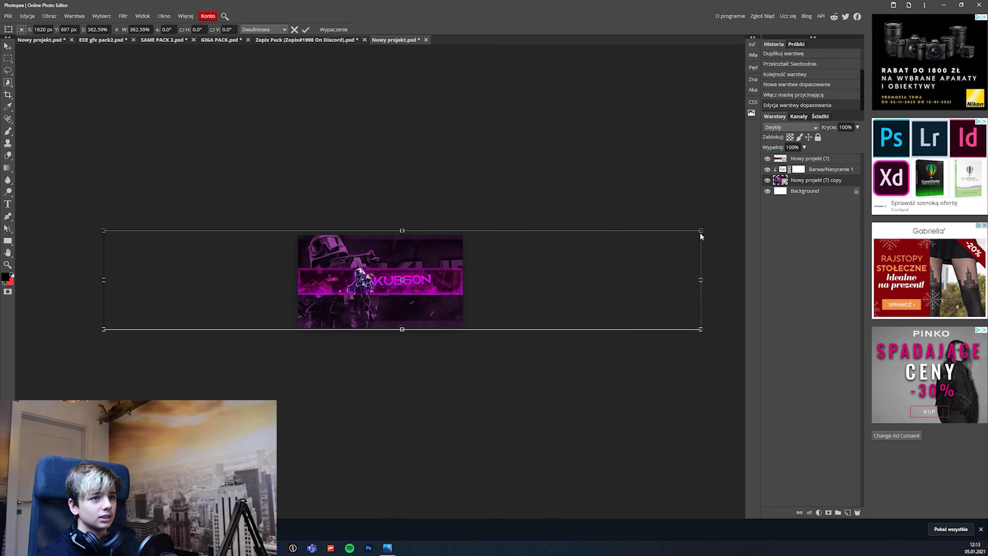
pyautogui.moveTo(700, 232)
pyautogui.mouseDown()
pyautogui.moveTo(567, 263)
pyautogui.moveTo(434, 276)
pyautogui.moveTo(412, 370)
pyautogui.mouseUp()
pyautogui.hotkey('ctrl', '+')
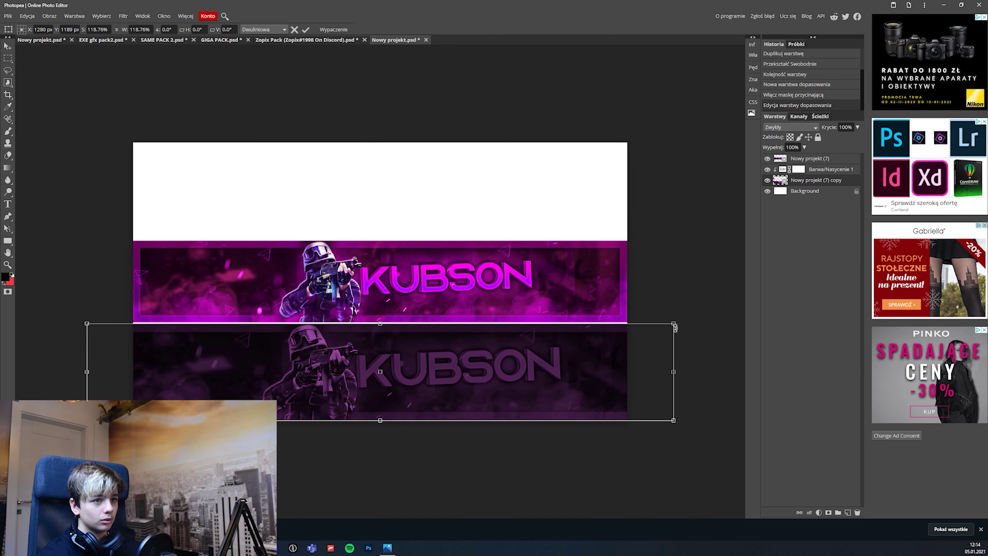
pyautogui.moveTo(673, 323); pyautogui.dragTo(706, 318)
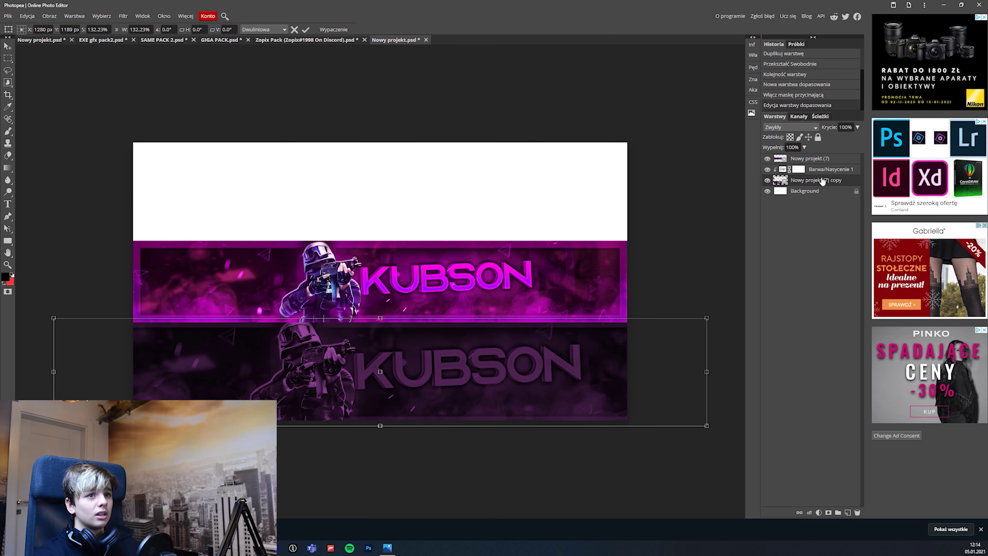
pyautogui.click(821, 169)
# - Duplicate the copy with its tint and move the duplicate to the top of the canvas
pyautogui.click(826, 173)
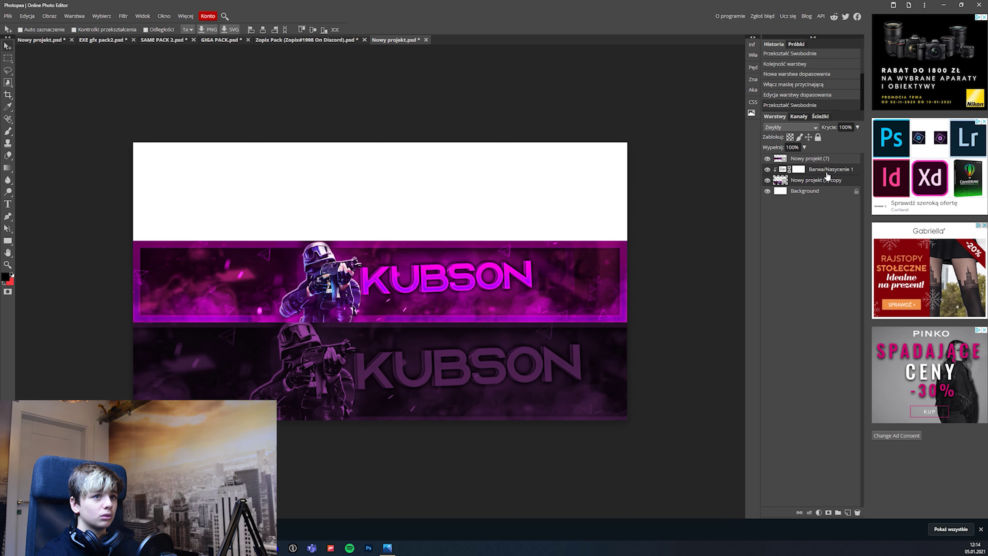
pyautogui.hotkey('ctrl', 'j')
pyautogui.hotkey('ctrl', 't')
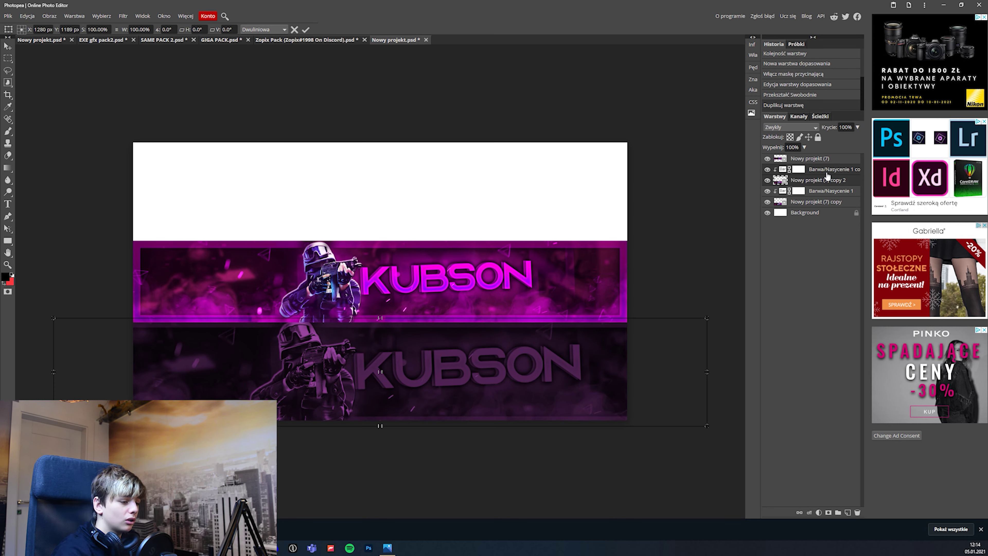
pyautogui.moveTo(505, 384); pyautogui.dragTo(503, 208)
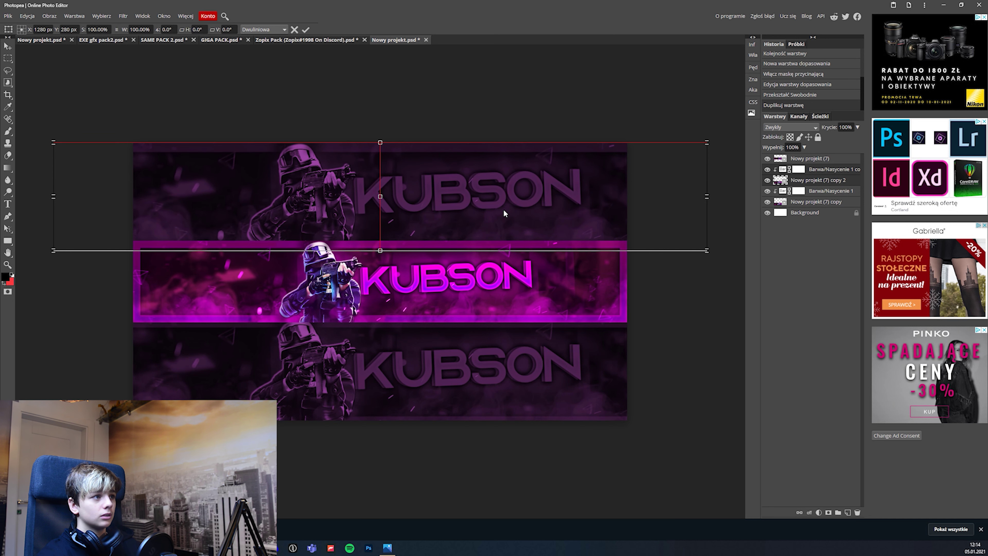
pyautogui.press('Return')
pyautogui.scroll(-2, 373, 303)
pyautogui.scroll(2, 374, 304)
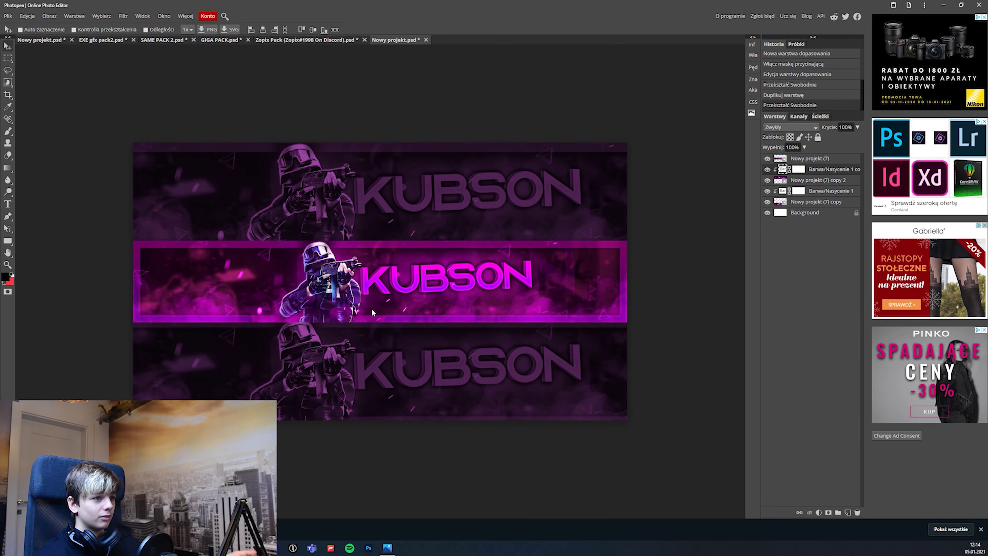